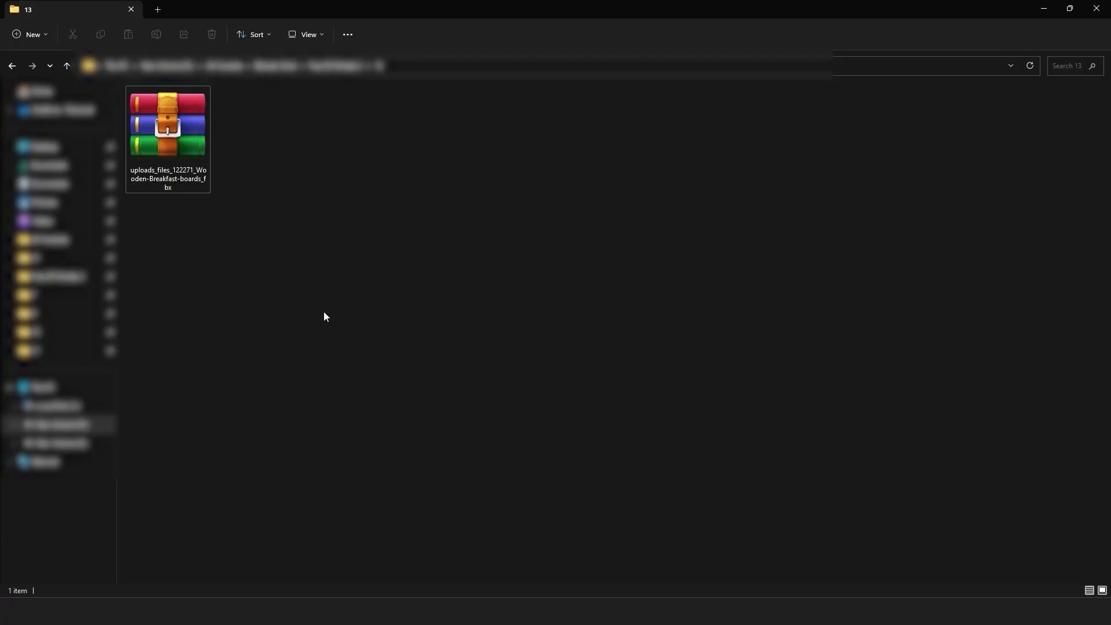
Extract the uploads_files_122271_Wooden-Breakfast-boards_fbx archive into its current folder 13
{"action": "right_click", "coordinate": [166, 152]}
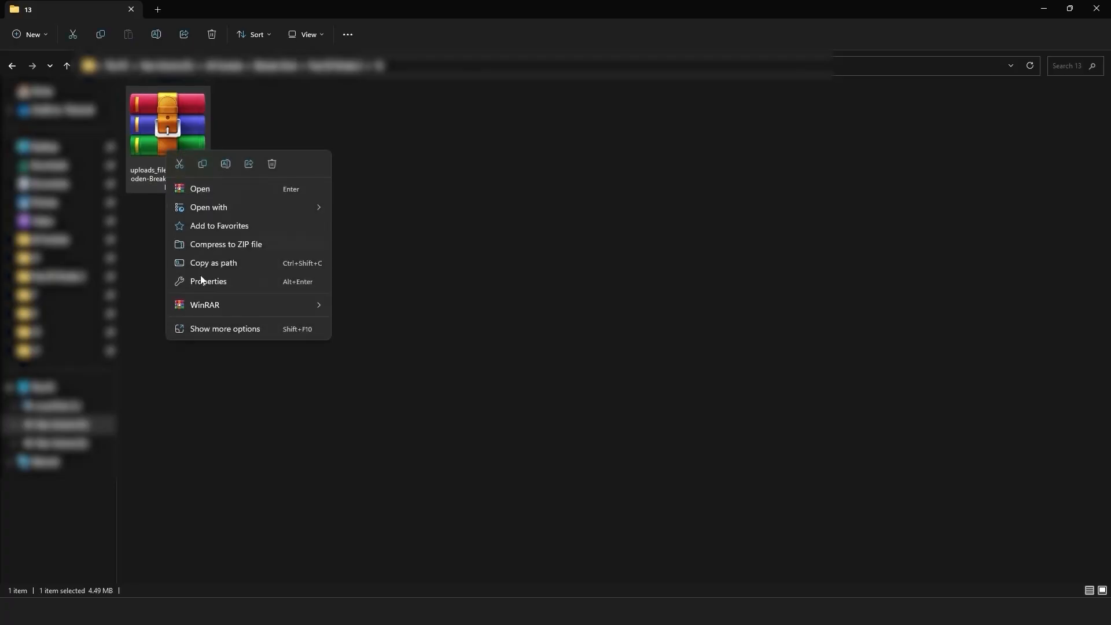
{"action": "mouse_move", "coordinate": [237, 305]}
{"action": "left_click", "coordinate": [390, 363]}
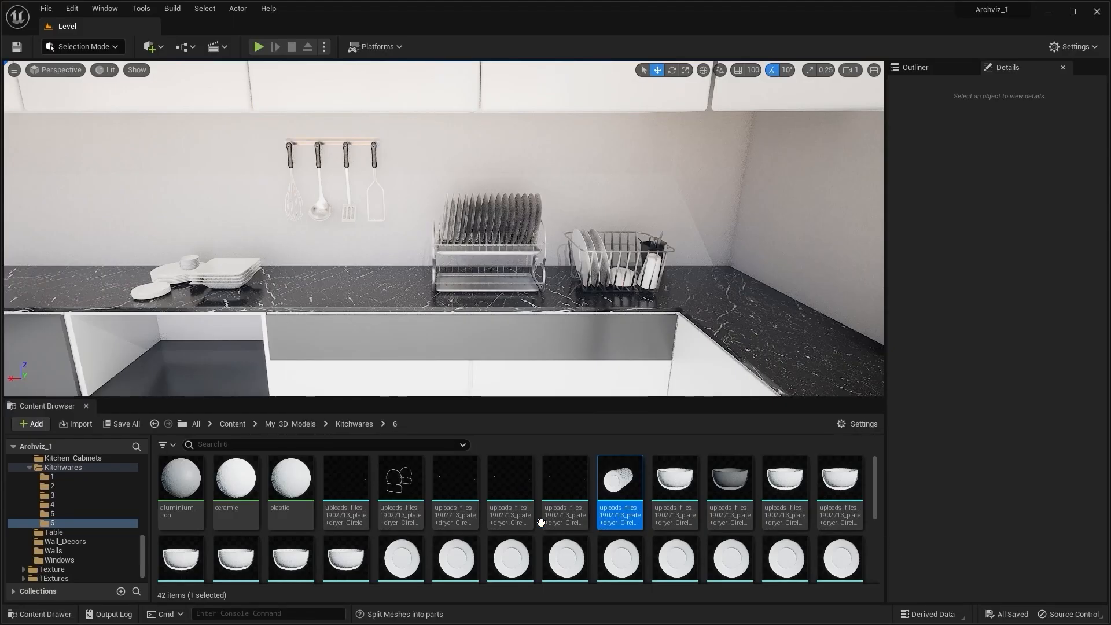
Create a folder named 7 inside Kitchwares and open it
{"action": "left_click", "coordinate": [81, 467]}
{"action": "right_click", "coordinate": [519, 502]}
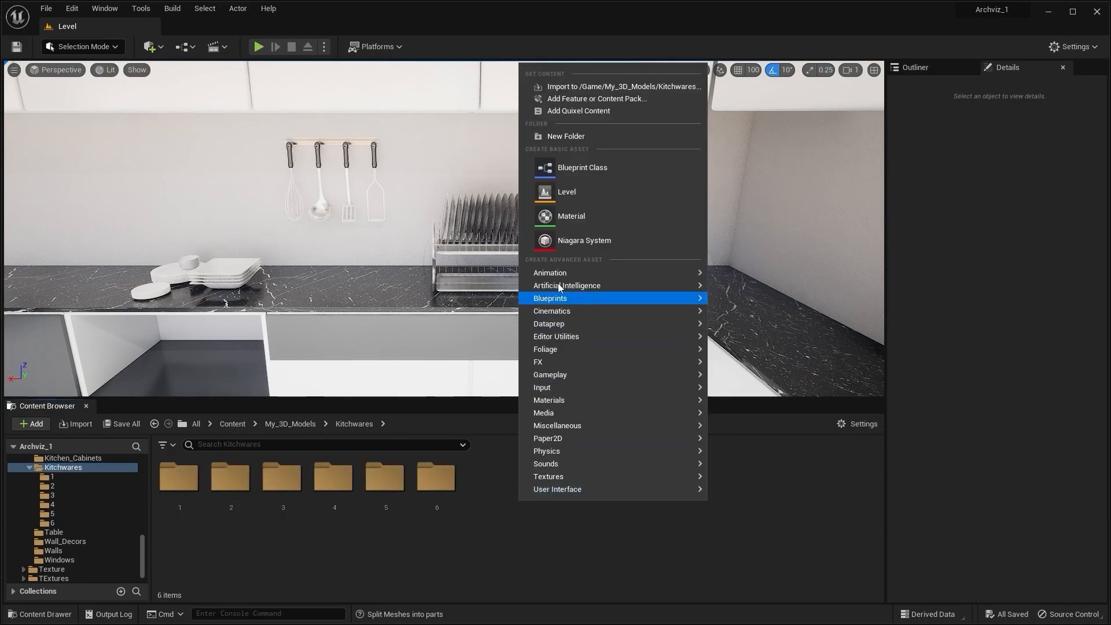
{"action": "left_click", "coordinate": [573, 137]}
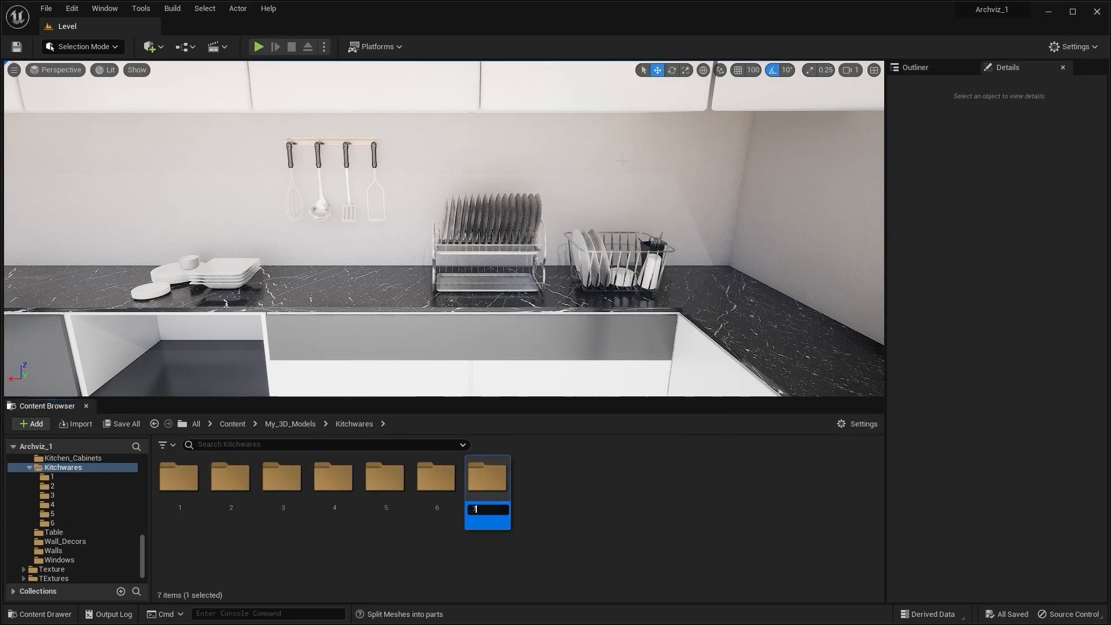
{"action": "double_click", "coordinate": [485, 484]}
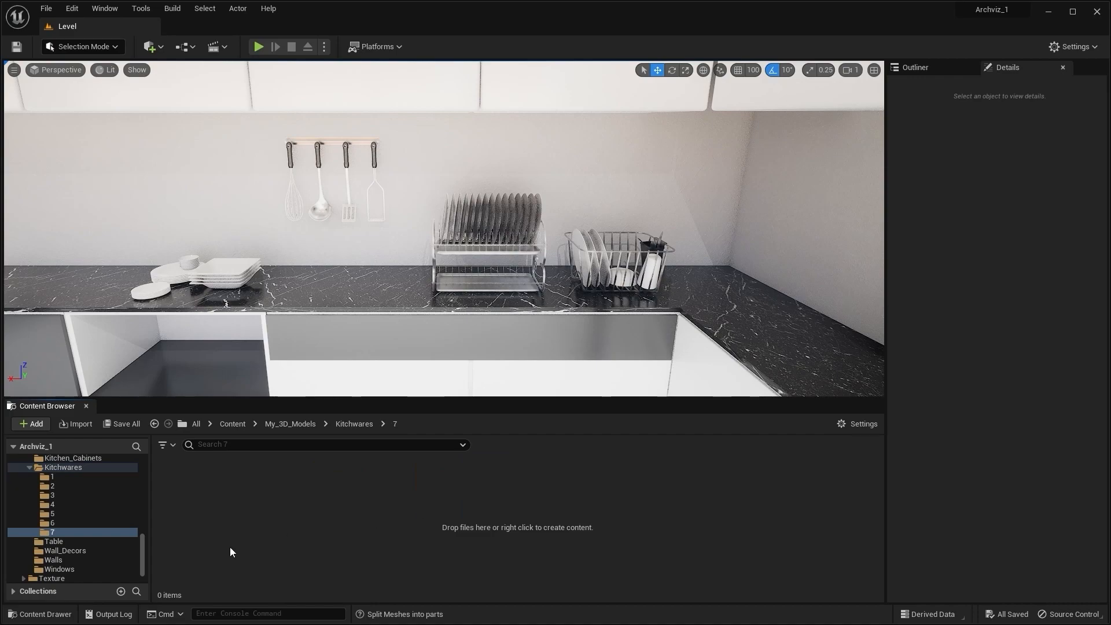
Import the Wooden-Breakfast-boards model from disk folder 13 into folder 7 and dismiss the message log
{"action": "left_click", "coordinate": [81, 425]}
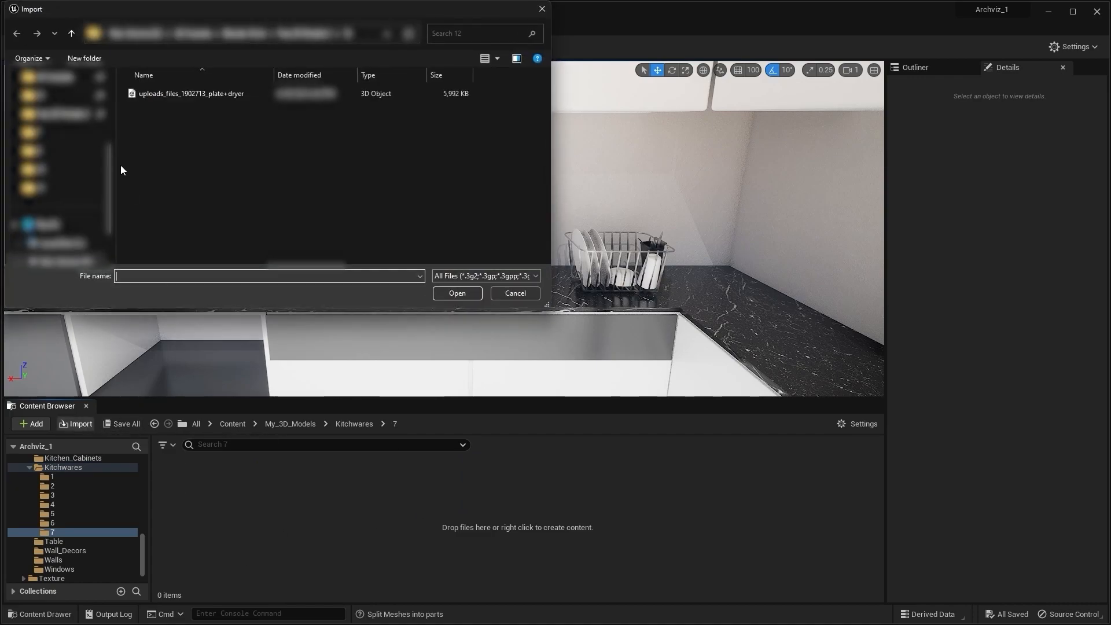
{"action": "left_click", "coordinate": [72, 34]}
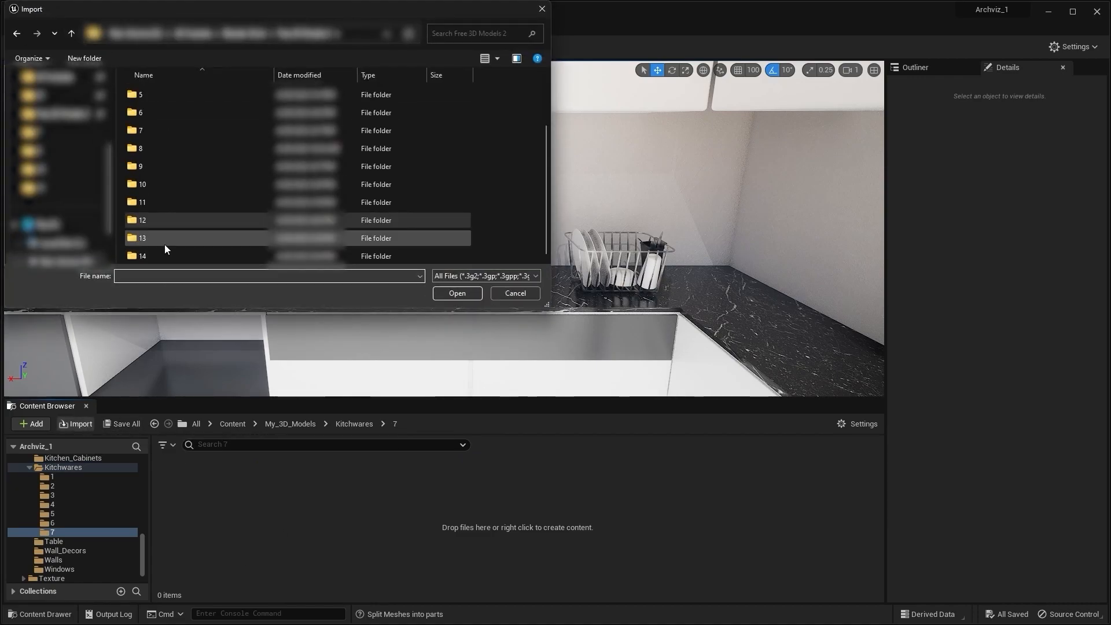
{"action": "double_click", "coordinate": [164, 238]}
{"action": "left_click", "coordinate": [171, 131]}
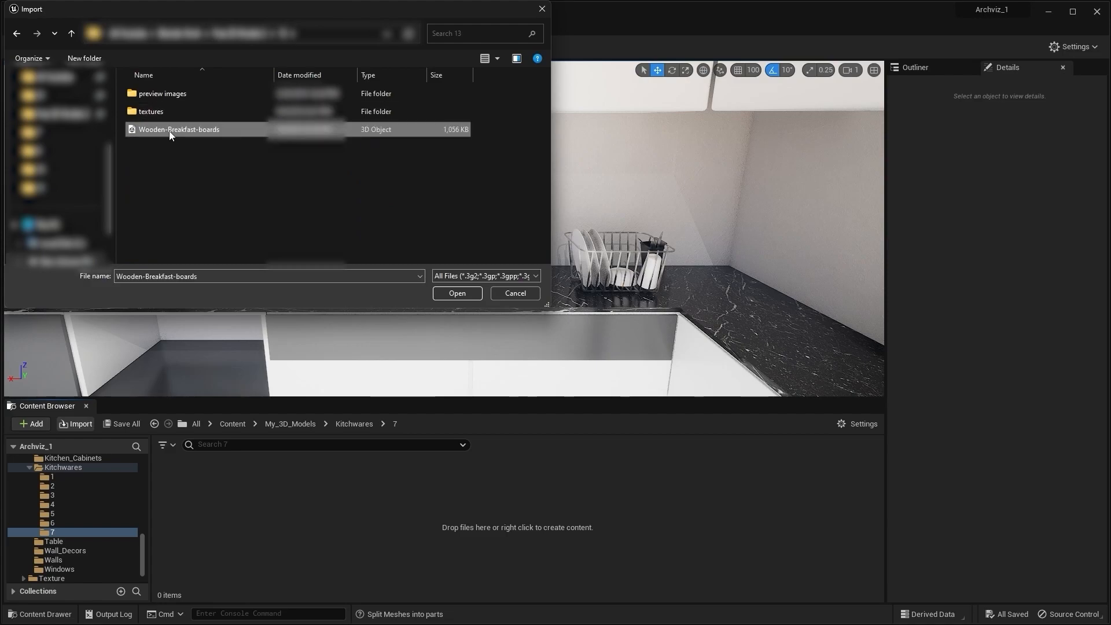
{"action": "left_click", "coordinate": [457, 294]}
{"action": "left_click", "coordinate": [533, 521]}
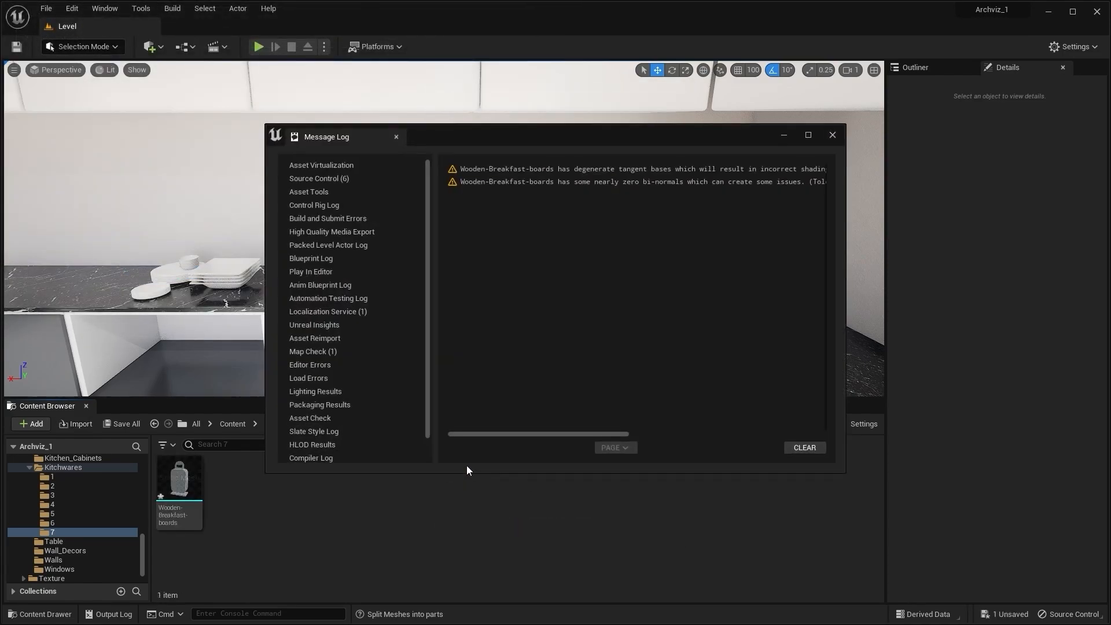
{"action": "left_click", "coordinate": [832, 135]}
Place the Wooden-Breakfast-boards mesh on the marble countertop in front of the knife and utensil holder
{"action": "right_click_drag", "start_coordinate": [752, 191], "coordinate": [865, 214]}
{"action": "right_click_drag", "start_coordinate": [321, 289], "coordinate": [320, 322]}
{"action": "left_click_drag", "start_coordinate": [178, 474], "coordinate": [389, 331]}
{"action": "right_click_drag", "start_coordinate": [516, 326], "coordinate": [446, 325]}
Rotate the breakfast boards about 90° around the vertical axis and shift them along the countertop beside the utensil holder
{"action": "key", "text": "e"}
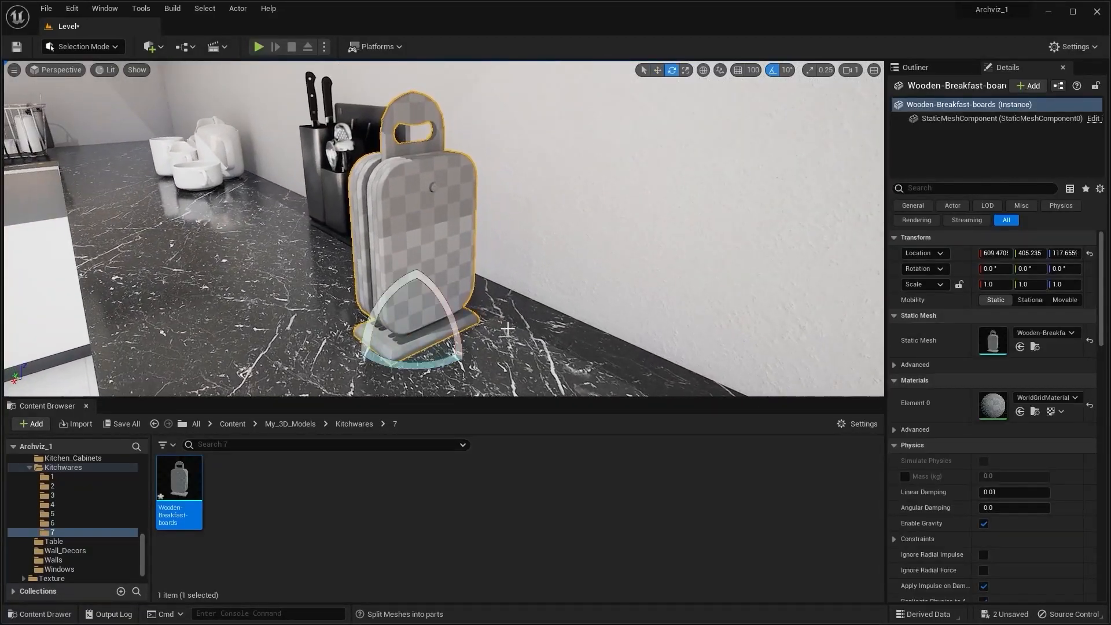
{"action": "left_click_drag", "start_coordinate": [433, 363], "coordinate": [382, 363]}
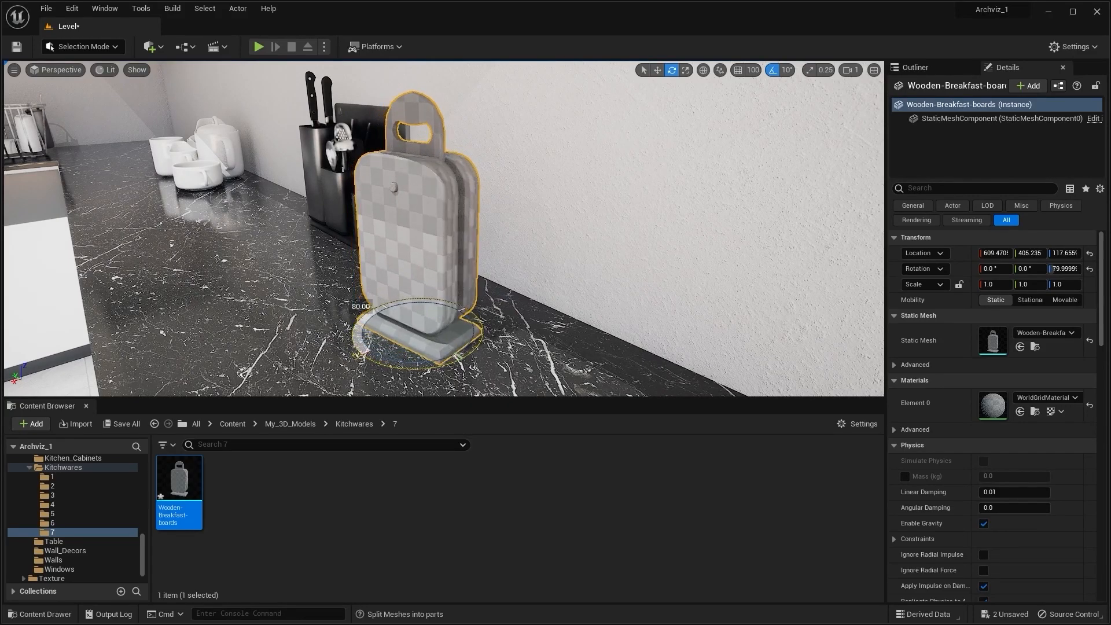
{"action": "right_click_drag", "start_coordinate": [517, 279], "coordinate": [428, 279]}
{"action": "left_click_drag", "start_coordinate": [358, 303], "coordinate": [445, 328]}
{"action": "key", "text": "Escape"}
{"action": "right_click_drag", "start_coordinate": [431, 312], "coordinate": [640, 162]}
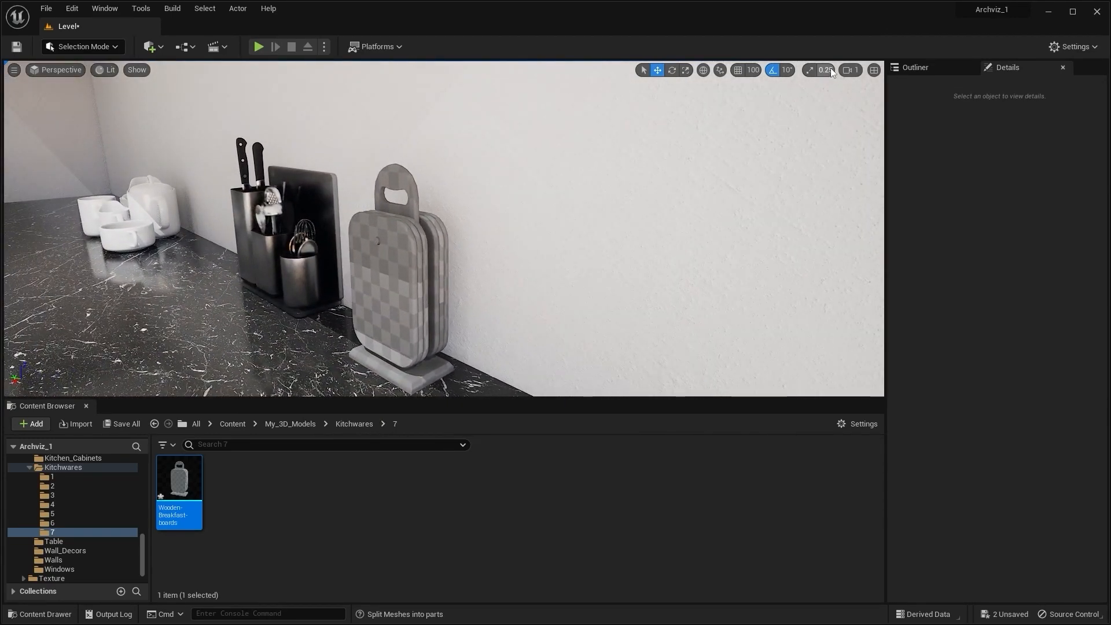
Raise the camera speed to 3 and locate the exterior wooden fence panel's cedar veneer material in the Content Browser
{"action": "left_click", "coordinate": [847, 72]}
{"action": "left_click_drag", "start_coordinate": [852, 97], "coordinate": [879, 96]}
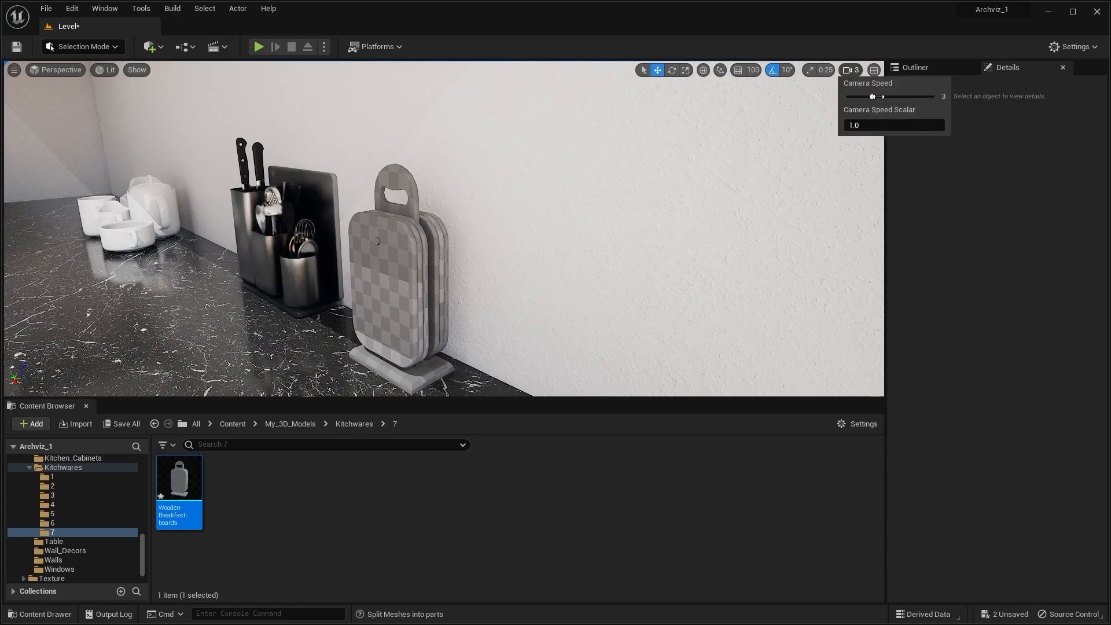
{"action": "key", "text": "w"}
{"action": "mouse_move", "coordinate": [616, 156]}
{"action": "right_mouse_down"}
{"action": "mouse_move", "coordinate": [810, 151]}
{"action": "mouse_move", "coordinate": [816, 165]}
{"action": "mouse_move", "coordinate": [677, 165]}
{"action": "mouse_move", "coordinate": [671, 231]}
{"action": "mouse_move", "coordinate": [616, 158]}
{"action": "right_mouse_up"}
{"action": "key", "text": "w"}
{"action": "left_click", "coordinate": [500, 183]}
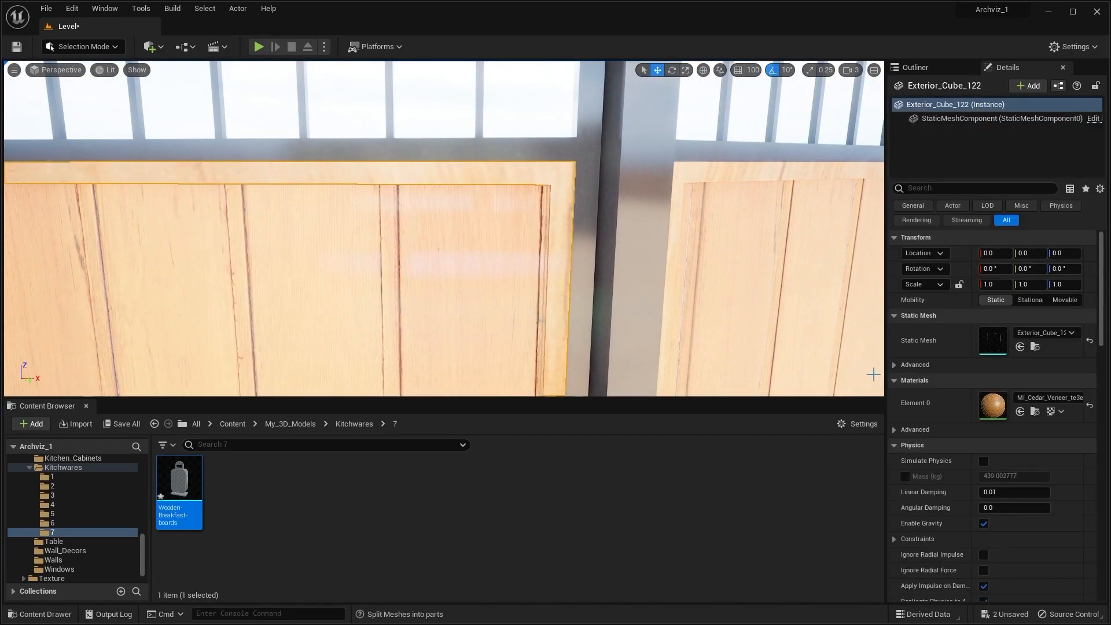
{"action": "left_click", "coordinate": [1035, 411]}
Duplicate the MI_Cedar_Veneer_te3ecdyc_2K material instance, keeping the suggested name
{"action": "right_click_drag", "start_coordinate": [444, 228], "coordinate": [805, 246]}
{"action": "key", "text": "w"}
{"action": "key", "text": "w"}
{"action": "key", "text": "w"}
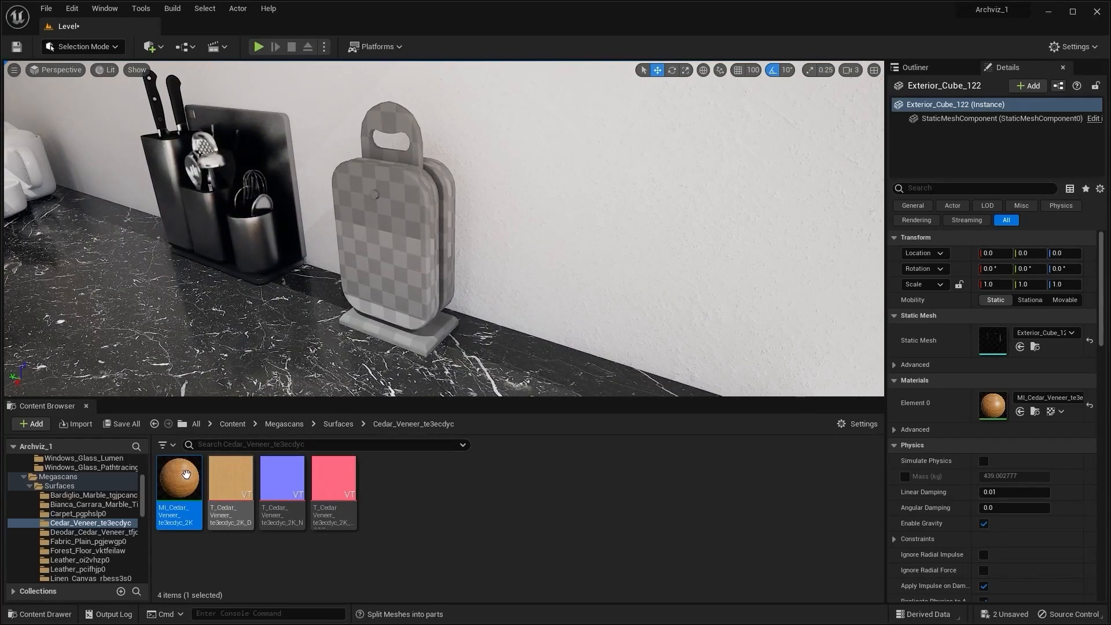
{"action": "key", "text": "ctrl+d"}
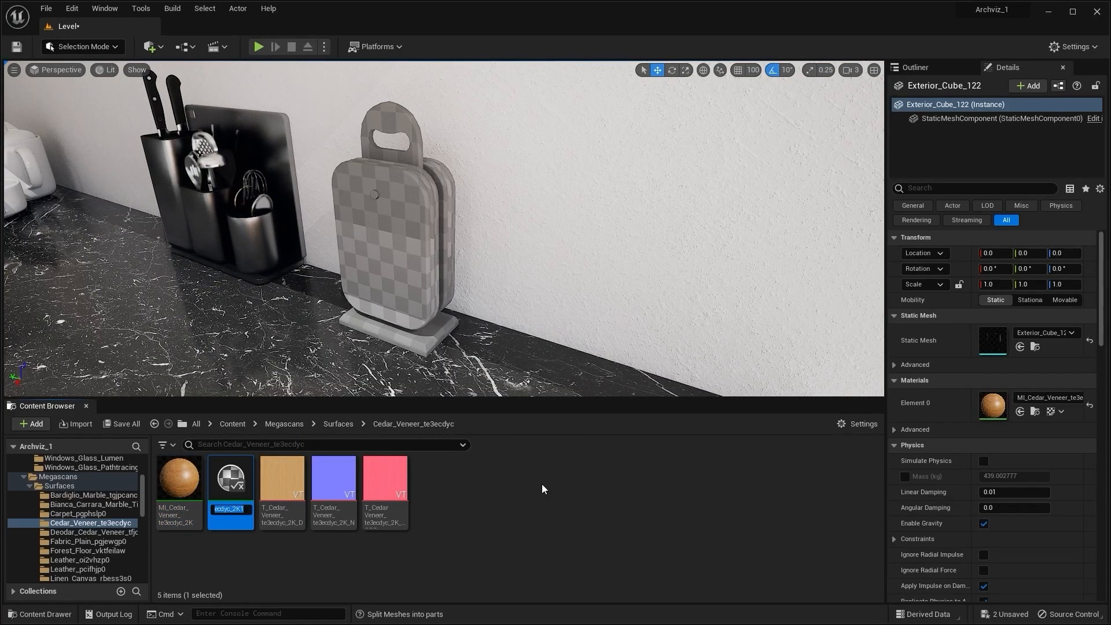
{"action": "key", "text": "Return"}
Apply the duplicated cedar veneer material to Element 0 of the breakfast boards on the countertop
{"action": "key", "text": "w"}
{"action": "right_click_drag", "start_coordinate": [433, 278], "coordinate": [364, 214]}
{"action": "left_click", "coordinate": [488, 316]}
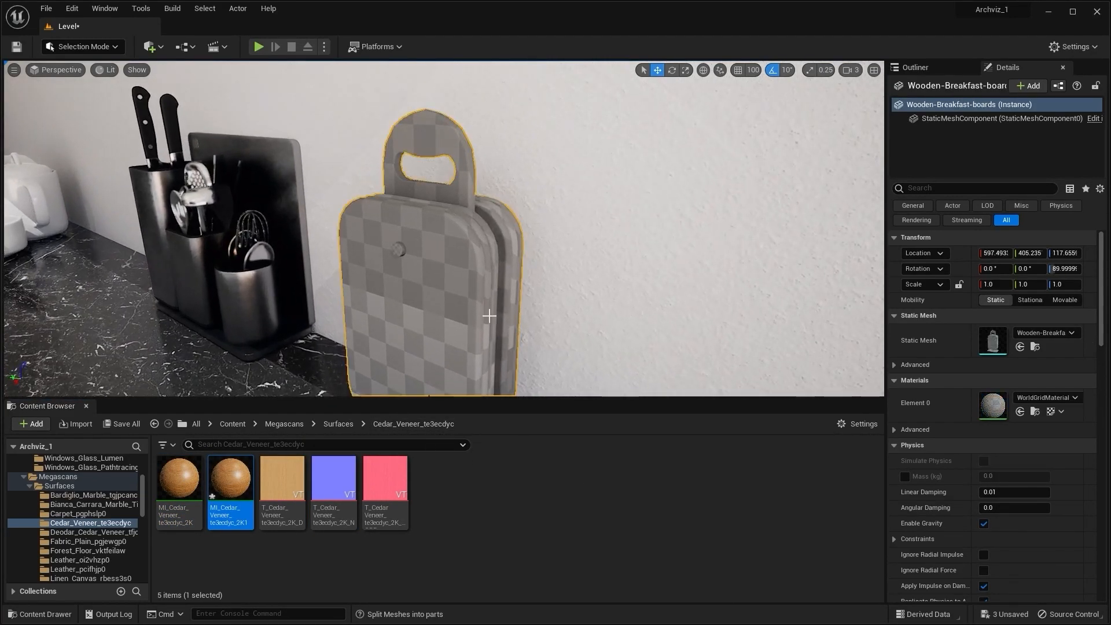
{"action": "left_click", "coordinate": [1020, 412]}
{"action": "key", "text": "Escape"}
{"action": "key", "text": "s"}
{"action": "right_click_drag", "start_coordinate": [491, 244], "coordinate": [494, 366]}
{"action": "key", "text": "w"}
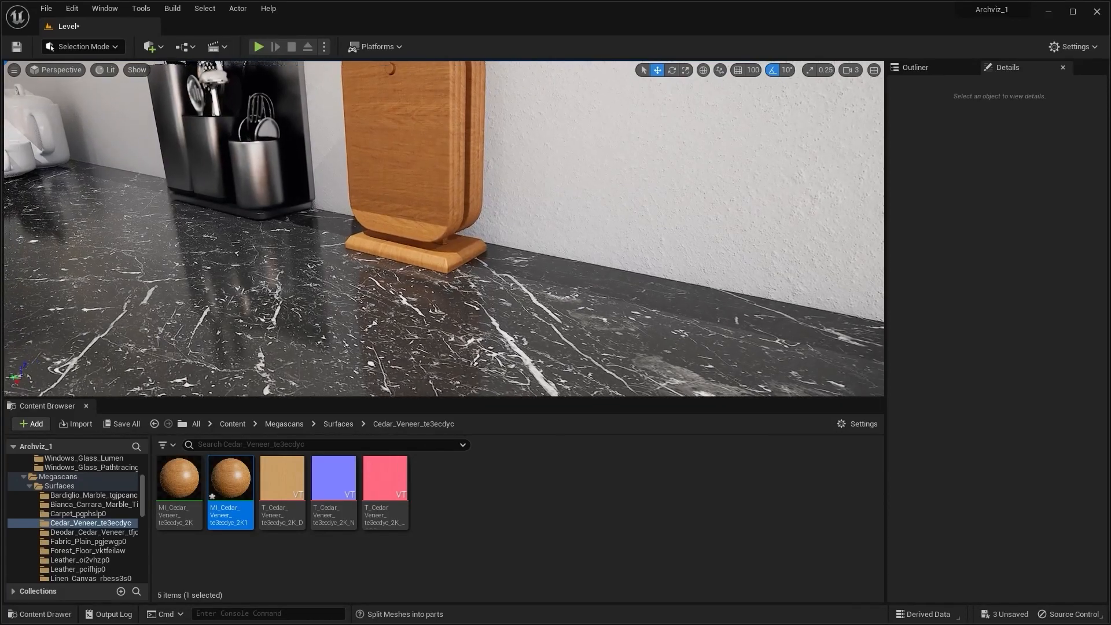
Set the Rotation Angle of the duplicated cedar veneer material to 0.0 and reduce the camera speed
{"action": "double_click", "coordinate": [249, 485]}
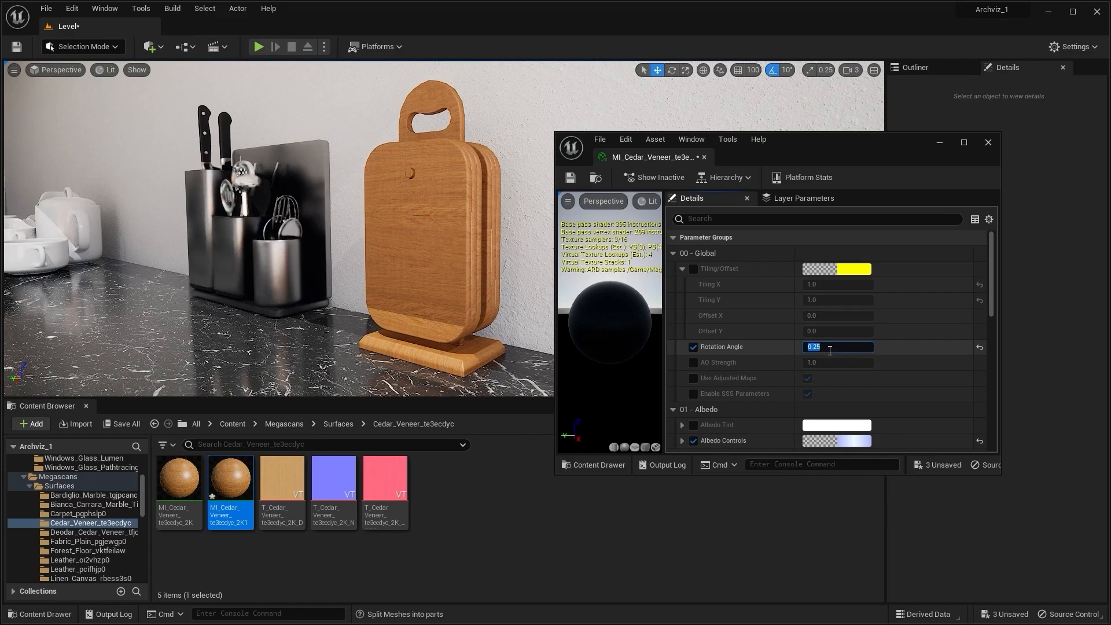
{"action": "right_click_drag", "start_coordinate": [369, 253], "coordinate": [427, 253]}
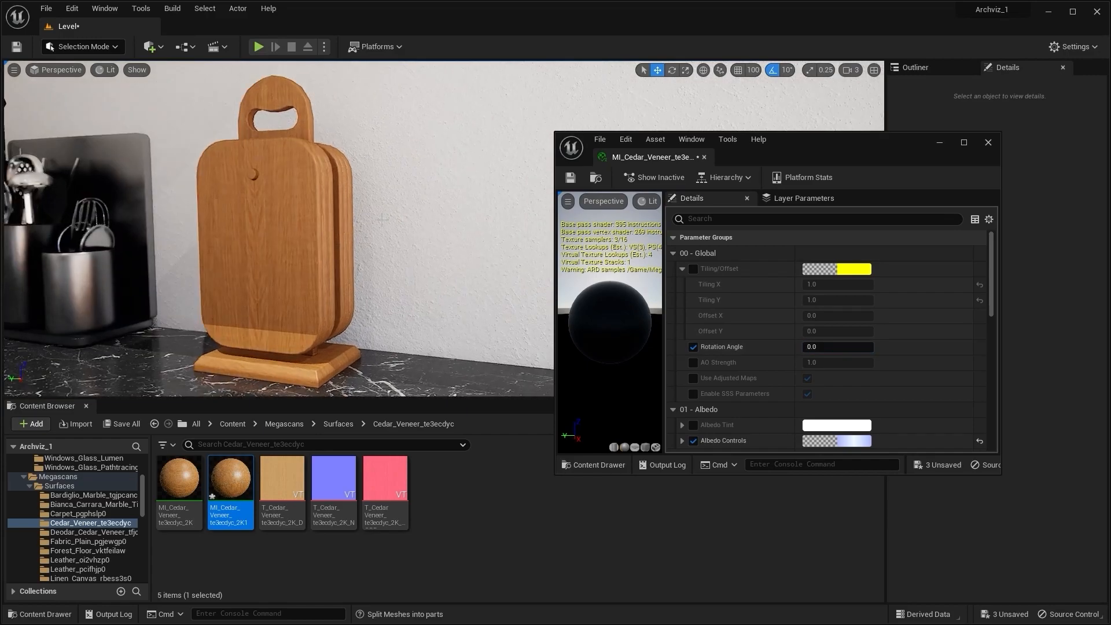
{"action": "left_click", "coordinate": [850, 70]}
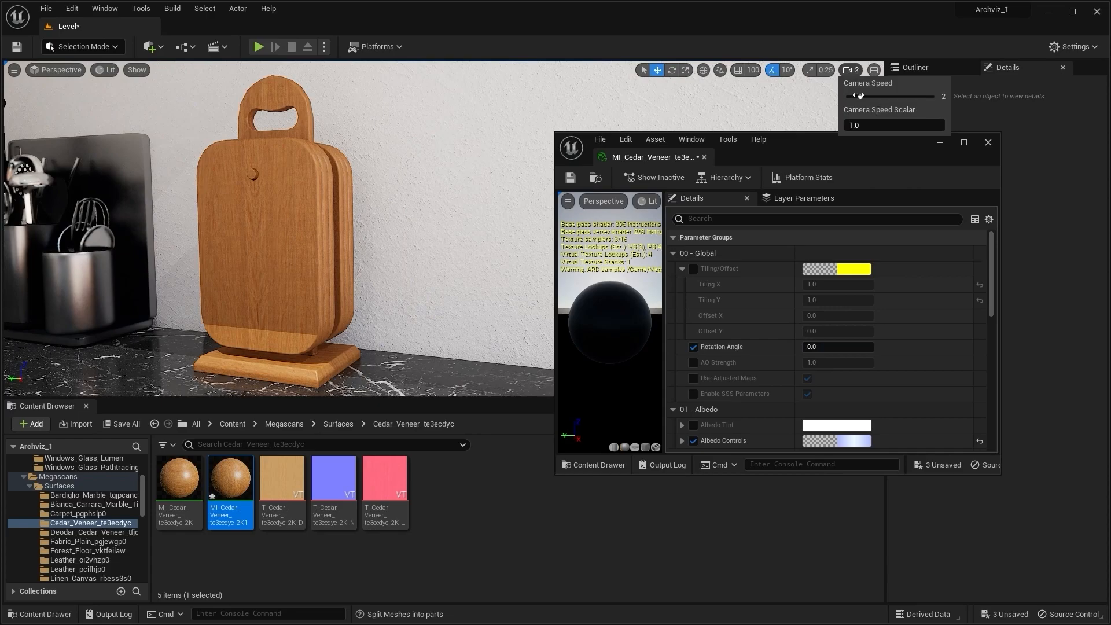
{"action": "mouse_move", "coordinate": [242, 229]}
{"action": "right_mouse_down"}
{"action": "mouse_move", "coordinate": [289, 174]}
{"action": "mouse_move", "coordinate": [232, 231]}
{"action": "mouse_move", "coordinate": [197, 203]}
{"action": "mouse_move", "coordinate": [243, 208]}
{"action": "right_mouse_up"}
Set the duplicated material's Albedo Controls to contrast 1.294864, brightness 1.0 and saturation 0.728, and close its editor
{"action": "scroll", "coordinate": [735, 360], "scroll_direction": "down", "scroll_amount": 4}
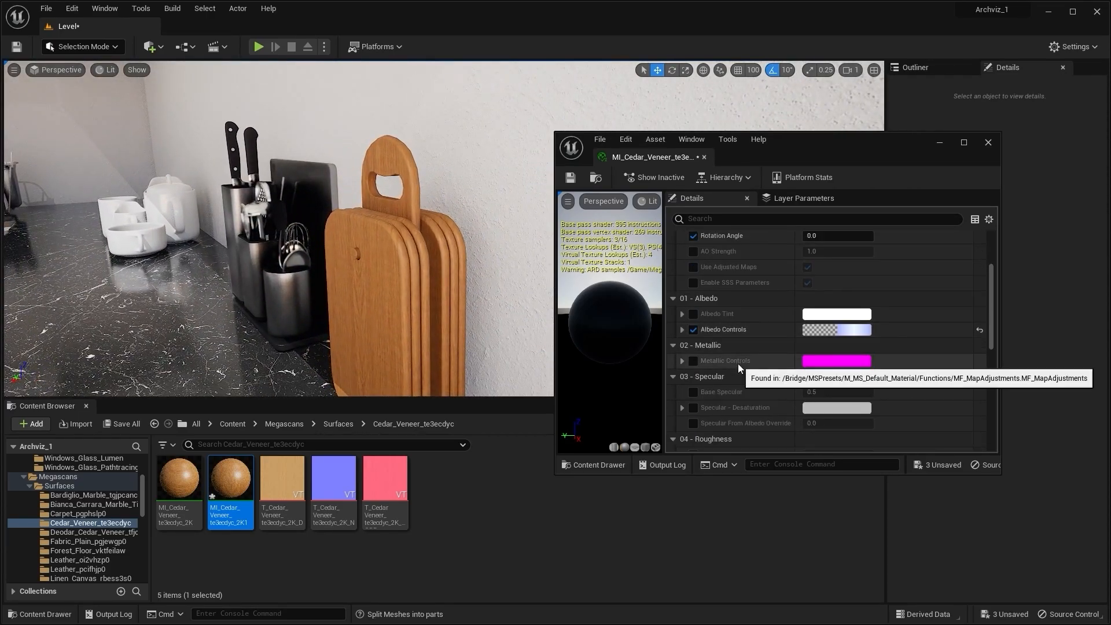
{"action": "left_click", "coordinate": [682, 329]}
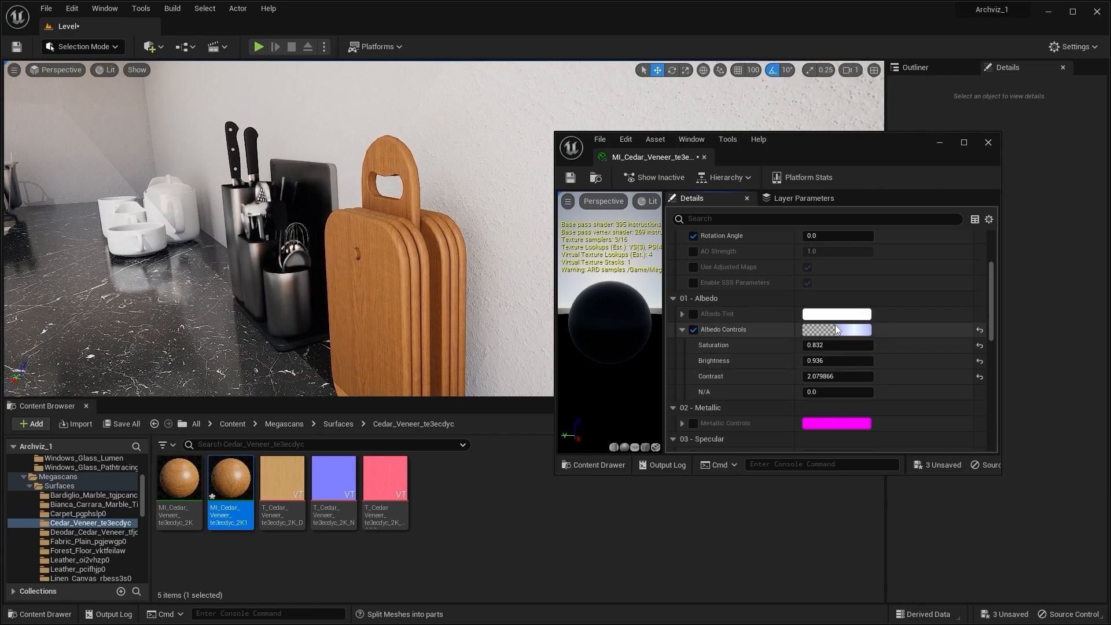
{"action": "scroll", "coordinate": [810, 341], "scroll_direction": "down", "scroll_amount": 2}
{"action": "left_click_drag", "start_coordinate": [830, 342], "coordinate": [801, 341]}
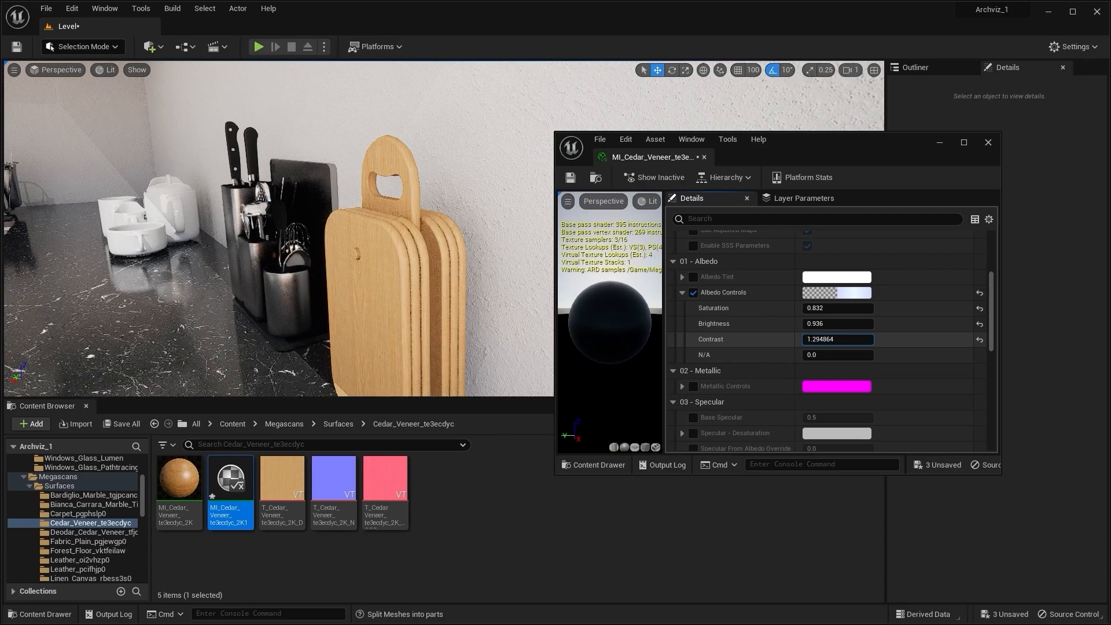
{"action": "type", "text": "1.0"}
{"action": "key", "text": "Return"}
{"action": "left_click", "coordinate": [834, 308]}
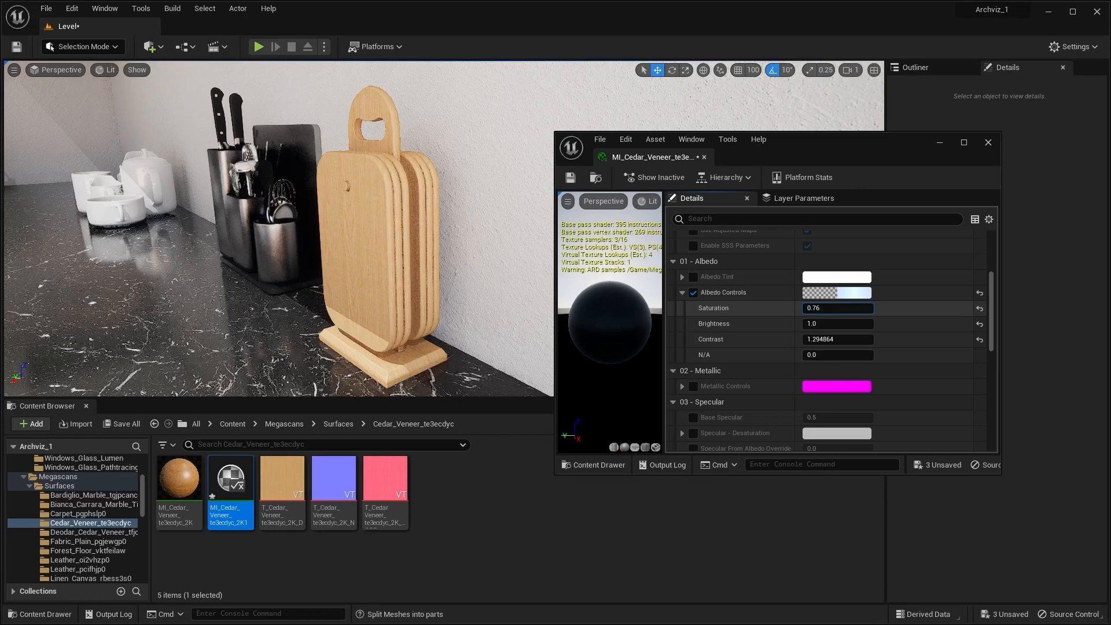
{"action": "right_click_drag", "start_coordinate": [492, 324], "coordinate": [452, 304]}
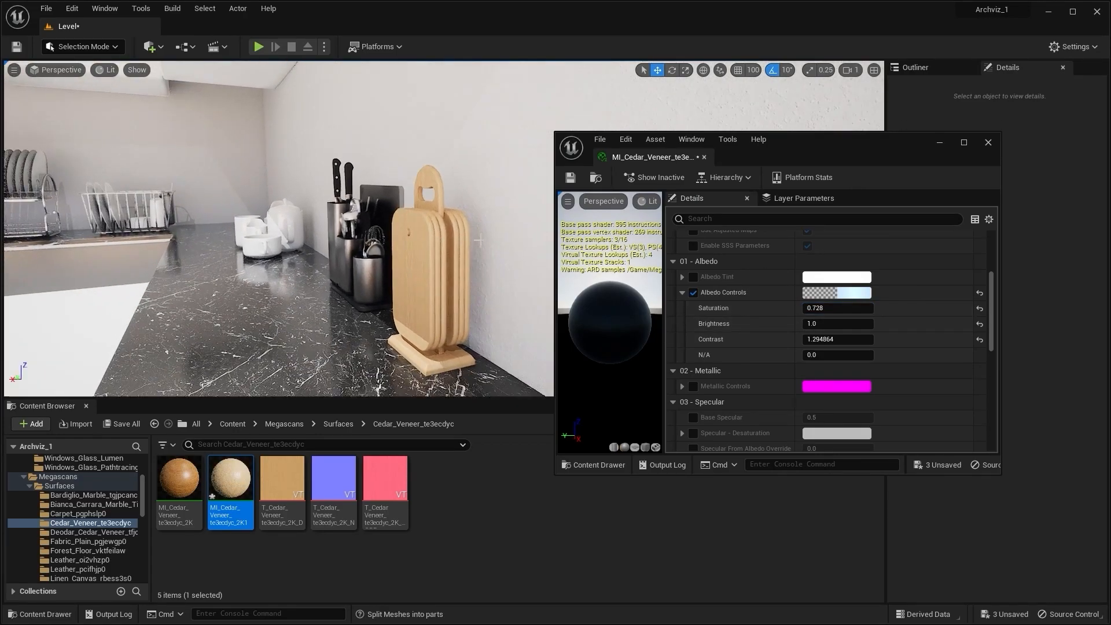
{"action": "left_click", "coordinate": [989, 142]}
{"action": "left_click", "coordinate": [605, 459]}
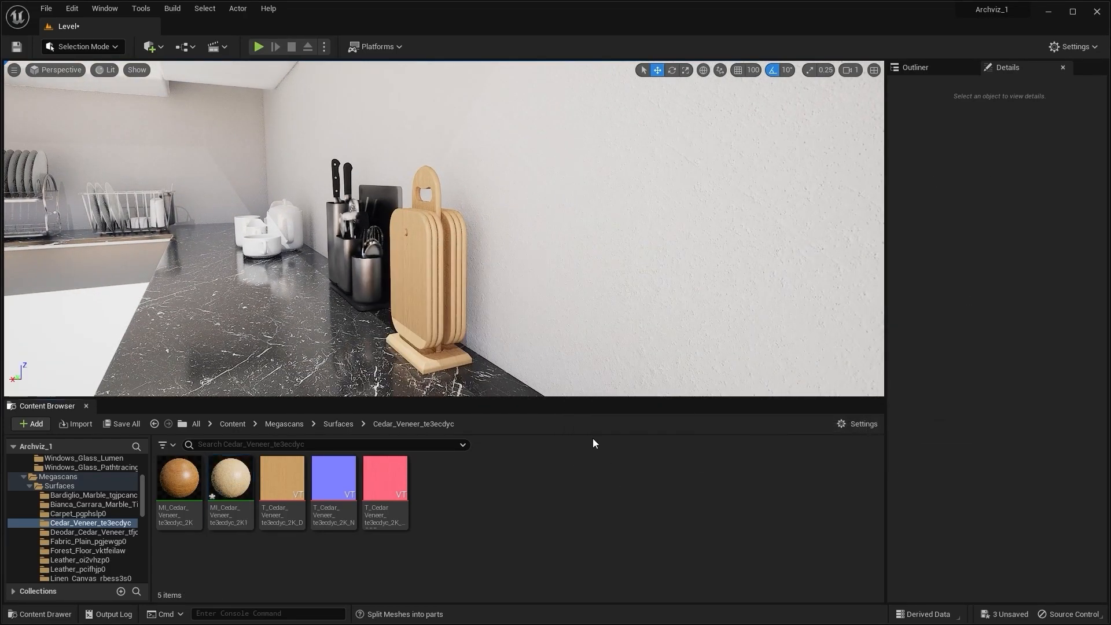
Save all unsaved level and asset changes
{"action": "right_click_drag", "start_coordinate": [443, 229], "coordinate": [341, 281]}
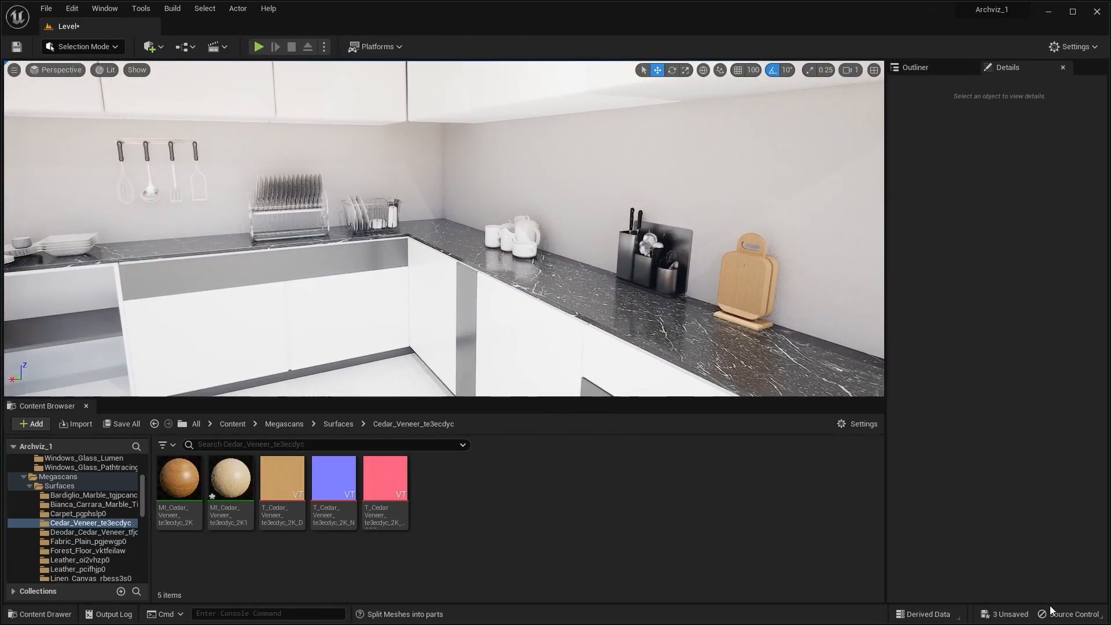
{"action": "left_click", "coordinate": [1006, 614]}
{"action": "left_click", "coordinate": [648, 435]}
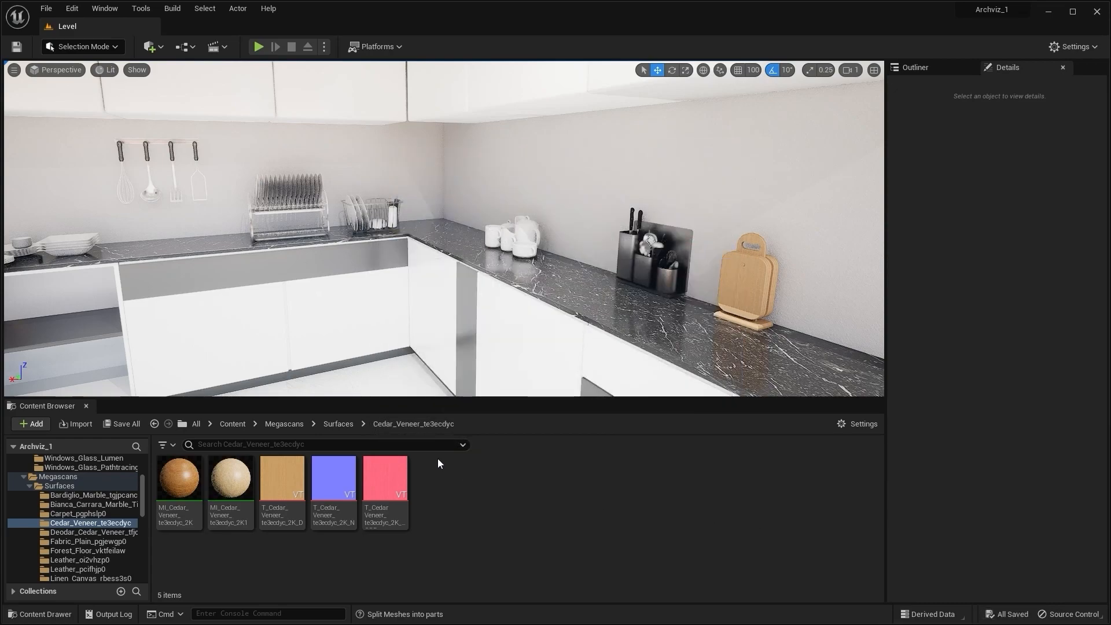
Move the stack of square plates along the countertop, away from the round plates and toward the dish rack
{"action": "right_click_drag", "start_coordinate": [639, 246], "coordinate": [550, 248]}
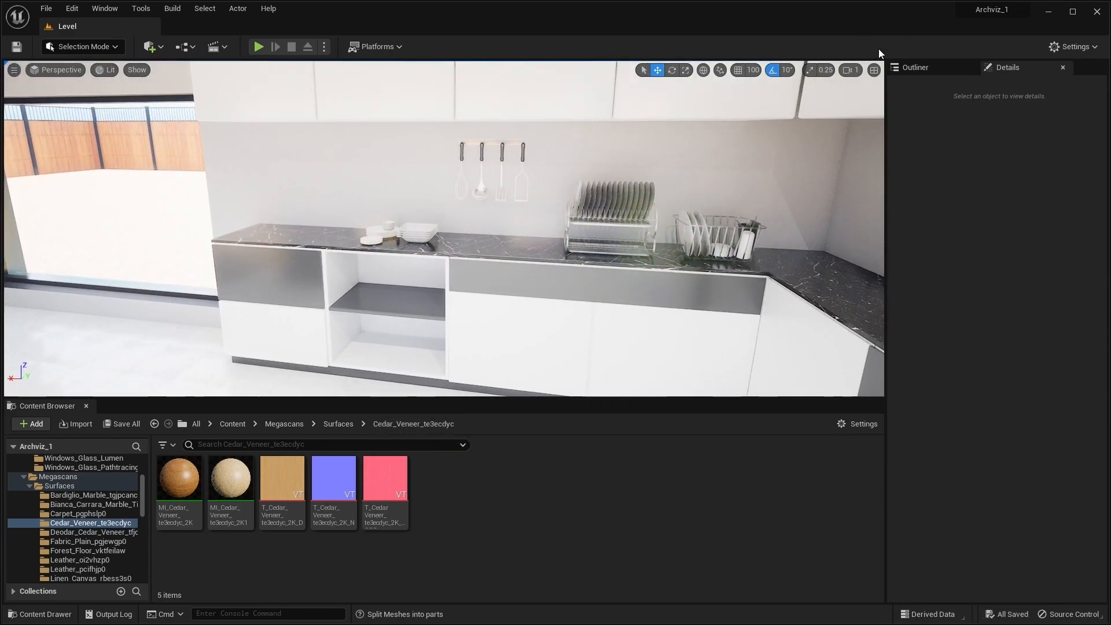
{"action": "left_click", "coordinate": [854, 70]}
{"action": "right_click_drag", "start_coordinate": [764, 199], "coordinate": [758, 238]}
{"action": "key", "text": "w"}
{"action": "left_click", "coordinate": [243, 197]}
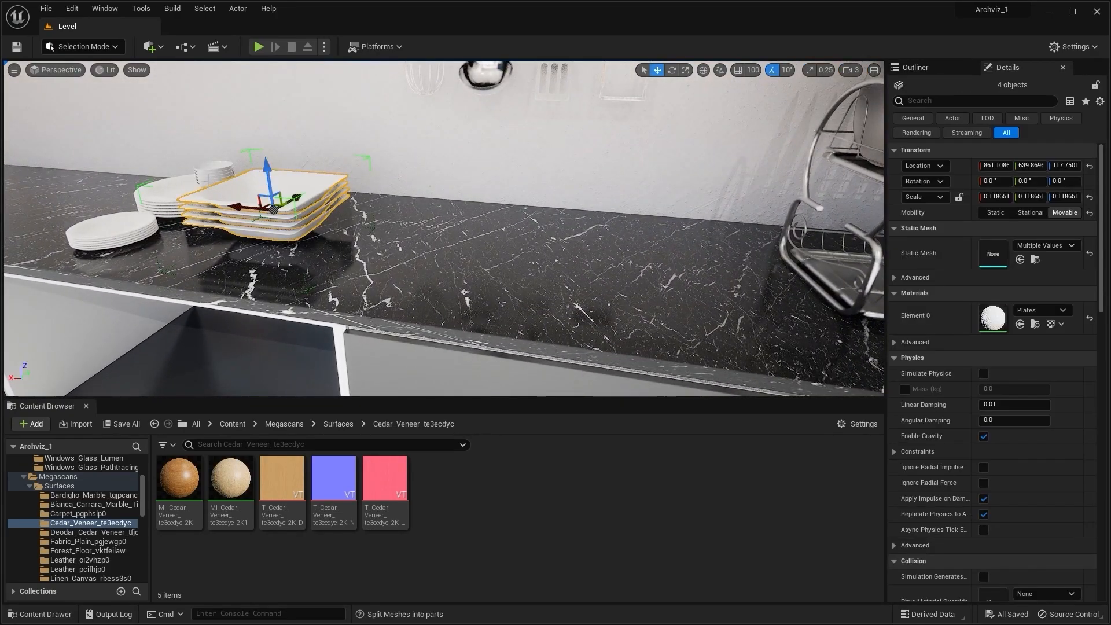
{"action": "left_click_drag", "start_coordinate": [114, 223], "coordinate": [431, 256]}
{"action": "key", "text": "Escape"}
Select one of the plates standing in the tall dish rack and show its entry in the level's actor list
{"action": "right_click_drag", "start_coordinate": [533, 249], "coordinate": [602, 261]}
{"action": "key", "text": "s"}
{"action": "key", "text": "w"}
{"action": "key", "text": "d"}
{"action": "left_click", "coordinate": [649, 116]}
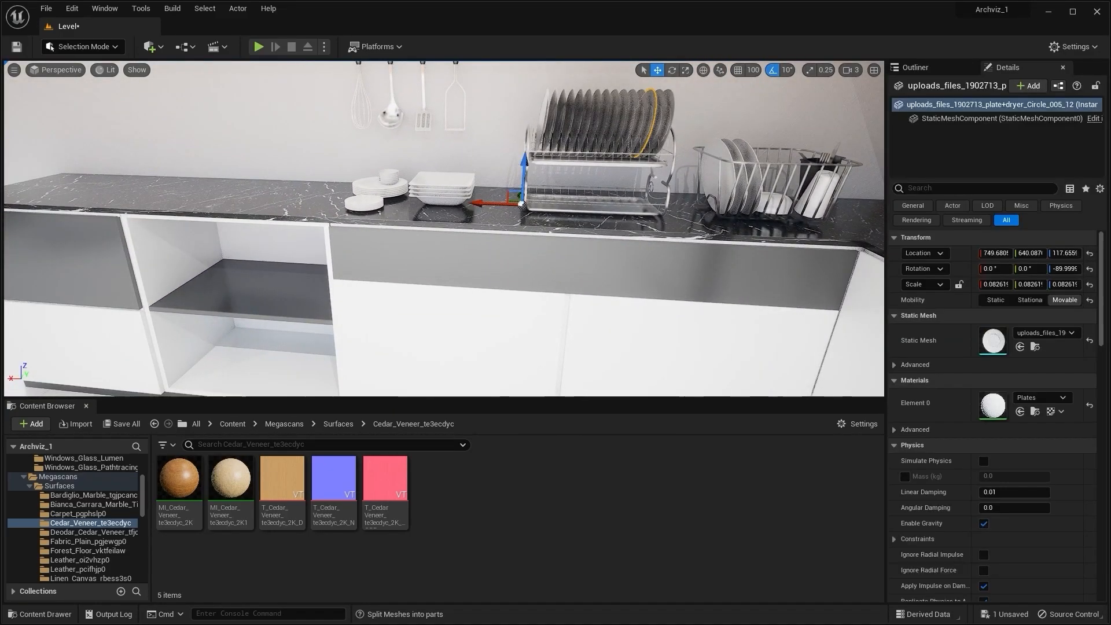
{"action": "right_click_drag", "start_coordinate": [650, 116], "coordinate": [694, 116]}
{"action": "key", "text": "w"}
{"action": "left_click", "coordinate": [916, 67]}
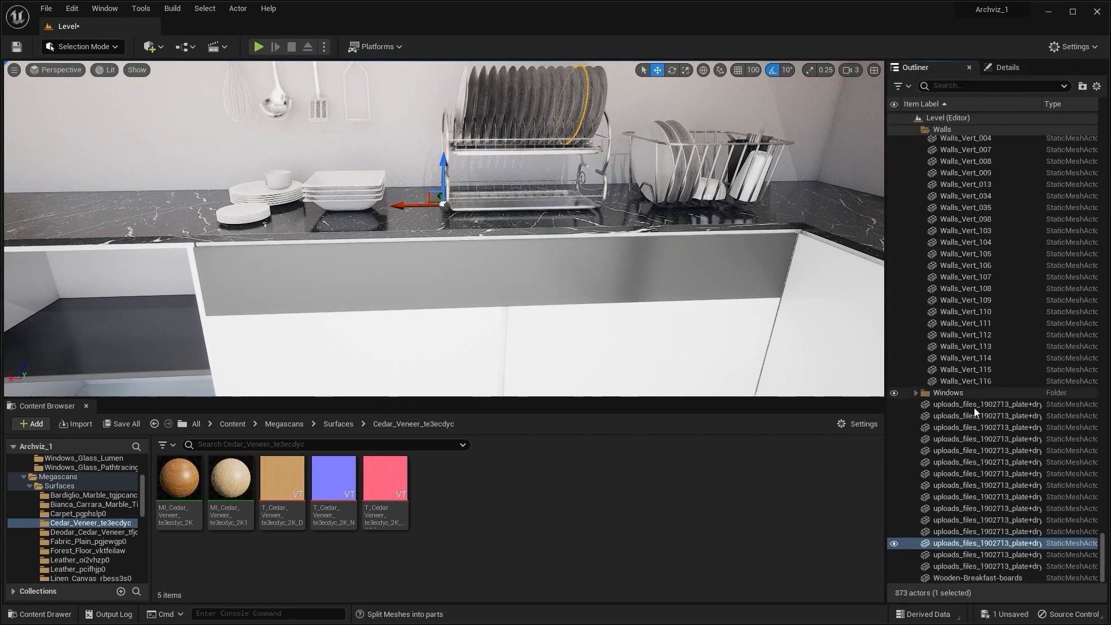
Move all loose plate+dryer actors together with Wooden-Breakfast-boards from the level root into folder 6
{"action": "mouse_move", "coordinate": [1103, 570]}
{"action": "left_mouse_down"}
{"action": "mouse_move", "coordinate": [1105, 544]}
{"action": "mouse_move", "coordinate": [1107, 573]}
{"action": "left_mouse_up"}
{"action": "left_click", "coordinate": [988, 405]}
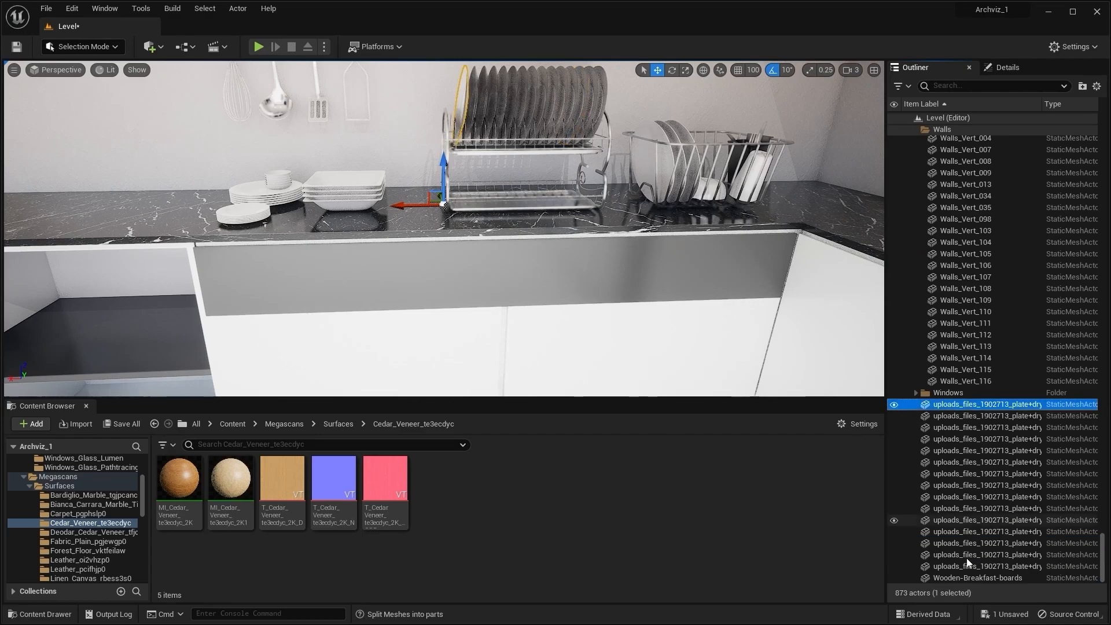
{"action": "left_click", "coordinate": [967, 576], "text": "shift"}
{"action": "right_click_drag", "start_coordinate": [521, 231], "coordinate": [521, 179]}
{"action": "right_click", "coordinate": [951, 481]}
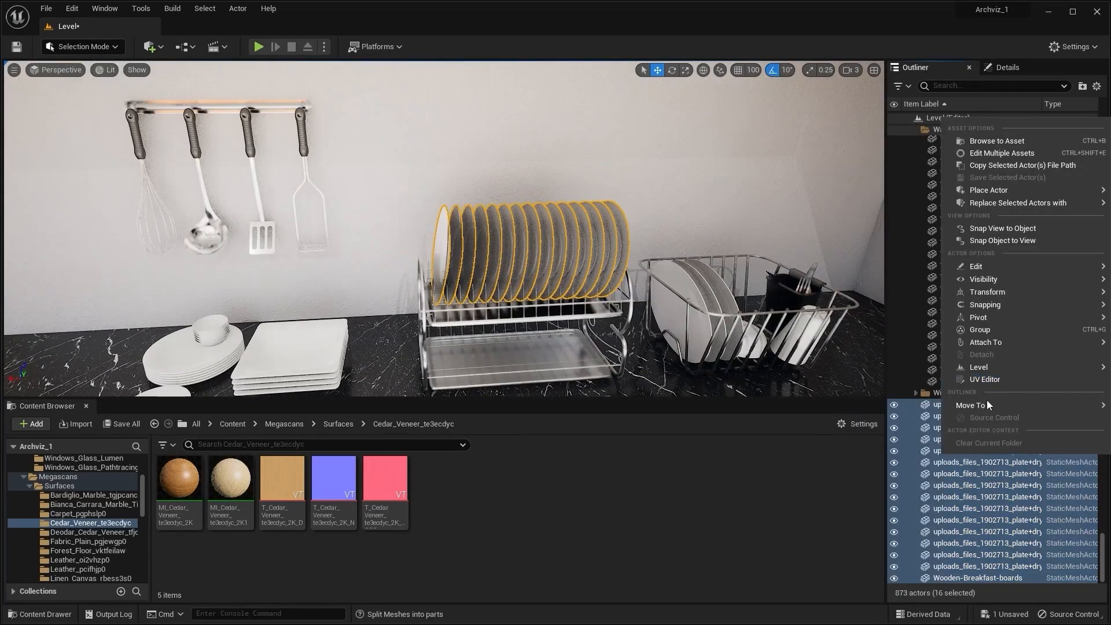
{"action": "mouse_move", "coordinate": [980, 403]}
{"action": "left_click", "coordinate": [884, 443]}
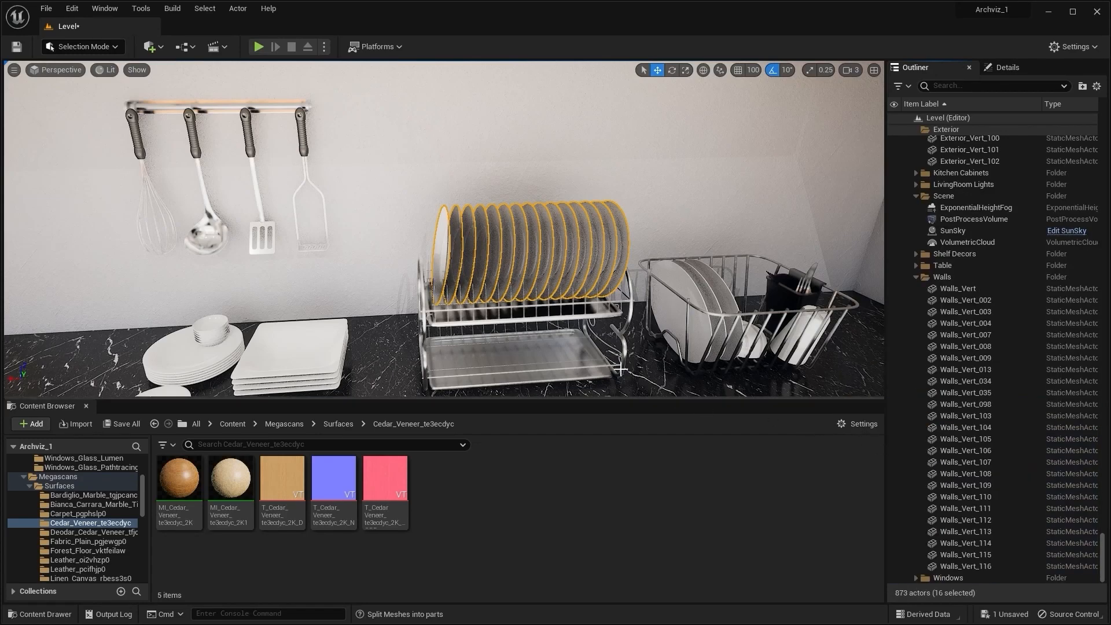
Group all actors of folder 6, from the first plate+dryer actor through Wooden-Breakfast-boards
{"action": "left_click", "coordinate": [599, 257]}
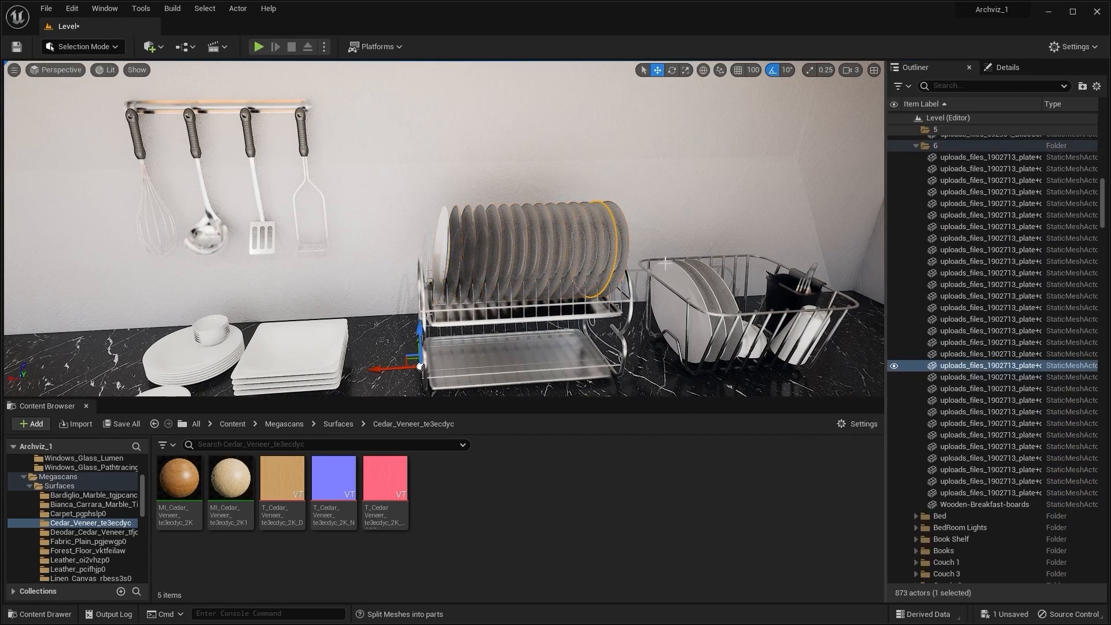
{"action": "left_click", "coordinate": [978, 157]}
{"action": "left_click", "coordinate": [973, 504], "text": "shift"}
{"action": "key", "text": "ctrl+g"}
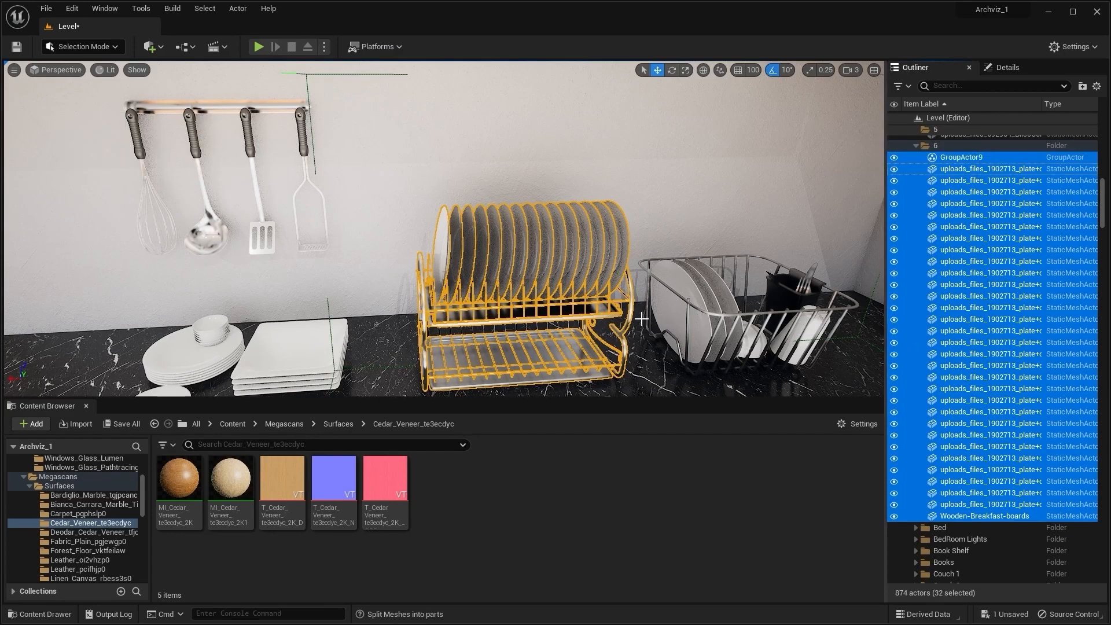
Ungroup the combined dish rack, plates and wooden breakfast boards
{"action": "key", "text": "Escape"}
{"action": "left_click", "coordinate": [546, 244]}
{"action": "scroll", "coordinate": [546, 243], "scroll_direction": "down", "scroll_amount": 2}
{"action": "right_click_drag", "start_coordinate": [545, 243], "coordinate": [631, 304]}
{"action": "key", "text": "shift+g"}
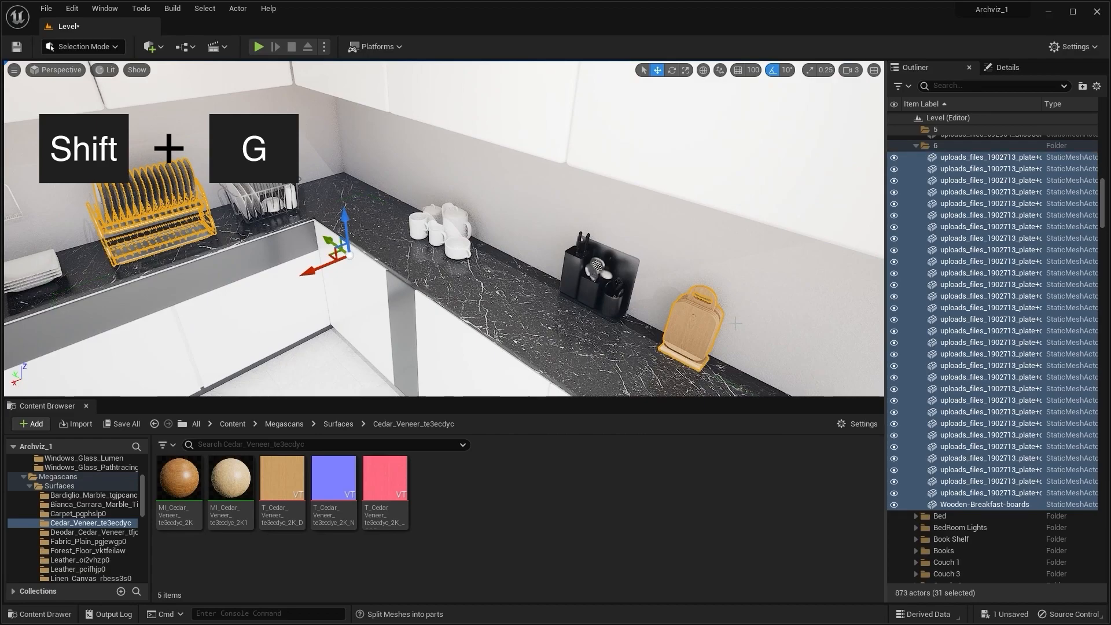
Select only the wooden breakfast boards on the countertop and move them into a new folder named 7
{"action": "left_click", "coordinate": [693, 328]}
{"action": "right_click_drag", "start_coordinate": [692, 329], "coordinate": [614, 371]}
{"action": "right_click", "coordinate": [959, 505]}
{"action": "mouse_move", "coordinate": [949, 451]}
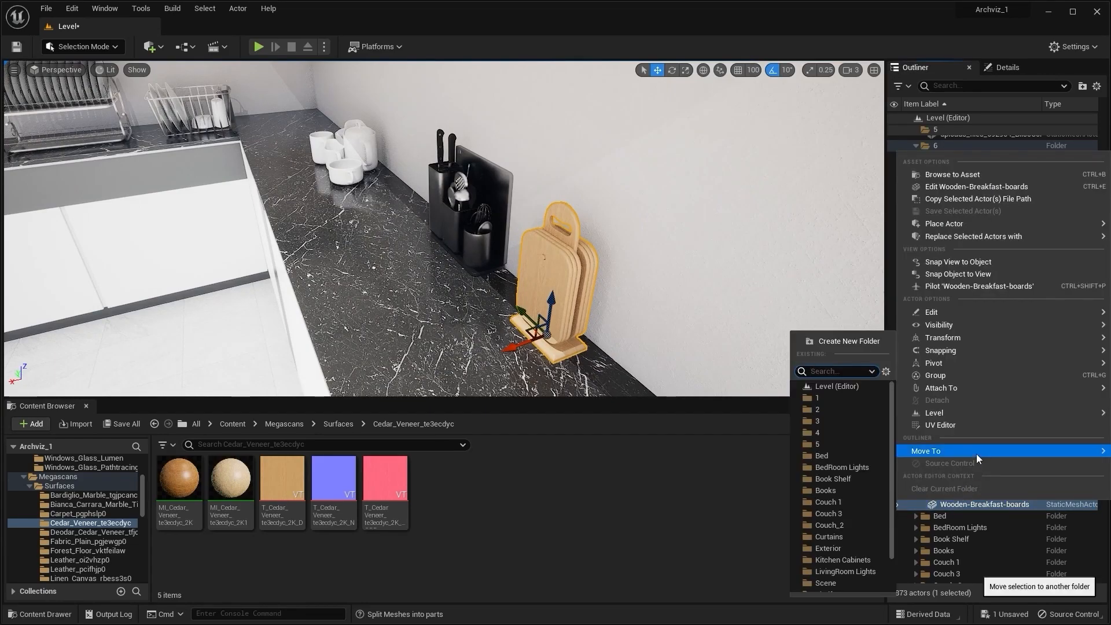
{"action": "left_click", "coordinate": [847, 341]}
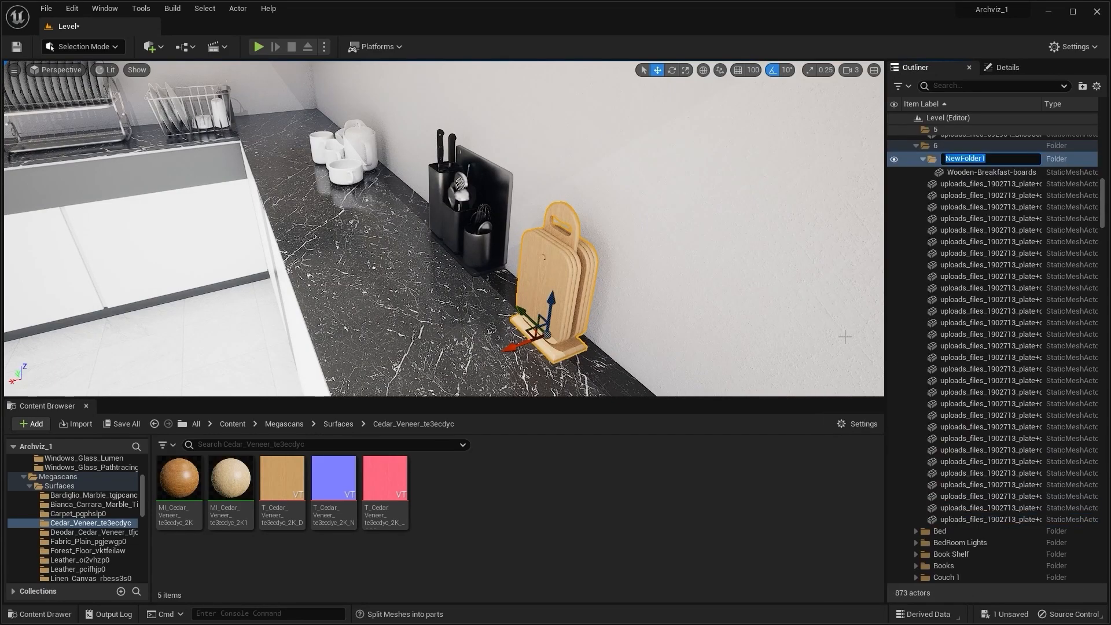
{"action": "type", "text": "7"}
{"action": "key", "text": "Return"}
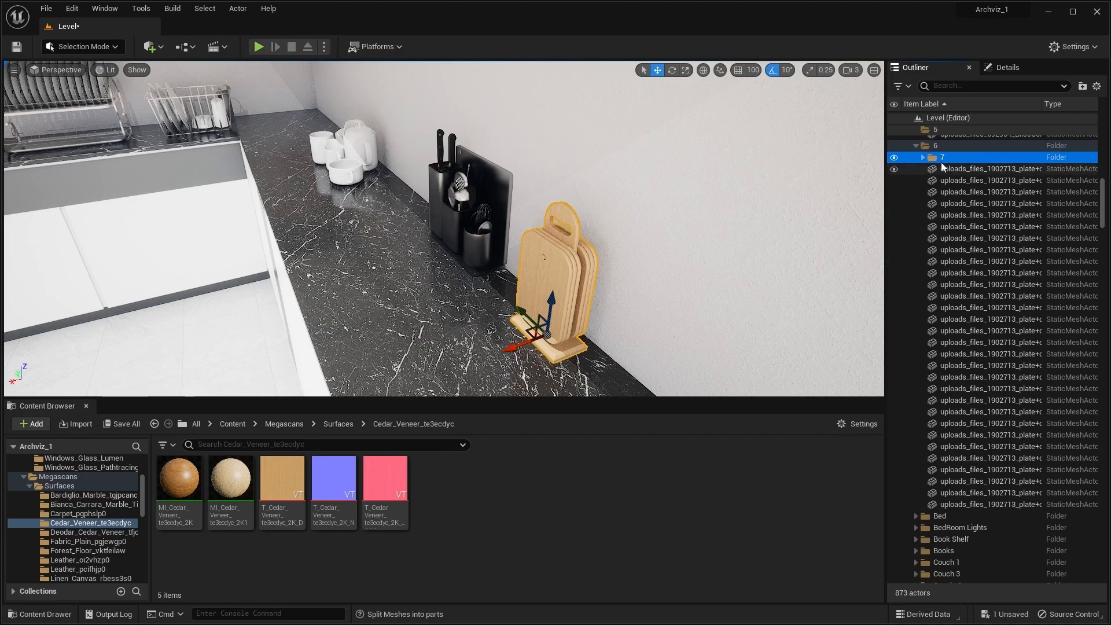
Group all plate+dryer actors in folder 6, leaving out subfolder 7, so the dish rack and its plates form one group
{"action": "scroll", "coordinate": [964, 210], "scroll_direction": "up", "scroll_amount": 8}
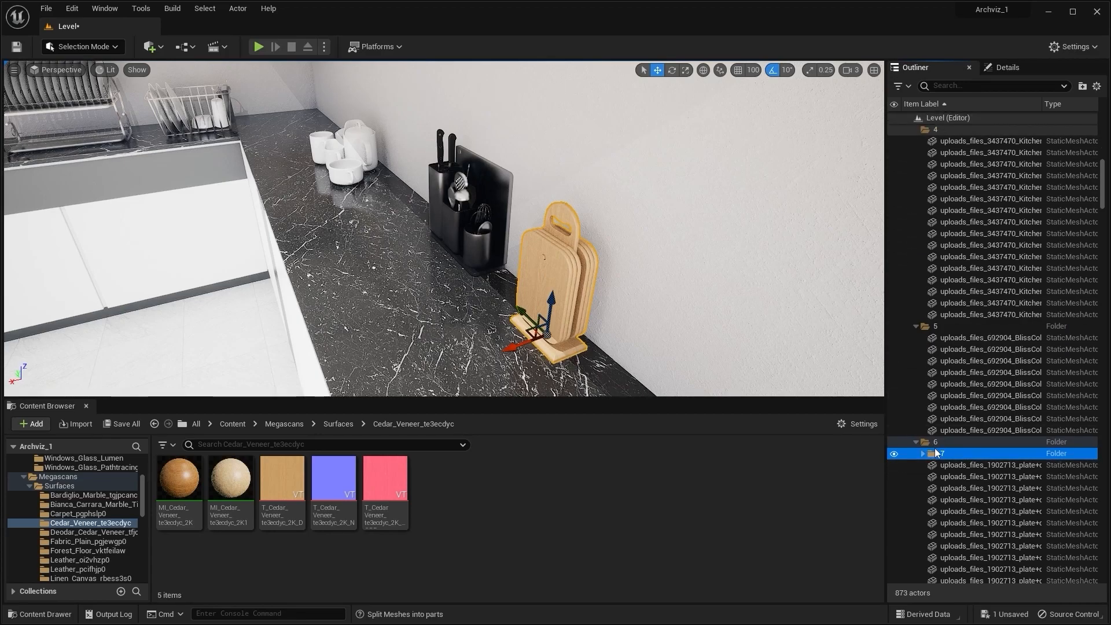
{"action": "scroll", "coordinate": [954, 412], "scroll_direction": "down", "scroll_amount": 3}
{"action": "scroll", "coordinate": [1107, 202], "scroll_direction": "down", "scroll_amount": 10}
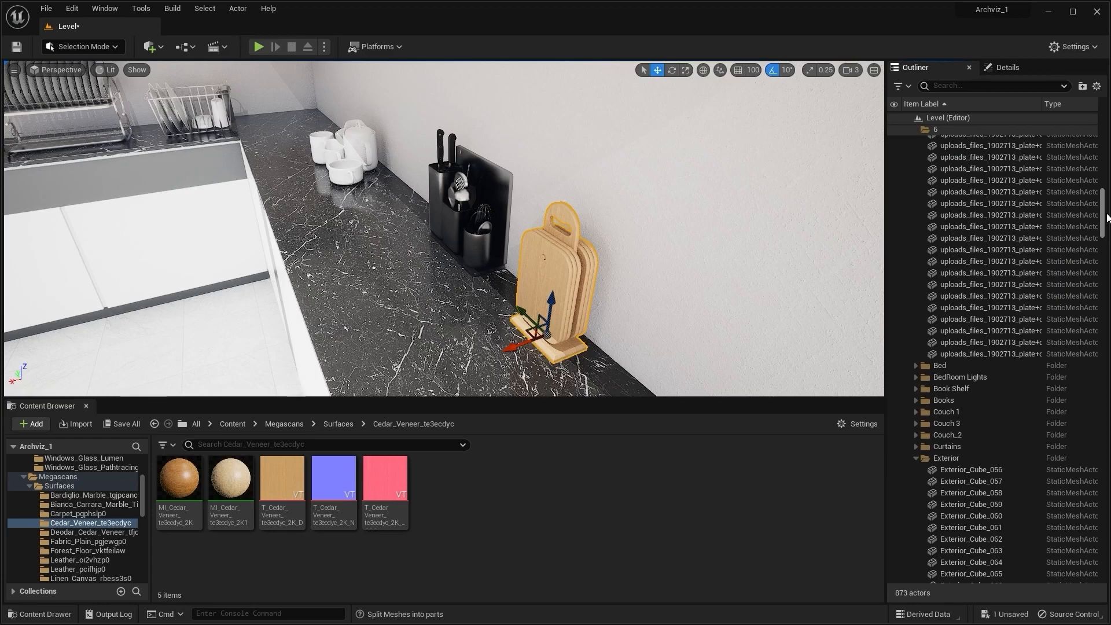
{"action": "scroll", "coordinate": [1106, 201], "scroll_direction": "up", "scroll_amount": 8}
{"action": "mouse_move", "coordinate": [1107, 201]}
{"action": "left_mouse_down"}
{"action": "mouse_move", "coordinate": [1106, 142]}
{"action": "mouse_move", "coordinate": [1102, 304]}
{"action": "mouse_move", "coordinate": [1093, 185]}
{"action": "mouse_move", "coordinate": [1094, 232]}
{"action": "mouse_move", "coordinate": [1091, 205]}
{"action": "left_mouse_up"}
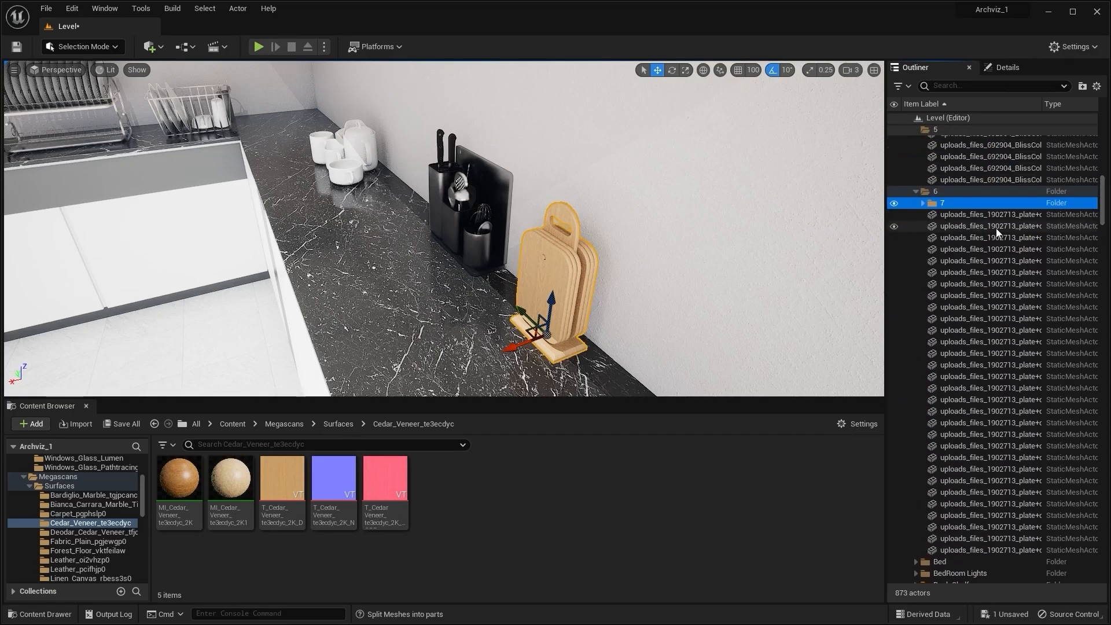
{"action": "left_click", "coordinate": [980, 215]}
{"action": "left_click", "coordinate": [969, 550], "text": "shift"}
{"action": "key", "text": "ctrl+g"}
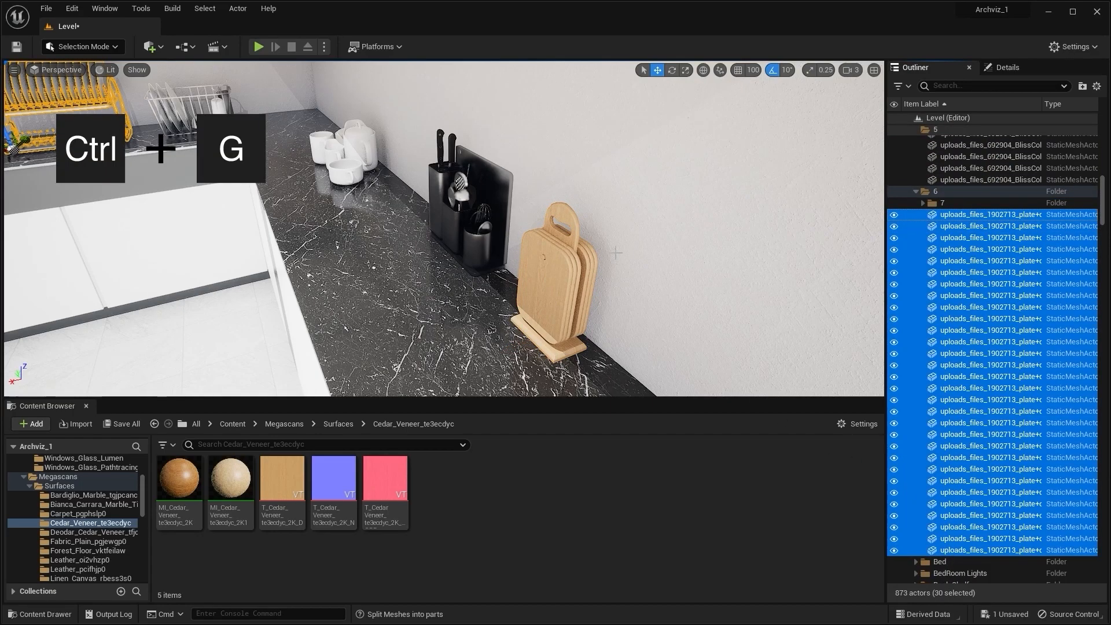
{"action": "key", "text": "f"}
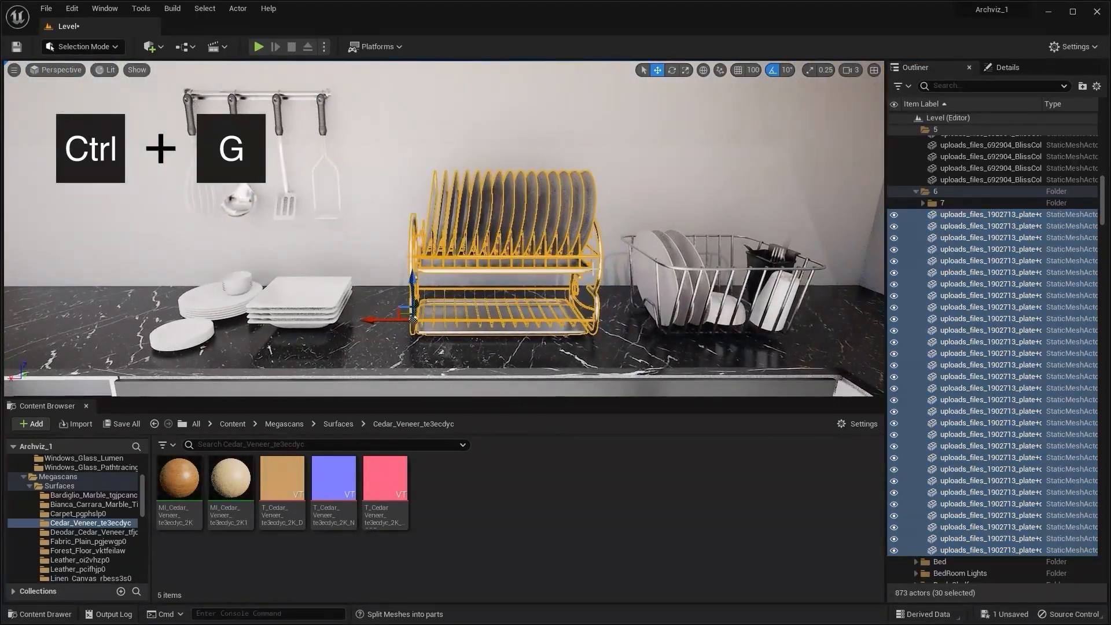
{"action": "key", "text": "ctrl+g"}
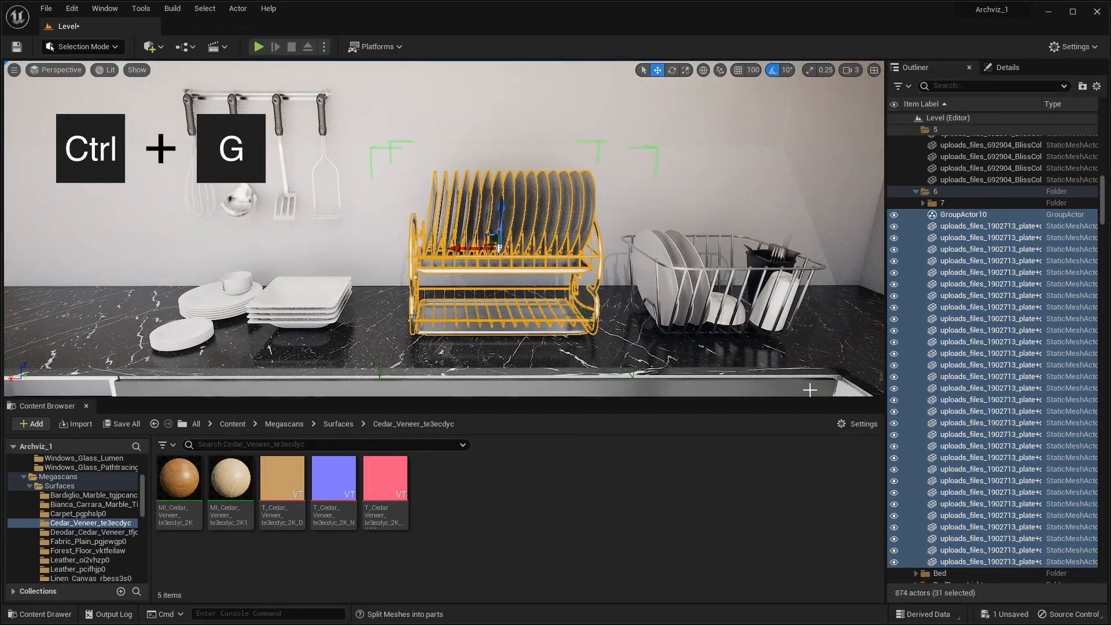
Move folder 7 out of folder 6 to the level root
{"action": "left_click", "coordinate": [923, 204]}
{"action": "left_click", "coordinate": [782, 514]}
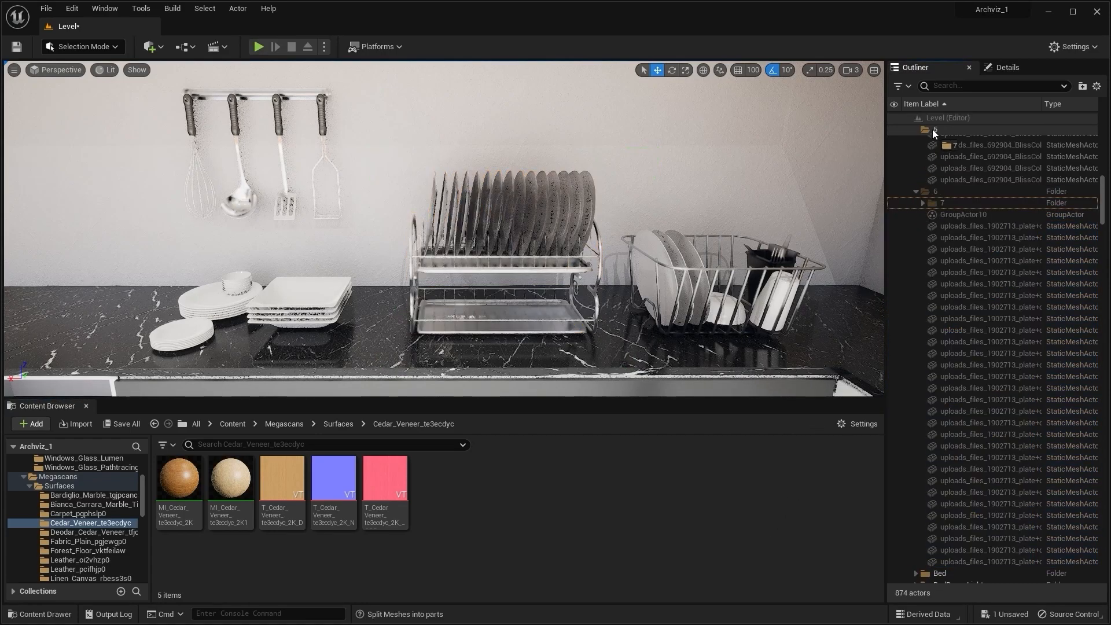
{"action": "left_click_drag", "start_coordinate": [930, 112], "coordinate": [929, 116]}
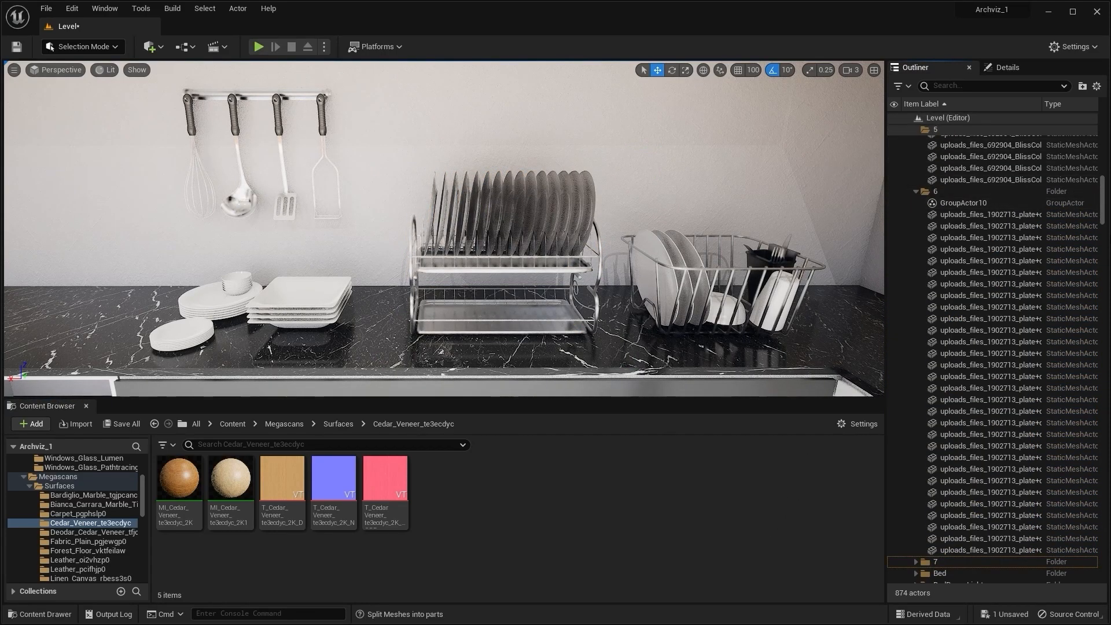
Collapse the numbered folders 1 to 6 and the Exterior and Walls folders in the actor hierarchy
{"action": "left_click", "coordinate": [916, 191]}
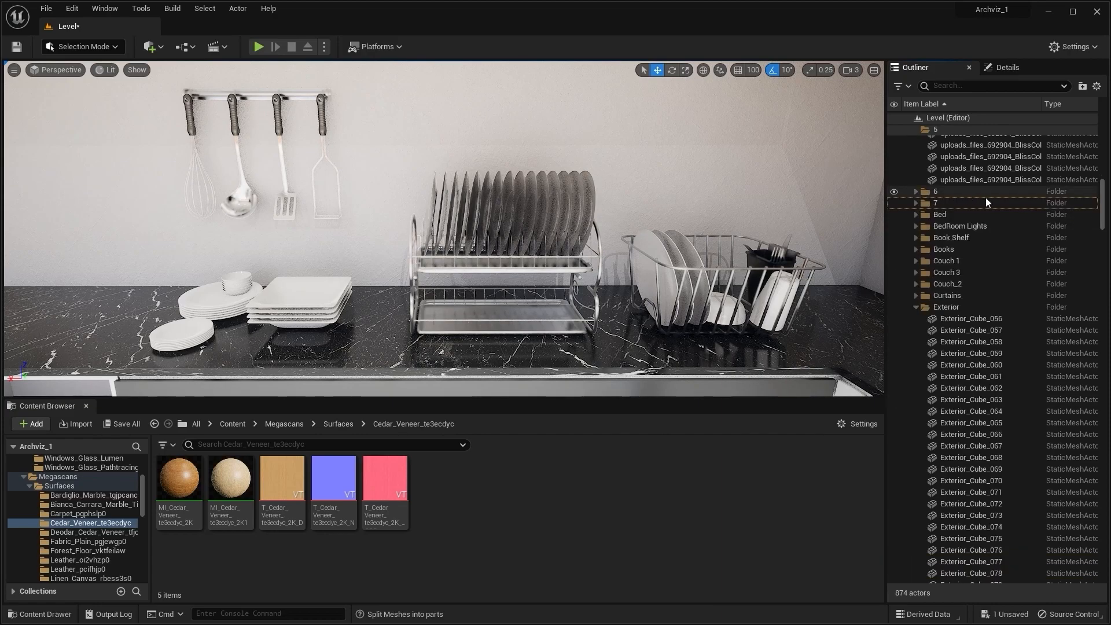
{"action": "scroll", "coordinate": [1105, 208], "scroll_direction": "up", "scroll_amount": 5}
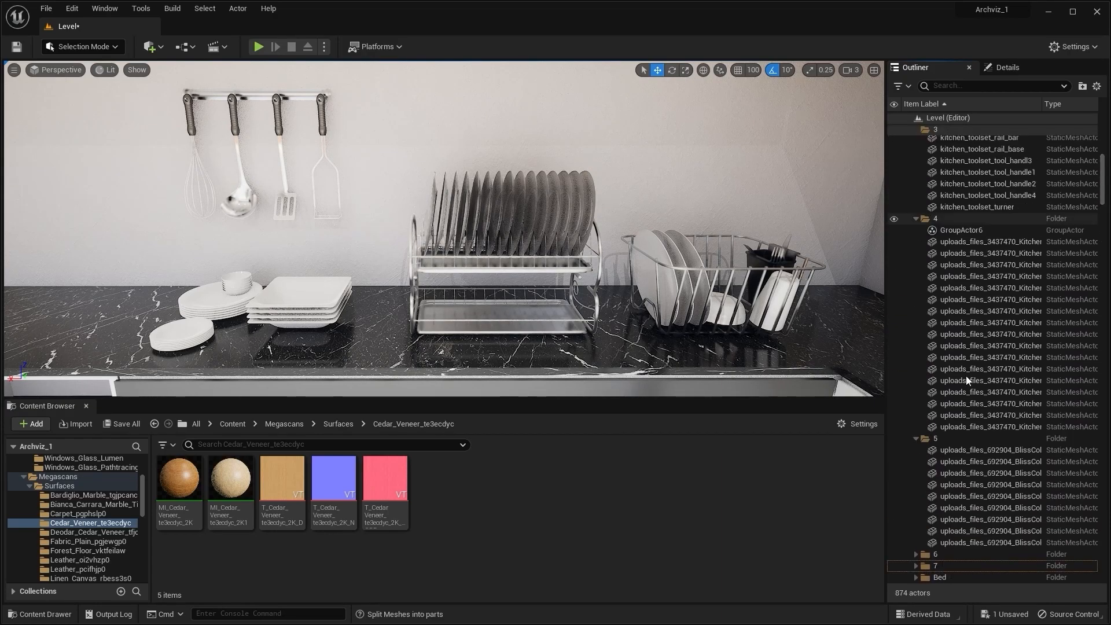
{"action": "left_click", "coordinate": [918, 438]}
{"action": "left_click", "coordinate": [917, 219]}
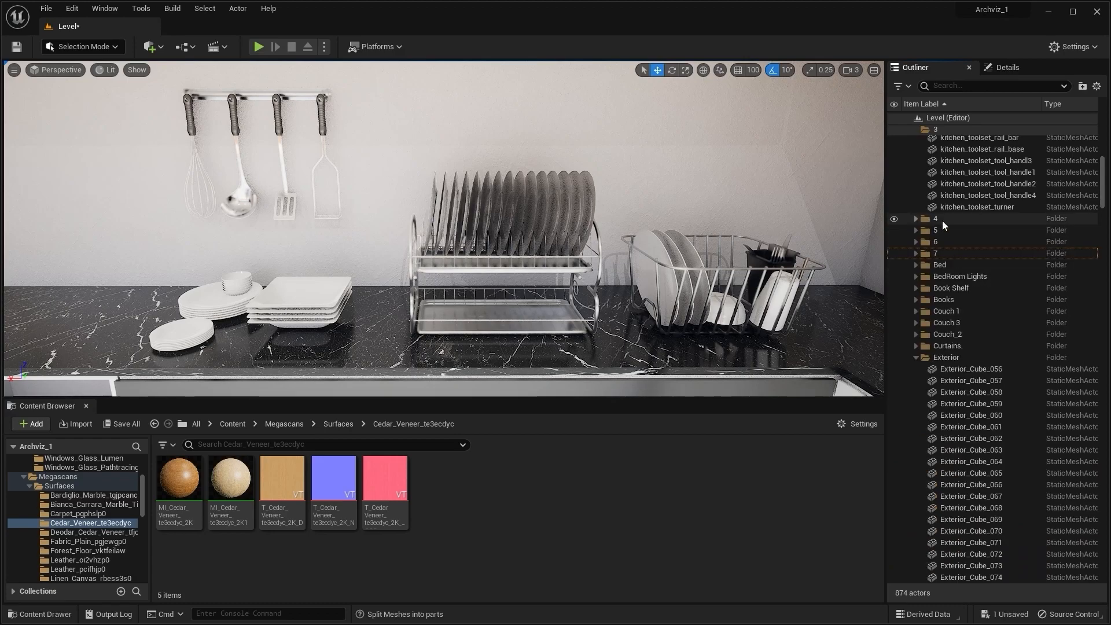
{"action": "scroll", "coordinate": [1103, 183], "scroll_direction": "up", "scroll_amount": 6}
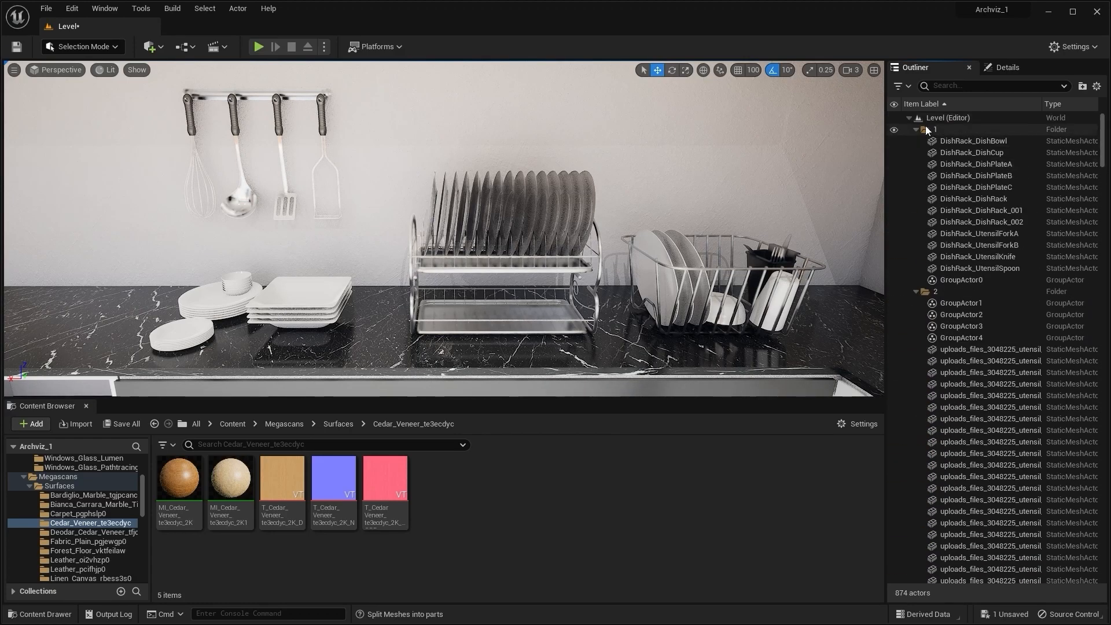
{"action": "left_click", "coordinate": [918, 141]}
{"action": "left_click", "coordinate": [917, 154]}
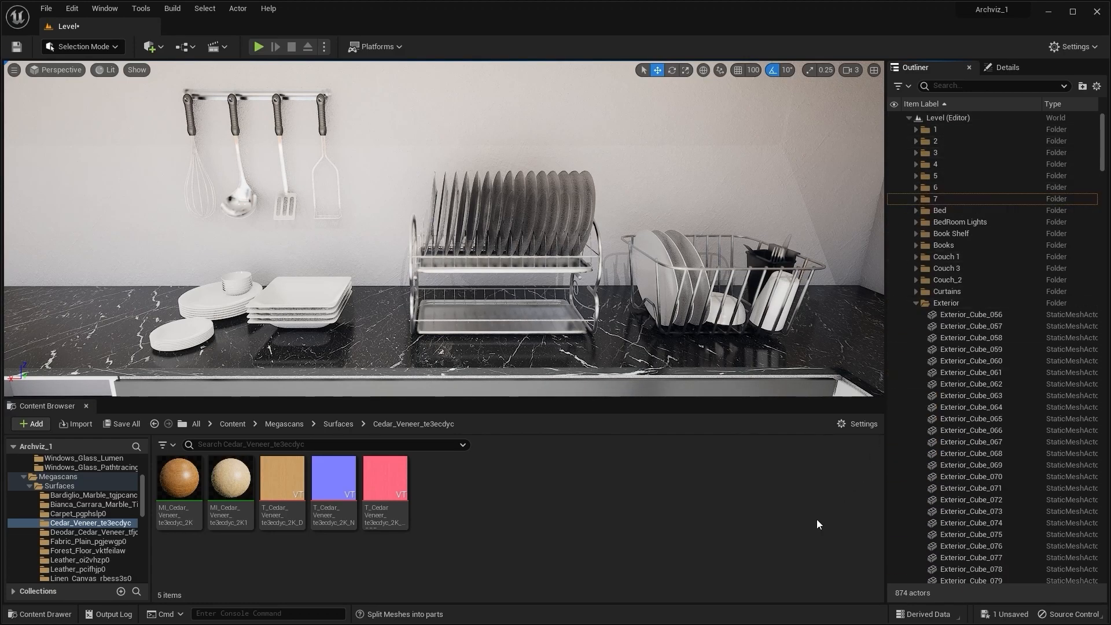
{"action": "left_click", "coordinate": [916, 302]}
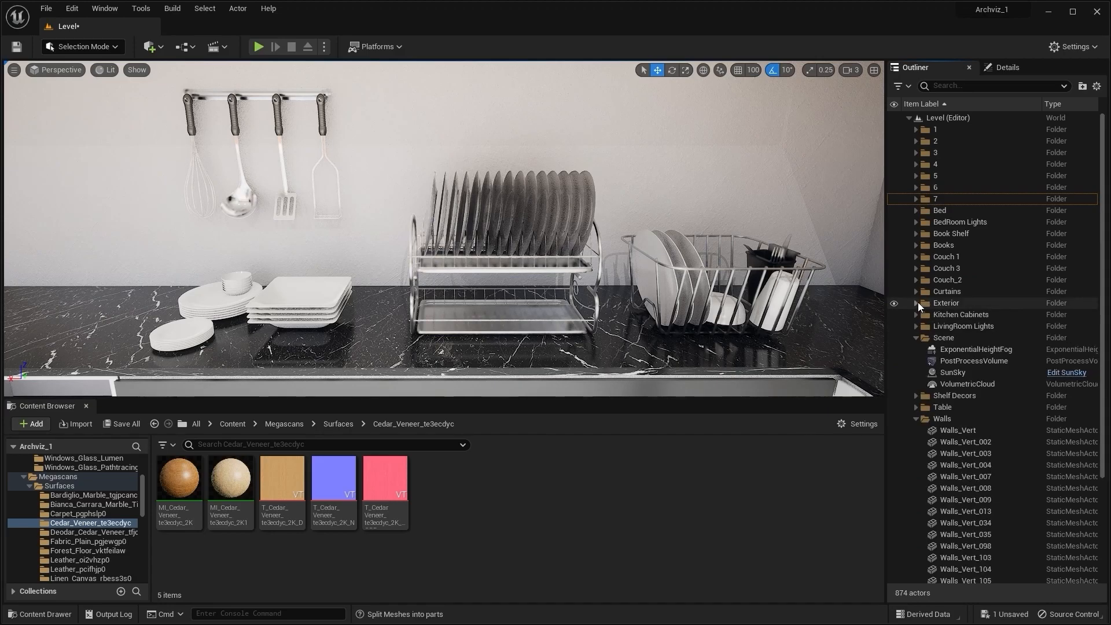
{"action": "left_click", "coordinate": [916, 419]}
{"action": "mouse_move", "coordinate": [606, 274]}
{"action": "right_mouse_down"}
{"action": "mouse_move", "coordinate": [579, 267]}
{"action": "mouse_move", "coordinate": [498, 289]}
{"action": "mouse_move", "coordinate": [584, 295]}
{"action": "mouse_move", "coordinate": [683, 275]}
{"action": "mouse_move", "coordinate": [561, 281]}
{"action": "mouse_move", "coordinate": [576, 261]}
{"action": "mouse_move", "coordinate": [622, 265]}
{"action": "mouse_move", "coordinate": [589, 265]}
{"action": "right_mouse_up"}
{"action": "key", "text": "s"}
{"action": "key", "text": "d"}
{"action": "key", "text": "s"}
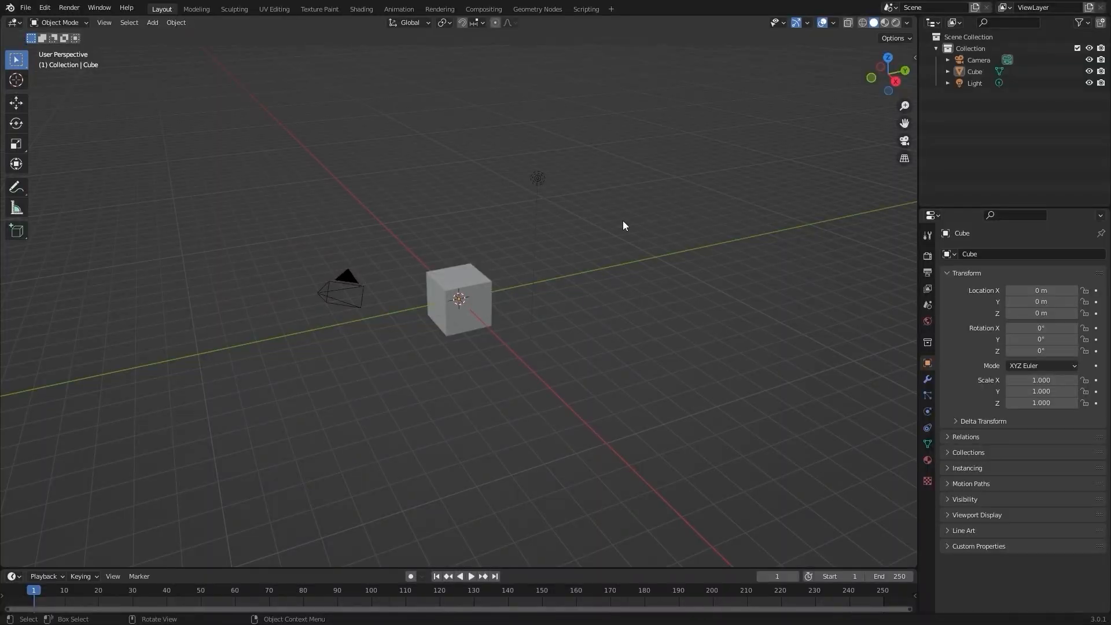
Switch to Blender and delete the default camera, cube and light from the new scene
{"action": "middle_click_drag", "start_coordinate": [623, 226], "coordinate": [639, 239], "text": "shift"}
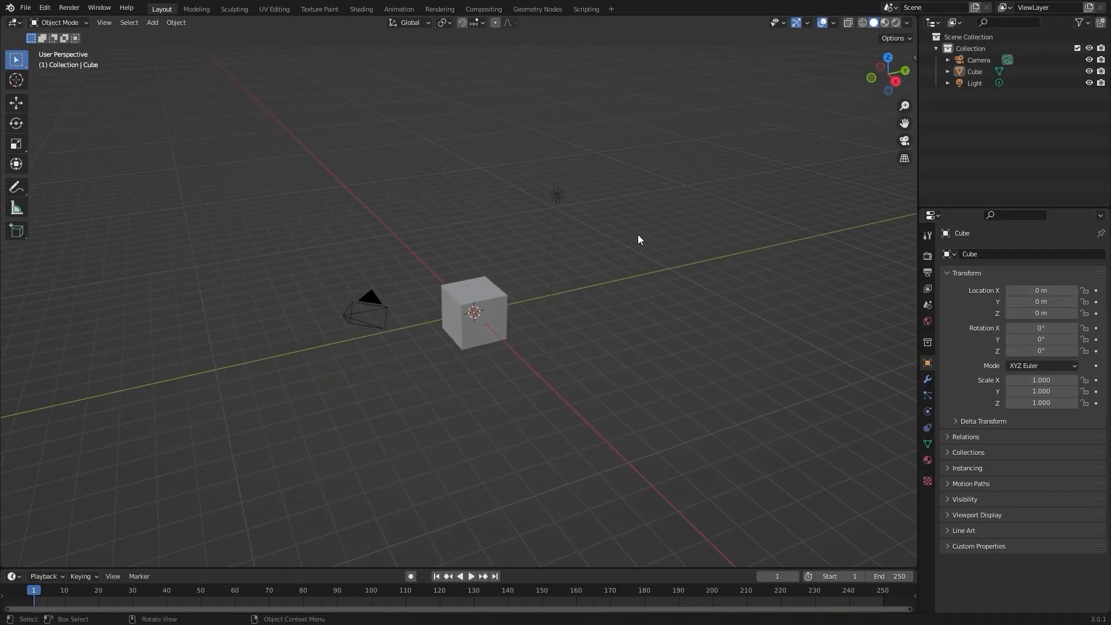
{"action": "left_click_drag", "start_coordinate": [659, 133], "coordinate": [279, 399]}
{"action": "key", "text": "Delete"}
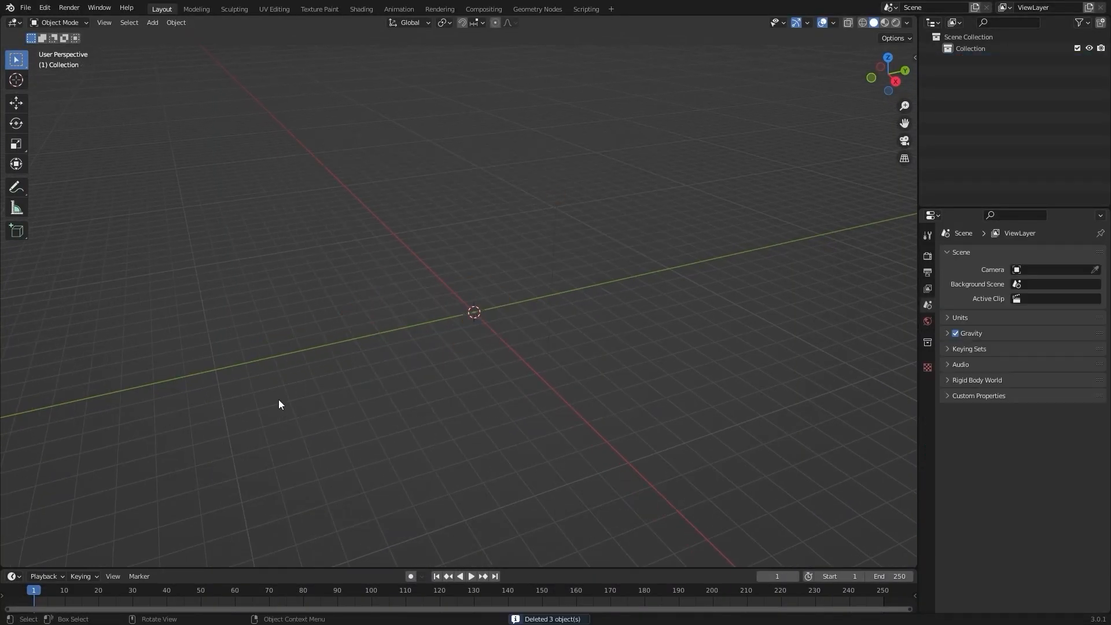
Import uploads_files_3376661_KITCHEN.FBX from folder 14 as FBX with Animation turned off
{"action": "left_click", "coordinate": [26, 8]}
{"action": "mouse_move", "coordinate": [62, 165]}
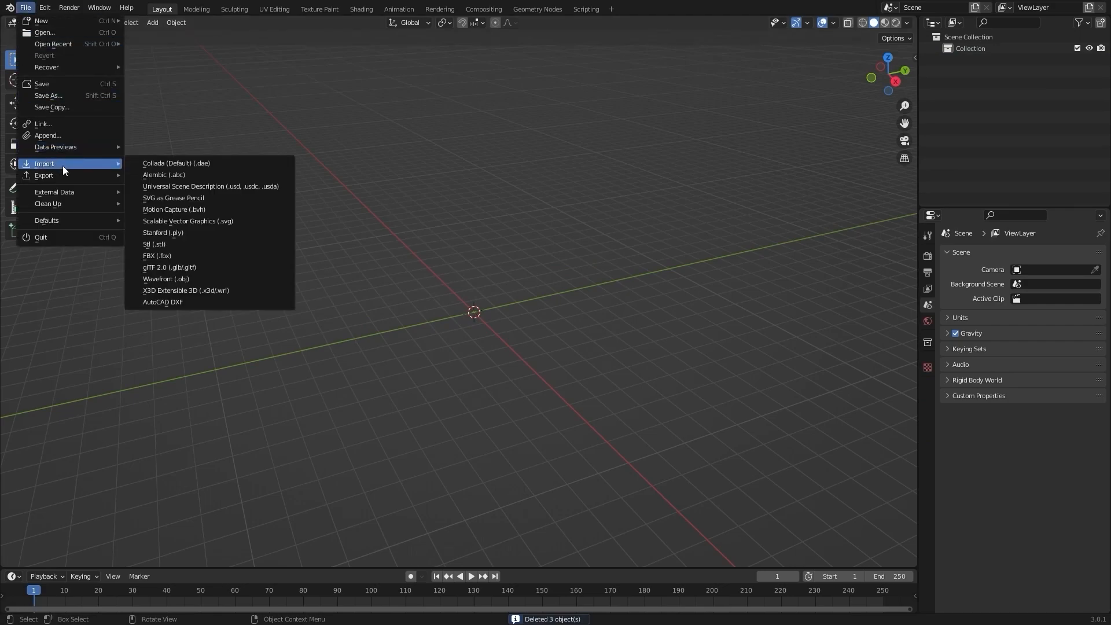
{"action": "left_click", "coordinate": [173, 256]}
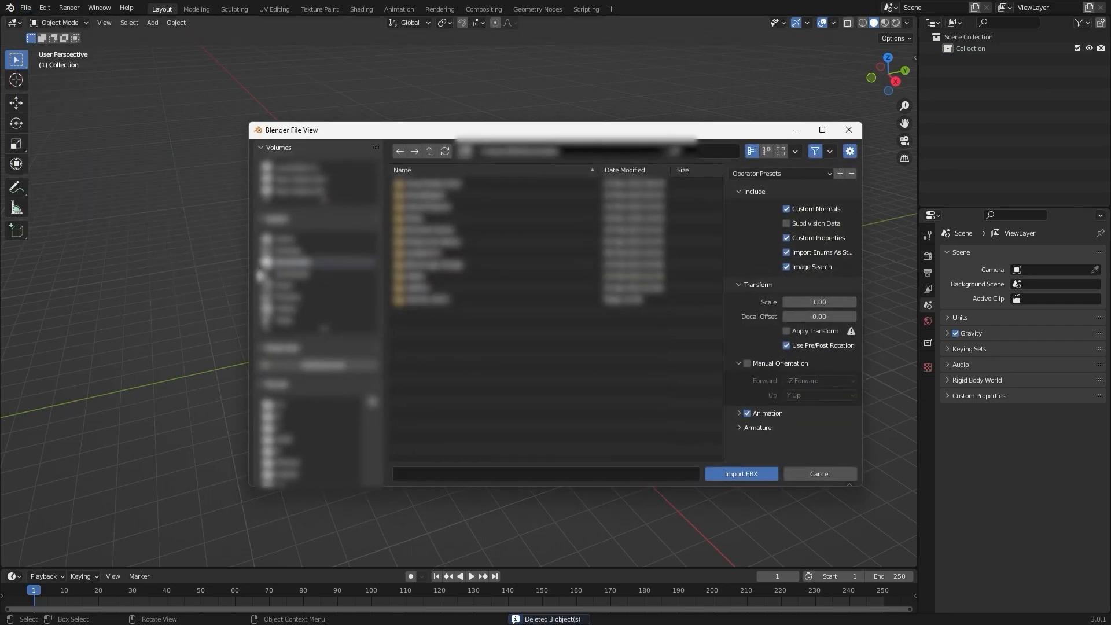
{"action": "left_click", "coordinate": [274, 405]}
{"action": "left_click", "coordinate": [429, 153]}
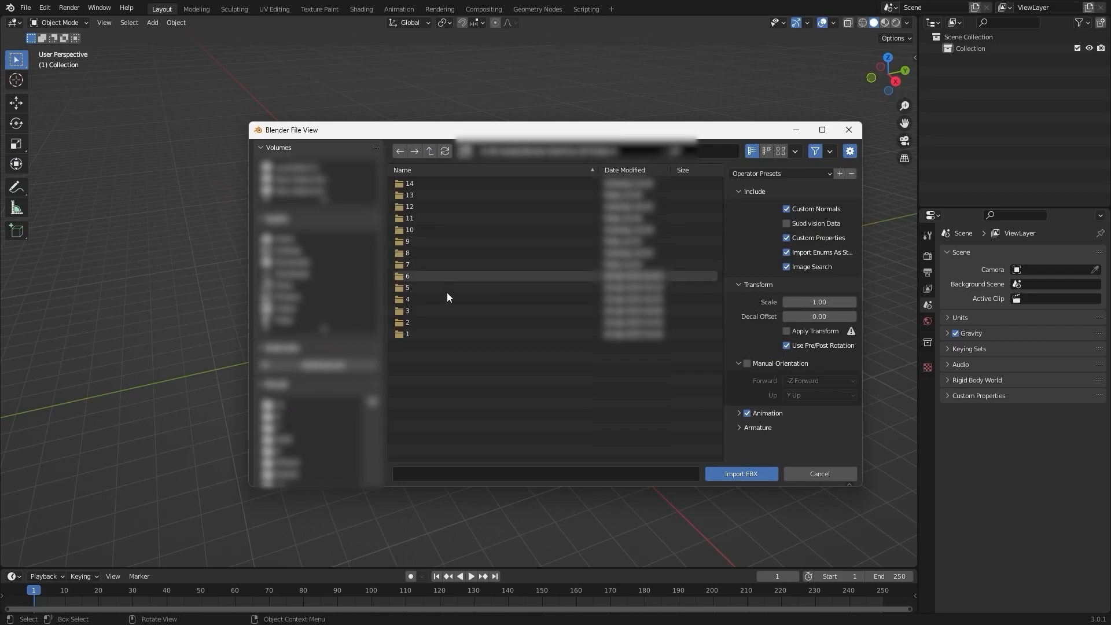
{"action": "left_click", "coordinate": [408, 184]}
{"action": "left_click", "coordinate": [457, 187]}
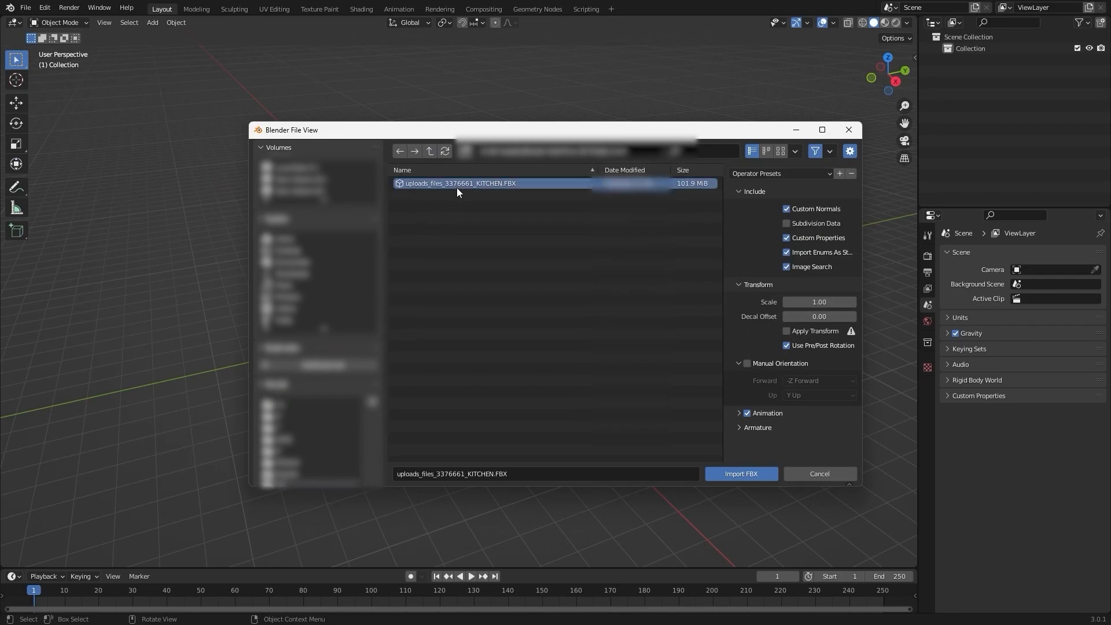
{"action": "left_click", "coordinate": [760, 414]}
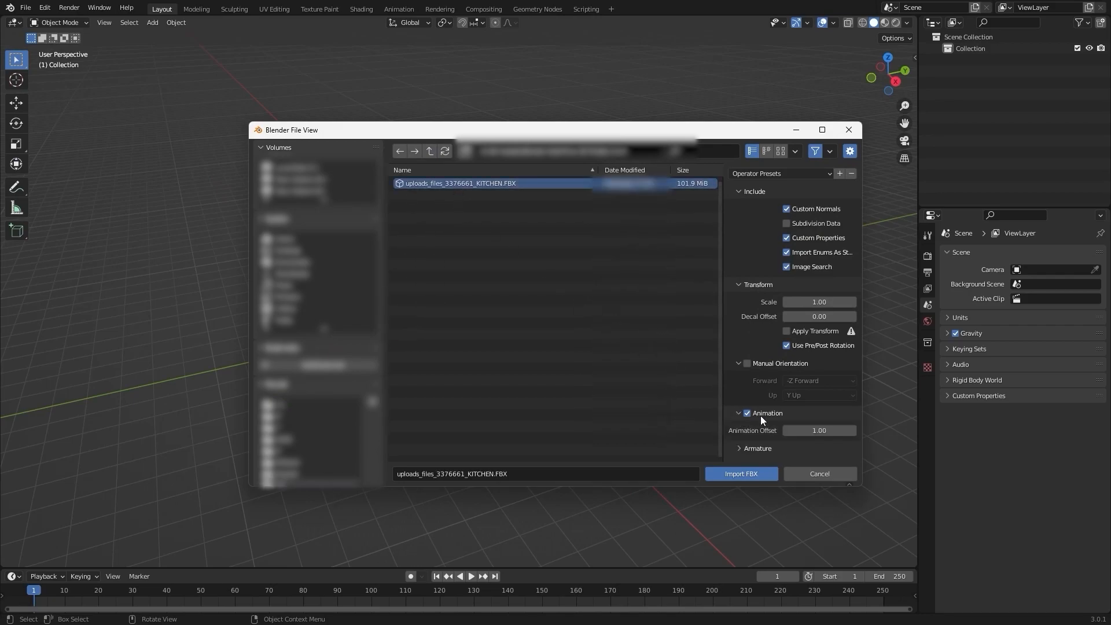
{"action": "left_click", "coordinate": [743, 414]}
{"action": "left_click", "coordinate": [738, 471]}
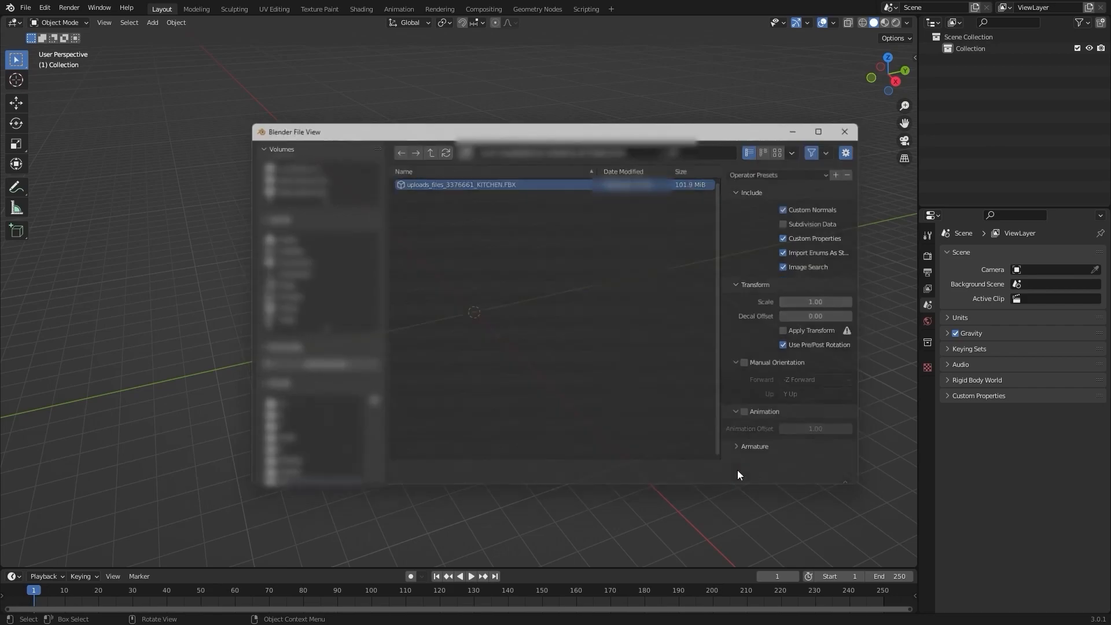
Delete the outer shell Box001 and the next object covering the imported kitchen
{"action": "left_click", "coordinate": [566, 377]}
{"action": "scroll", "coordinate": [561, 364], "scroll_direction": "up", "scroll_amount": 4}
{"action": "left_click", "coordinate": [433, 342]}
{"action": "scroll", "coordinate": [431, 347], "scroll_direction": "up", "scroll_amount": 5}
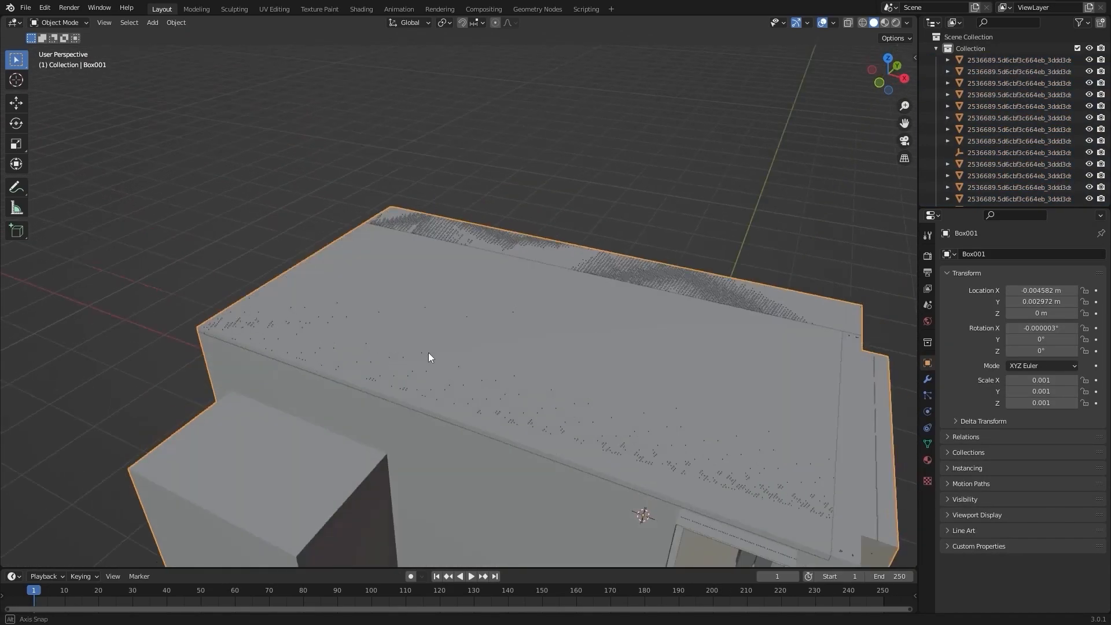
{"action": "key", "text": "Delete"}
{"action": "scroll", "coordinate": [433, 353], "scroll_direction": "down", "scroll_amount": 5}
{"action": "mouse_move", "coordinate": [436, 352]}
{"action": "middle_mouse_down"}
{"action": "mouse_move", "coordinate": [532, 258]}
{"action": "mouse_move", "coordinate": [517, 312]}
{"action": "mouse_move", "coordinate": [564, 258]}
{"action": "mouse_move", "coordinate": [551, 313]}
{"action": "mouse_move", "coordinate": [622, 325]}
{"action": "mouse_move", "coordinate": [650, 316]}
{"action": "mouse_move", "coordinate": [509, 346]}
{"action": "middle_mouse_up"}
{"action": "left_click", "coordinate": [517, 302]}
{"action": "key", "text": "Delete"}
Box-select the unneeded objects around the kitchen, delete them, and return to solid shading
{"action": "left_click", "coordinate": [523, 335]}
{"action": "left_click", "coordinate": [777, 291]}
{"action": "middle_click_drag", "start_coordinate": [636, 302], "coordinate": [653, 303]}
{"action": "key", "text": "z"}
{"action": "left_click", "coordinate": [650, 287]}
{"action": "mouse_move", "coordinate": [657, 205]}
{"action": "left_mouse_down"}
{"action": "mouse_move", "coordinate": [544, 396]}
{"action": "mouse_move", "coordinate": [446, 422]}
{"action": "mouse_move", "coordinate": [487, 391]}
{"action": "left_mouse_up"}
{"action": "key", "text": "Delete"}
{"action": "key", "text": "z"}
{"action": "left_click", "coordinate": [700, 352]}
Select the spouted mixing bowl on the countertop and frame the view on it
{"action": "mouse_move", "coordinate": [700, 352]}
{"action": "middle_mouse_down"}
{"action": "mouse_move", "coordinate": [526, 393]}
{"action": "mouse_move", "coordinate": [515, 320]}
{"action": "middle_mouse_up"}
{"action": "left_click_drag", "start_coordinate": [515, 319], "coordinate": [533, 338], "text": "alt+shift"}
{"action": "scroll", "coordinate": [532, 338], "scroll_direction": "up", "scroll_amount": 5}
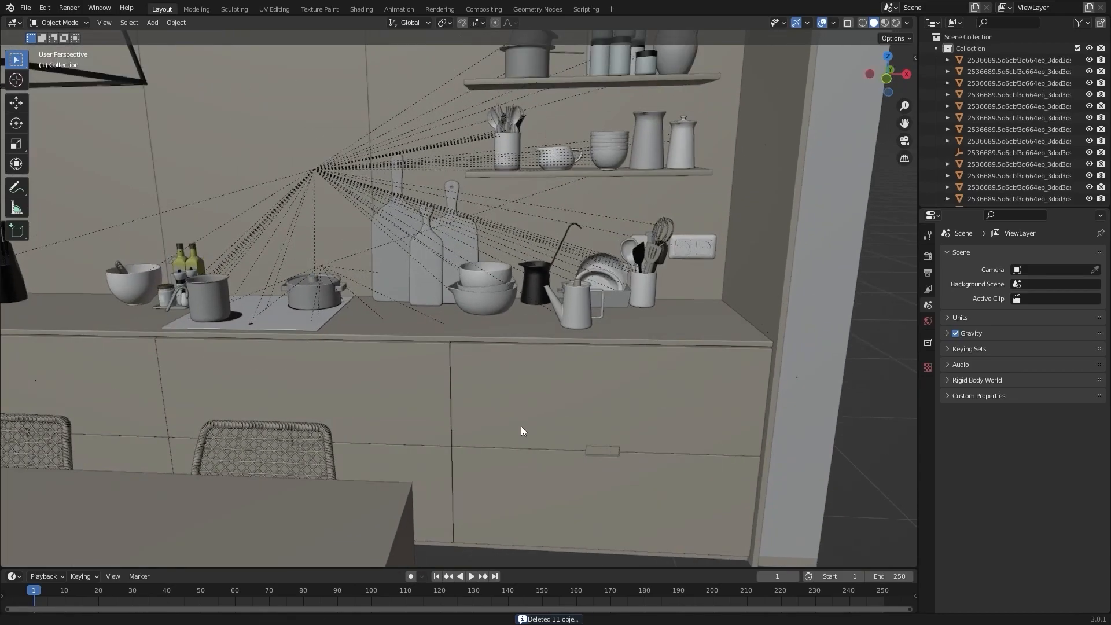
{"action": "left_click", "coordinate": [489, 338]}
{"action": "key", "text": "KP_Decimal"}
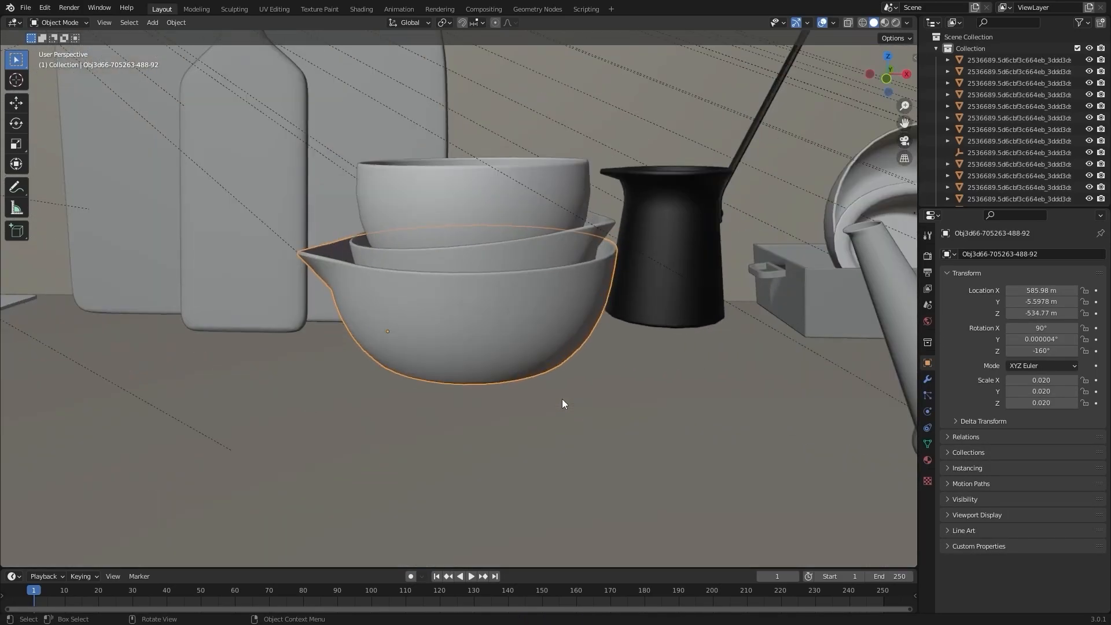
Select only the teapot on the kitchen countertop
{"action": "scroll", "coordinate": [561, 398], "scroll_direction": "down", "scroll_amount": 3}
{"action": "scroll", "coordinate": [515, 449], "scroll_direction": "down", "scroll_amount": 3}
{"action": "middle_click_drag", "start_coordinate": [566, 377], "coordinate": [508, 392], "text": "shift"}
{"action": "scroll", "coordinate": [531, 454], "scroll_direction": "up", "scroll_amount": 1}
{"action": "left_click", "coordinate": [508, 391]}
{"action": "middle_click_drag", "start_coordinate": [581, 412], "coordinate": [500, 417], "text": "shift"}
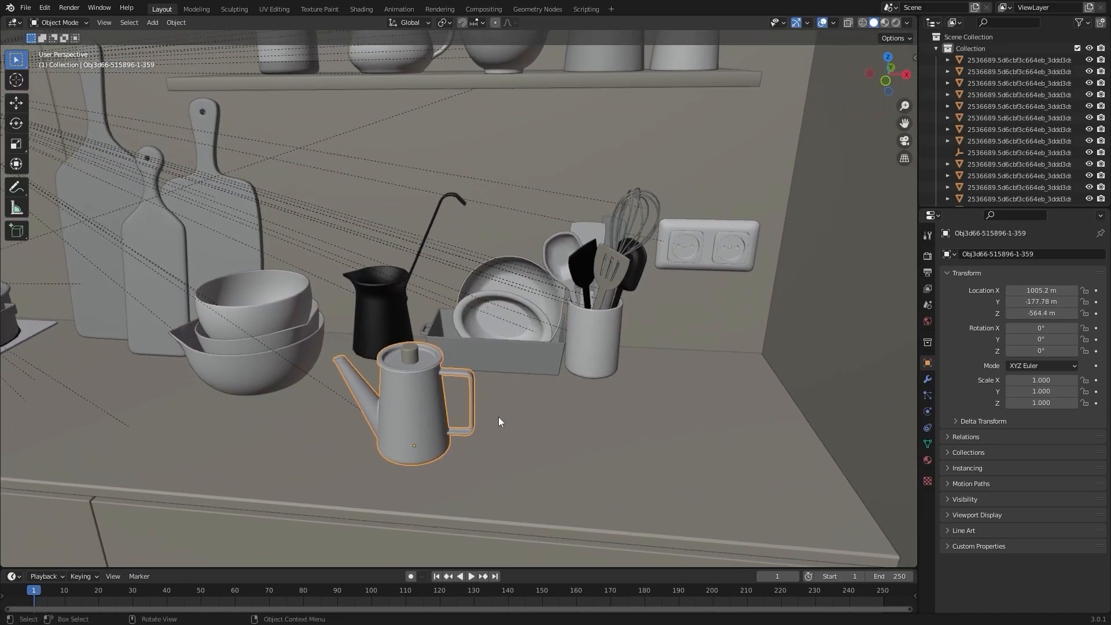
{"action": "scroll", "coordinate": [500, 416], "scroll_direction": "up", "scroll_amount": 2}
{"action": "left_click", "coordinate": [315, 394], "text": "shift"}
{"action": "left_click", "coordinate": [388, 405]}
{"action": "left_click", "coordinate": [389, 452]}
{"action": "left_click", "coordinate": [389, 453]}
{"action": "middle_click_drag", "start_coordinate": [556, 435], "coordinate": [468, 390], "text": "shift"}
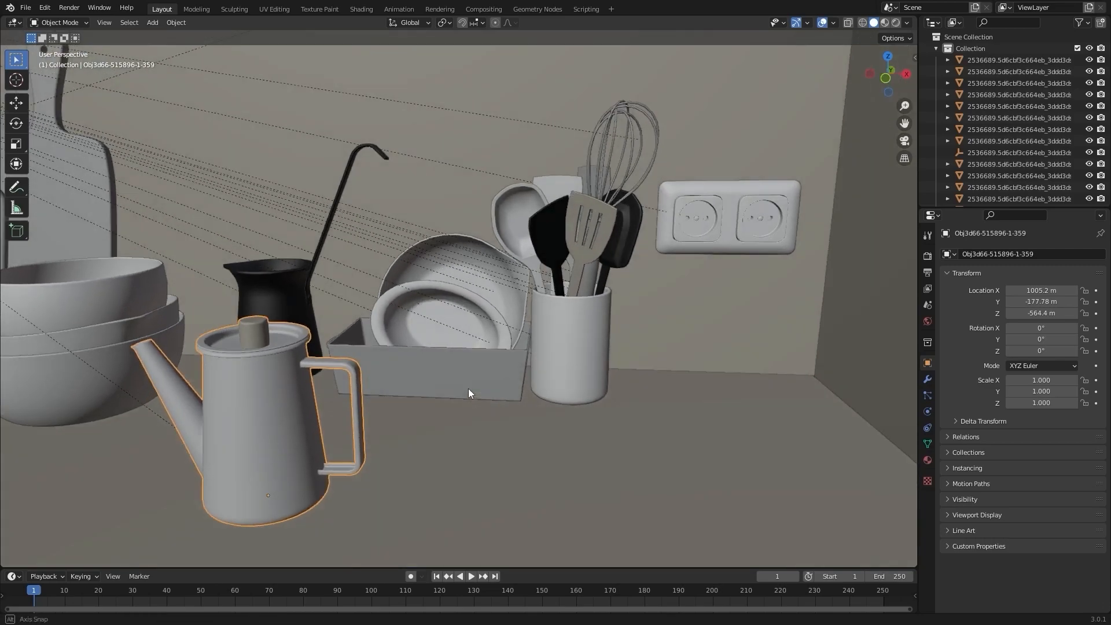
Add the utensil holder on the countertop and the spatulas and spoons in it to the selection
{"action": "left_click", "coordinate": [581, 318], "text": "shift"}
{"action": "left_click", "coordinate": [585, 249], "text": "shift"}
{"action": "middle_click_drag", "start_coordinate": [585, 248], "coordinate": [536, 371], "text": "shift"}
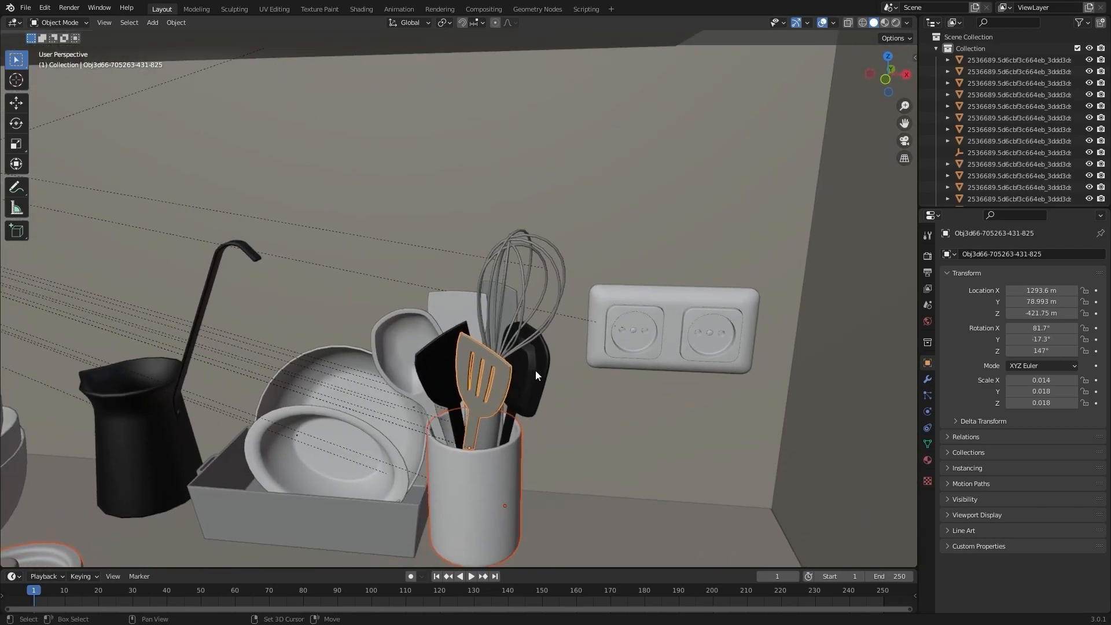
{"action": "left_click", "coordinate": [532, 372], "text": "shift"}
{"action": "scroll", "coordinate": [528, 372], "scroll_direction": "up", "scroll_amount": 4}
{"action": "left_click", "coordinate": [408, 369], "text": "shift"}
{"action": "left_click", "coordinate": [470, 312], "text": "shift"}
Add the double wall socket and the whisk in the utensil holder to the selection
{"action": "middle_click_drag", "start_coordinate": [517, 325], "coordinate": [634, 349]}
{"action": "left_click", "coordinate": [650, 351], "text": "shift"}
{"action": "scroll", "coordinate": [650, 350], "scroll_direction": "down", "scroll_amount": 4}
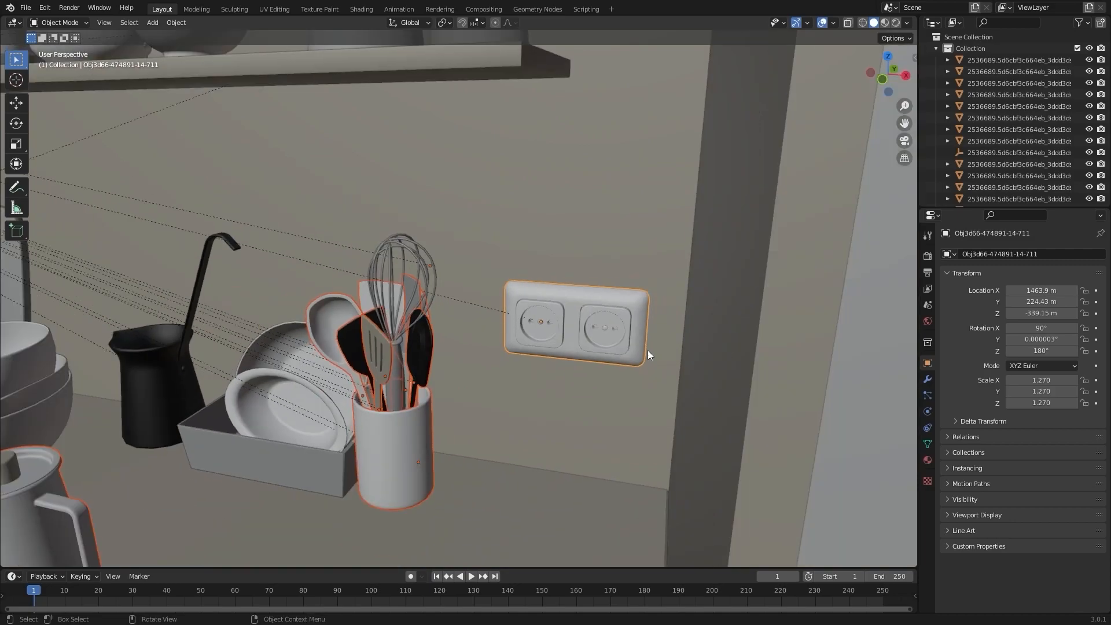
{"action": "scroll", "coordinate": [624, 349], "scroll_direction": "up", "scroll_amount": 1}
{"action": "key", "text": "g"}
{"action": "right_click", "coordinate": [418, 418]}
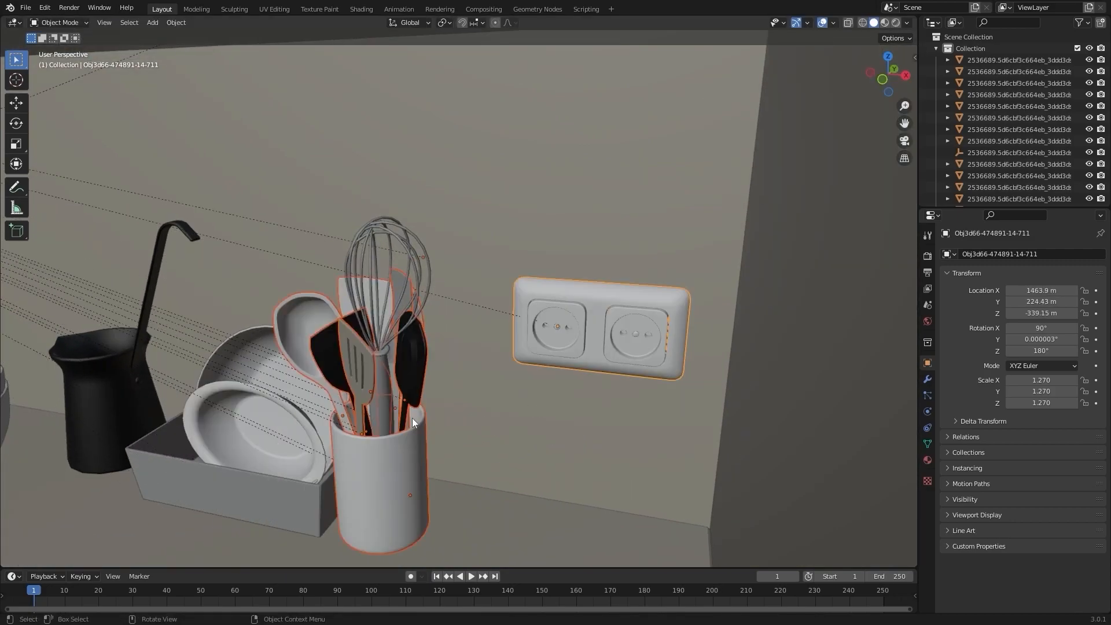
{"action": "left_click", "coordinate": [394, 233], "text": "shift"}
Add the cutlery holder on the lower wall shelf to the selection
{"action": "middle_click_drag", "start_coordinate": [258, 415], "coordinate": [418, 354], "text": "shift"}
{"action": "middle_click_drag", "start_coordinate": [191, 405], "coordinate": [443, 303], "text": "shift"}
{"action": "scroll", "coordinate": [492, 296], "scroll_direction": "down", "scroll_amount": 6}
{"action": "middle_click_drag", "start_coordinate": [314, 265], "coordinate": [426, 389], "text": "shift"}
{"action": "middle_click_drag", "start_coordinate": [353, 359], "coordinate": [374, 342]}
{"action": "scroll", "coordinate": [466, 314], "scroll_direction": "down", "scroll_amount": 5}
{"action": "scroll", "coordinate": [539, 276], "scroll_direction": "up", "scroll_amount": 5}
{"action": "middle_click_drag", "start_coordinate": [433, 307], "coordinate": [463, 305]}
{"action": "scroll", "coordinate": [572, 294], "scroll_direction": "up", "scroll_amount": 1}
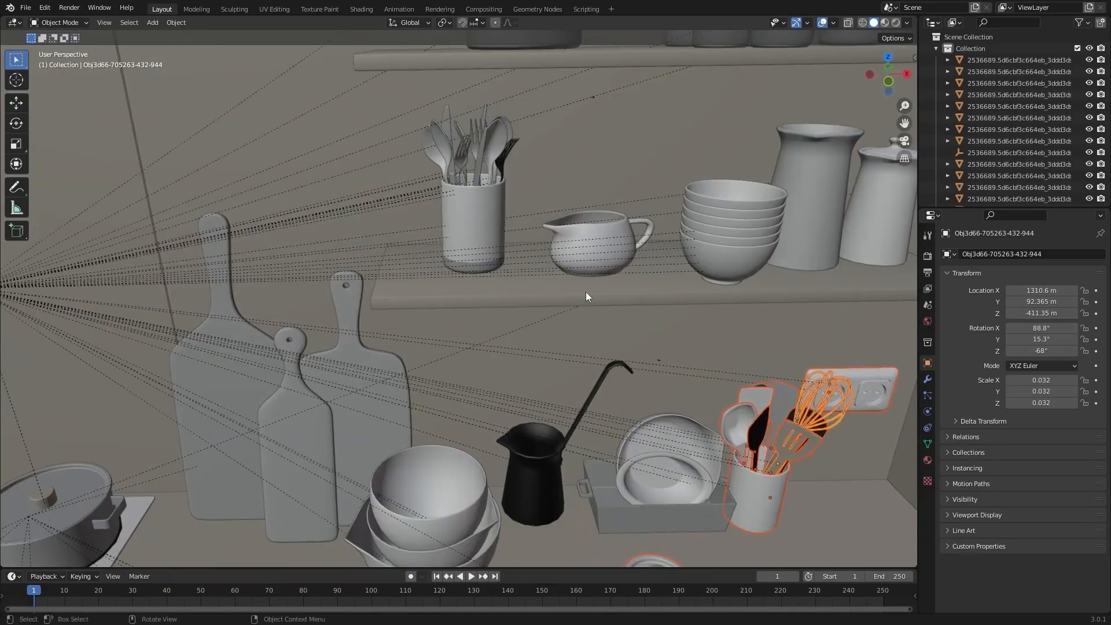
{"action": "middle_click_drag", "start_coordinate": [571, 293], "coordinate": [378, 348], "text": "shift"}
{"action": "middle_click_drag", "start_coordinate": [168, 188], "coordinate": [373, 333], "text": "shift"}
{"action": "scroll", "coordinate": [397, 370], "scroll_direction": "up", "scroll_amount": 5}
{"action": "middle_click_drag", "start_coordinate": [573, 492], "coordinate": [412, 307], "text": "shift"}
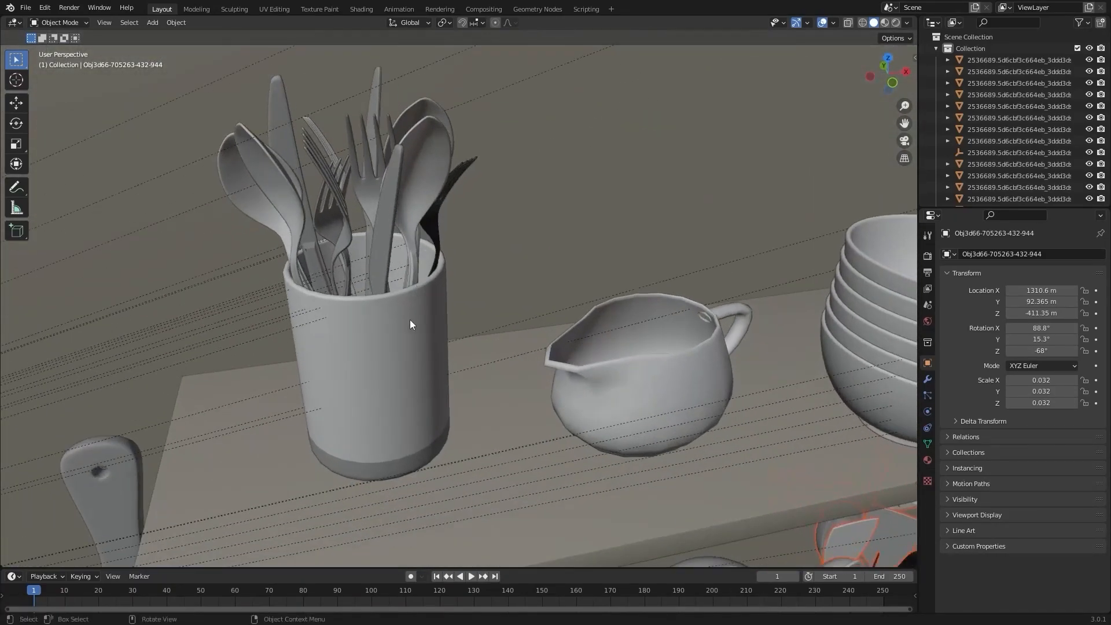
{"action": "left_click", "coordinate": [395, 329], "text": "shift"}
Add the spoons, forks and knives standing in the shelf's cutlery holder to the selection
{"action": "left_click", "coordinate": [417, 158], "text": "shift"}
{"action": "left_click", "coordinate": [396, 172], "text": "shift"}
{"action": "left_click", "coordinate": [363, 165], "text": "shift"}
{"action": "left_click", "coordinate": [336, 200], "text": "shift"}
{"action": "left_click", "coordinate": [322, 207], "text": "shift"}
{"action": "left_click", "coordinate": [276, 193], "text": "shift"}
{"action": "left_click", "coordinate": [255, 184], "text": "shift"}
{"action": "left_click", "coordinate": [285, 139], "text": "shift"}
{"action": "left_click", "coordinate": [374, 92], "text": "shift"}
{"action": "left_click", "coordinate": [363, 140], "text": "shift"}
Add the remaining pieces at the back of the cutlery holder to the selection
{"action": "middle_click_drag", "start_coordinate": [350, 155], "coordinate": [399, 155]}
{"action": "middle_click_drag", "start_coordinate": [243, 157], "coordinate": [370, 191], "text": "shift"}
{"action": "left_click", "coordinate": [249, 244], "text": "shift"}
{"action": "middle_click_drag", "start_coordinate": [255, 225], "coordinate": [342, 249], "text": "shift"}
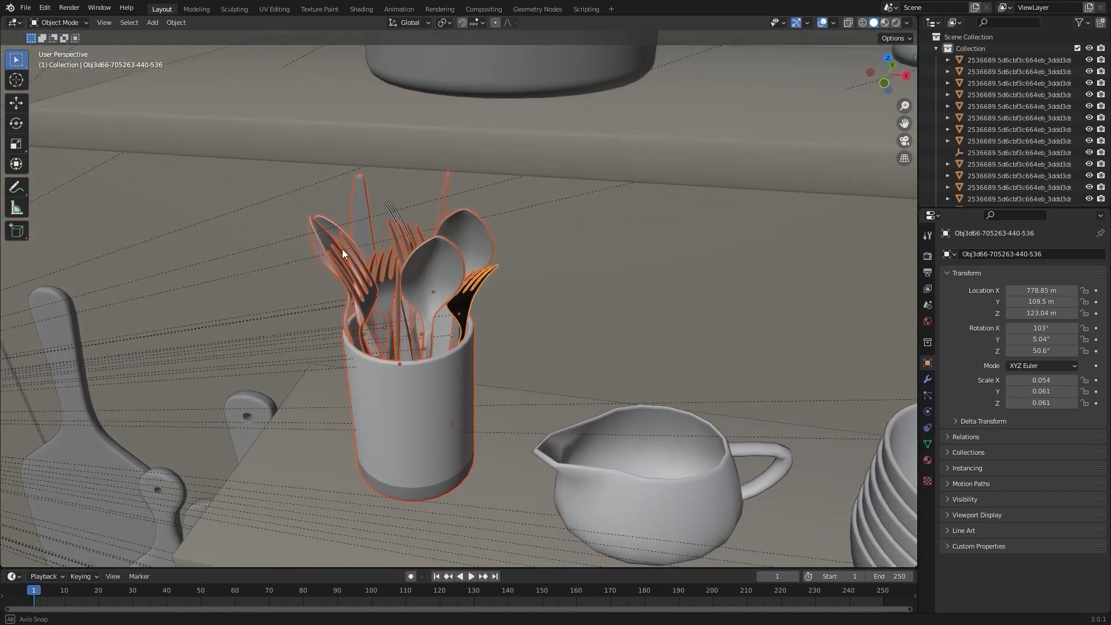
{"action": "scroll", "coordinate": [426, 249], "scroll_direction": "up", "scroll_amount": 2}
{"action": "middle_click_drag", "start_coordinate": [425, 249], "coordinate": [554, 264], "text": "shift"}
{"action": "left_click", "coordinate": [384, 214], "text": "shift"}
{"action": "scroll", "coordinate": [480, 265], "scroll_direction": "down", "scroll_amount": 3}
{"action": "scroll", "coordinate": [488, 261], "scroll_direction": "down", "scroll_amount": 5}
{"action": "scroll", "coordinate": [488, 251], "scroll_direction": "up", "scroll_amount": 4}
{"action": "middle_click_drag", "start_coordinate": [489, 251], "coordinate": [486, 276]}
{"action": "scroll", "coordinate": [511, 232], "scroll_direction": "up", "scroll_amount": 2}
{"action": "left_click", "coordinate": [475, 266], "text": "shift"}
{"action": "left_click", "coordinate": [443, 268], "text": "shift"}
{"action": "key", "text": "z"}
{"action": "left_click", "coordinate": [513, 259]}
{"action": "key", "text": "ctrl+z"}
{"action": "key", "text": "ctrl+z"}
Add the front and stacked black-lidded jars on the upper wall shelf to the selection
{"action": "scroll", "coordinate": [513, 260], "scroll_direction": "down", "scroll_amount": 3}
{"action": "middle_click_drag", "start_coordinate": [495, 261], "coordinate": [512, 330], "text": "shift"}
{"action": "mouse_move", "coordinate": [517, 284]}
{"action": "middle_mouse_down", "text": "shift"}
{"action": "mouse_move", "coordinate": [519, 338]}
{"action": "mouse_move", "coordinate": [513, 305]}
{"action": "middle_mouse_up", "text": "shift"}
{"action": "scroll", "coordinate": [514, 305], "scroll_direction": "up", "scroll_amount": 4}
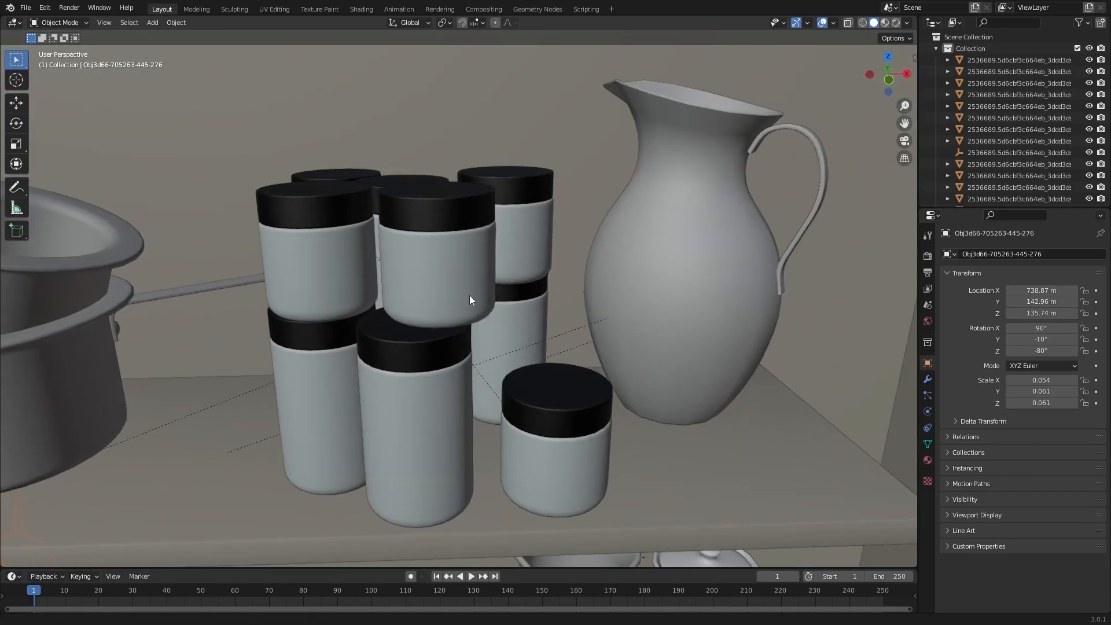
{"action": "left_click", "coordinate": [470, 407]}
{"action": "left_click", "coordinate": [360, 324], "text": "shift"}
{"action": "left_click", "coordinate": [347, 272], "text": "shift"}
{"action": "left_click", "coordinate": [218, 268], "text": "shift"}
{"action": "left_click", "coordinate": [248, 383], "text": "shift"}
{"action": "left_click", "coordinate": [443, 237], "text": "shift"}
{"action": "left_click", "coordinate": [415, 370], "text": "shift"}
Add the tall jar and the other remaining jar at the back of the upper shelf to the selection
{"action": "left_click_drag", "start_coordinate": [361, 250], "coordinate": [448, 286], "text": "alt"}
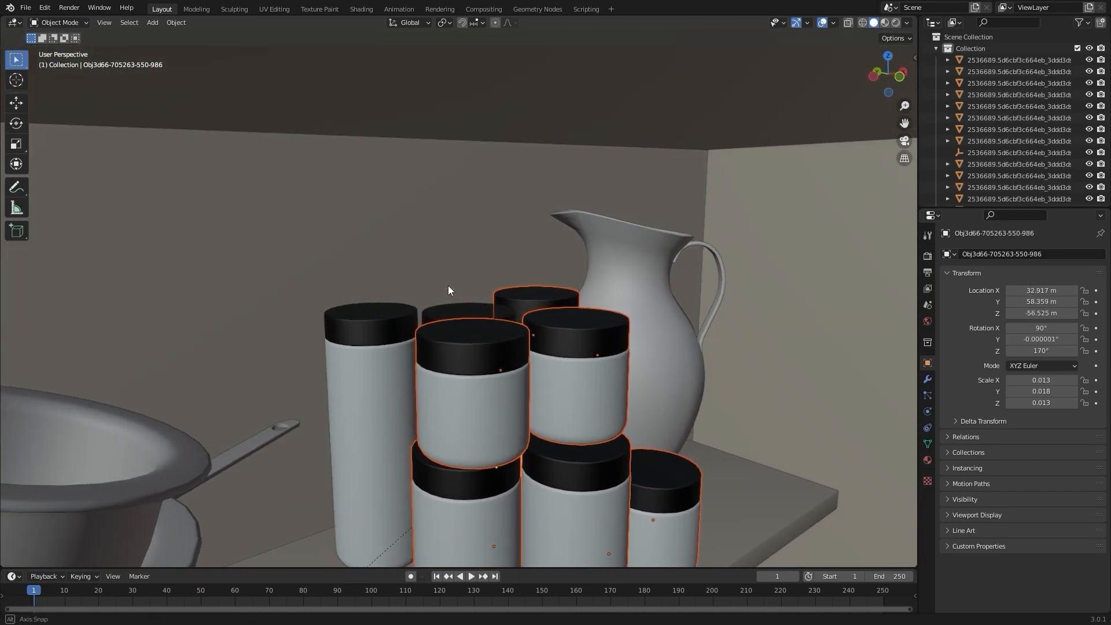
{"action": "left_click", "coordinate": [381, 366], "text": "shift"}
{"action": "left_click_drag", "start_coordinate": [381, 367], "coordinate": [582, 263], "text": "alt"}
{"action": "mouse_move", "coordinate": [582, 260]}
{"action": "middle_mouse_down"}
{"action": "mouse_move", "coordinate": [571, 251]}
{"action": "mouse_move", "coordinate": [593, 257]}
{"action": "middle_mouse_up"}
{"action": "left_click", "coordinate": [508, 242], "text": "shift"}
Add the countertop bowl beside the oil bottles and the wooden spoons in it to the selection
{"action": "scroll", "coordinate": [522, 269], "scroll_direction": "down", "scroll_amount": 8}
{"action": "mouse_move", "coordinate": [593, 256]}
{"action": "left_mouse_down", "text": "alt"}
{"action": "mouse_move", "coordinate": [522, 268]}
{"action": "mouse_move", "coordinate": [599, 261]}
{"action": "mouse_move", "coordinate": [430, 335]}
{"action": "mouse_move", "coordinate": [561, 235]}
{"action": "mouse_move", "coordinate": [481, 260]}
{"action": "mouse_move", "coordinate": [614, 238]}
{"action": "mouse_move", "coordinate": [581, 257]}
{"action": "left_mouse_up", "text": "alt"}
{"action": "scroll", "coordinate": [481, 261], "scroll_direction": "up", "scroll_amount": 6}
{"action": "middle_click_drag", "start_coordinate": [581, 257], "coordinate": [540, 324]}
{"action": "scroll", "coordinate": [559, 291], "scroll_direction": "up", "scroll_amount": 3}
{"action": "scroll", "coordinate": [539, 325], "scroll_direction": "down", "scroll_amount": 3}
{"action": "left_click", "coordinate": [426, 402]}
{"action": "left_click", "coordinate": [408, 374], "text": "shift"}
Add the front knives and the scissors in the countertop knife block to the selection
{"action": "scroll", "coordinate": [550, 367], "scroll_direction": "down", "scroll_amount": 3}
{"action": "middle_click_drag", "start_coordinate": [550, 367], "coordinate": [515, 332]}
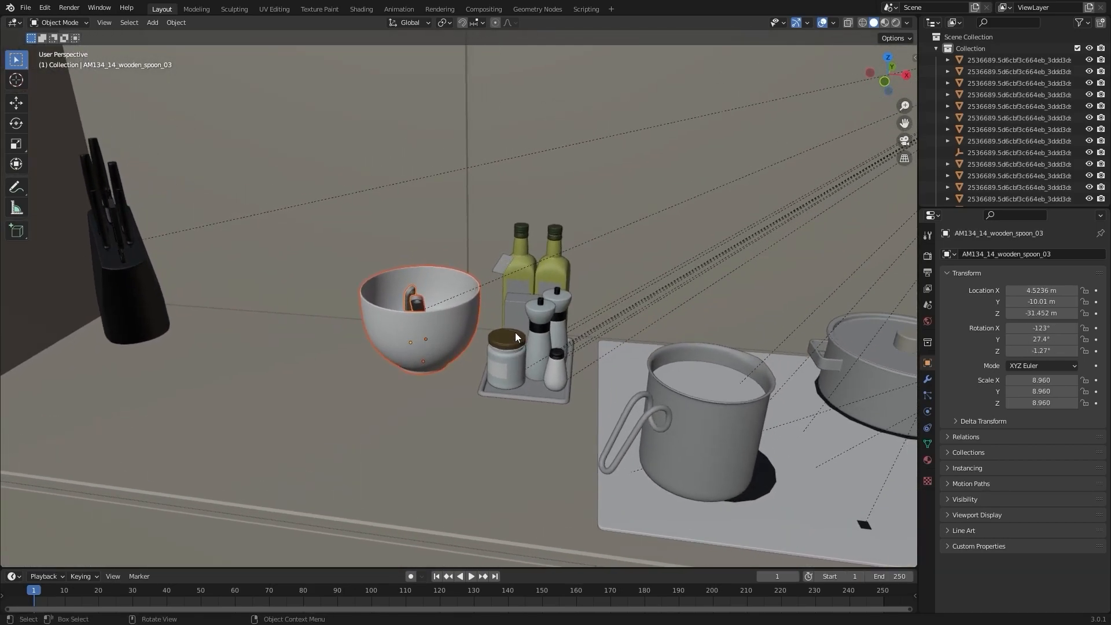
{"action": "scroll", "coordinate": [526, 326], "scroll_direction": "up", "scroll_amount": 2}
{"action": "middle_click_drag", "start_coordinate": [528, 326], "coordinate": [587, 358]}
{"action": "scroll", "coordinate": [564, 303], "scroll_direction": "down", "scroll_amount": 4}
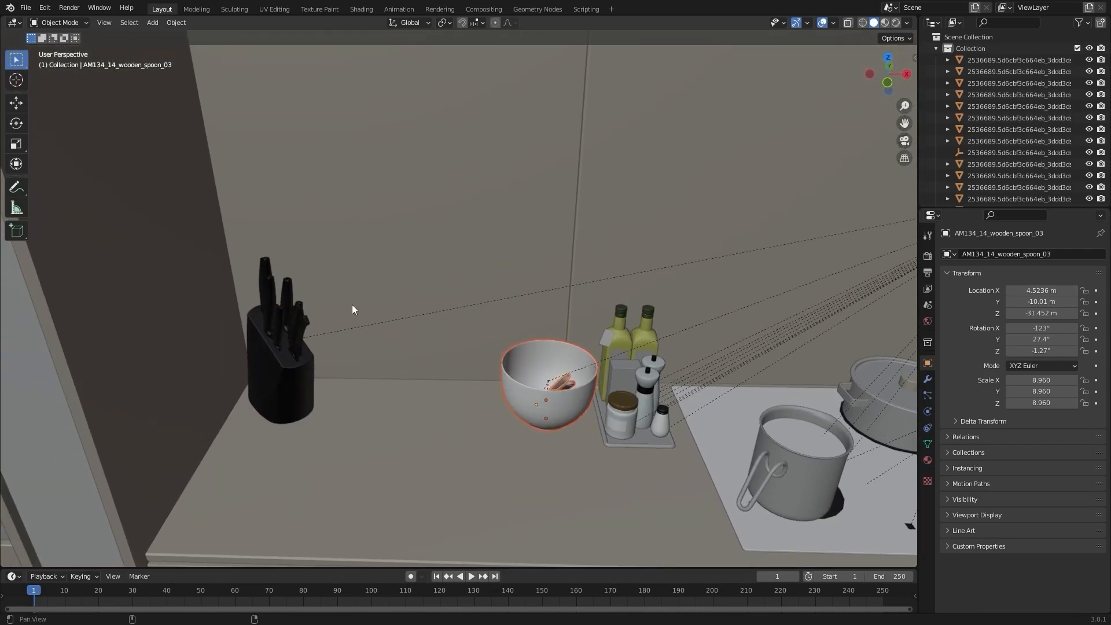
{"action": "middle_click_drag", "start_coordinate": [353, 307], "coordinate": [472, 325], "text": "shift"}
{"action": "scroll", "coordinate": [473, 325], "scroll_direction": "up", "scroll_amount": 3}
{"action": "scroll", "coordinate": [472, 326], "scroll_direction": "up", "scroll_amount": 2}
{"action": "left_click", "coordinate": [374, 397]}
{"action": "left_click", "coordinate": [398, 424], "text": "shift"}
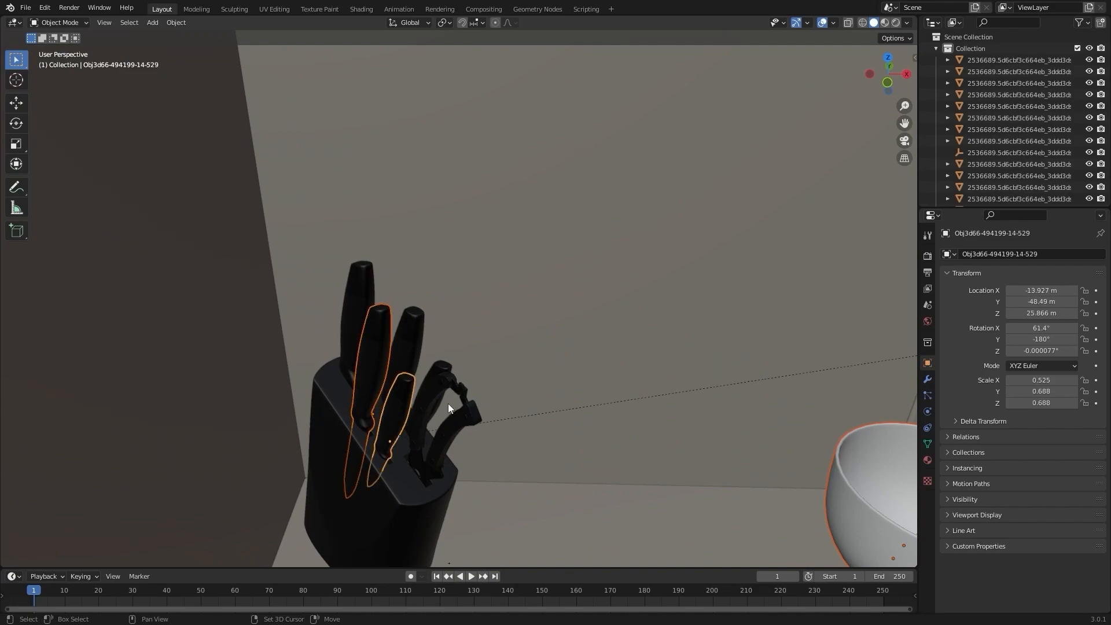
{"action": "left_click", "coordinate": [434, 383], "text": "shift"}
{"action": "middle_click_drag", "start_coordinate": [434, 384], "coordinate": [601, 307]}
{"action": "scroll", "coordinate": [616, 335], "scroll_direction": "up", "scroll_amount": 2}
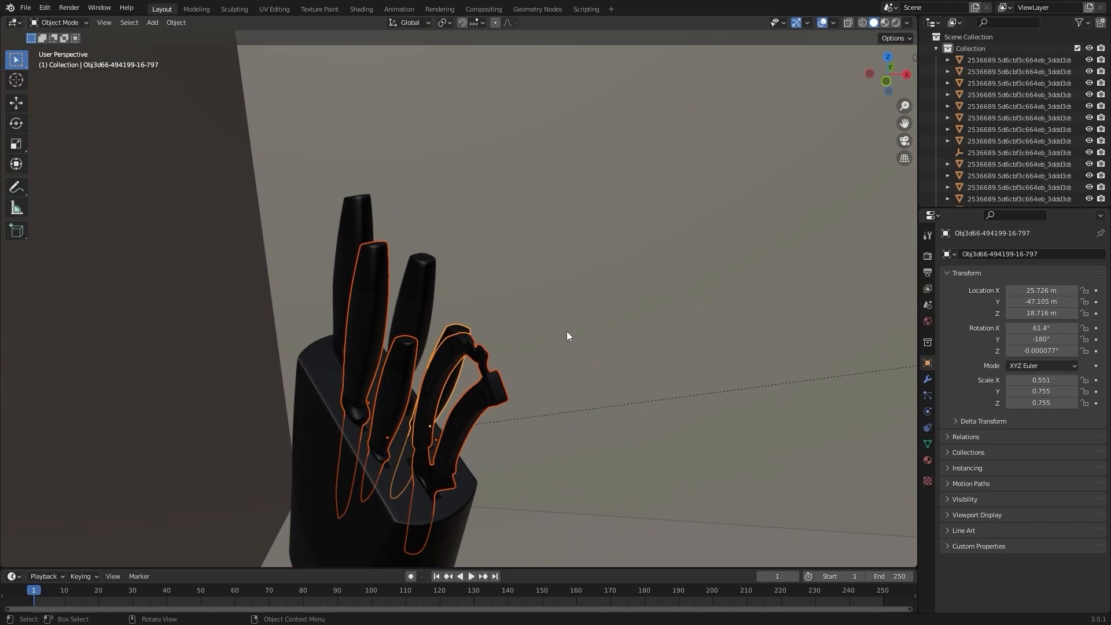
Add the two remaining knives and the knife block itself to the selection
{"action": "middle_click_drag", "start_coordinate": [532, 302], "coordinate": [531, 345], "text": "shift"}
{"action": "left_click", "coordinate": [404, 322], "text": "shift"}
{"action": "left_click", "coordinate": [353, 268], "text": "shift"}
{"action": "left_click", "coordinate": [328, 435], "text": "shift"}
Examine the island, shelves, cabinets and countertop to check which accessories are included in the selection
{"action": "scroll", "coordinate": [478, 395], "scroll_direction": "down", "scroll_amount": 9}
{"action": "middle_click_drag", "start_coordinate": [525, 405], "coordinate": [514, 348], "text": "shift"}
{"action": "scroll", "coordinate": [495, 356], "scroll_direction": "down", "scroll_amount": 4}
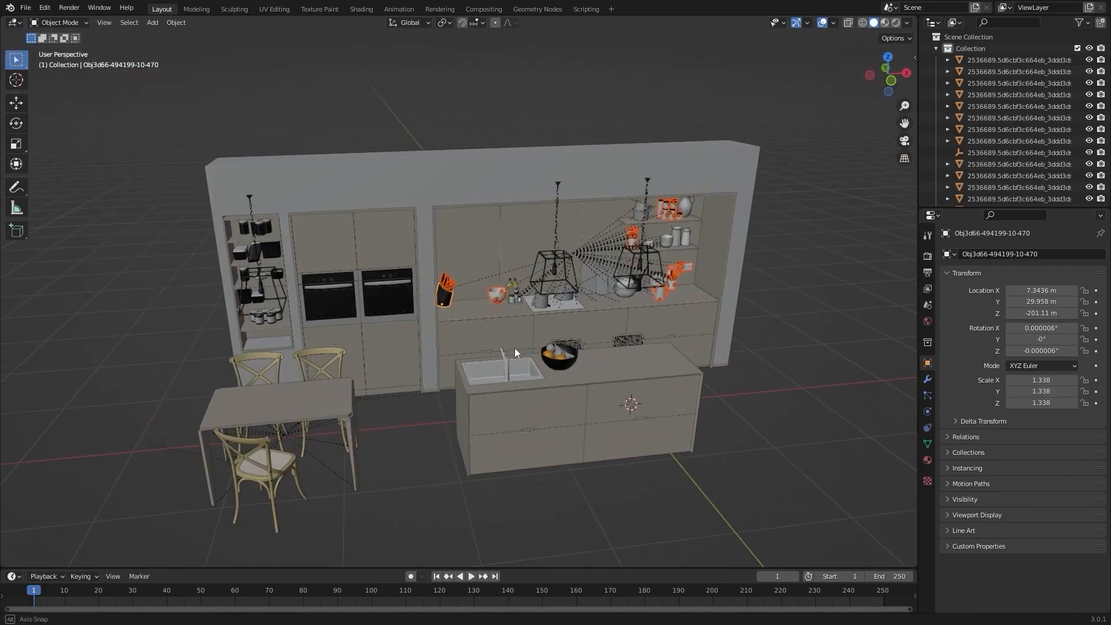
{"action": "scroll", "coordinate": [615, 339], "scroll_direction": "up", "scroll_amount": 4}
{"action": "middle_click_drag", "start_coordinate": [397, 304], "coordinate": [613, 345], "text": "shift"}
{"action": "scroll", "coordinate": [614, 346], "scroll_direction": "up", "scroll_amount": 6}
{"action": "mouse_move", "coordinate": [509, 341]}
{"action": "middle_mouse_down"}
{"action": "mouse_move", "coordinate": [532, 332]}
{"action": "mouse_move", "coordinate": [483, 315]}
{"action": "mouse_move", "coordinate": [533, 398]}
{"action": "mouse_move", "coordinate": [492, 340]}
{"action": "middle_mouse_up"}
{"action": "middle_click_drag", "start_coordinate": [226, 312], "coordinate": [487, 319], "text": "shift"}
{"action": "scroll", "coordinate": [487, 338], "scroll_direction": "up", "scroll_amount": 2}
{"action": "scroll", "coordinate": [499, 344], "scroll_direction": "down", "scroll_amount": 4}
{"action": "scroll", "coordinate": [503, 351], "scroll_direction": "up", "scroll_amount": 1}
{"action": "scroll", "coordinate": [488, 319], "scroll_direction": "down", "scroll_amount": 4}
{"action": "middle_click_drag", "start_coordinate": [593, 341], "coordinate": [471, 255], "text": "shift"}
{"action": "scroll", "coordinate": [471, 255], "scroll_direction": "down", "scroll_amount": 6}
{"action": "middle_click_drag", "start_coordinate": [555, 307], "coordinate": [530, 307]}
{"action": "middle_click_drag", "start_coordinate": [554, 333], "coordinate": [497, 289], "text": "shift"}
{"action": "middle_click_drag", "start_coordinate": [667, 290], "coordinate": [608, 289]}
{"action": "middle_click_drag", "start_coordinate": [523, 284], "coordinate": [556, 287]}
{"action": "middle_click_drag", "start_coordinate": [693, 290], "coordinate": [557, 297], "text": "shift"}
{"action": "scroll", "coordinate": [515, 299], "scroll_direction": "up", "scroll_amount": 4}
{"action": "middle_click_drag", "start_coordinate": [740, 278], "coordinate": [548, 300], "text": "shift"}
{"action": "middle_click_drag", "start_coordinate": [439, 288], "coordinate": [526, 276], "text": "shift"}
Open the FBX export for the selected accessories, go to the folder with the original kitchen FBX, and name the file 14.fbx
{"action": "key", "text": "q"}
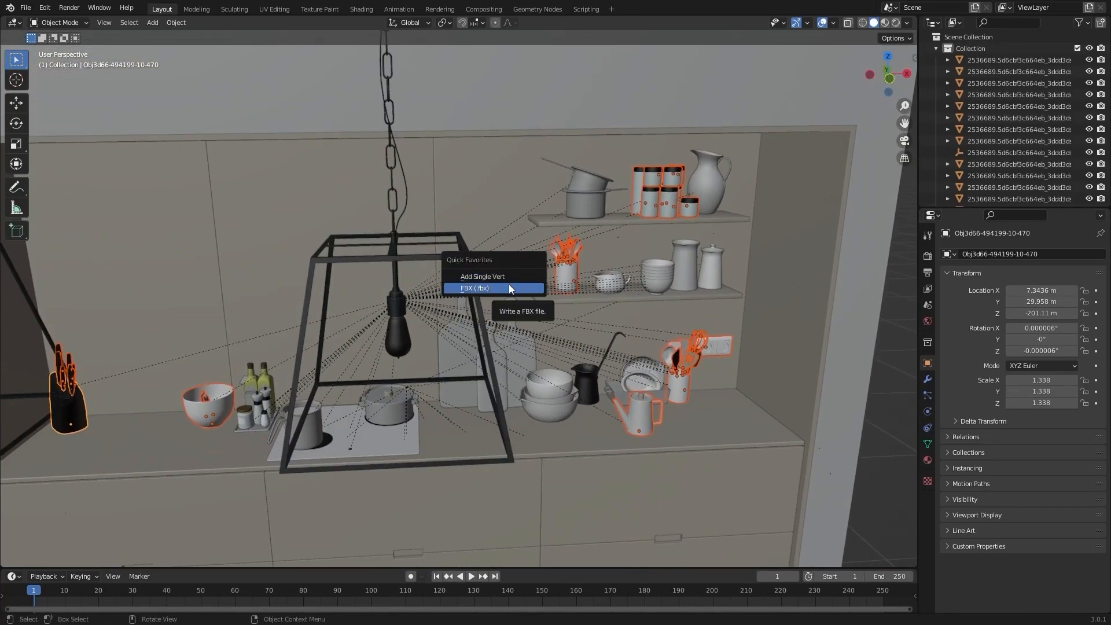
{"action": "left_click", "coordinate": [508, 287]}
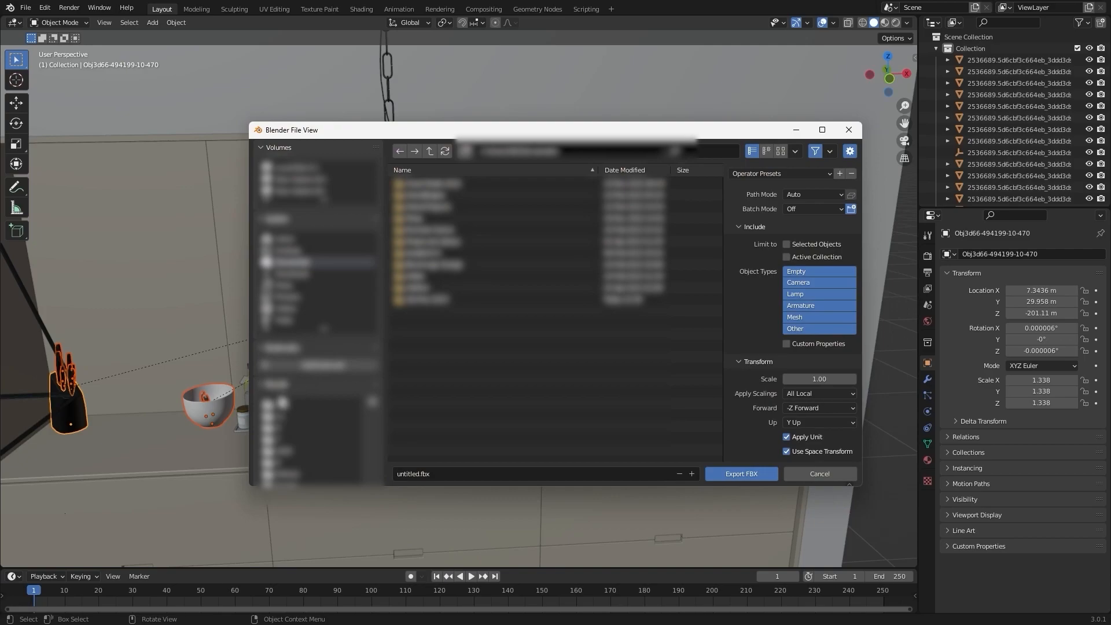
{"action": "left_click", "coordinate": [283, 405]}
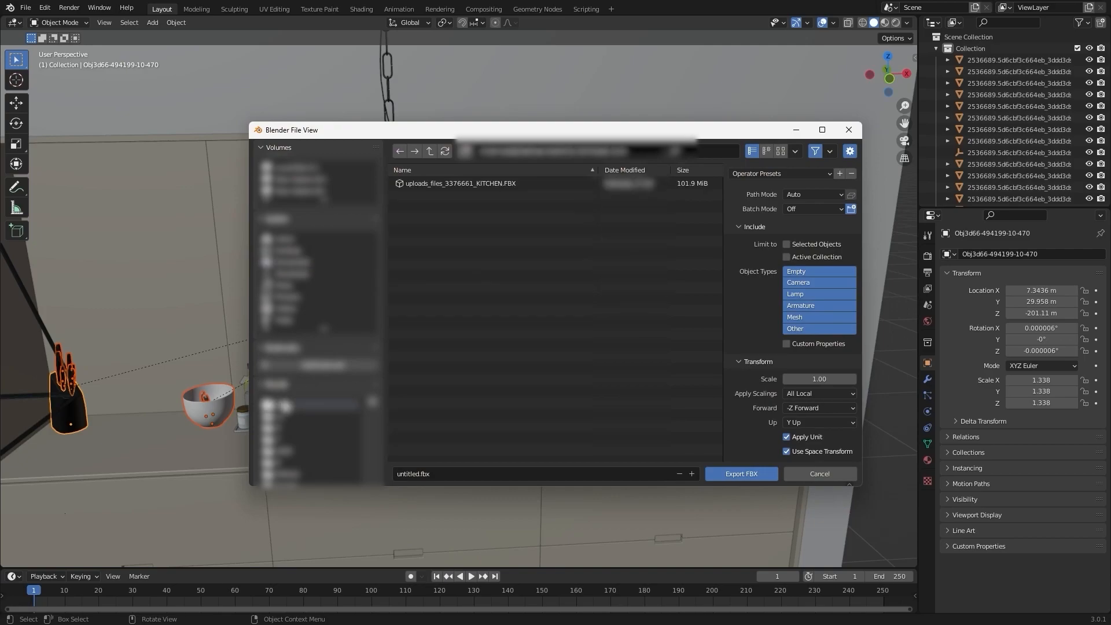
{"action": "left_click", "coordinate": [436, 150]}
{"action": "double_click", "coordinate": [439, 183]}
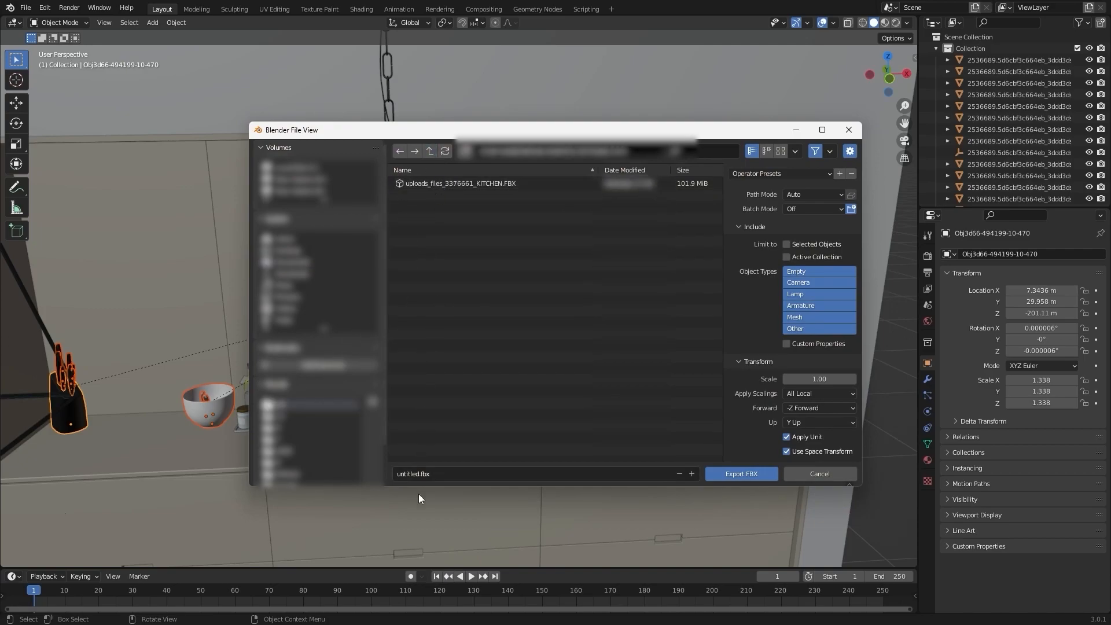
{"action": "left_click", "coordinate": [471, 472]}
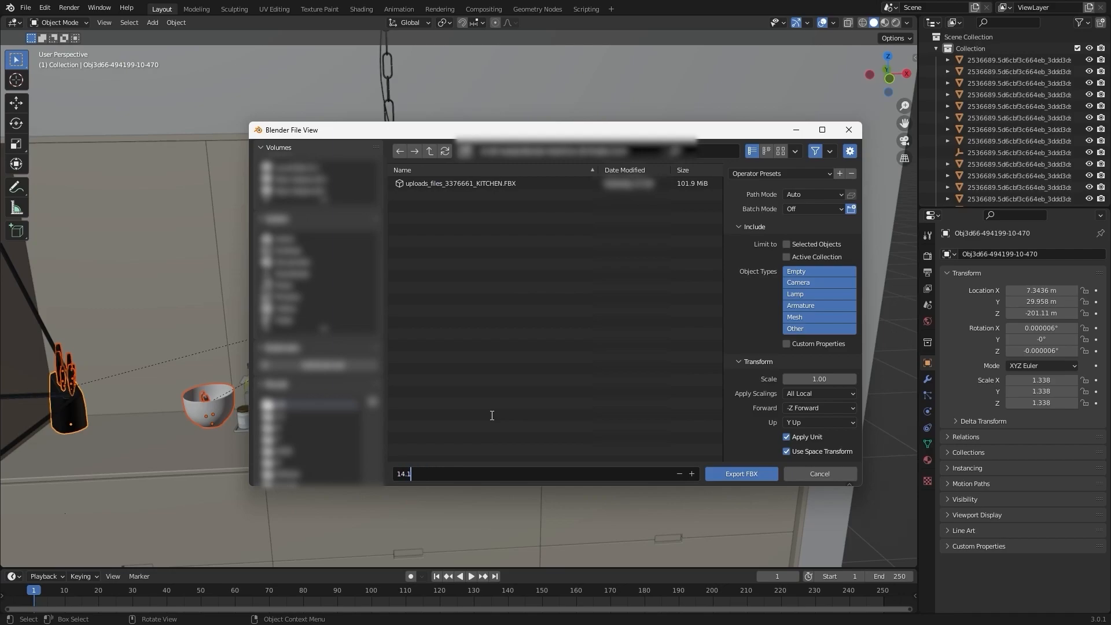
{"action": "key", "text": "Return"}
Apply the Blender To Unreal preset and export only the selected mesh objects
{"action": "left_click", "coordinate": [749, 174]}
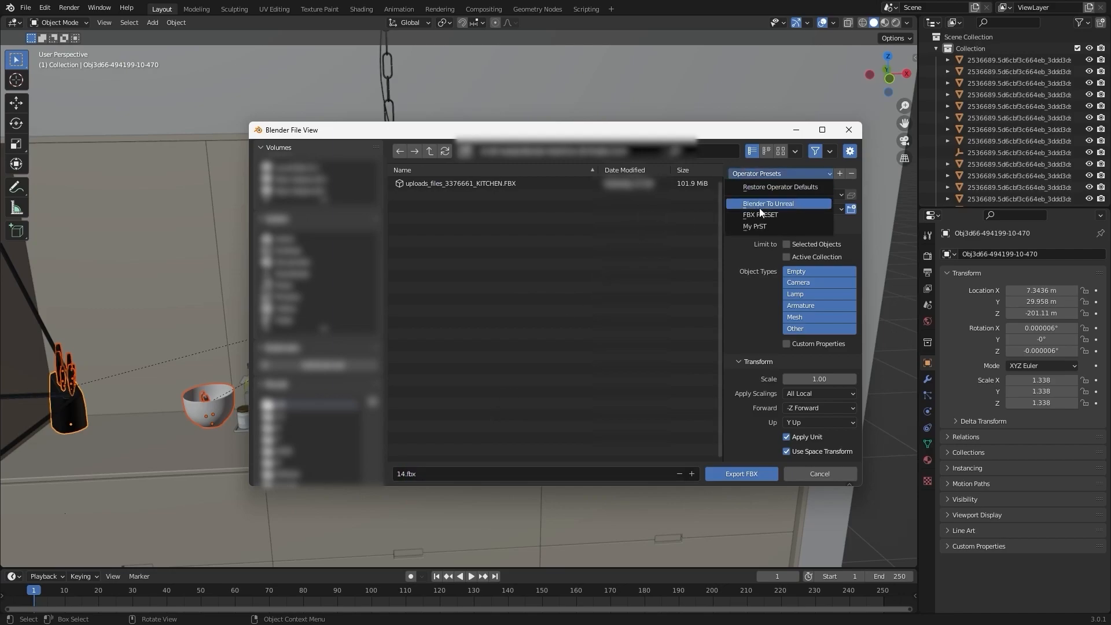
{"action": "left_click", "coordinate": [763, 203]}
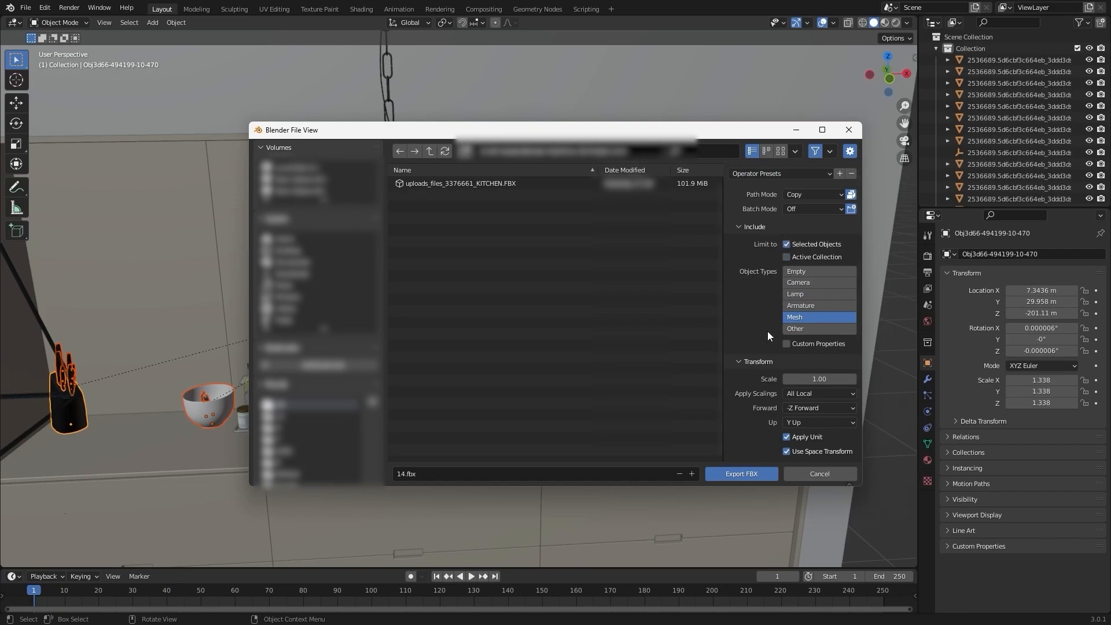
{"action": "left_click", "coordinate": [737, 470]}
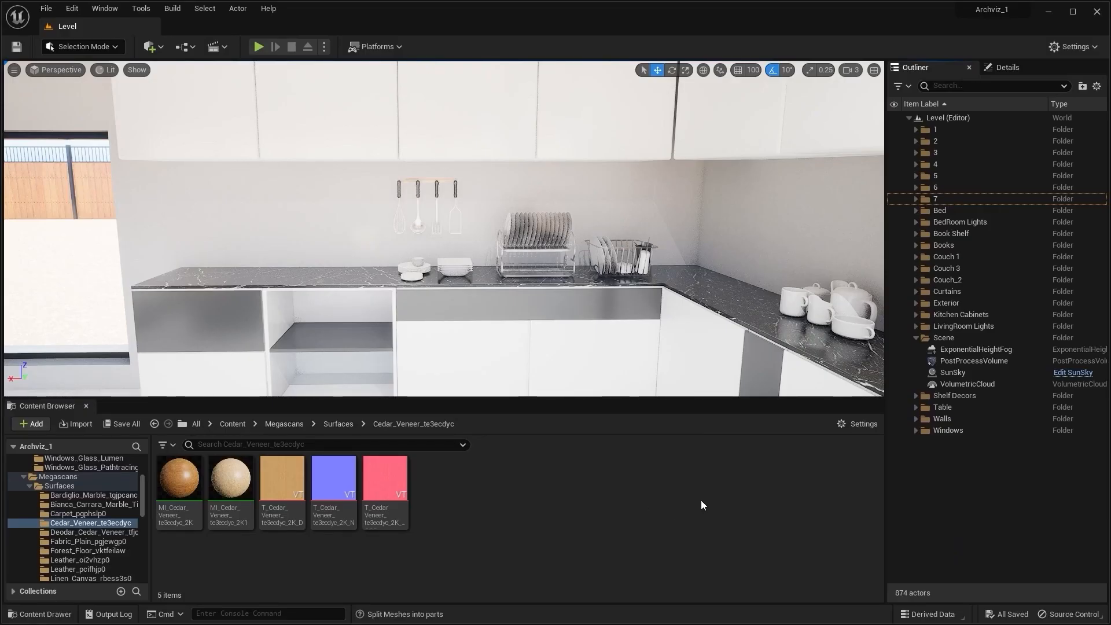
Switch to Unreal Engine, create a folder named 8 inside My_3D_Models/Kitchwares, and open it
{"action": "scroll", "coordinate": [81, 513], "scroll_direction": "down", "scroll_amount": 10}
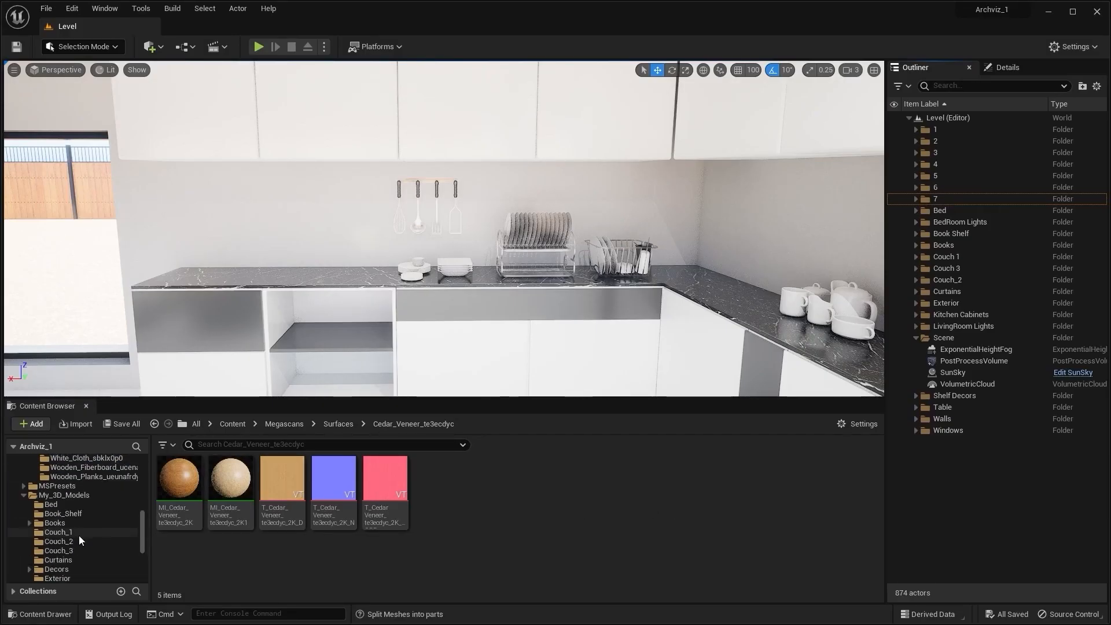
{"action": "scroll", "coordinate": [75, 492], "scroll_direction": "up", "scroll_amount": 2}
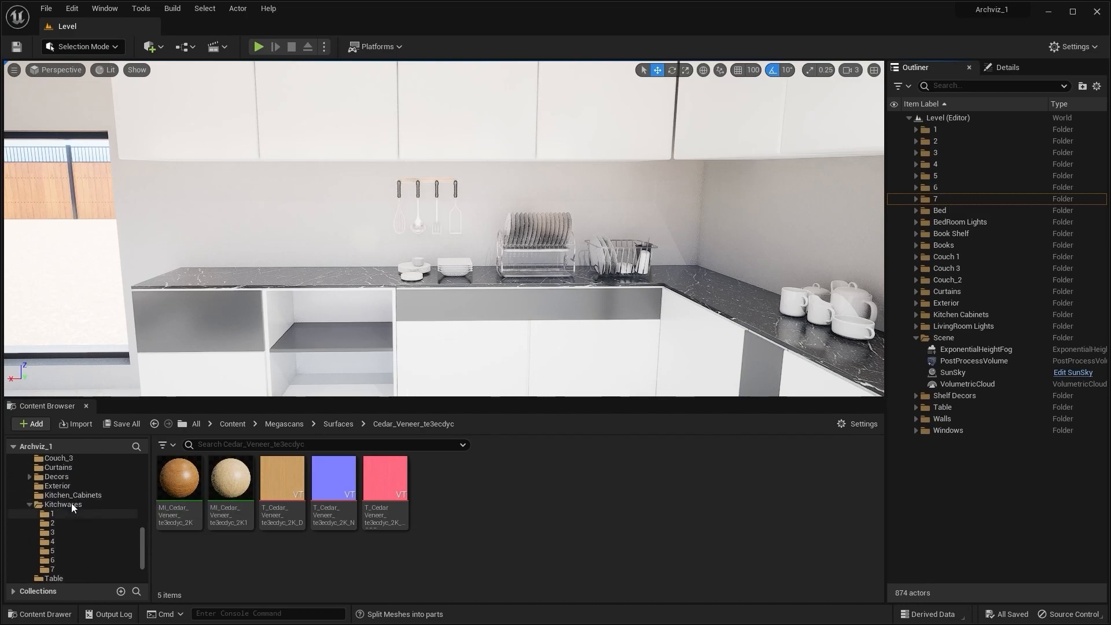
{"action": "left_click", "coordinate": [71, 502]}
{"action": "right_click", "coordinate": [579, 487]}
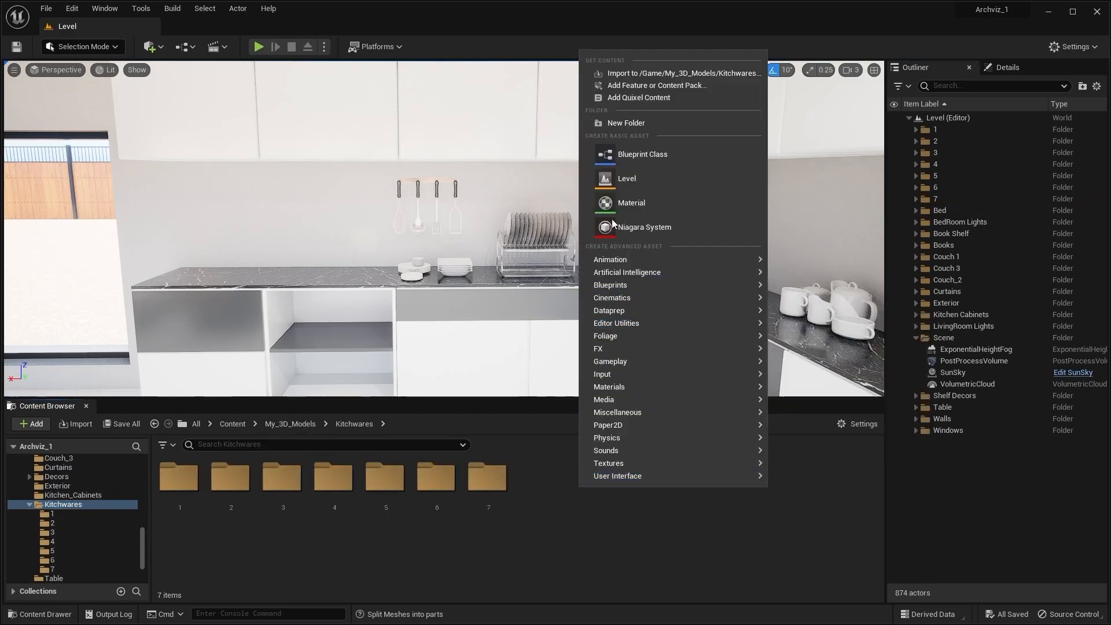
{"action": "left_click", "coordinate": [643, 125]}
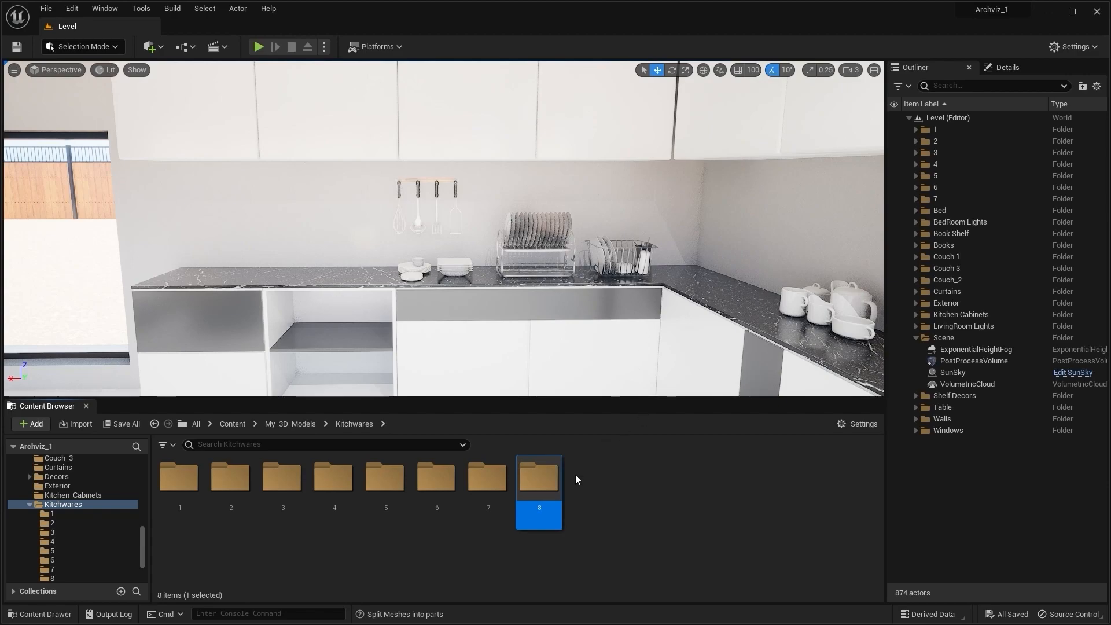
{"action": "double_click", "coordinate": [537, 480]}
Import the FBX file 14 into folder 8 with the shown import options and dismiss the message log
{"action": "right_click_drag", "start_coordinate": [444, 228], "coordinate": [364, 227]}
{"action": "left_click", "coordinate": [75, 423]}
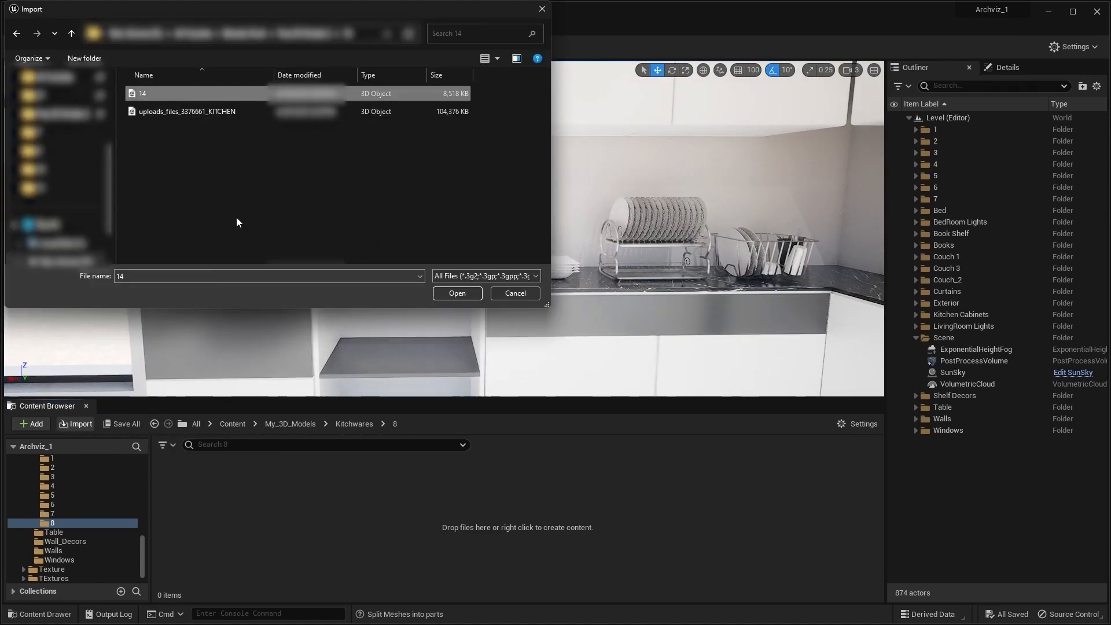
{"action": "left_click", "coordinate": [456, 293]}
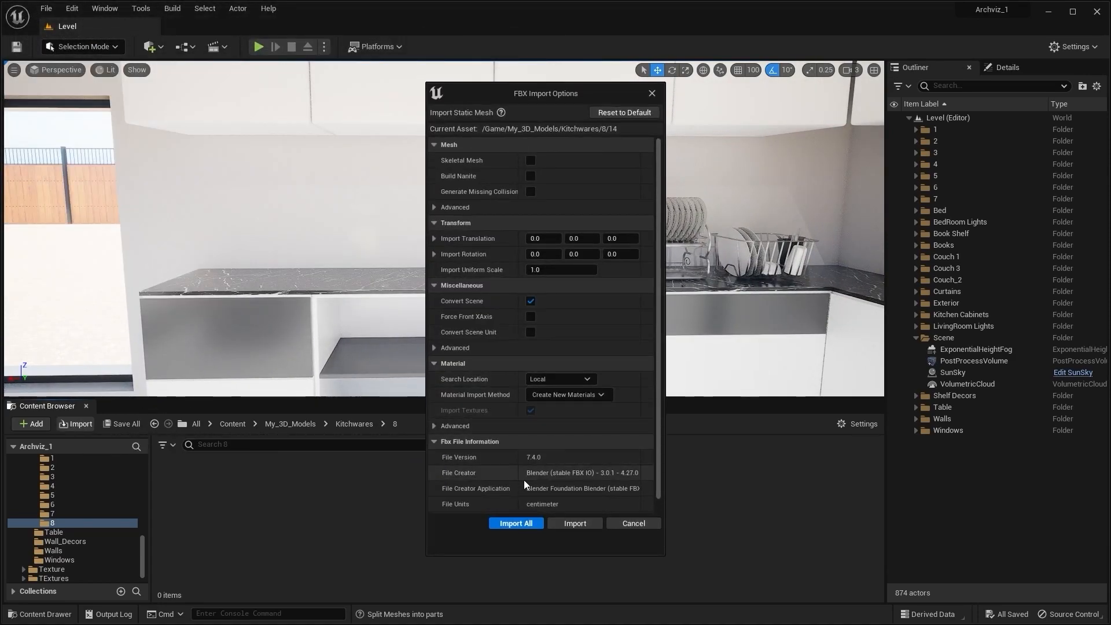
{"action": "left_click", "coordinate": [528, 523]}
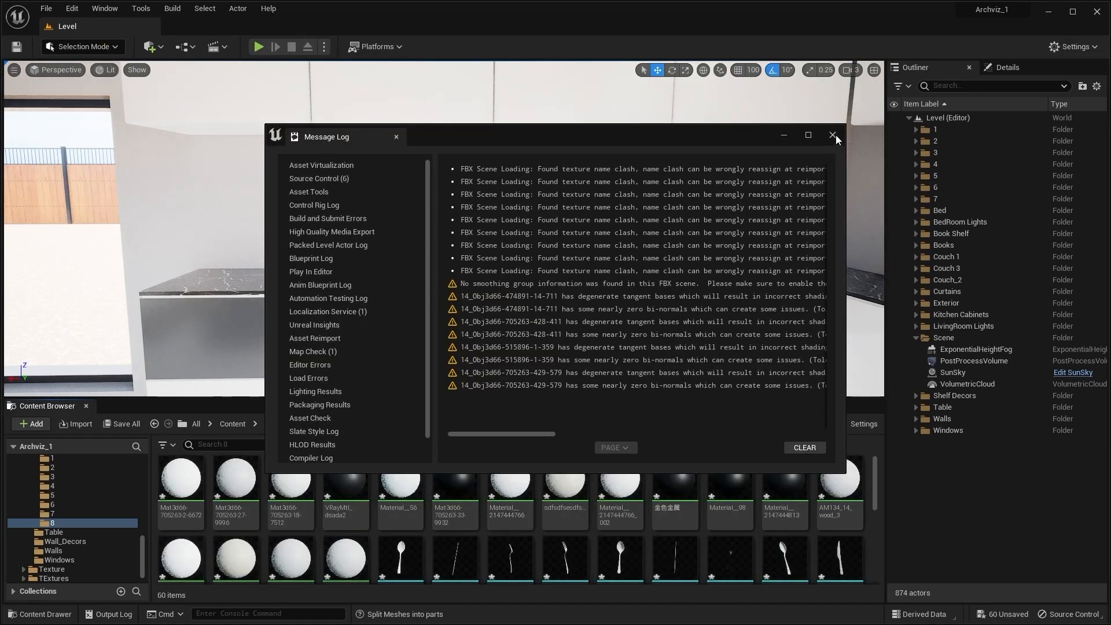
{"action": "left_click", "coordinate": [833, 135]}
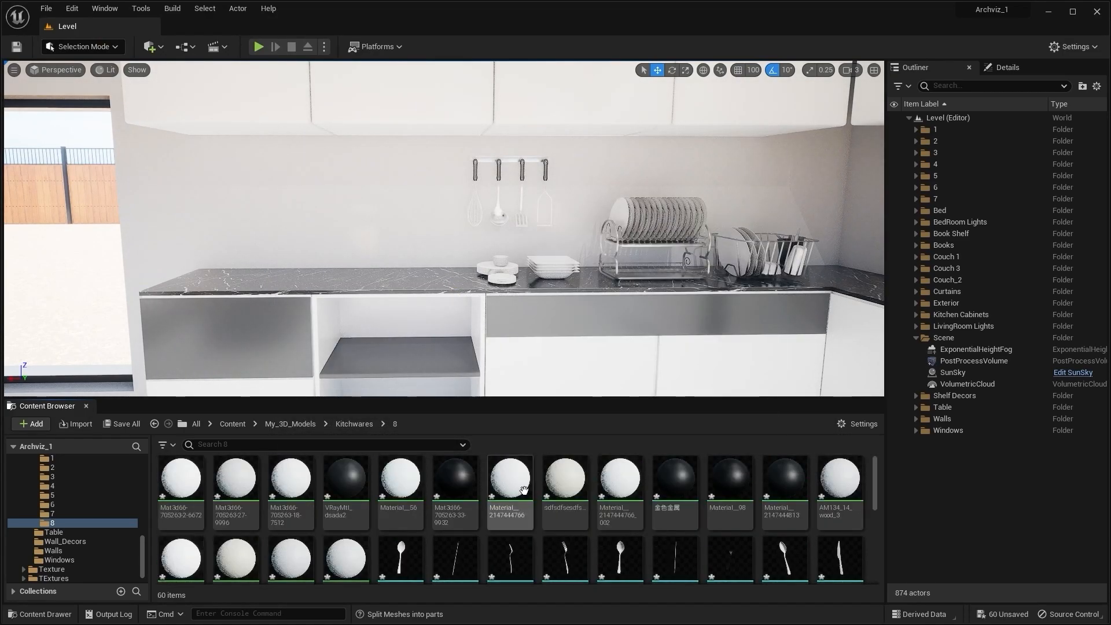
Select all imported static meshes in folder 8 and place them together in the level on the kitchen floor
{"action": "scroll", "coordinate": [475, 509], "scroll_direction": "down", "scroll_amount": 5}
{"action": "left_click", "coordinate": [475, 524]}
{"action": "scroll", "coordinate": [475, 524], "scroll_direction": "down", "scroll_amount": 2}
{"action": "left_click", "coordinate": [571, 534], "text": "shift"}
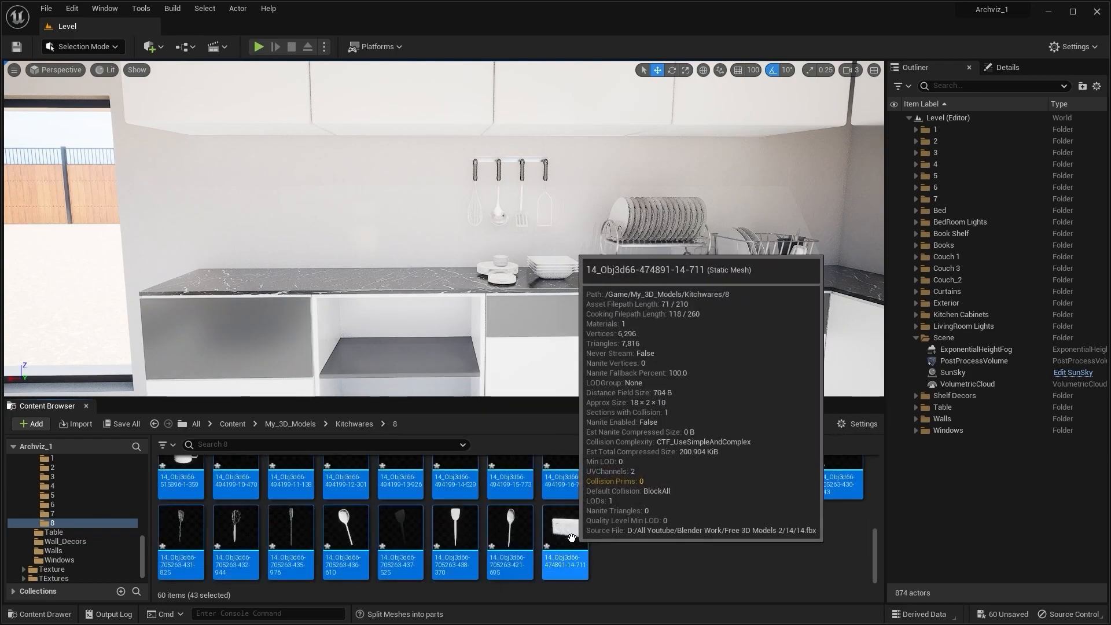
{"action": "right_click_drag", "start_coordinate": [776, 324], "coordinate": [891, 370]}
{"action": "left_click_drag", "start_coordinate": [595, 464], "coordinate": [479, 302]}
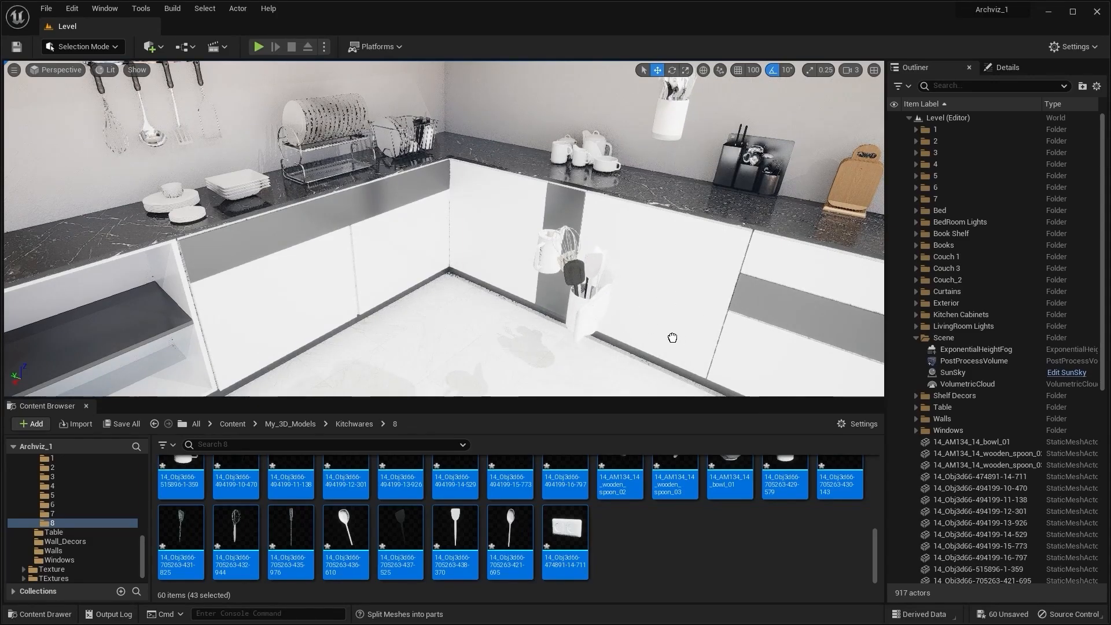
{"action": "left_click_drag", "start_coordinate": [594, 314], "coordinate": [595, 313]}
Select only the knife block among the placed kitchenware near the end wall and focus the view on it
{"action": "right_click_drag", "start_coordinate": [595, 314], "coordinate": [590, 249]}
{"action": "right_click_drag", "start_coordinate": [639, 162], "coordinate": [695, 162]}
{"action": "right_click_drag", "start_coordinate": [313, 363], "coordinate": [309, 364]}
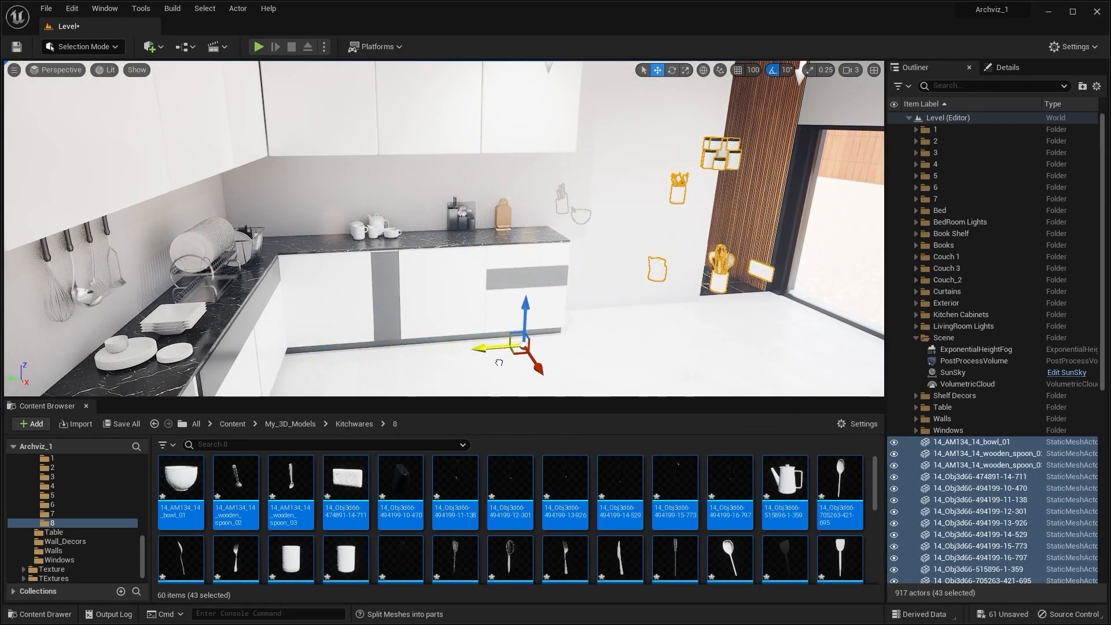
{"action": "right_click_drag", "start_coordinate": [581, 349], "coordinate": [593, 304]}
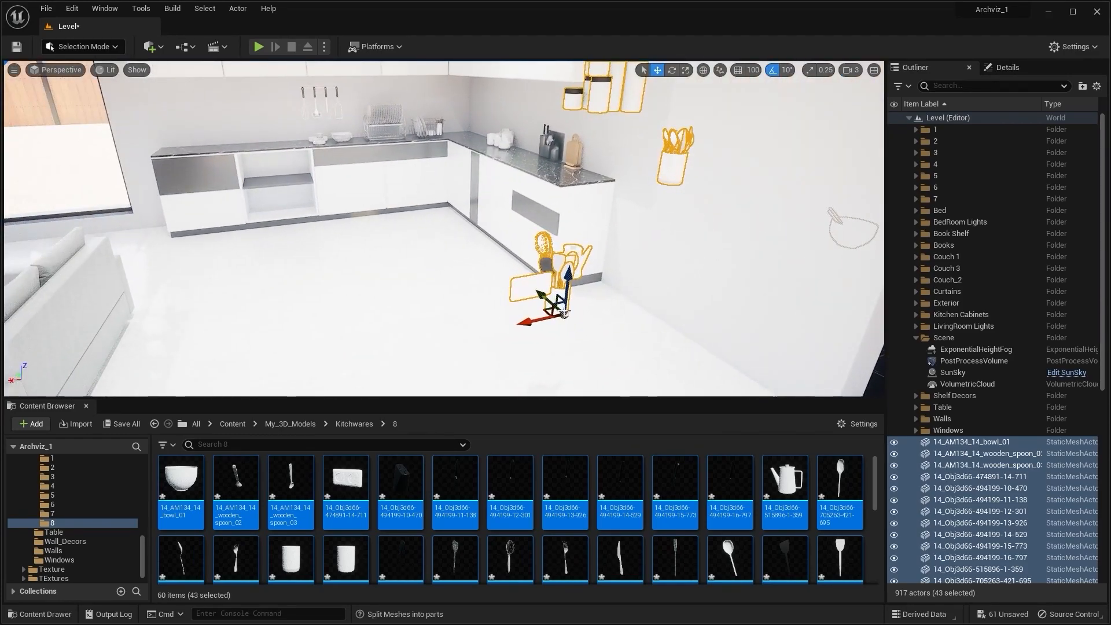
{"action": "right_click_drag", "start_coordinate": [534, 326], "coordinate": [403, 357]}
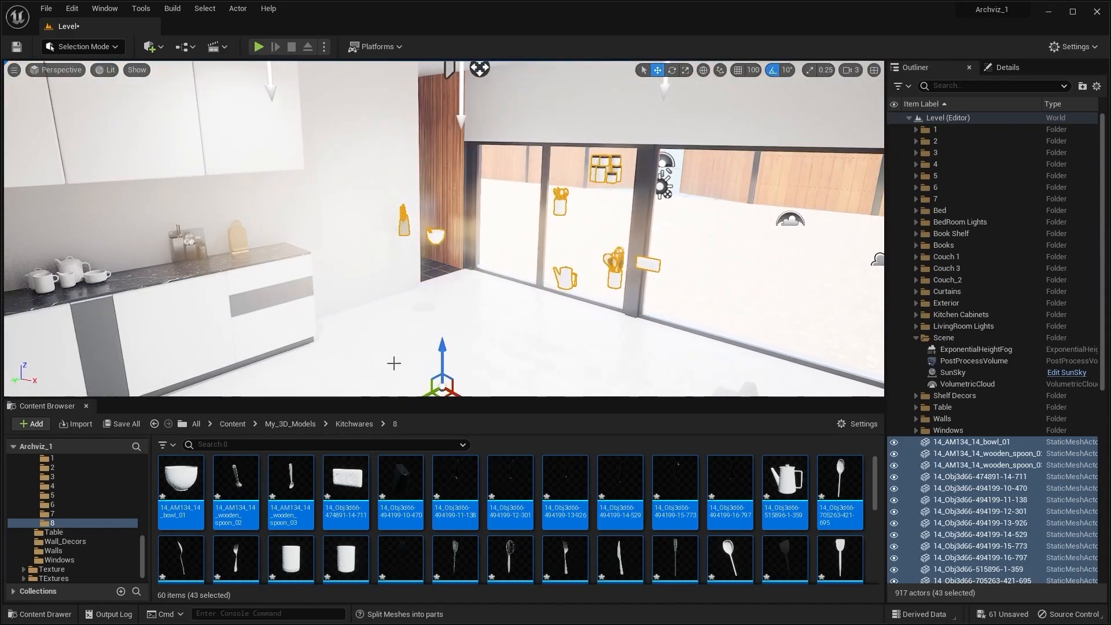
{"action": "right_click_drag", "start_coordinate": [479, 333], "coordinate": [479, 362]}
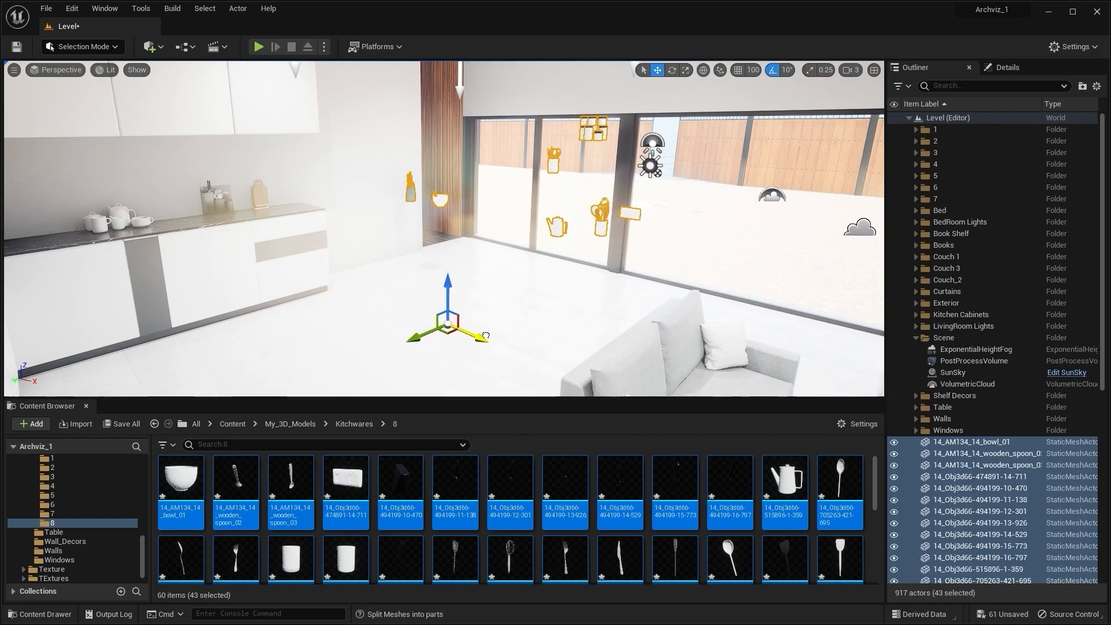
{"action": "right_click_drag", "start_coordinate": [504, 313], "coordinate": [446, 317]}
{"action": "left_click", "coordinate": [450, 287]}
{"action": "key", "text": "f"}
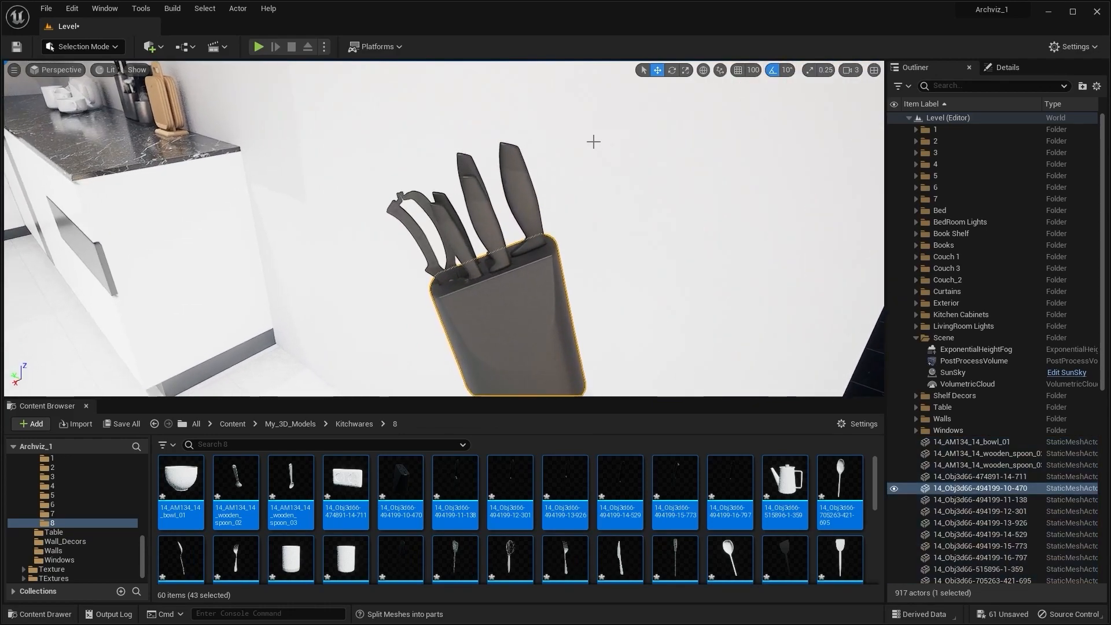
Reduce the camera speed to 2 and add all the knives and the scissors in the block to the selection
{"action": "left_click", "coordinate": [849, 70]}
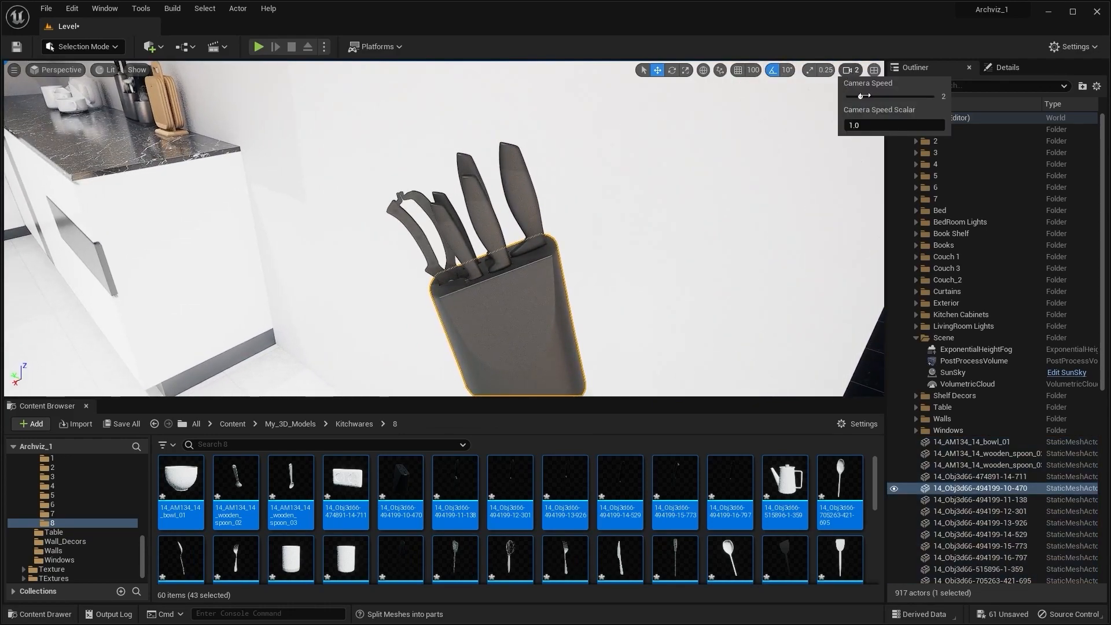
{"action": "left_click", "coordinate": [514, 184], "text": "ctrl"}
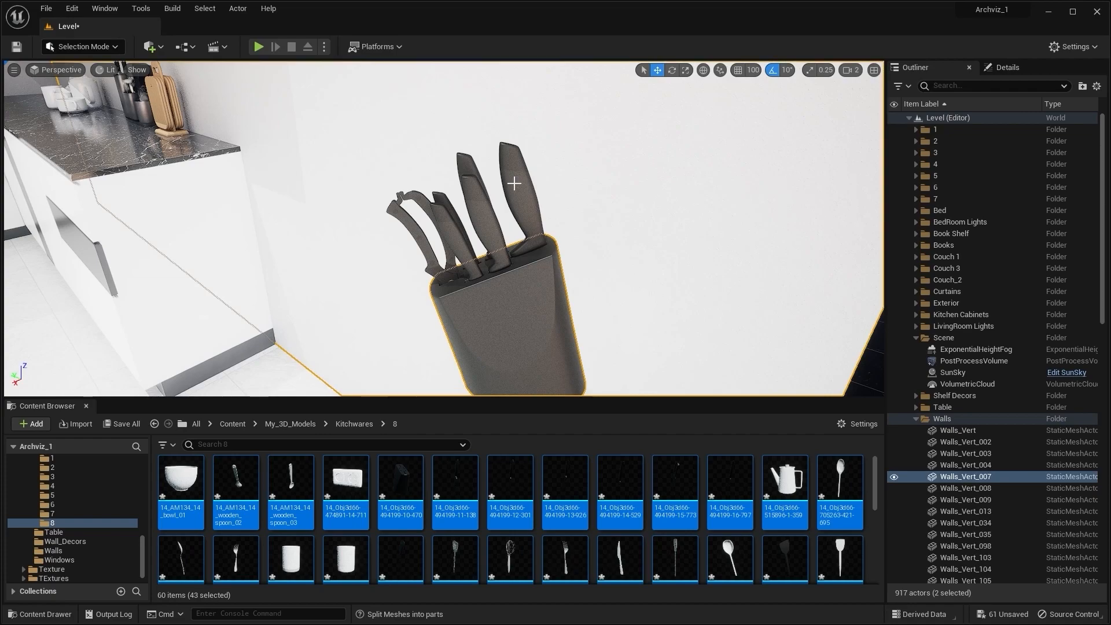
{"action": "key", "text": "ctrl+z"}
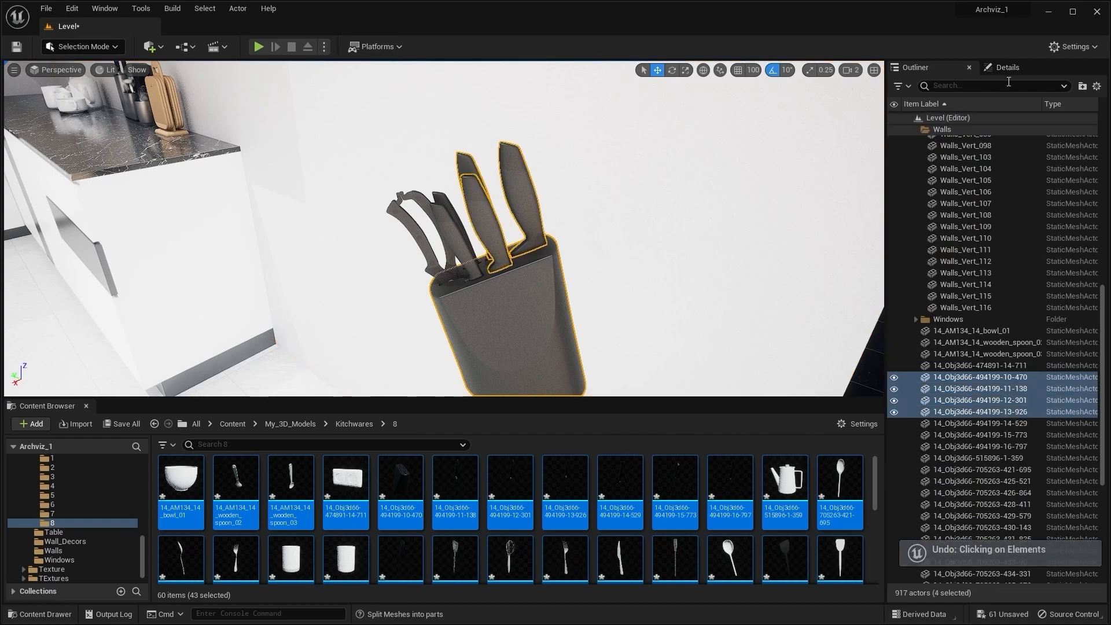
{"action": "left_click", "coordinate": [1007, 67]}
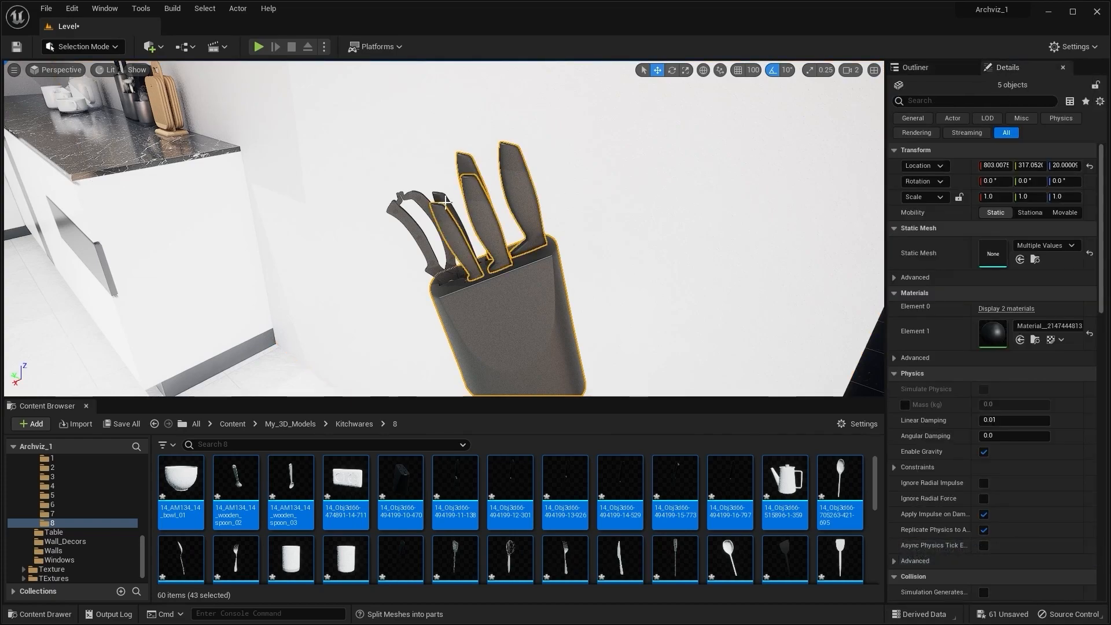
{"action": "key", "text": "s"}
{"action": "right_click_drag", "start_coordinate": [488, 298], "coordinate": [535, 272]}
{"action": "key", "text": "w"}
{"action": "key", "text": "w"}
Use the Modeling mode's Edit Pivot tool to move the knife set's pivot to its bottom, accept it, and return to Selection mode
{"action": "left_click", "coordinate": [88, 48]}
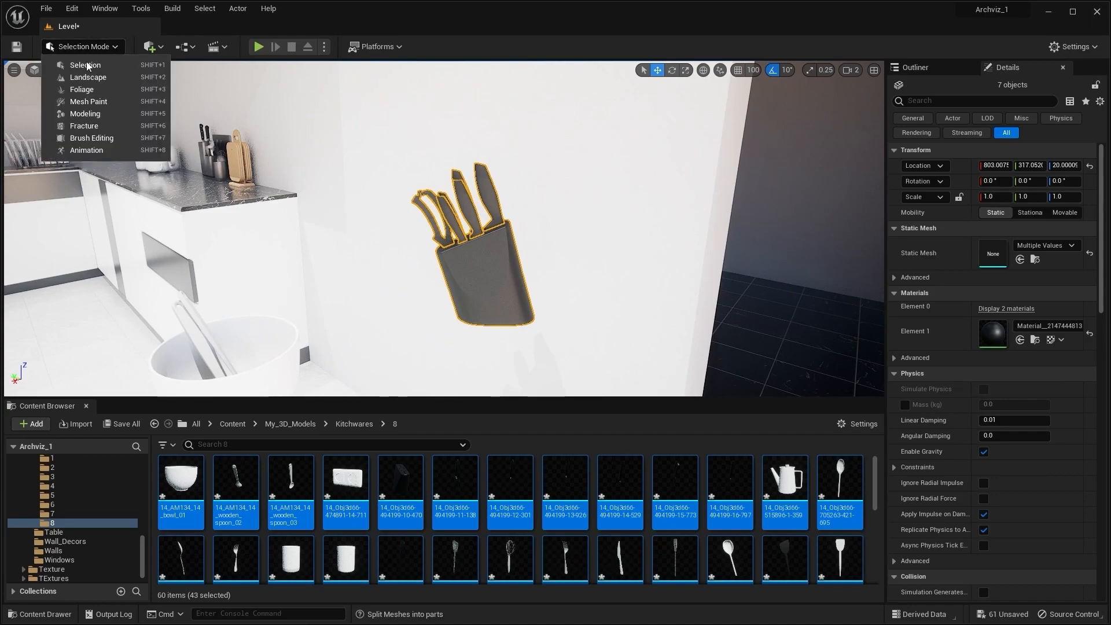
{"action": "left_click", "coordinate": [85, 114]}
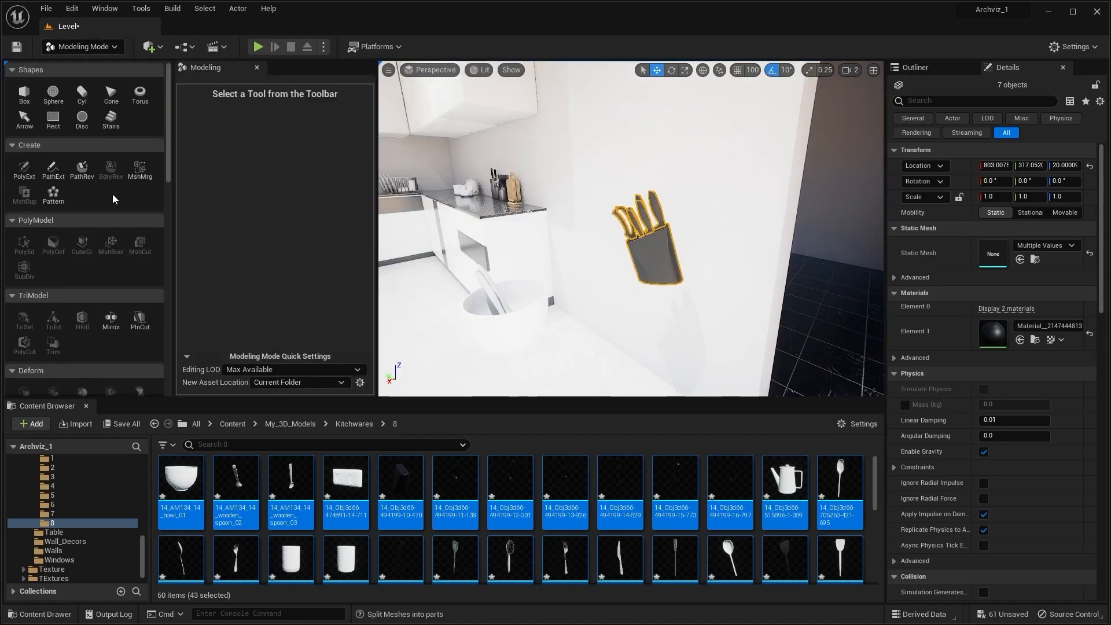
{"action": "scroll", "coordinate": [102, 231], "scroll_direction": "down", "scroll_amount": 5}
{"action": "left_click", "coordinate": [84, 226]}
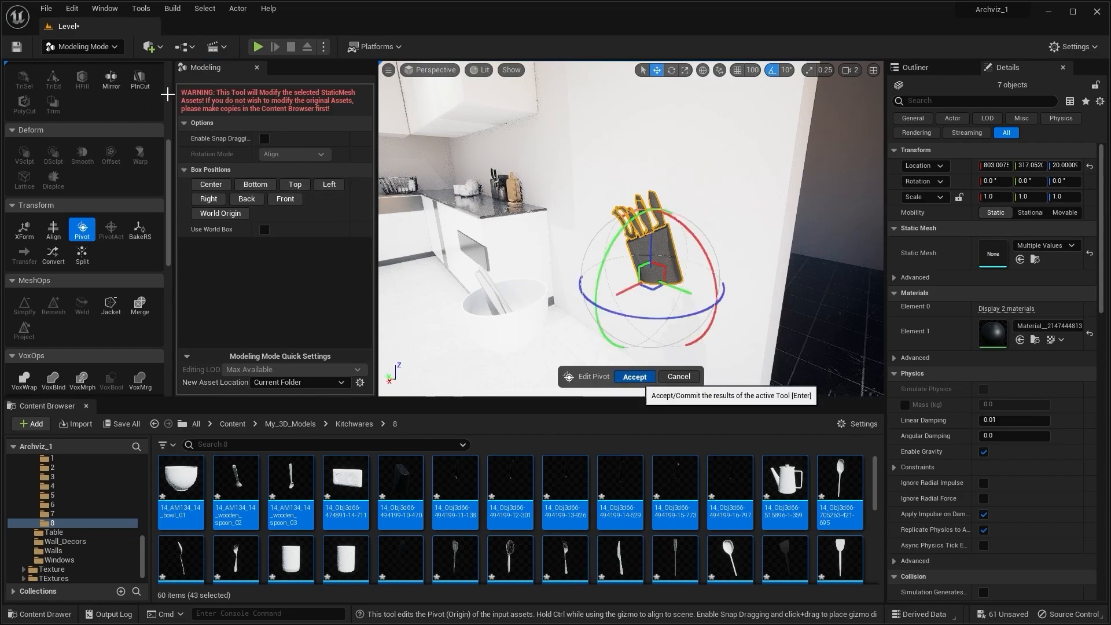
{"action": "key", "text": "Return"}
{"action": "left_click", "coordinate": [106, 47]}
{"action": "left_click", "coordinate": [81, 67]}
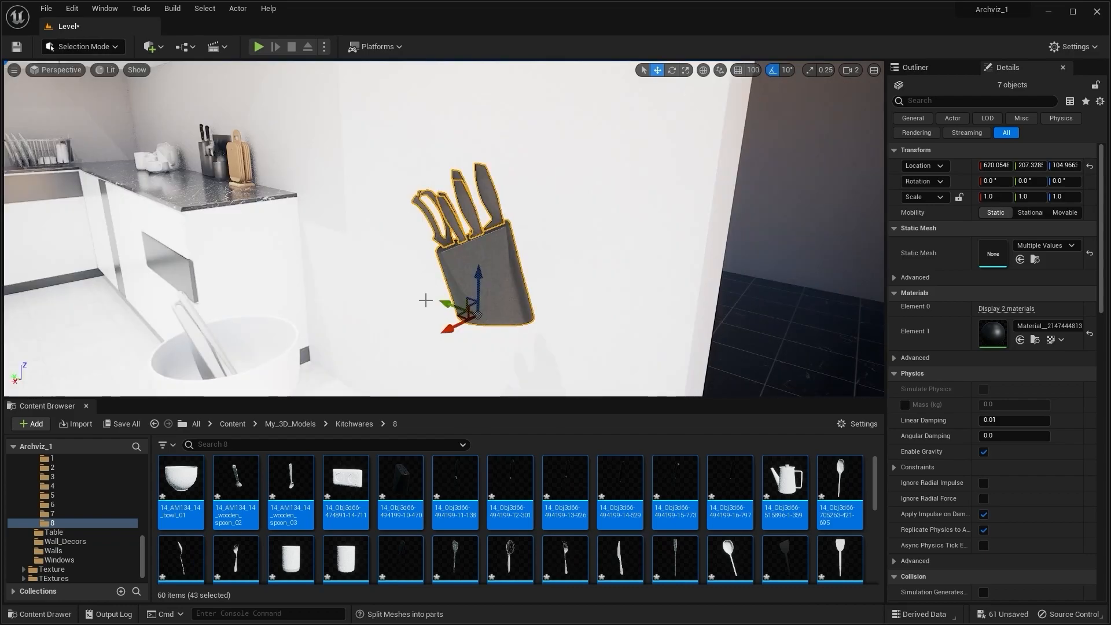
Move the knife set above the countertop corner between the dish rack and the white pots, and rotate it -50° about Z
{"action": "left_click_drag", "start_coordinate": [451, 302], "coordinate": [486, 289], "text": "shift"}
{"action": "right_click_drag", "start_coordinate": [488, 287], "coordinate": [493, 250]}
{"action": "left_click_drag", "start_coordinate": [499, 236], "coordinate": [564, 252]}
{"action": "right_click_drag", "start_coordinate": [564, 252], "coordinate": [665, 243]}
{"action": "right_click_drag", "start_coordinate": [515, 231], "coordinate": [538, 263]}
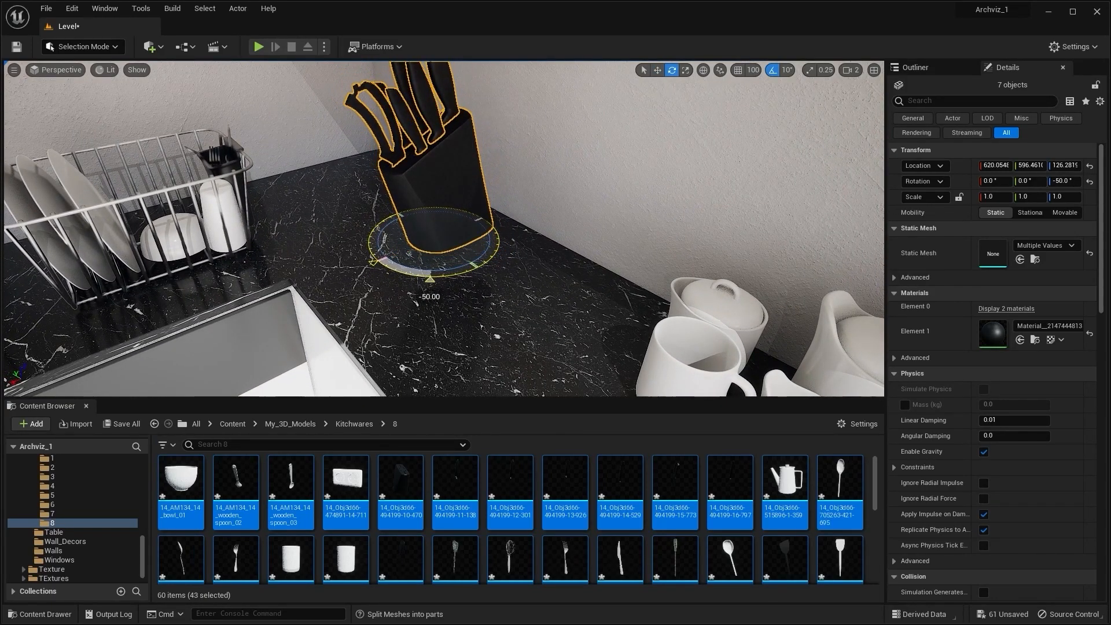
Lower the knife set onto the countertop to Z of about 117.75 and shift it along X to about 609.31
{"action": "mouse_move", "coordinate": [512, 212]}
{"action": "right_mouse_down"}
{"action": "mouse_move", "coordinate": [498, 209]}
{"action": "mouse_move", "coordinate": [528, 209]}
{"action": "mouse_move", "coordinate": [498, 211]}
{"action": "right_mouse_up"}
{"action": "mouse_move", "coordinate": [477, 280]}
{"action": "right_mouse_down"}
{"action": "mouse_move", "coordinate": [509, 272]}
{"action": "mouse_move", "coordinate": [492, 272]}
{"action": "mouse_move", "coordinate": [486, 289]}
{"action": "mouse_move", "coordinate": [477, 279]}
{"action": "right_mouse_up"}
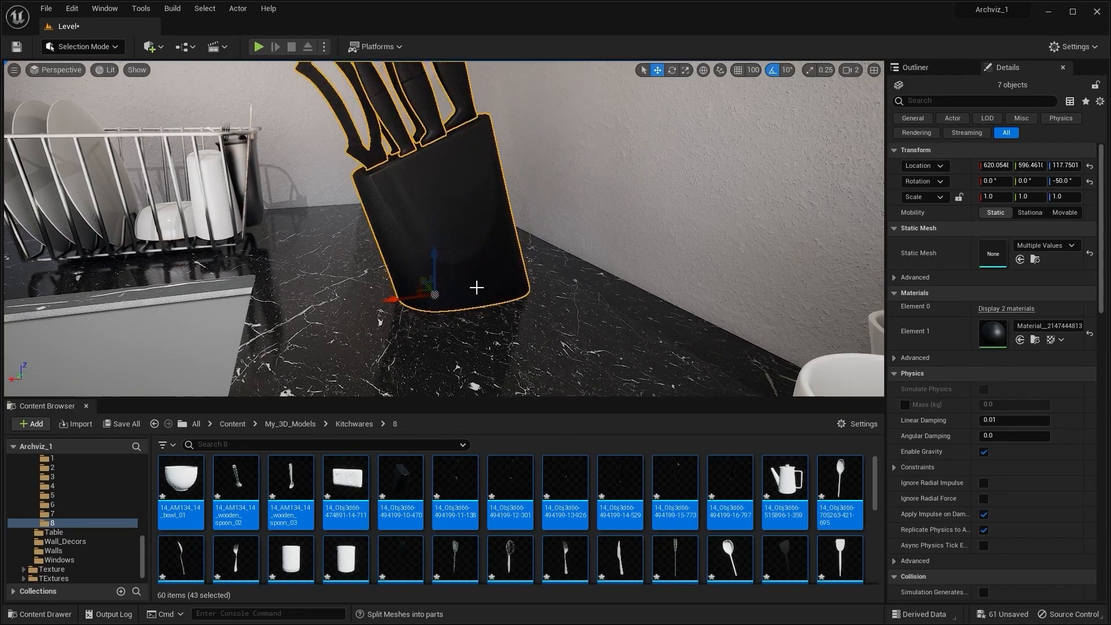
{"action": "right_click_drag", "start_coordinate": [477, 287], "coordinate": [387, 307]}
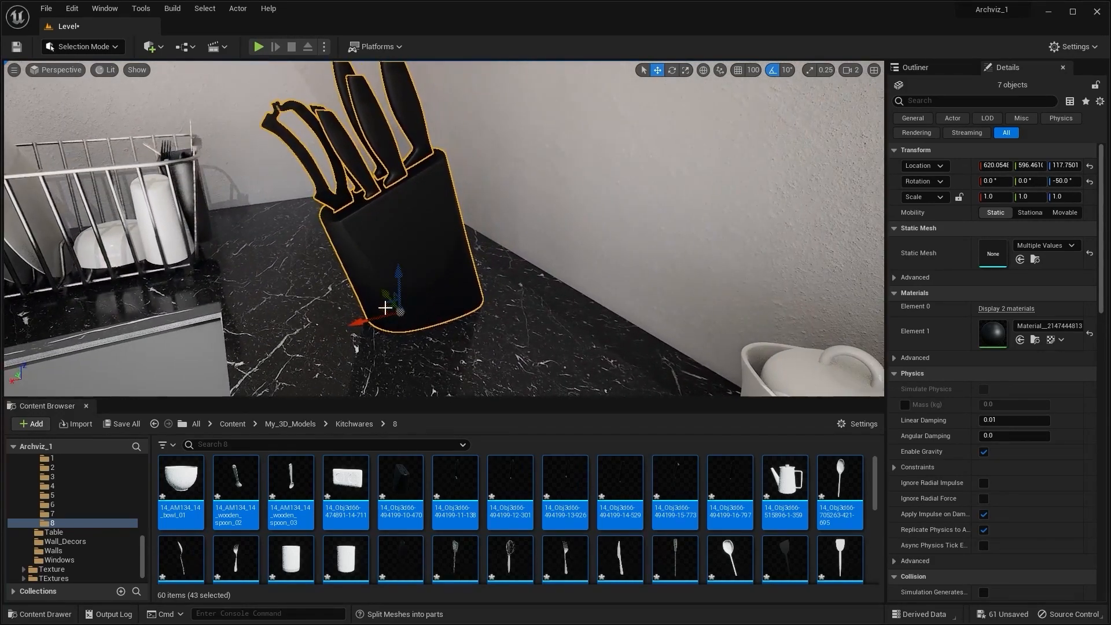
{"action": "left_click_drag", "start_coordinate": [372, 319], "coordinate": [416, 325]}
{"action": "right_click_drag", "start_coordinate": [434, 329], "coordinate": [428, 288]}
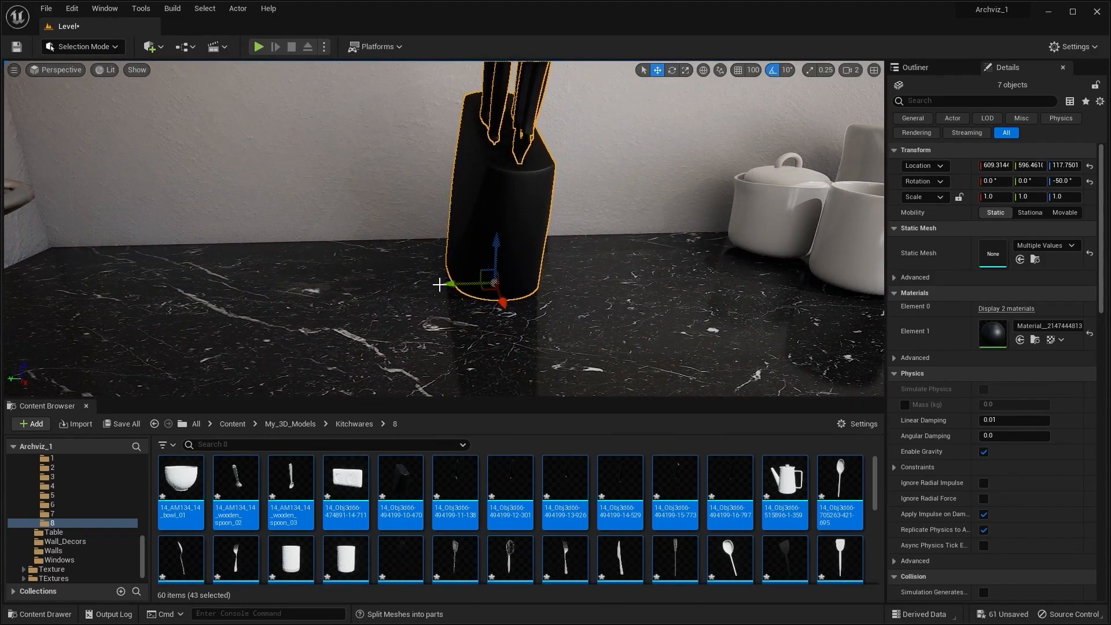
Shift the knife set along Y to about 574.82, scale it uniformly to about 0.97, and deselect it
{"action": "left_click_drag", "start_coordinate": [443, 285], "coordinate": [581, 284], "text": "shift"}
{"action": "right_click_drag", "start_coordinate": [474, 255], "coordinate": [474, 301]}
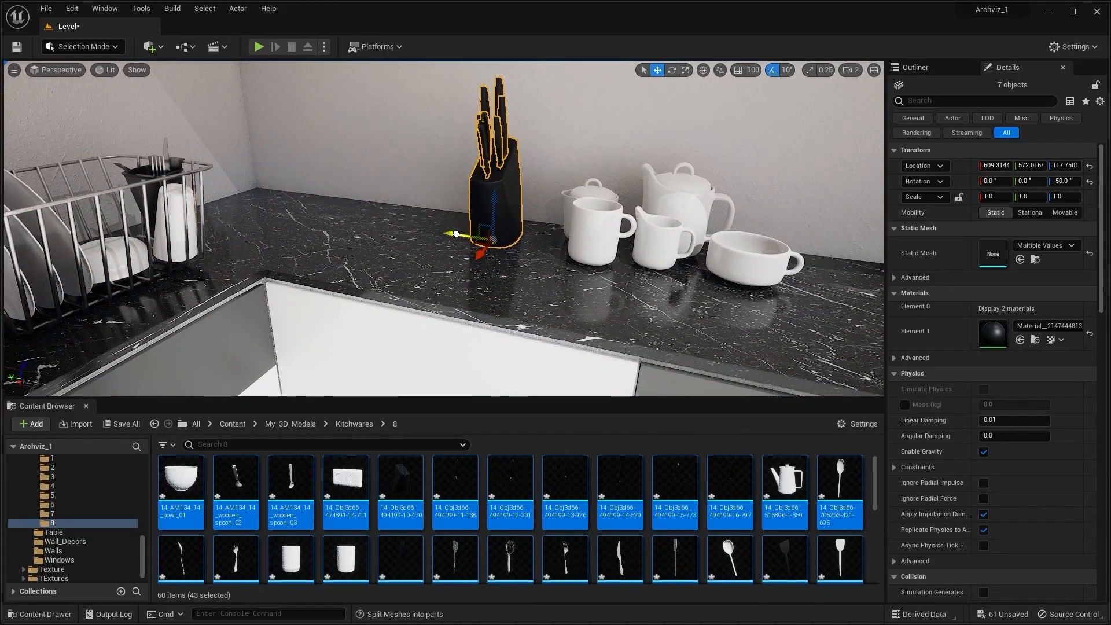
{"action": "mouse_move", "coordinate": [474, 257]}
{"action": "right_mouse_down"}
{"action": "mouse_move", "coordinate": [405, 222]}
{"action": "mouse_move", "coordinate": [484, 253]}
{"action": "mouse_move", "coordinate": [476, 280]}
{"action": "mouse_move", "coordinate": [490, 256]}
{"action": "right_mouse_up"}
{"action": "key", "text": "r"}
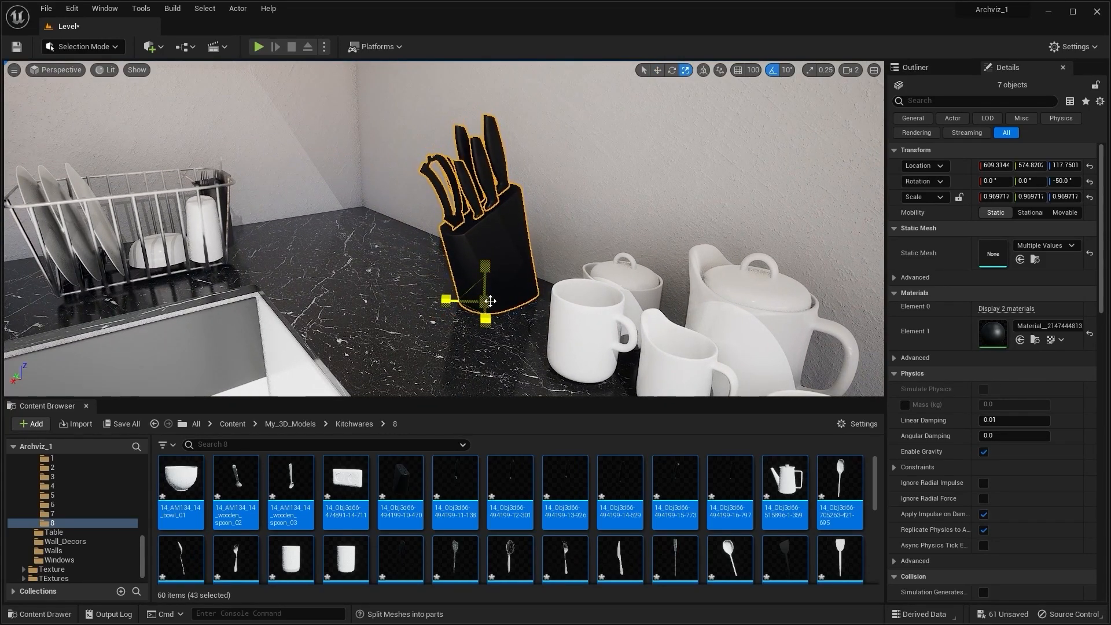
{"action": "key", "text": "Escape"}
Select the white bowl on the floor together with its two wooden spoons
{"action": "right_click_drag", "start_coordinate": [483, 255], "coordinate": [547, 264]}
{"action": "left_click", "coordinate": [243, 164]}
{"action": "left_click", "coordinate": [231, 170], "text": "ctrl"}
{"action": "left_click", "coordinate": [226, 197], "text": "ctrl"}
{"action": "right_click_drag", "start_coordinate": [226, 198], "coordinate": [194, 189]}
Use the Modeling mode's Edit Pivot tool to set the bowl set's pivot to Bottom, accept it, and return to Selection mode
{"action": "left_click", "coordinate": [84, 46]}
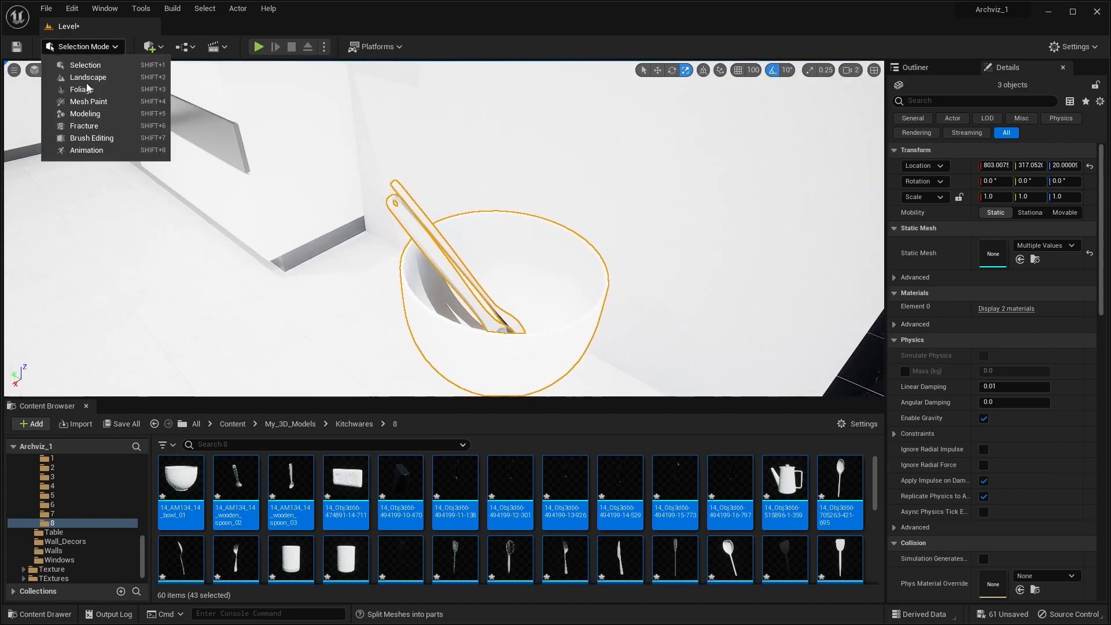
{"action": "left_click", "coordinate": [110, 115]}
{"action": "scroll", "coordinate": [93, 209], "scroll_direction": "down", "scroll_amount": 5}
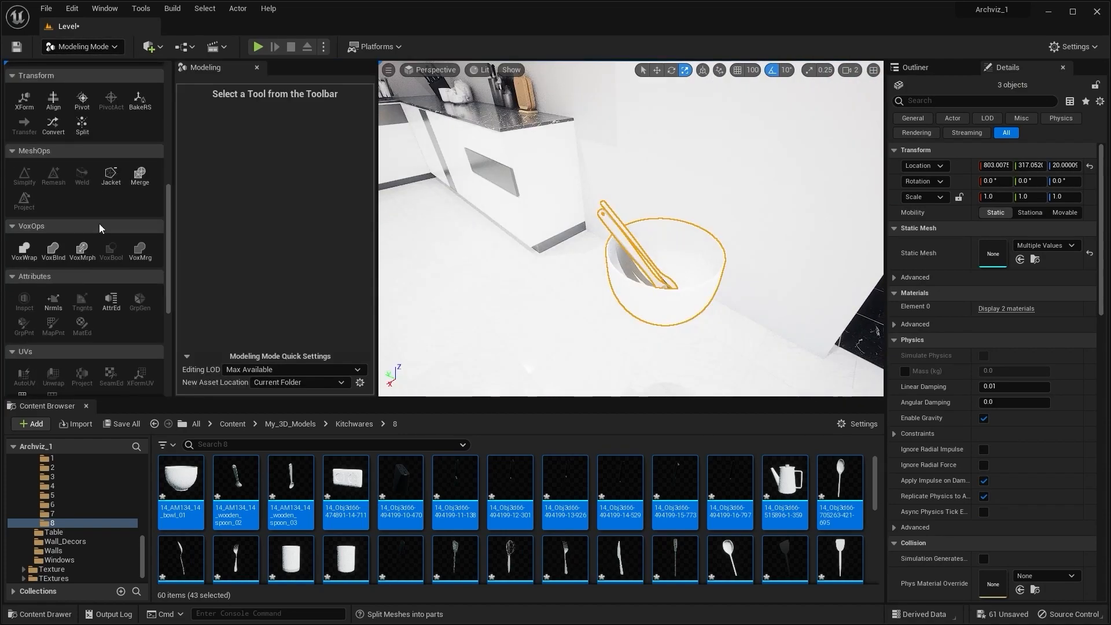
{"action": "scroll", "coordinate": [101, 226], "scroll_direction": "up", "scroll_amount": 5}
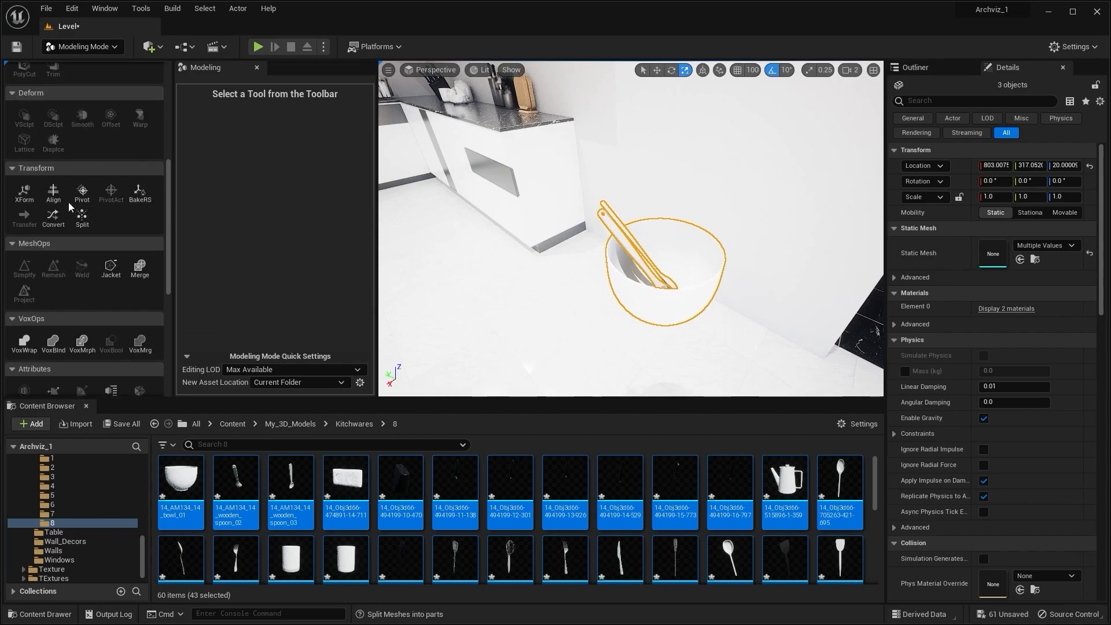
{"action": "left_click", "coordinate": [86, 194]}
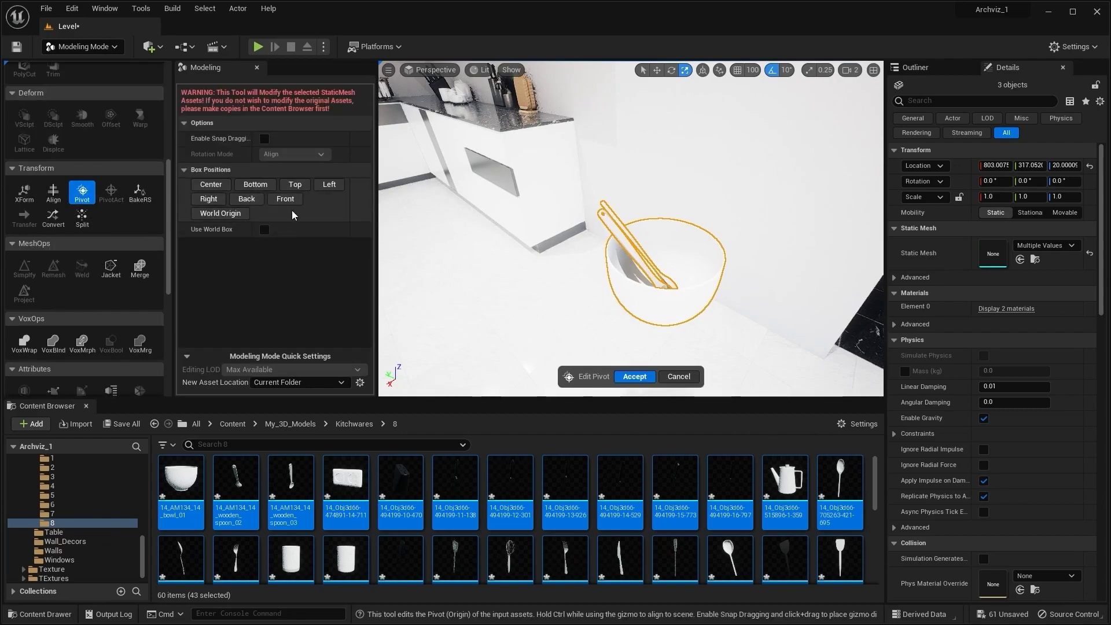
{"action": "left_click", "coordinate": [255, 184]}
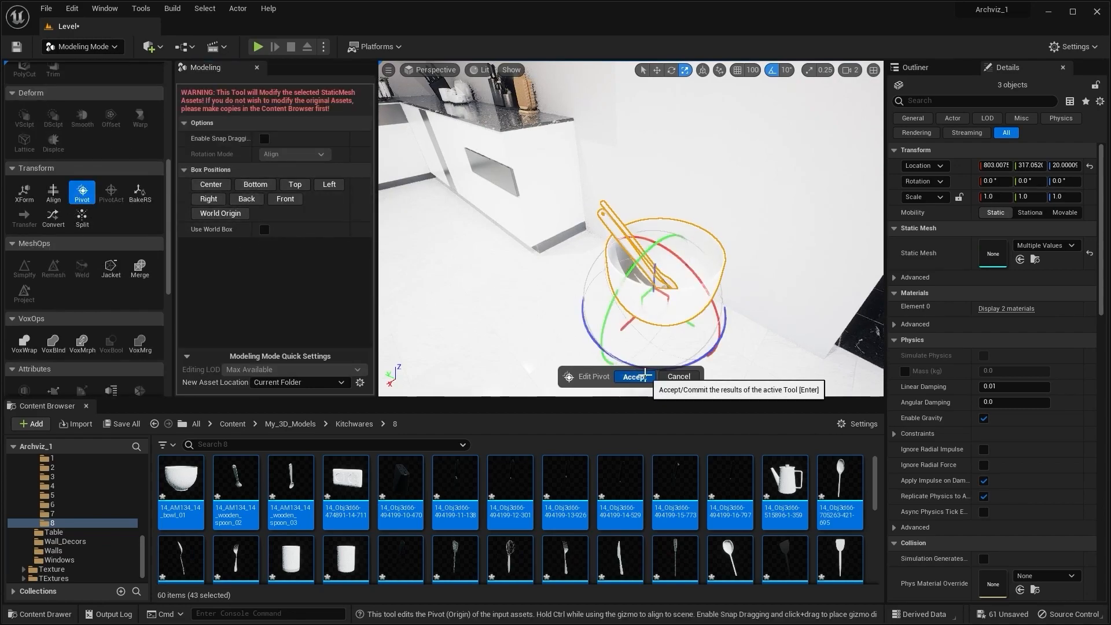
{"action": "left_click", "coordinate": [634, 376]}
{"action": "left_click", "coordinate": [100, 47]}
{"action": "left_click", "coordinate": [98, 67]}
Move the bowl and spoons above the countertop between the white cups and the utensil rack, at Z of about 132
{"action": "mouse_move", "coordinate": [441, 211]}
{"action": "right_mouse_down"}
{"action": "mouse_move", "coordinate": [463, 168]}
{"action": "mouse_move", "coordinate": [441, 210]}
{"action": "right_mouse_up"}
{"action": "key", "text": "w"}
{"action": "left_click_drag", "start_coordinate": [516, 312], "coordinate": [483, 301], "text": "shift"}
{"action": "left_click_drag", "start_coordinate": [564, 284], "coordinate": [579, 168]}
{"action": "right_click_drag", "start_coordinate": [402, 204], "coordinate": [278, 203]}
{"action": "left_click_drag", "start_coordinate": [318, 205], "coordinate": [599, 187], "text": "shift"}
{"action": "right_click_drag", "start_coordinate": [554, 208], "coordinate": [642, 191]}
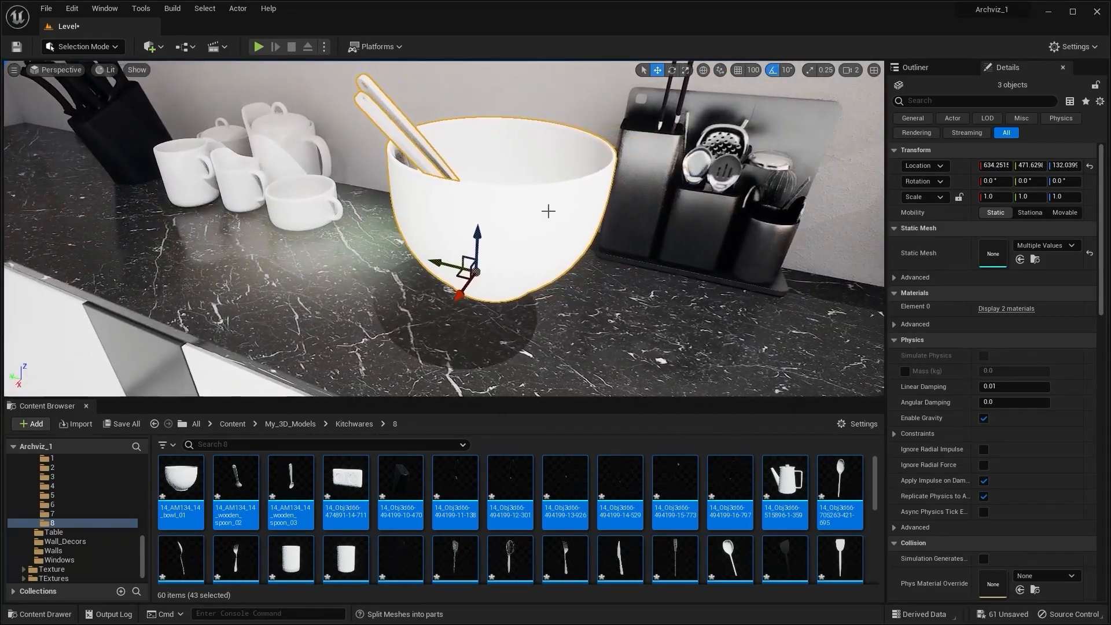
Shift the bowl set back to about X 607.22, Y 481.71 and drop it onto the countertop surface
{"action": "left_click_drag", "start_coordinate": [461, 291], "coordinate": [371, 226]}
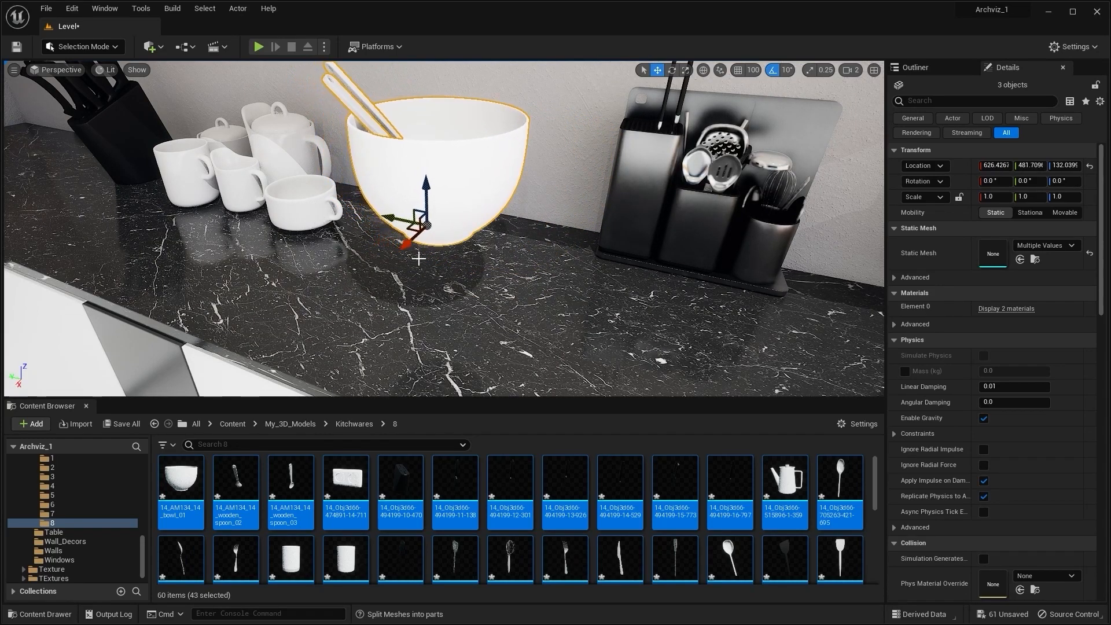
{"action": "key", "text": "End"}
{"action": "right_click_drag", "start_coordinate": [468, 270], "coordinate": [347, 270]}
{"action": "left_click_drag", "start_coordinate": [334, 250], "coordinate": [457, 228]}
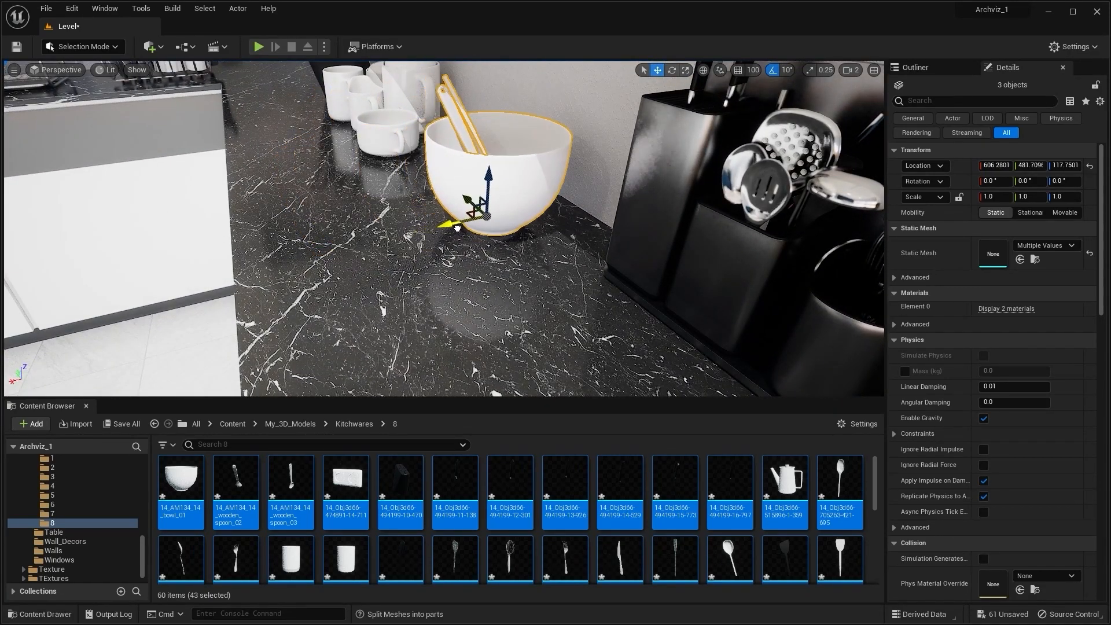
{"action": "right_click_drag", "start_coordinate": [452, 226], "coordinate": [509, 237]}
{"action": "right_click_drag", "start_coordinate": [417, 294], "coordinate": [447, 287]}
Scale the bowl and spoons down uniformly to about 0.907, undoing an unwanted scale change, and clear the selection
{"action": "key", "text": "r"}
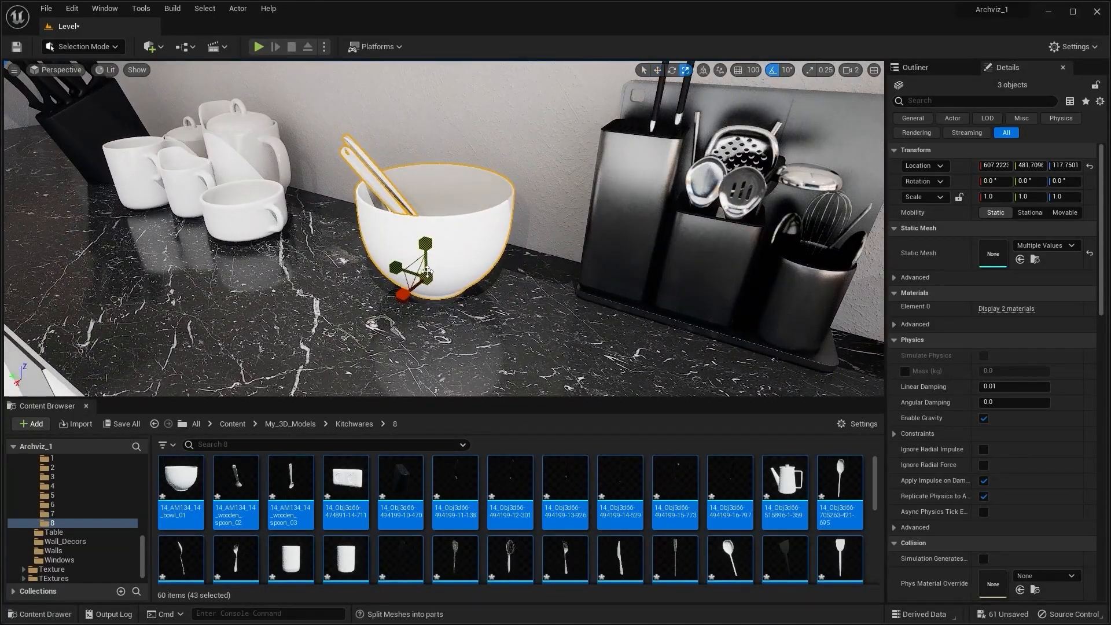
{"action": "key", "text": "ctrl+z"}
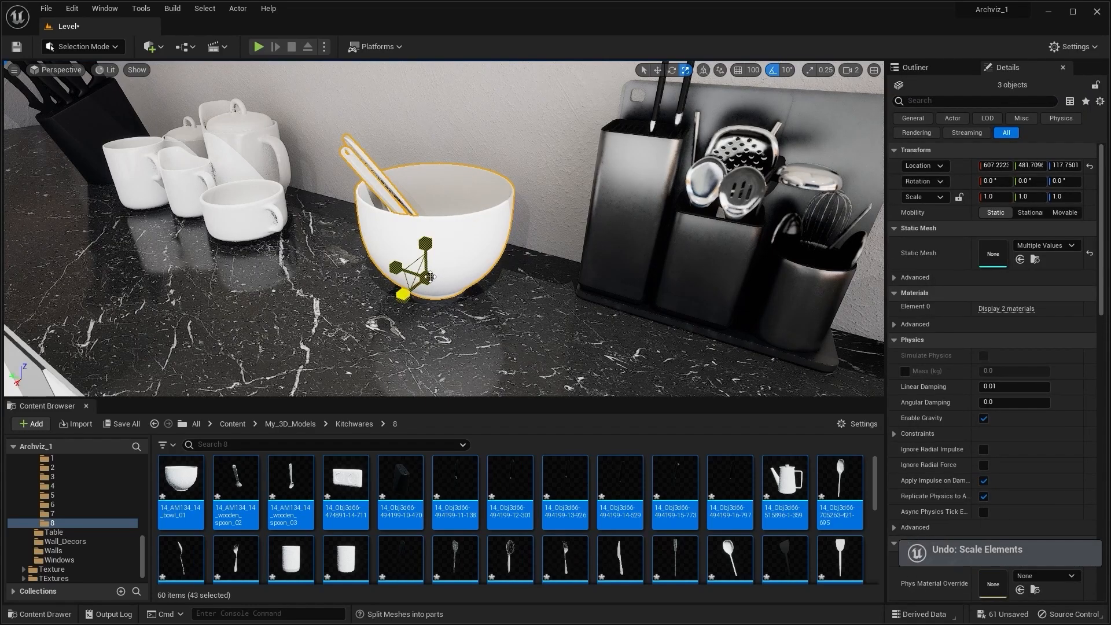
{"action": "key", "text": "Escape"}
Reselect the bowl set, move it closer to the wall at about X 604.69, Y 484.36, and deselect it
{"action": "right_click_drag", "start_coordinate": [403, 294], "coordinate": [405, 330]}
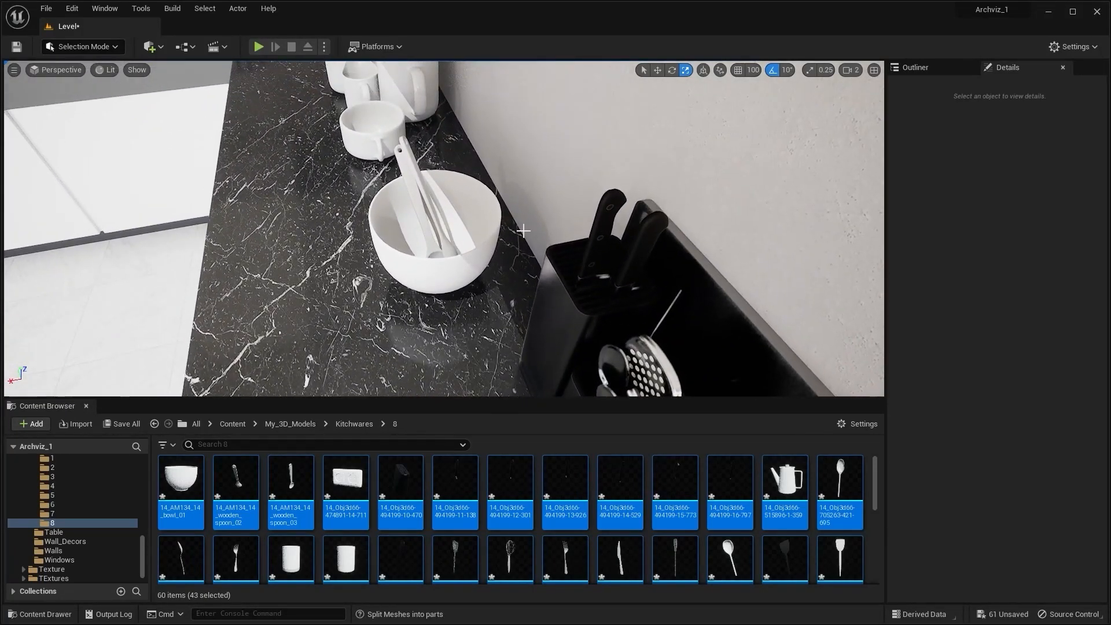
{"action": "left_click", "coordinate": [497, 238]}
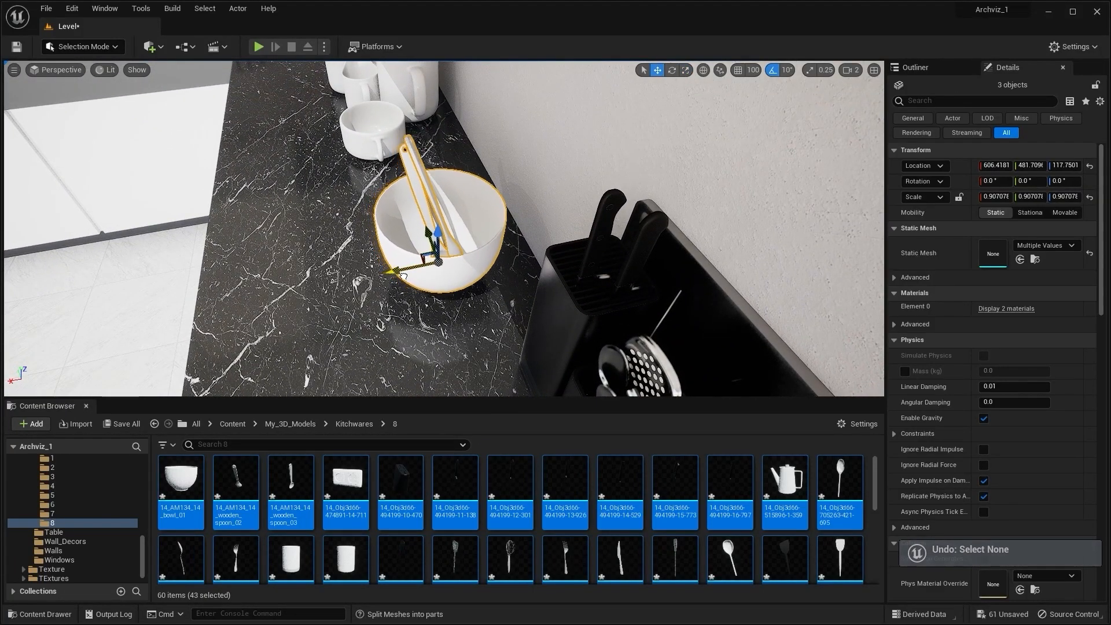
{"action": "left_click_drag", "start_coordinate": [446, 260], "coordinate": [550, 228], "text": "alt"}
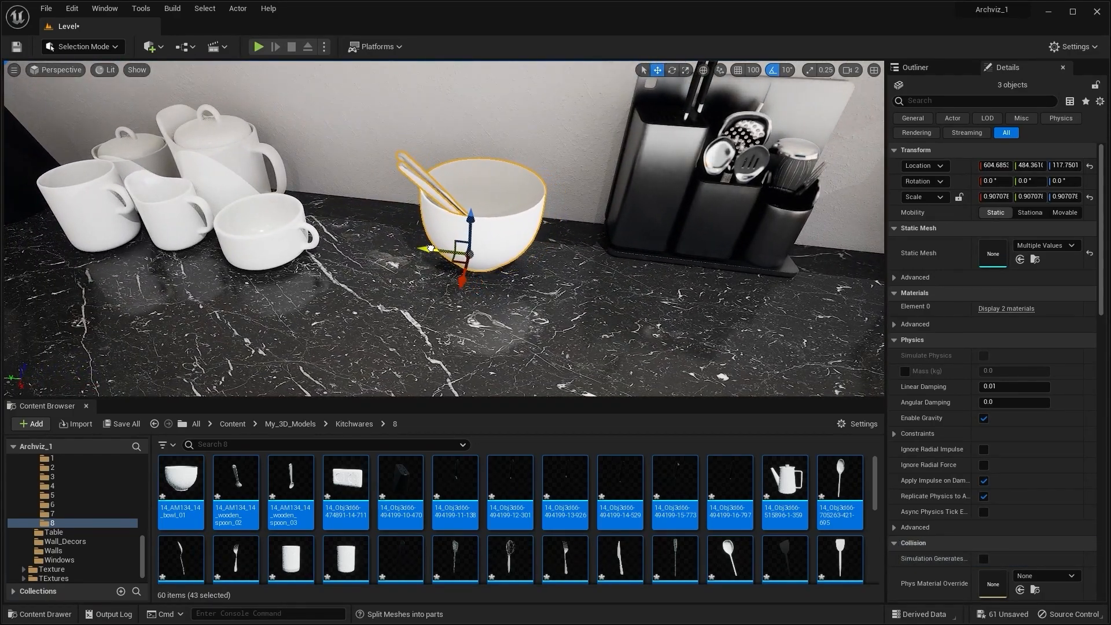
{"action": "key", "text": "Escape"}
Select the white teapot on the floor, move its pivot to its bottom with Edit Pivot, accept, and return to Selection mode
{"action": "right_click_drag", "start_coordinate": [533, 228], "coordinate": [735, 250]}
{"action": "left_click", "coordinate": [451, 249]}
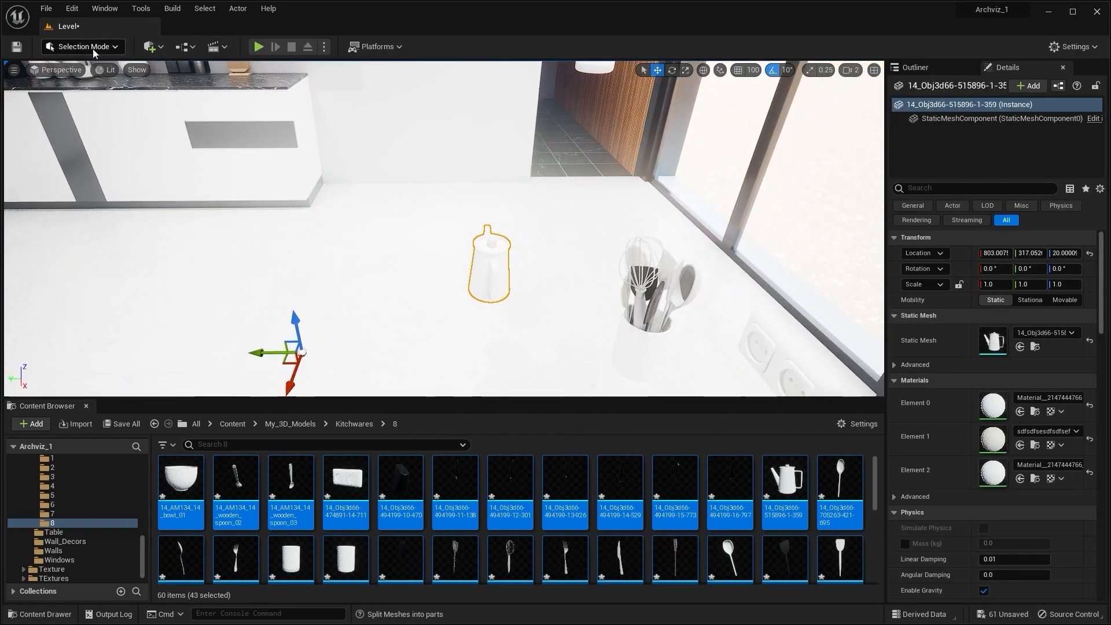
{"action": "left_click", "coordinate": [92, 49]}
{"action": "left_click", "coordinate": [111, 115]}
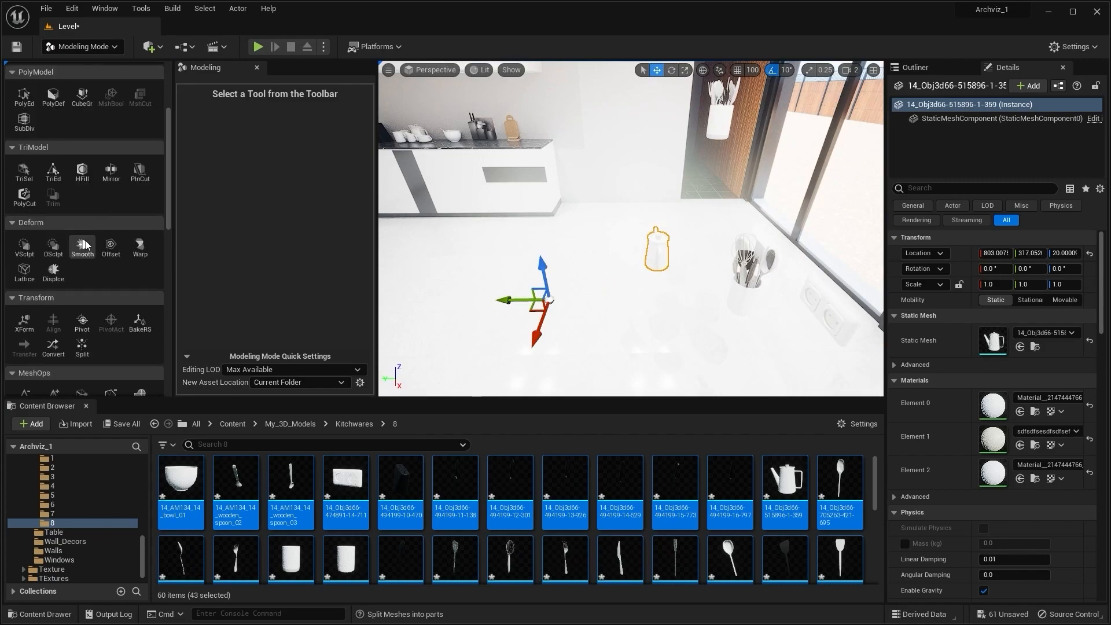
{"action": "left_click", "coordinate": [83, 249]}
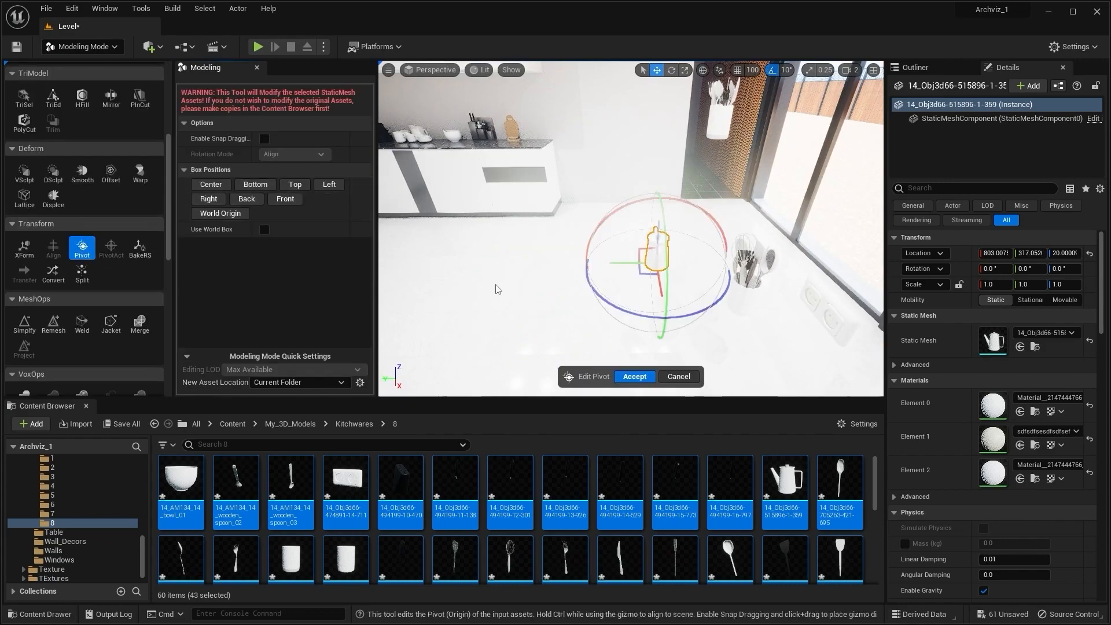
{"action": "left_click", "coordinate": [635, 376]}
{"action": "left_click", "coordinate": [84, 47]}
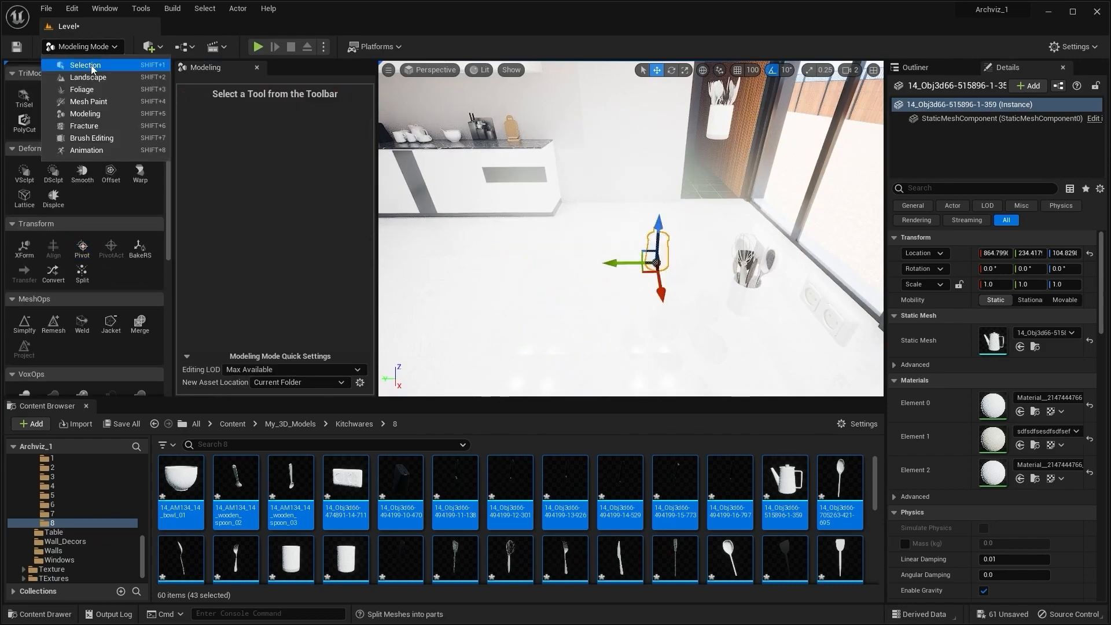
{"action": "left_click", "coordinate": [91, 65]}
Place the teapot on the countertop beside the plate stacks at about X 829.54, Y 645.86, Z 118.09, and deselect it
{"action": "left_click_drag", "start_coordinate": [473, 287], "coordinate": [456, 288], "text": "shift"}
{"action": "mouse_move", "coordinate": [611, 274]}
{"action": "right_mouse_down"}
{"action": "mouse_move", "coordinate": [524, 220]}
{"action": "mouse_move", "coordinate": [648, 216]}
{"action": "mouse_move", "coordinate": [611, 274]}
{"action": "right_mouse_up"}
{"action": "left_click_drag", "start_coordinate": [332, 323], "coordinate": [351, 300], "text": "shift"}
{"action": "right_click_drag", "start_coordinate": [322, 224], "coordinate": [221, 304]}
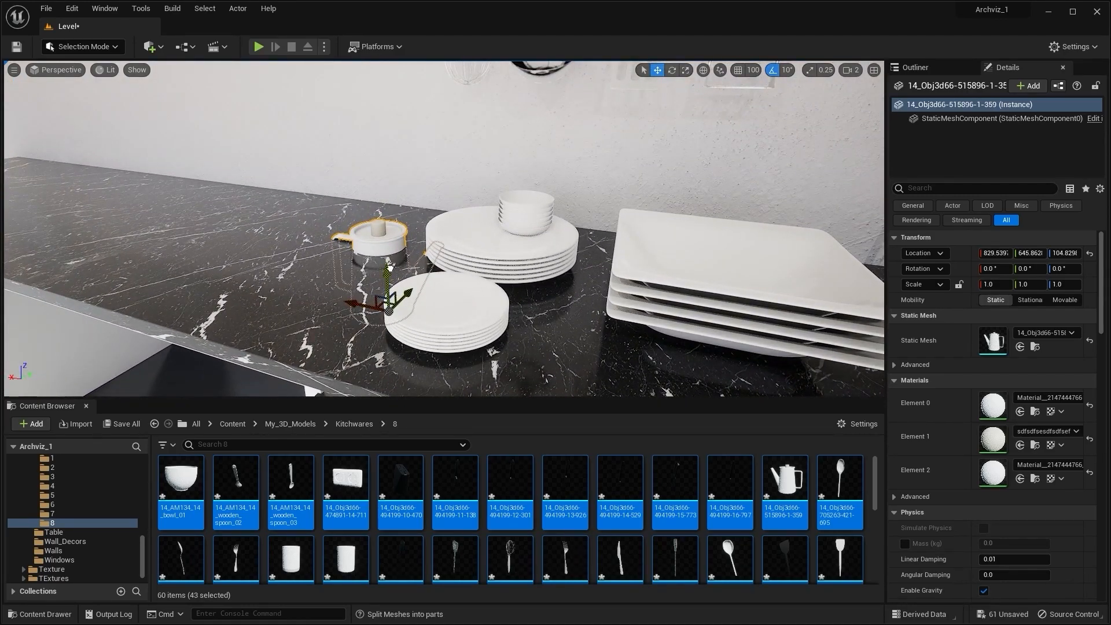
{"action": "right_click_drag", "start_coordinate": [372, 194], "coordinate": [405, 165]}
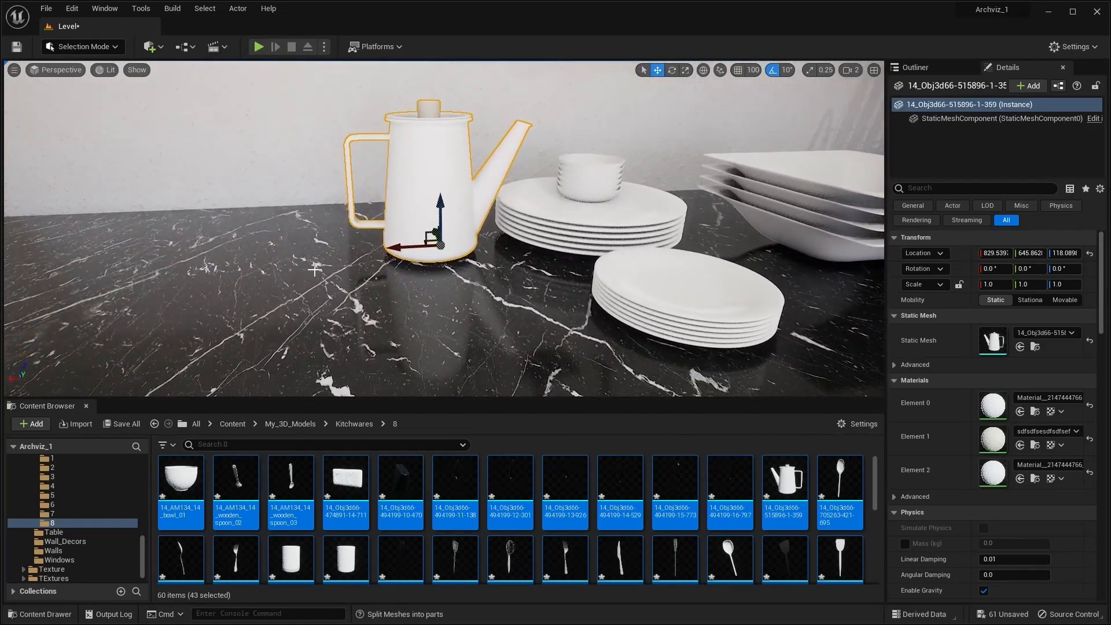
{"action": "right_click_drag", "start_coordinate": [406, 165], "coordinate": [523, 203]}
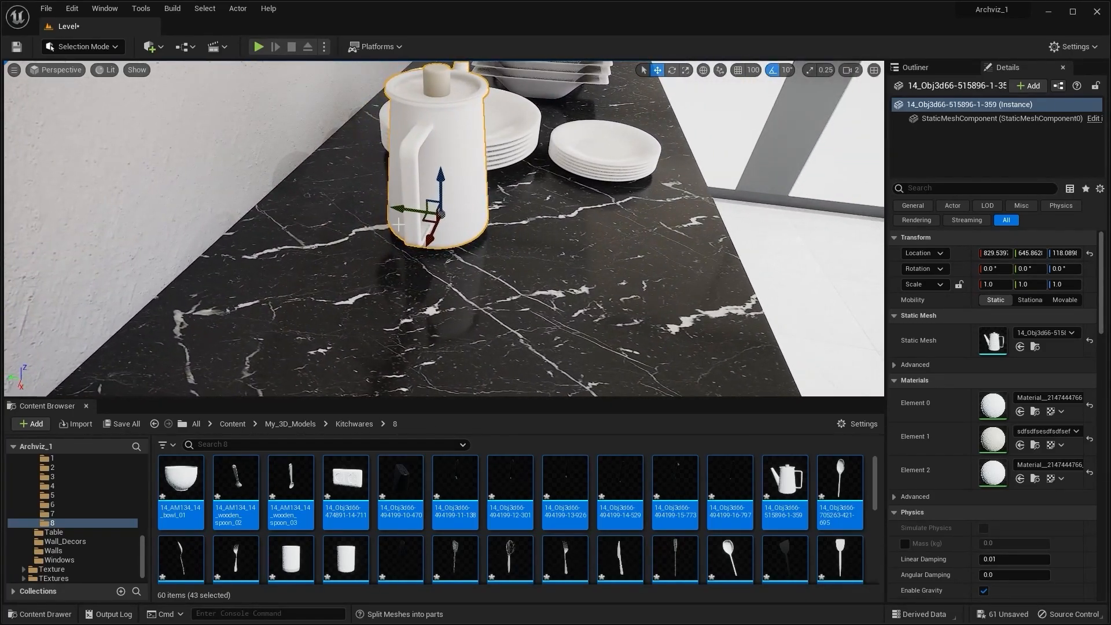
{"action": "key", "text": "Escape"}
Reselect the teapot, nudge its position on the countertop slightly, and deselect it
{"action": "right_click_drag", "start_coordinate": [352, 195], "coordinate": [446, 198]}
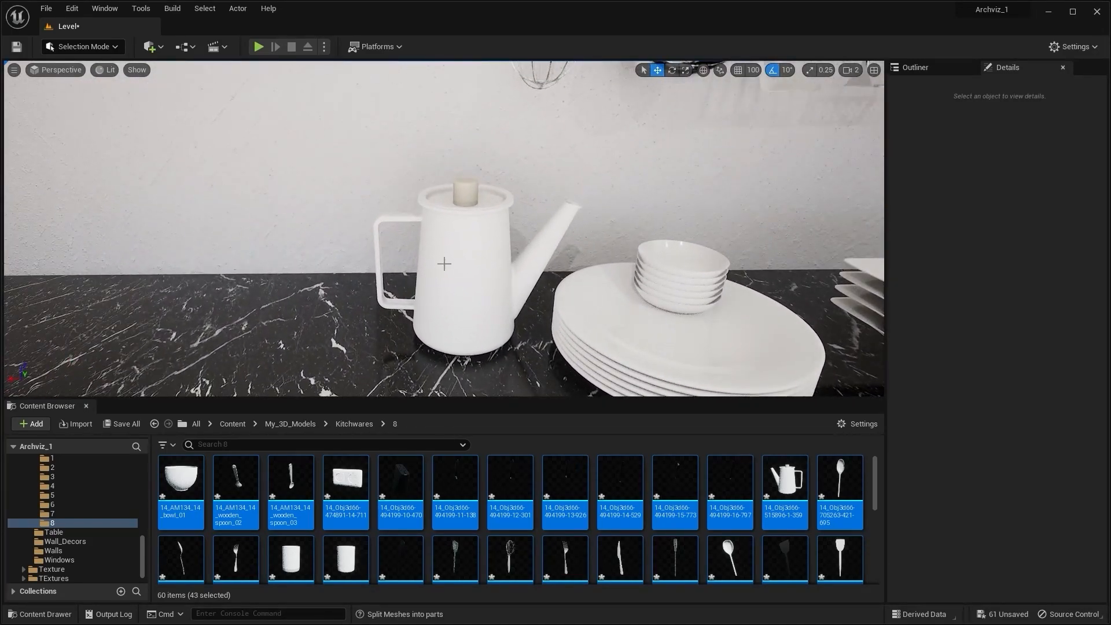
{"action": "left_click", "coordinate": [451, 327]}
{"action": "left_click_drag", "start_coordinate": [420, 327], "coordinate": [424, 328]}
{"action": "key", "text": "Escape"}
Select the white utensil holder on the floor together with its spatulas, spoons and whisk
{"action": "right_click_drag", "start_coordinate": [423, 327], "coordinate": [511, 332]}
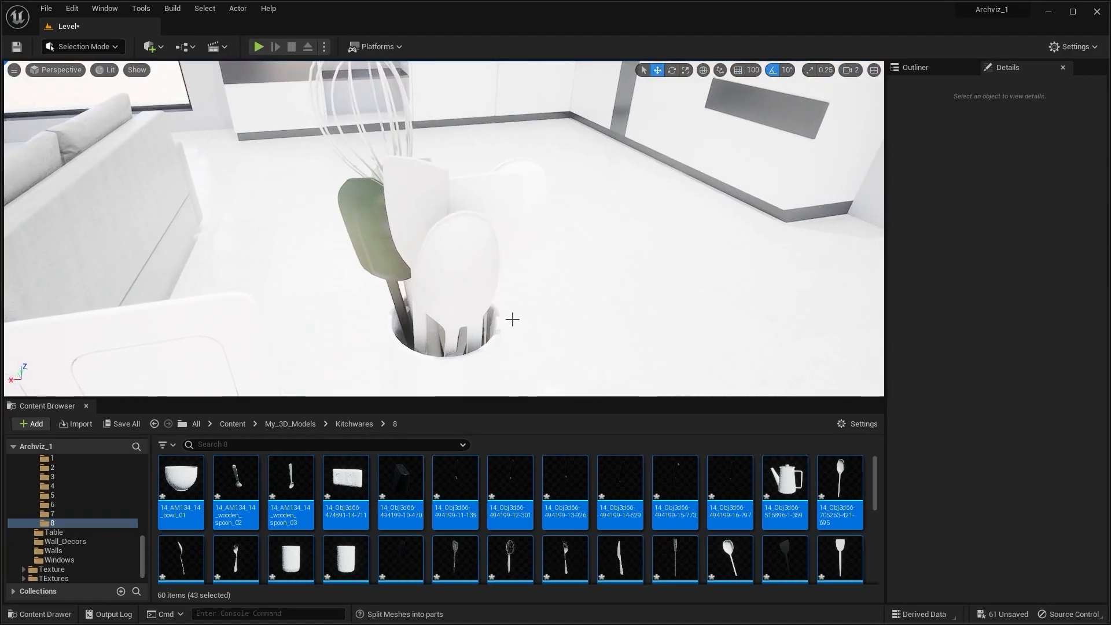
{"action": "left_click", "coordinate": [499, 328]}
{"action": "right_click_drag", "start_coordinate": [437, 257], "coordinate": [220, 257]}
{"action": "left_click", "coordinate": [431, 201], "text": "ctrl"}
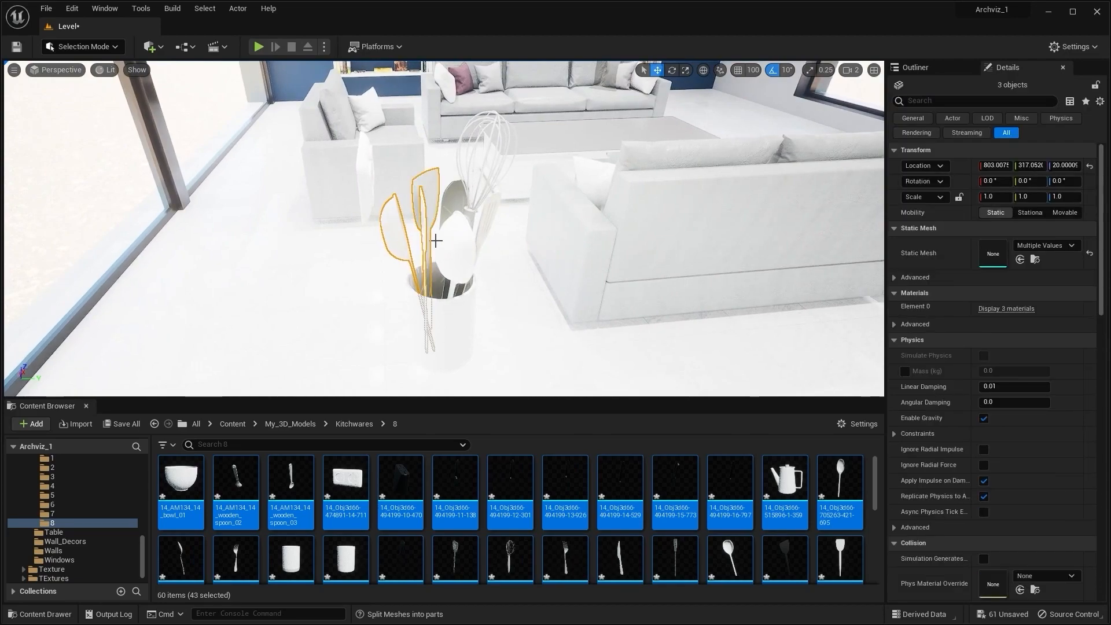
{"action": "left_click", "coordinate": [468, 178], "text": "ctrl"}
{"action": "right_click_drag", "start_coordinate": [469, 178], "coordinate": [347, 191]}
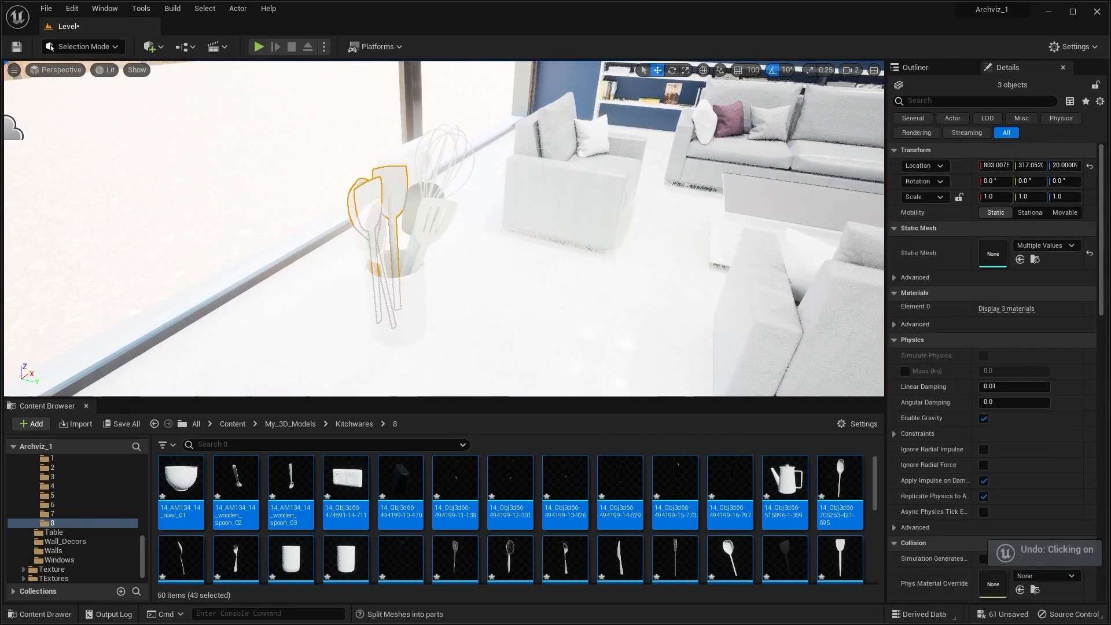
{"action": "right_click_drag", "start_coordinate": [492, 201], "coordinate": [574, 255]}
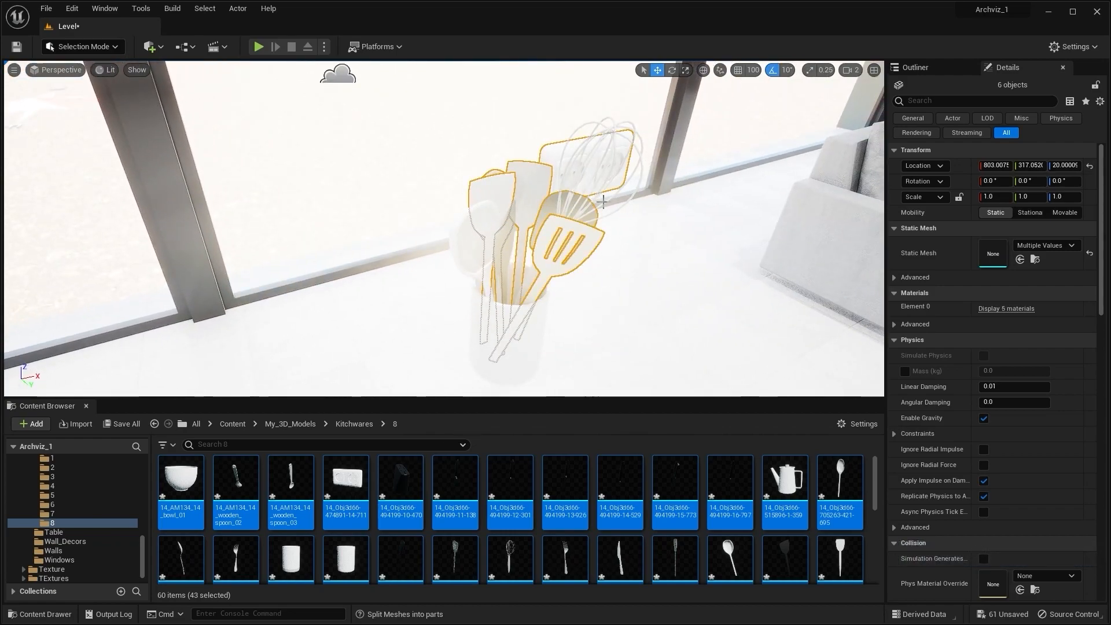
{"action": "right_click_drag", "start_coordinate": [492, 231], "coordinate": [556, 223]}
{"action": "left_click", "coordinate": [354, 229], "text": "ctrl"}
{"action": "right_click_drag", "start_coordinate": [354, 229], "coordinate": [301, 229]}
{"action": "right_click_drag", "start_coordinate": [444, 229], "coordinate": [218, 232]}
{"action": "right_click_drag", "start_coordinate": [552, 247], "coordinate": [486, 260]}
{"action": "left_click", "coordinate": [518, 261], "text": "ctrl"}
Select the PostProcessVolume and lower its Exposure Compensation to about -1.18
{"action": "left_click", "coordinate": [921, 68]}
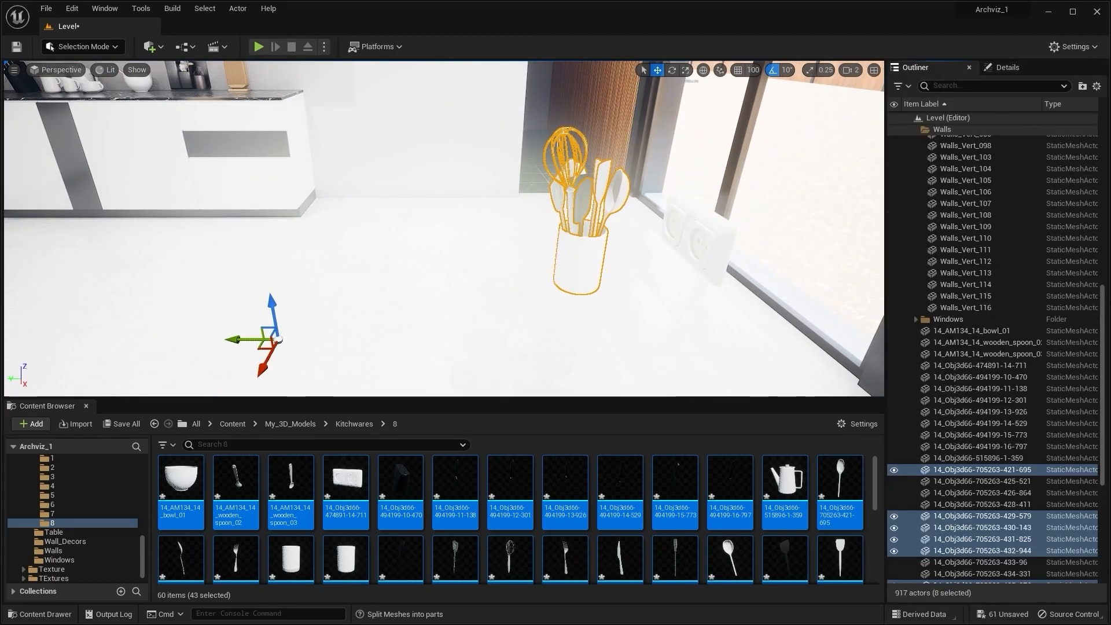
{"action": "left_click_drag", "start_coordinate": [1105, 310], "coordinate": [1100, 119]}
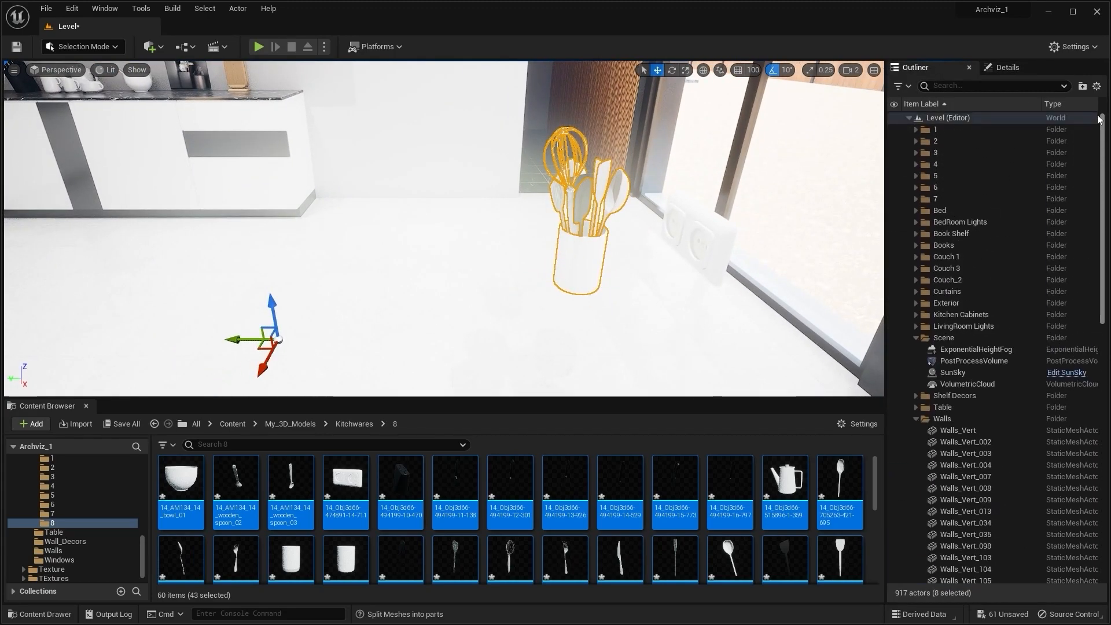
{"action": "left_click", "coordinate": [974, 363]}
{"action": "left_click", "coordinate": [1016, 71]}
{"action": "left_click_drag", "start_coordinate": [1015, 383], "coordinate": [972, 383]}
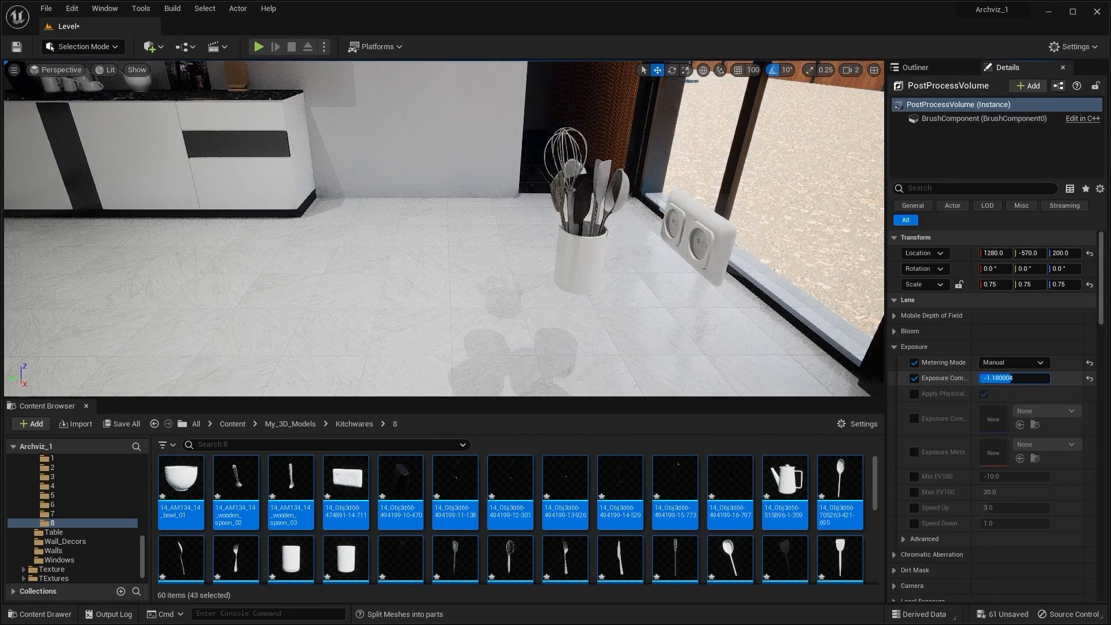
Select the utensil holder on the floor again and add the utensils inside it to the selection
{"action": "key", "text": "w"}
{"action": "right_click_drag", "start_coordinate": [443, 229], "coordinate": [496, 213]}
{"action": "left_click", "coordinate": [495, 213]}
{"action": "left_click", "coordinate": [475, 233], "text": "ctrl"}
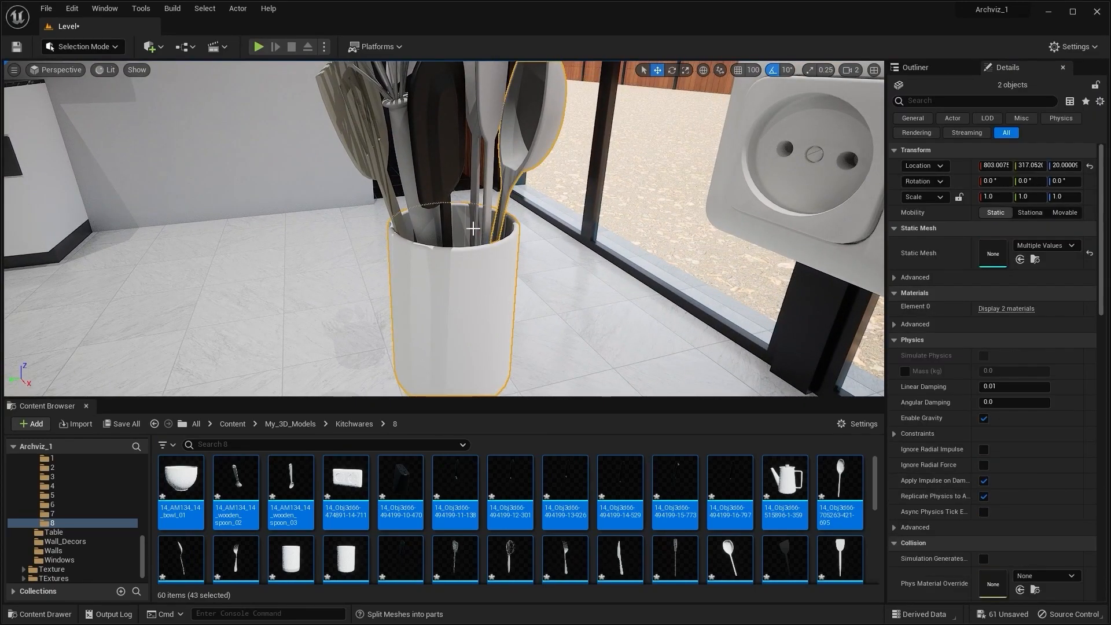
{"action": "right_click_drag", "start_coordinate": [441, 219], "coordinate": [405, 246]}
{"action": "key", "text": "s"}
{"action": "key", "text": "w"}
{"action": "key", "text": "d"}
{"action": "left_click", "coordinate": [422, 210], "text": "ctrl"}
{"action": "key", "text": "s"}
{"action": "key", "text": "s"}
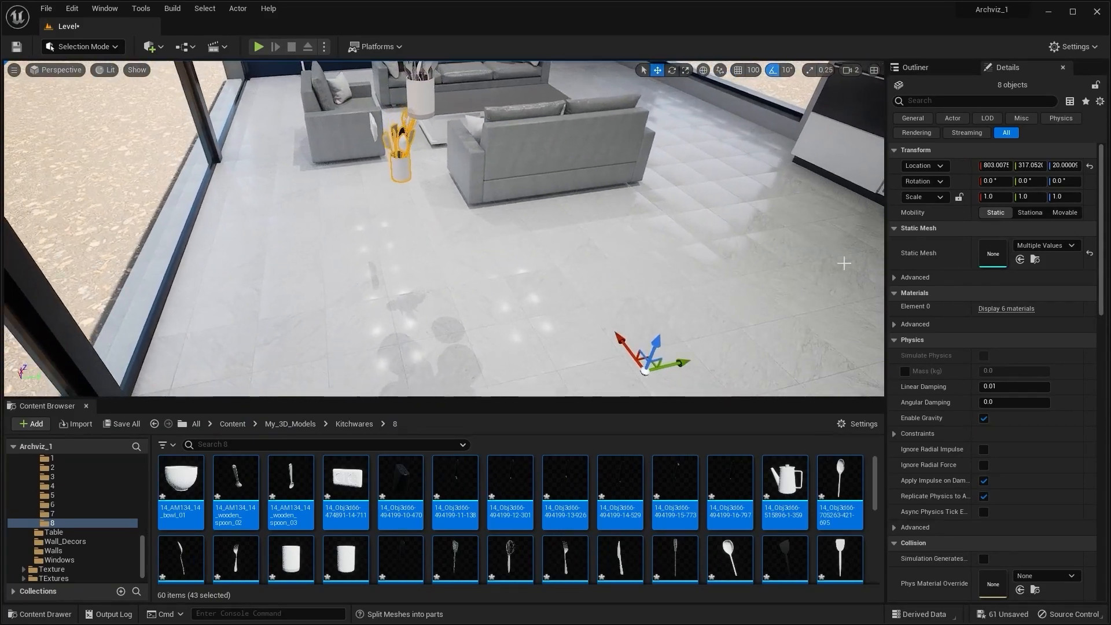
Undo the last selection change and complete the selection with the remaining utensil in the holder
{"action": "key", "text": "ctrl+z"}
{"action": "right_click_drag", "start_coordinate": [470, 202], "coordinate": [400, 171]}
{"action": "key", "text": "w"}
{"action": "key", "text": "d"}
{"action": "right_click_drag", "start_coordinate": [536, 206], "coordinate": [547, 237]}
{"action": "key", "text": "a"}
{"action": "key", "text": "s"}
Move the utensil holder set along Y to about 670.99, in front of the cabinet near the teapot
{"action": "mouse_move", "coordinate": [666, 350]}
{"action": "right_mouse_down"}
{"action": "mouse_move", "coordinate": [640, 324]}
{"action": "mouse_move", "coordinate": [666, 349]}
{"action": "right_mouse_up"}
{"action": "key", "text": "s"}
{"action": "left_click_drag", "start_coordinate": [576, 374], "coordinate": [637, 378], "text": "shift"}
{"action": "right_click_drag", "start_coordinate": [570, 375], "coordinate": [677, 362]}
{"action": "key", "text": "a"}
{"action": "key", "text": "w"}
{"action": "key", "text": "s"}
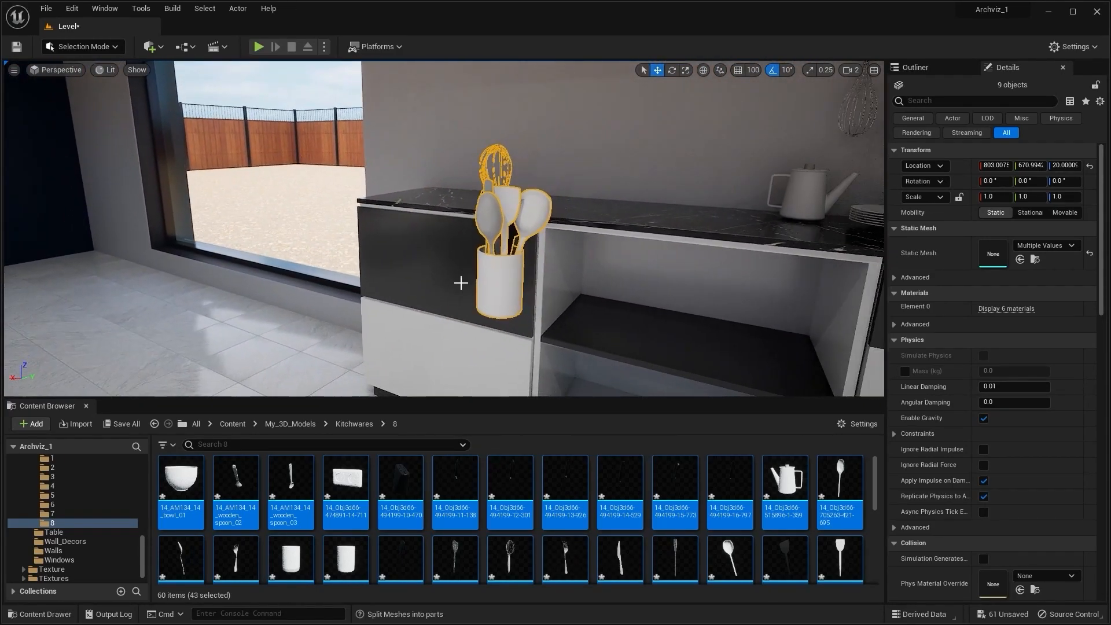
Set the pivot of the selected utensil holder set to the bottom of its bounding box and return to selection mode
{"action": "left_click", "coordinate": [104, 47]}
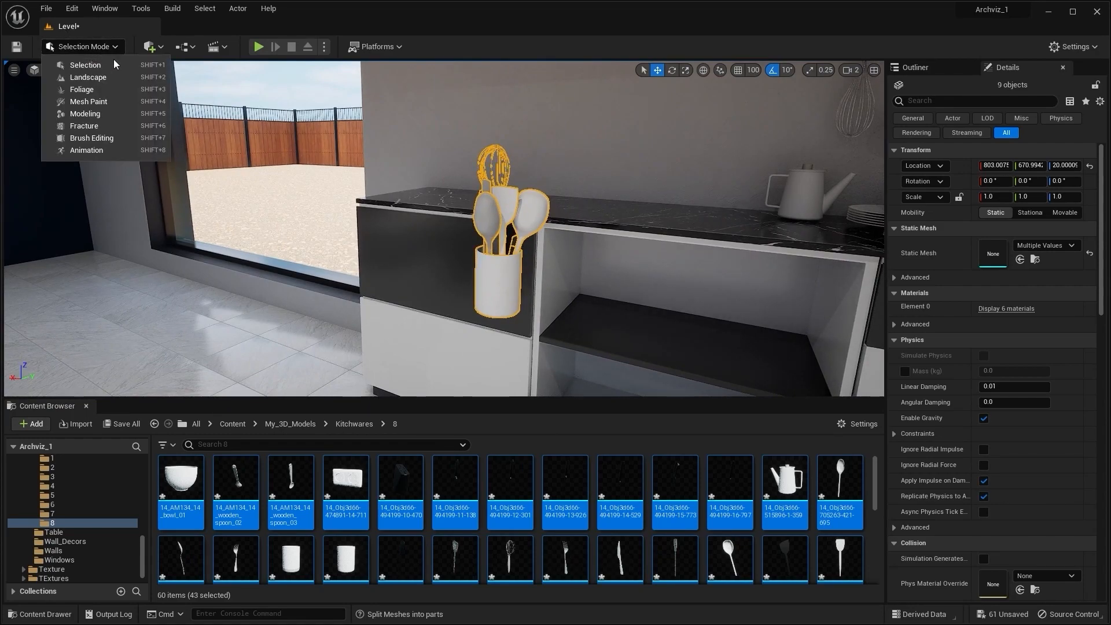
{"action": "left_click", "coordinate": [118, 110]}
{"action": "scroll", "coordinate": [120, 256], "scroll_direction": "down", "scroll_amount": 3}
{"action": "scroll", "coordinate": [120, 256], "scroll_direction": "down", "scroll_amount": 3}
{"action": "left_click", "coordinate": [82, 211]}
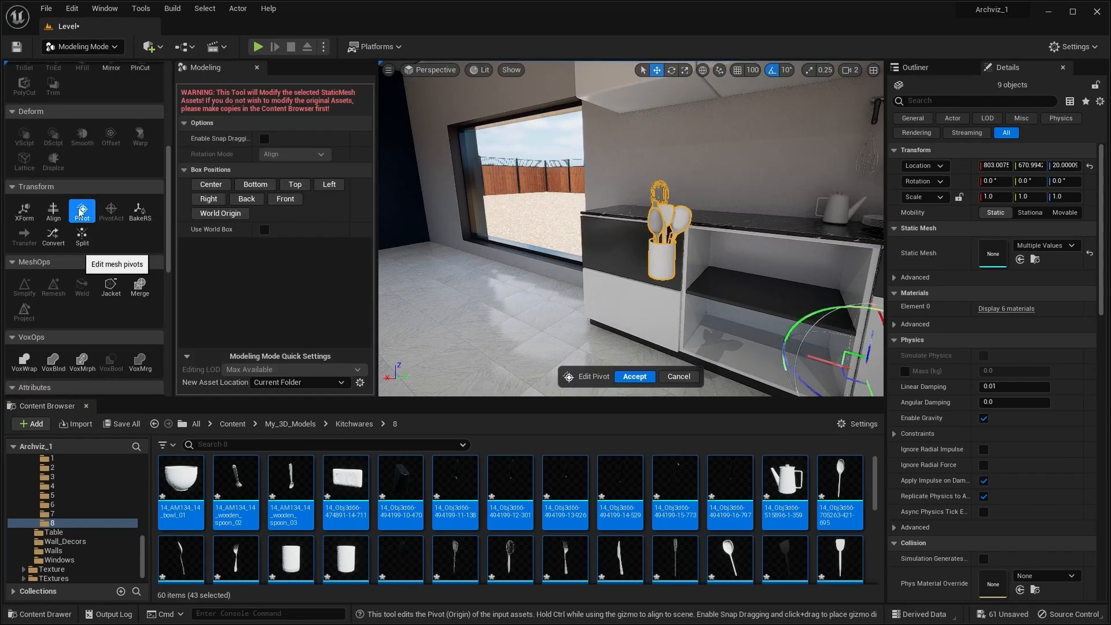
{"action": "left_click", "coordinate": [255, 184]}
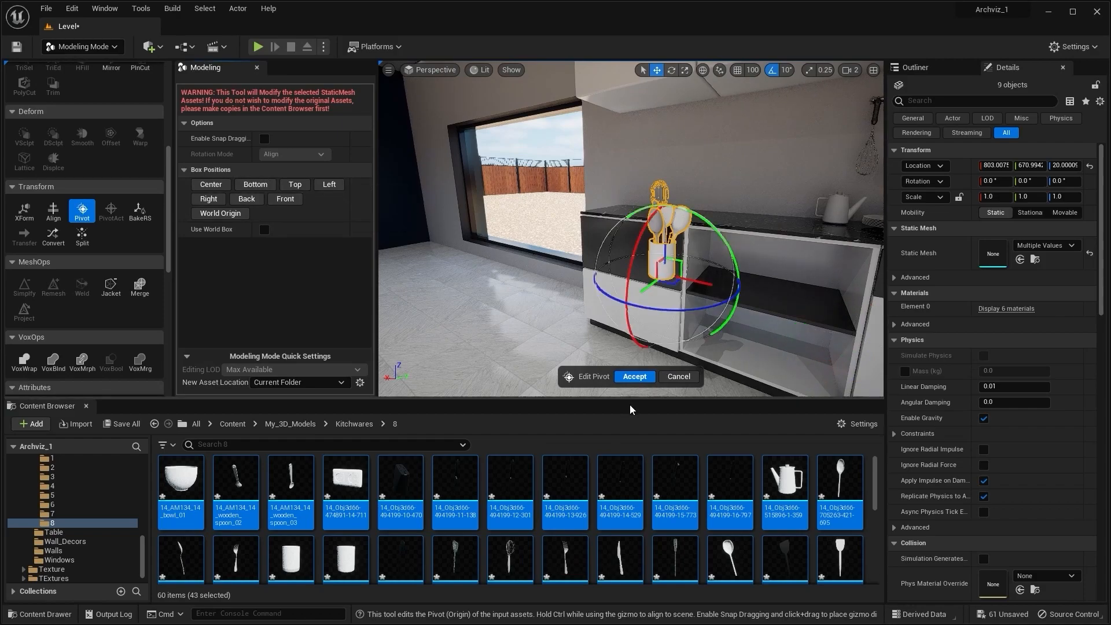
{"action": "left_click", "coordinate": [636, 377]}
{"action": "left_click", "coordinate": [78, 49]}
{"action": "left_click", "coordinate": [112, 67]}
Move the utensil holder set over the countertop beside the teapot, to about X 856.45, Y 640.24, Z 121.28
{"action": "right_click_drag", "start_coordinate": [433, 260], "coordinate": [676, 260]}
{"action": "right_click_drag", "start_coordinate": [526, 206], "coordinate": [521, 206]}
{"action": "left_click", "coordinate": [525, 207]}
{"action": "key", "text": "ctrl+z"}
{"action": "left_click_drag", "start_coordinate": [516, 217], "coordinate": [243, 166]}
{"action": "right_click_drag", "start_coordinate": [243, 166], "coordinate": [371, 224]}
{"action": "right_click_drag", "start_coordinate": [418, 189], "coordinate": [573, 188]}
{"action": "left_click_drag", "start_coordinate": [491, 198], "coordinate": [523, 190], "text": "shift"}
{"action": "right_click_drag", "start_coordinate": [524, 190], "coordinate": [413, 202]}
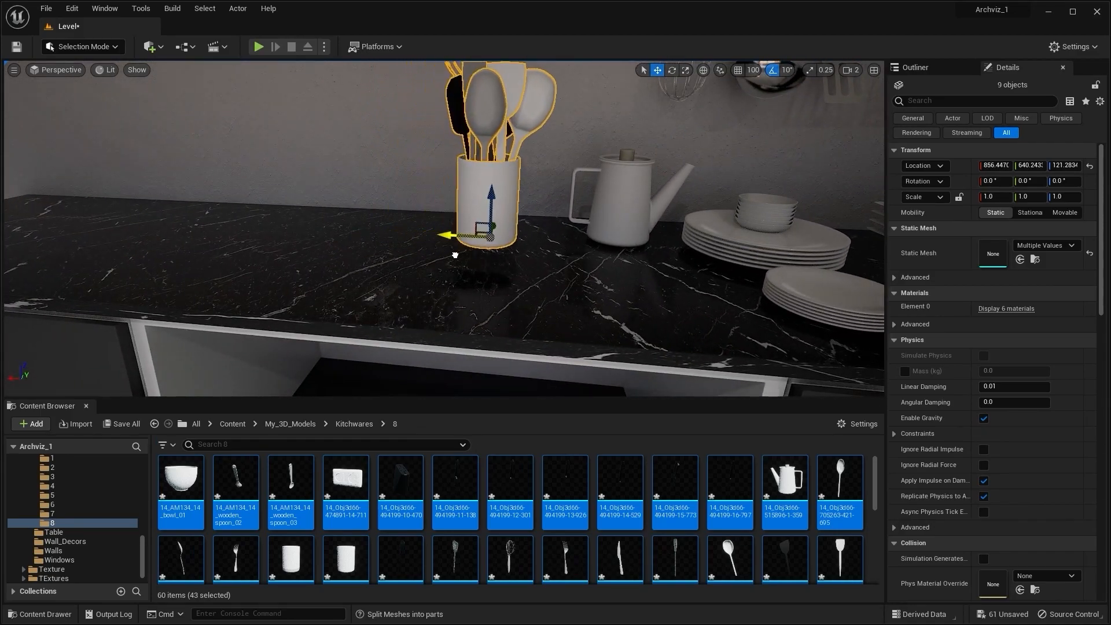
Rest the utensil holder set on the countertop near the wall, at about X 854.43, Y 652.55, Z 117.75, and deselect it
{"action": "right_click_drag", "start_coordinate": [505, 261], "coordinate": [375, 226]}
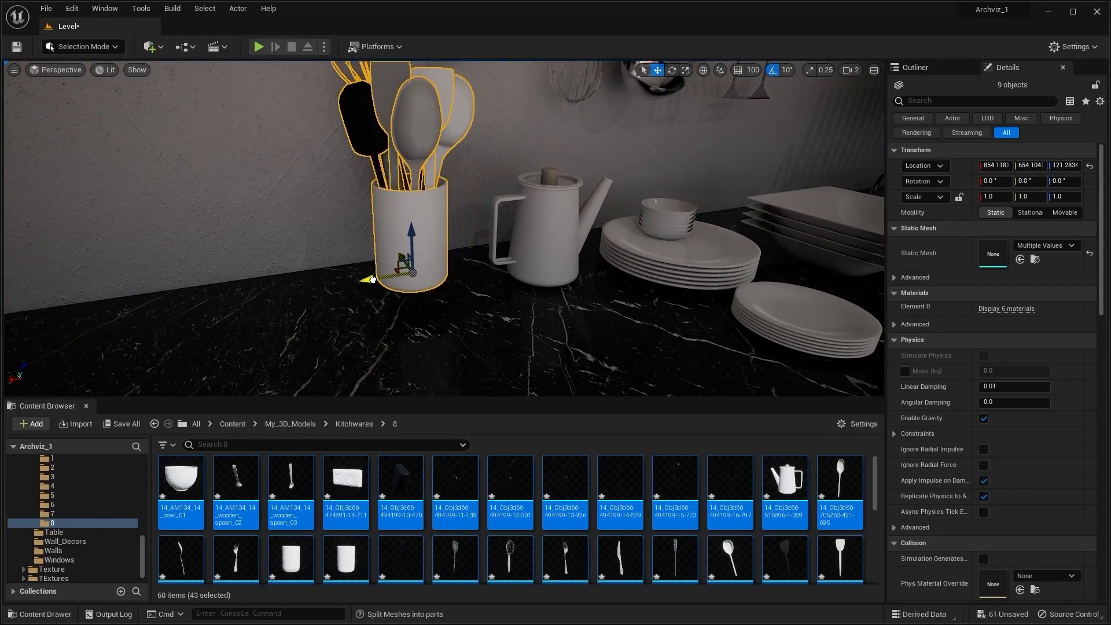
{"action": "left_click_drag", "start_coordinate": [377, 279], "coordinate": [371, 280]}
{"action": "right_click_drag", "start_coordinate": [372, 280], "coordinate": [341, 243]}
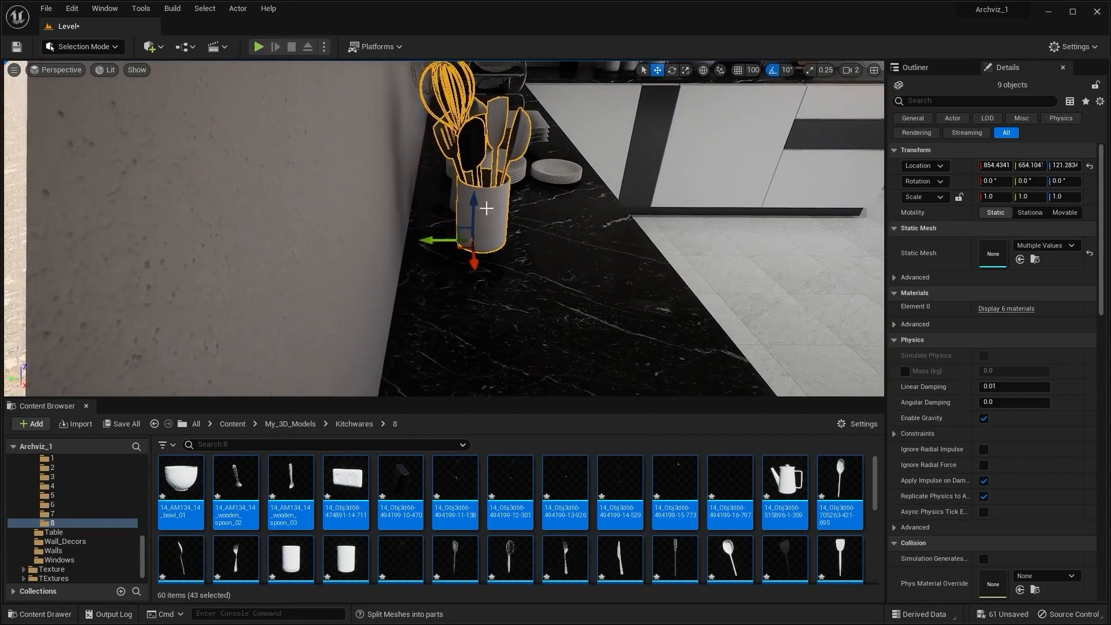
{"action": "right_click_drag", "start_coordinate": [440, 241], "coordinate": [405, 229]}
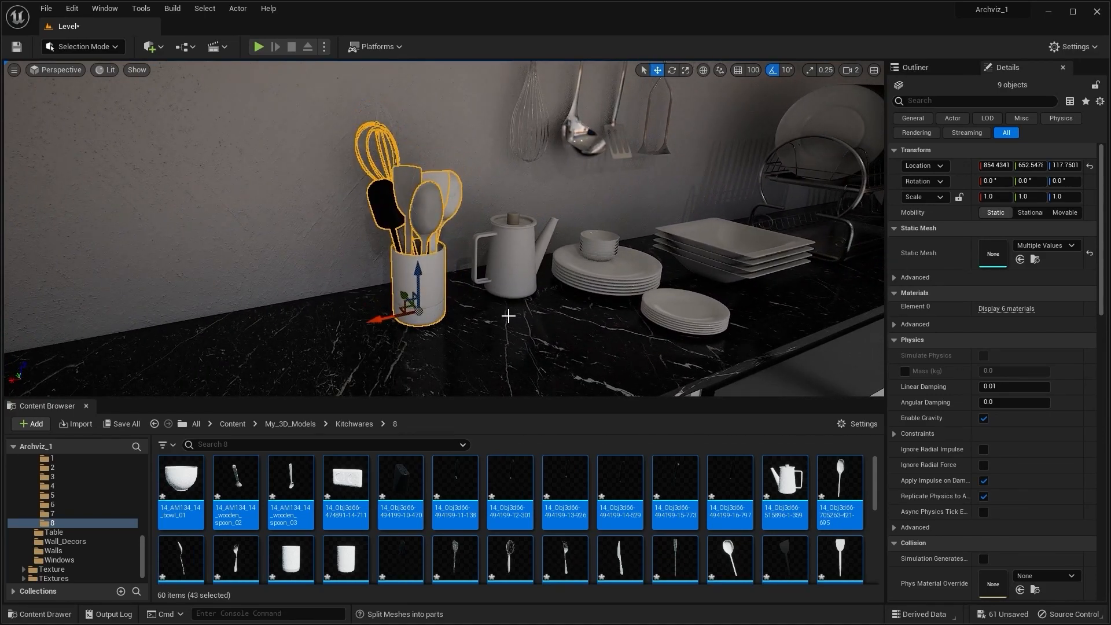
{"action": "key", "text": "Escape"}
Select the double power socket away from the counter, set its pivot to its center and return to selection mode
{"action": "right_click_drag", "start_coordinate": [528, 322], "coordinate": [480, 282]}
{"action": "left_click", "coordinate": [461, 230]}
{"action": "right_click_drag", "start_coordinate": [461, 230], "coordinate": [156, 226]}
{"action": "left_click", "coordinate": [99, 46]}
{"action": "left_click", "coordinate": [109, 113]}
{"action": "scroll", "coordinate": [85, 212], "scroll_direction": "down", "scroll_amount": 5}
{"action": "left_click", "coordinate": [81, 213]}
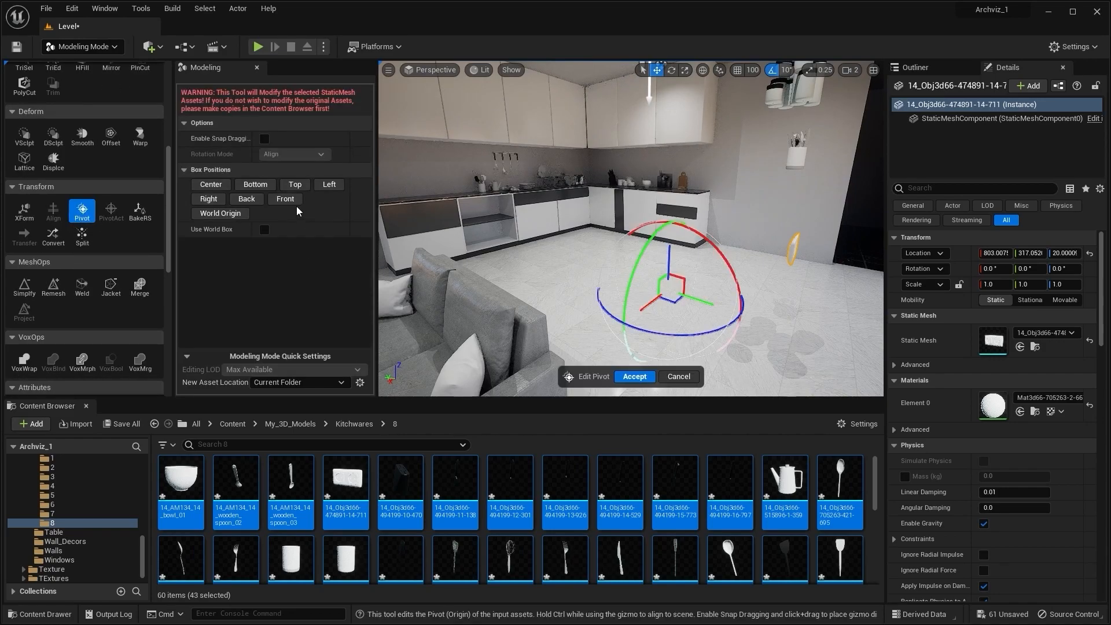
{"action": "left_click", "coordinate": [222, 185]}
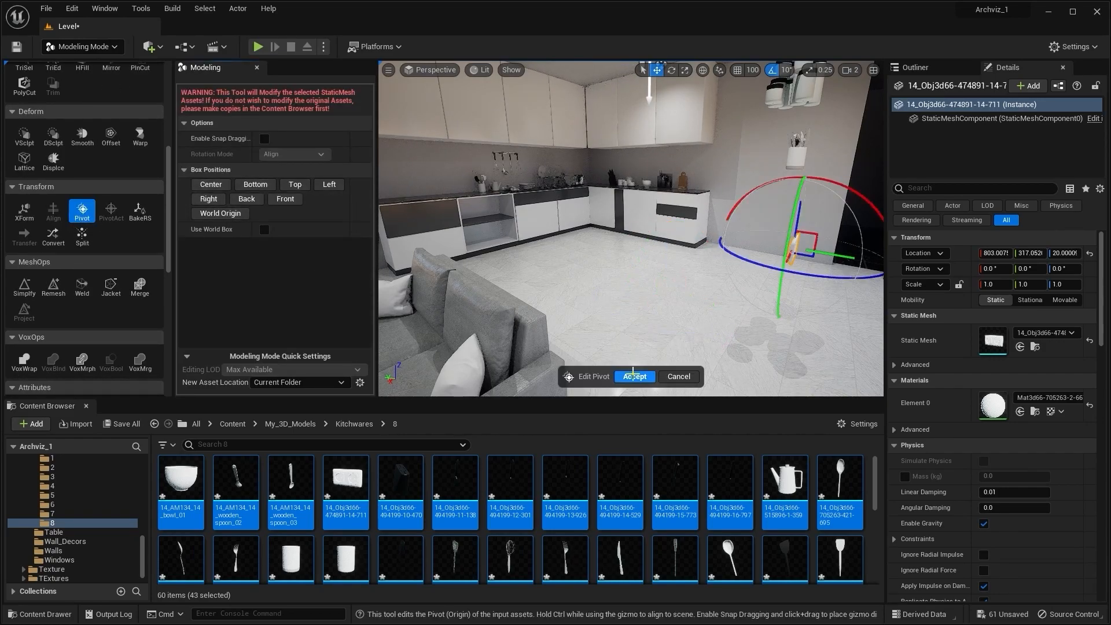
{"action": "left_click", "coordinate": [635, 377]}
{"action": "left_click", "coordinate": [102, 48]}
{"action": "left_click", "coordinate": [87, 65]}
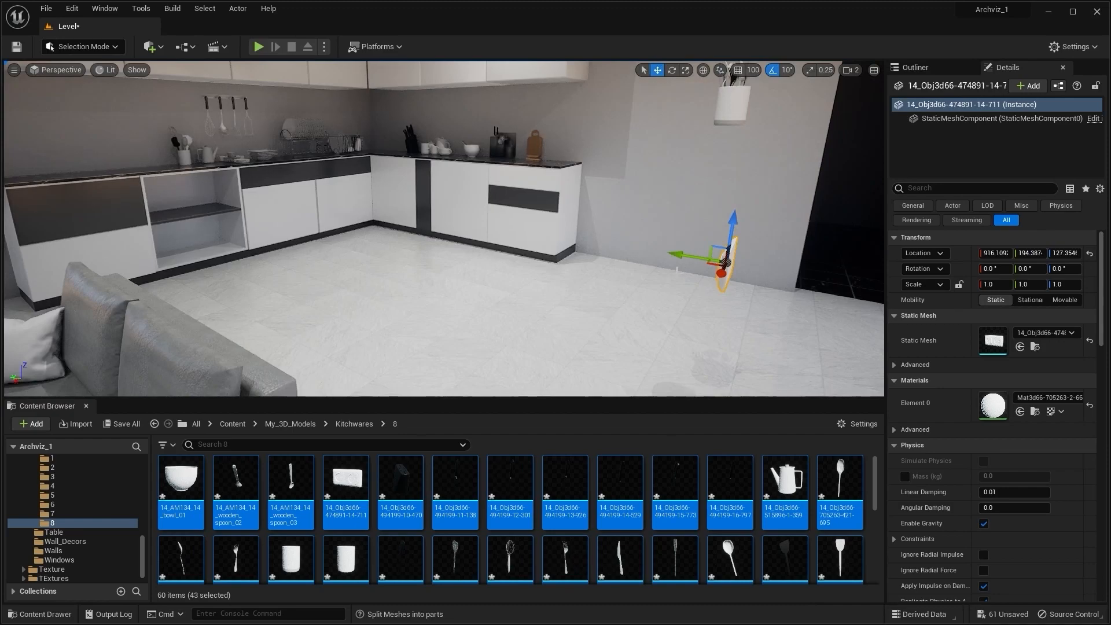
Move the double socket along Y to about 642.70, over the countertop, and rotate it to -180° around Z
{"action": "left_click_drag", "start_coordinate": [702, 263], "coordinate": [627, 260], "text": "shift"}
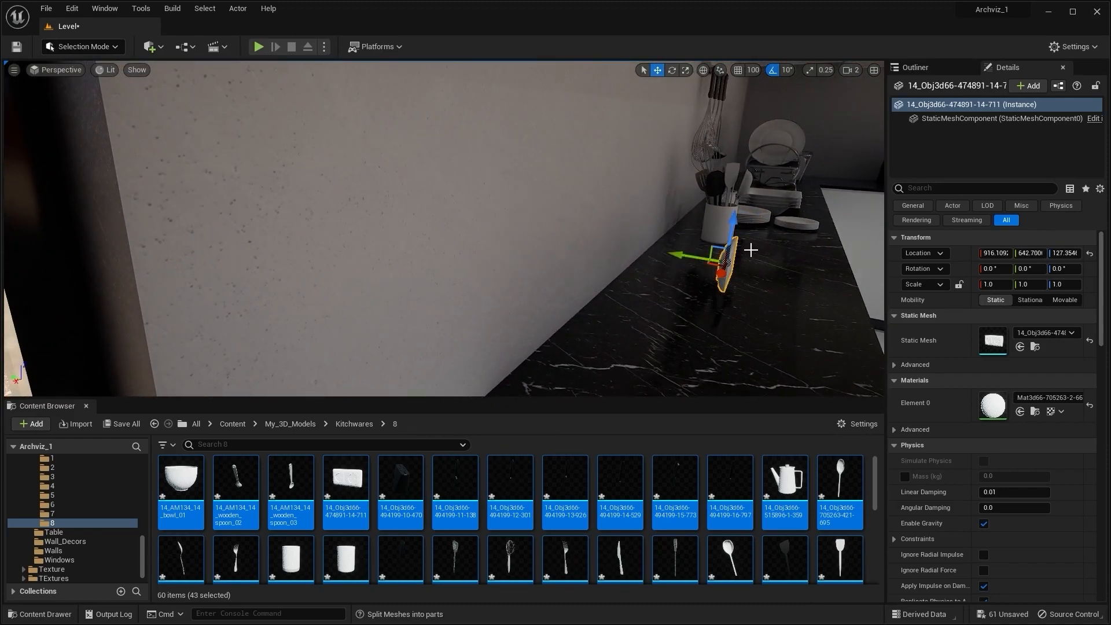
{"action": "right_click_drag", "start_coordinate": [752, 248], "coordinate": [793, 228]}
{"action": "key", "text": "f"}
{"action": "key", "text": "e"}
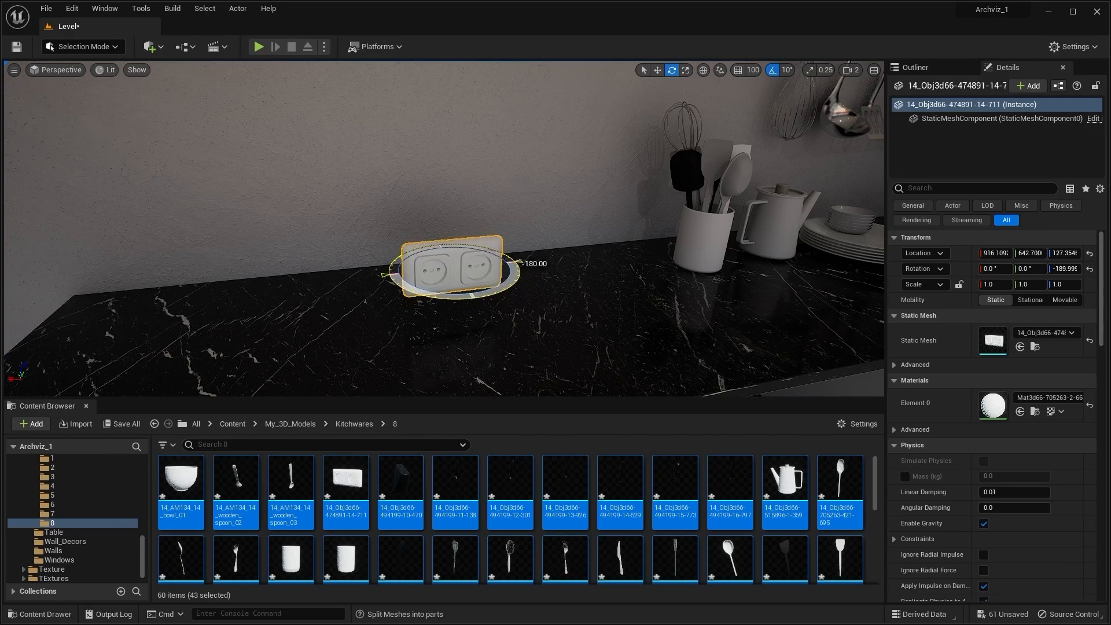
Raise the double socket to about Z 170.86 and push it along Y against the wall behind the countertop
{"action": "left_click_drag", "start_coordinate": [453, 201], "coordinate": [453, 72]}
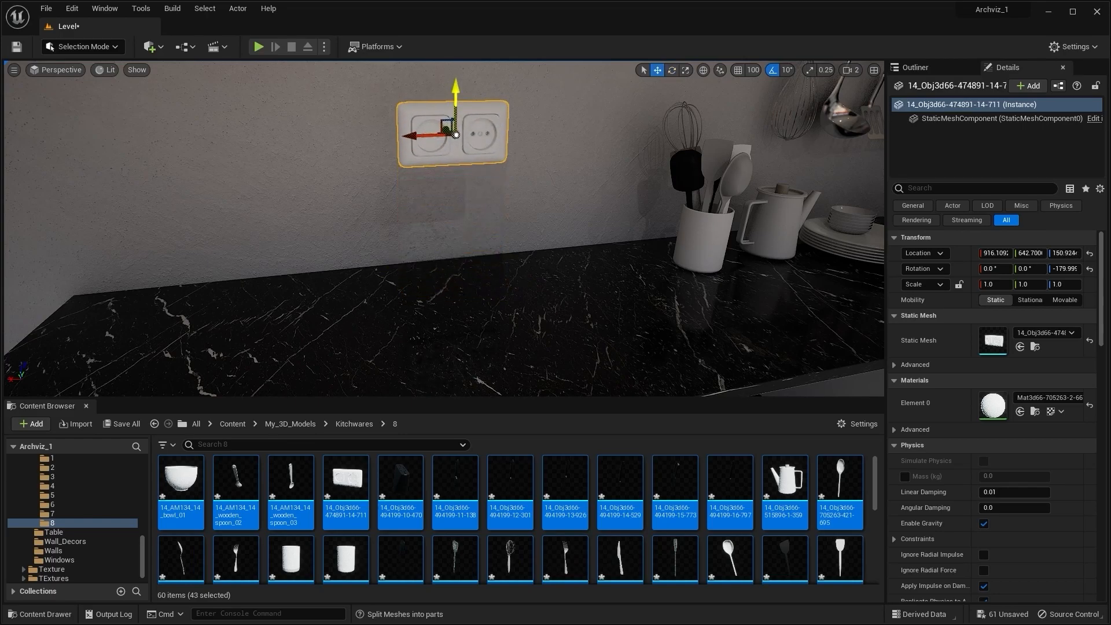
{"action": "key", "text": "f"}
{"action": "left_click", "coordinate": [429, 169]}
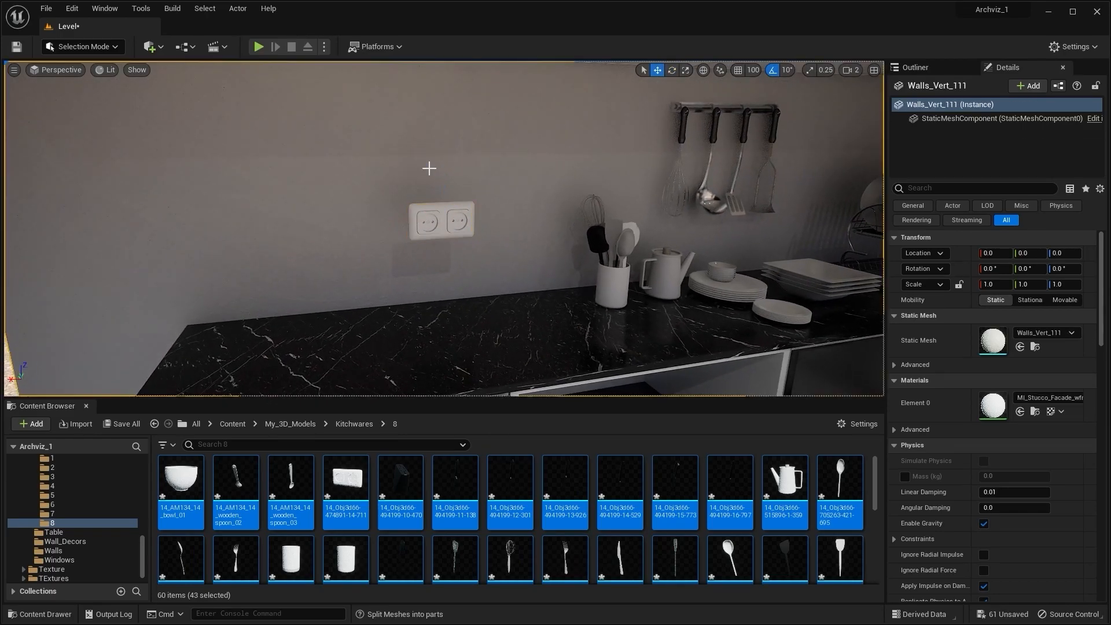
{"action": "left_click", "coordinate": [436, 214]}
{"action": "right_click_drag", "start_coordinate": [415, 132], "coordinate": [520, 110]}
{"action": "right_click_drag", "start_coordinate": [619, 229], "coordinate": [616, 229]}
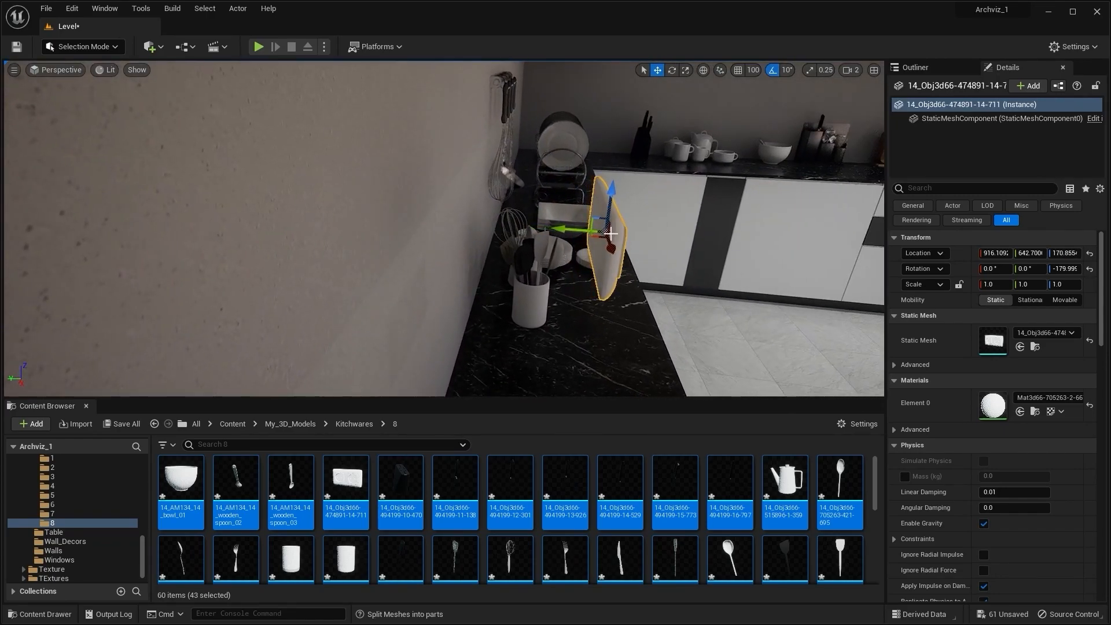
{"action": "left_click_drag", "start_coordinate": [570, 230], "coordinate": [457, 199]}
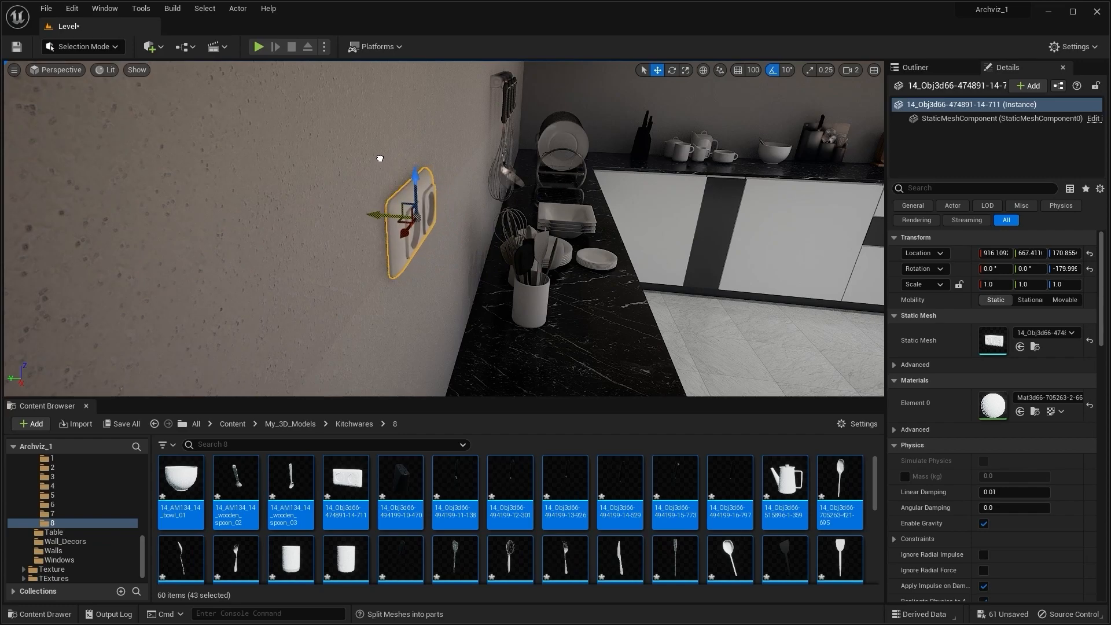
{"action": "key", "text": "Escape"}
Lower the double socket on the wall to about Z 162.36 and deselect it
{"action": "right_click_drag", "start_coordinate": [518, 234], "coordinate": [417, 233]}
{"action": "right_click_drag", "start_coordinate": [498, 159], "coordinate": [441, 179]}
{"action": "left_click", "coordinate": [449, 180]}
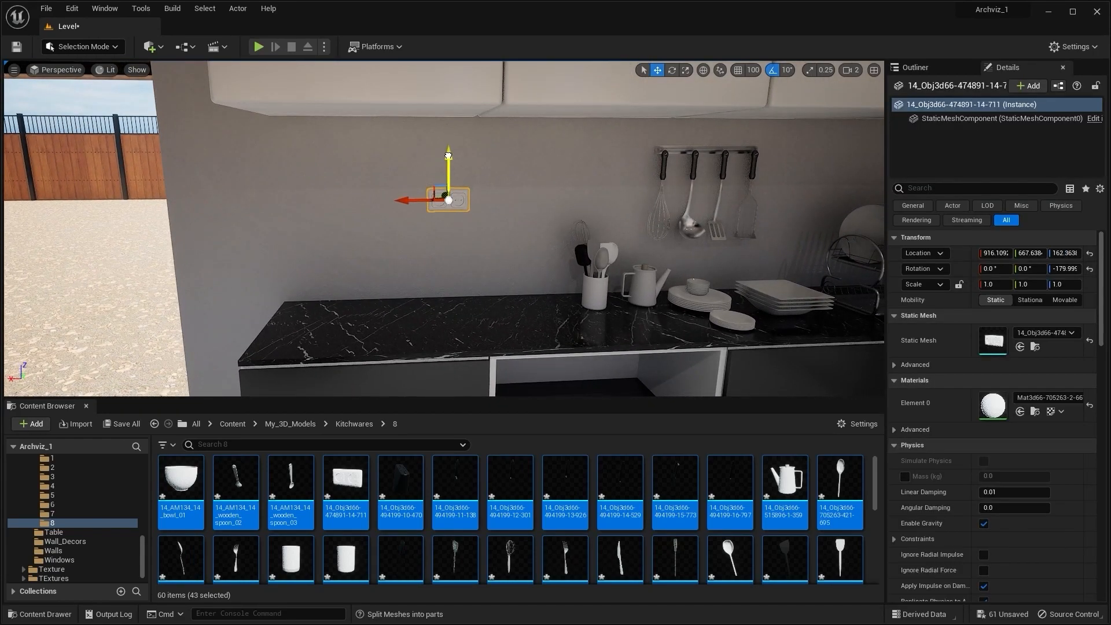
{"action": "key", "text": "Escape"}
Select the cutlery holder near the window and add the cutlery inside it to the selection
{"action": "right_click_drag", "start_coordinate": [426, 247], "coordinate": [408, 290]}
{"action": "key", "text": "w"}
{"action": "left_click", "coordinate": [418, 245]}
{"action": "key", "text": "e"}
{"action": "key", "text": "w"}
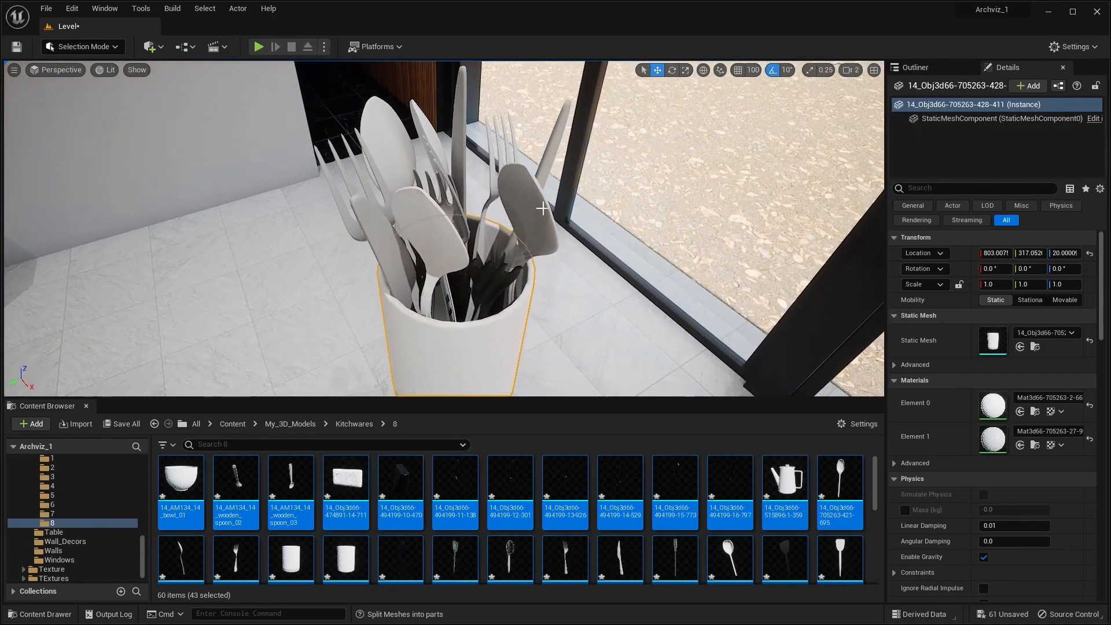
{"action": "left_click", "coordinate": [489, 276], "text": "ctrl"}
{"action": "left_click", "coordinate": [431, 268], "text": "ctrl"}
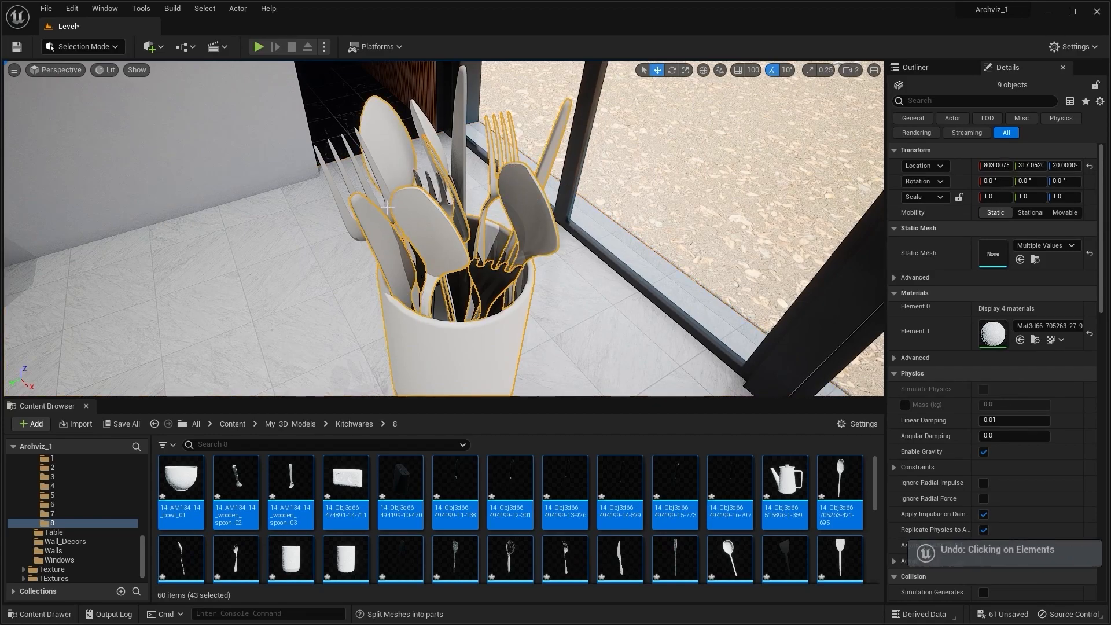
Complete the selection with the remaining cutlery in the holder, keeping the window out of it
{"action": "right_click_drag", "start_coordinate": [458, 127], "coordinate": [460, 125]}
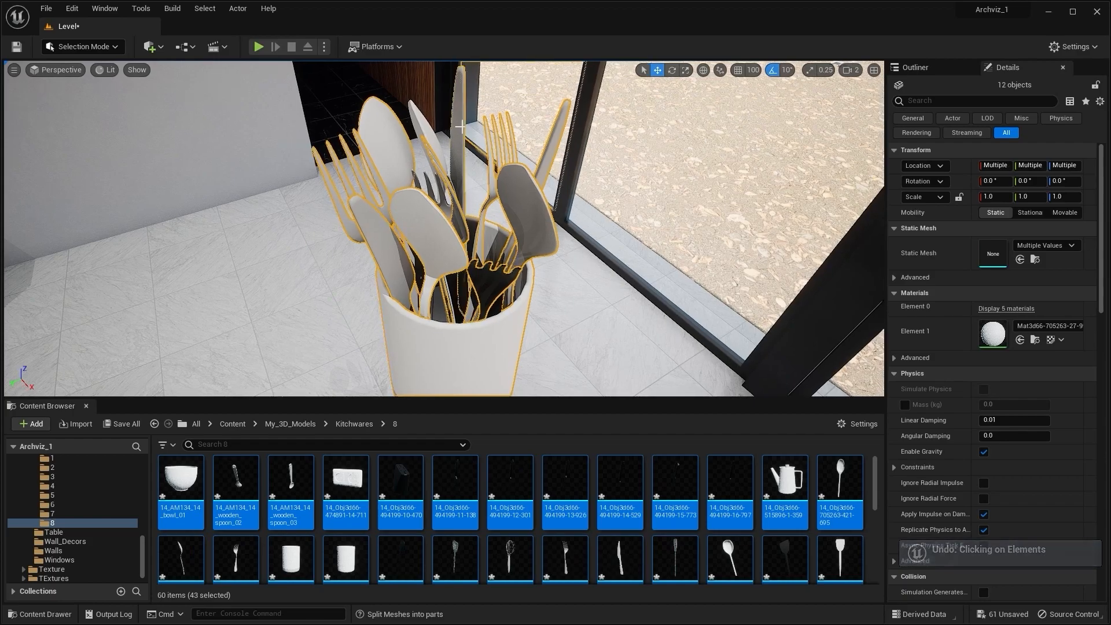
{"action": "right_click_drag", "start_coordinate": [515, 149], "coordinate": [517, 222]}
{"action": "right_click_drag", "start_coordinate": [608, 249], "coordinate": [581, 249]}
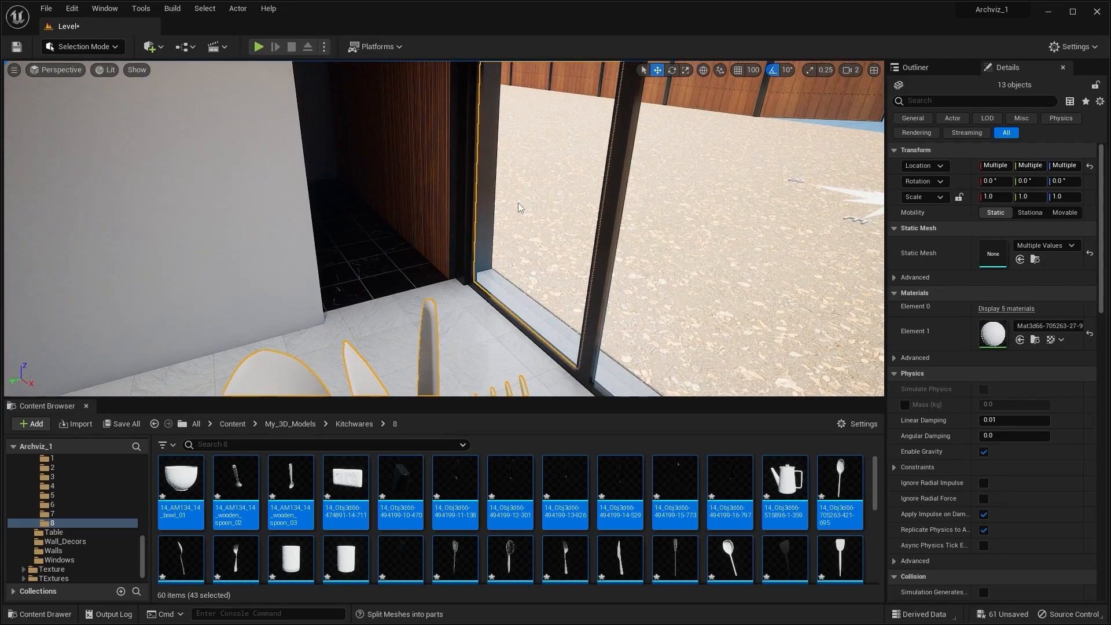
{"action": "key", "text": "f"}
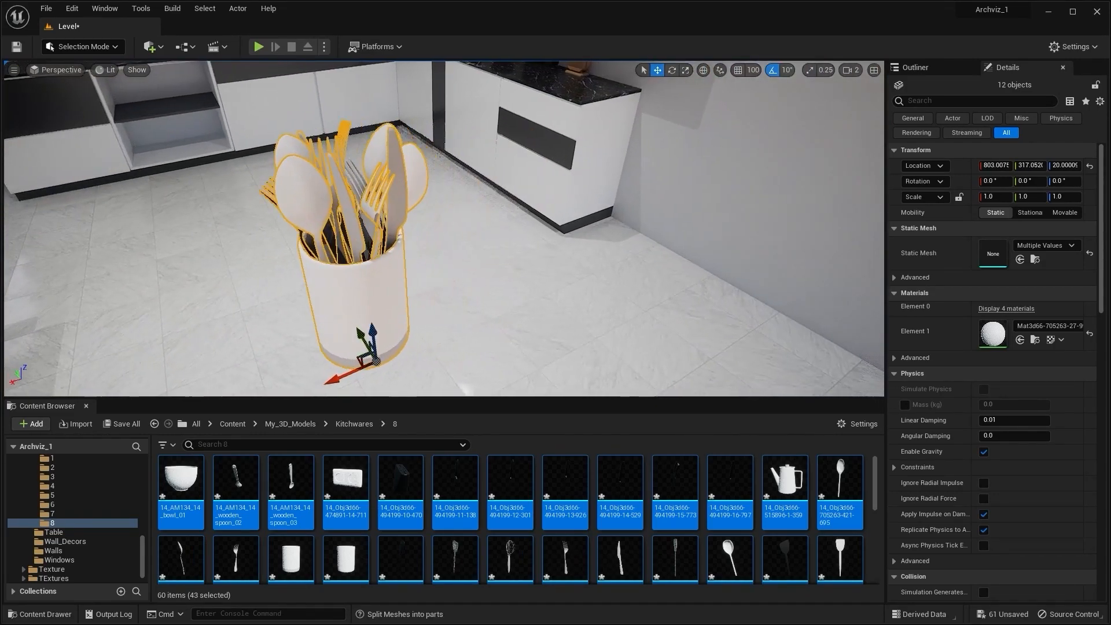
{"action": "right_click_drag", "start_coordinate": [581, 225], "coordinate": [451, 225]}
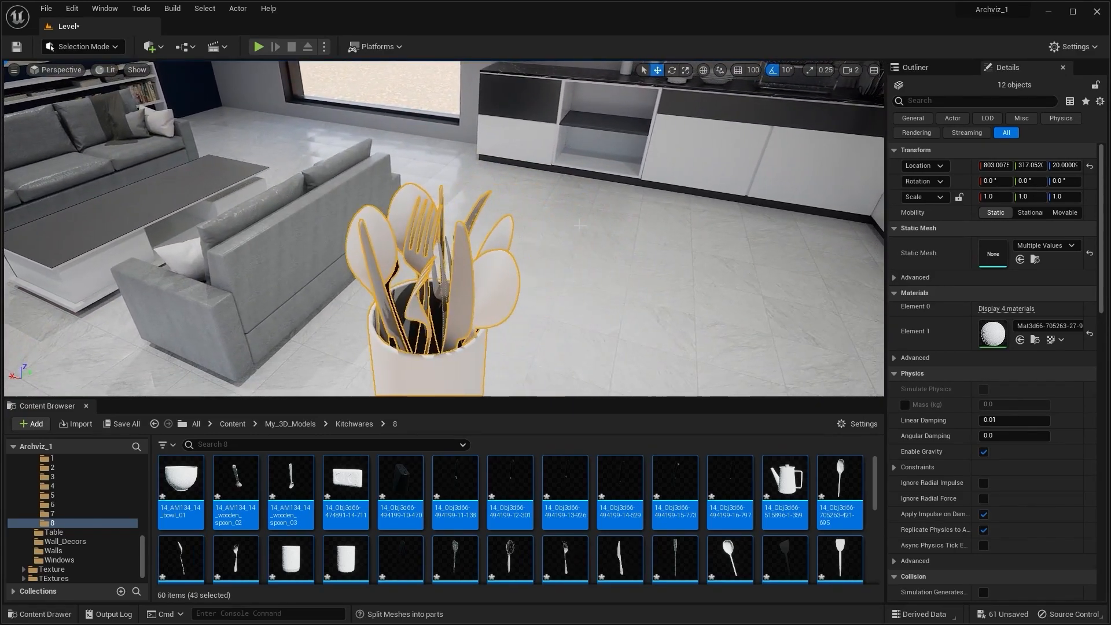
{"action": "right_click_drag", "start_coordinate": [509, 290], "coordinate": [173, 272]}
Try to move the cutlery holder set along Y to about 337.86, and undo the move
{"action": "left_click_drag", "start_coordinate": [444, 228], "coordinate": [313, 234], "text": "alt"}
{"action": "right_click_drag", "start_coordinate": [444, 228], "coordinate": [341, 243]}
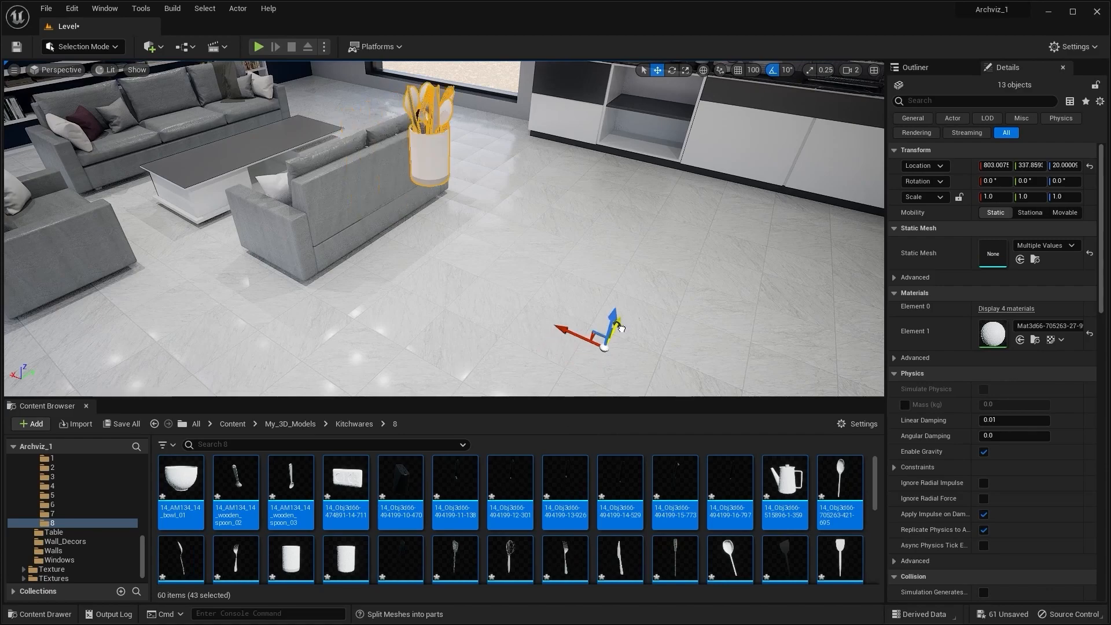
{"action": "key", "text": "ctrl+z"}
{"action": "key", "text": "f"}
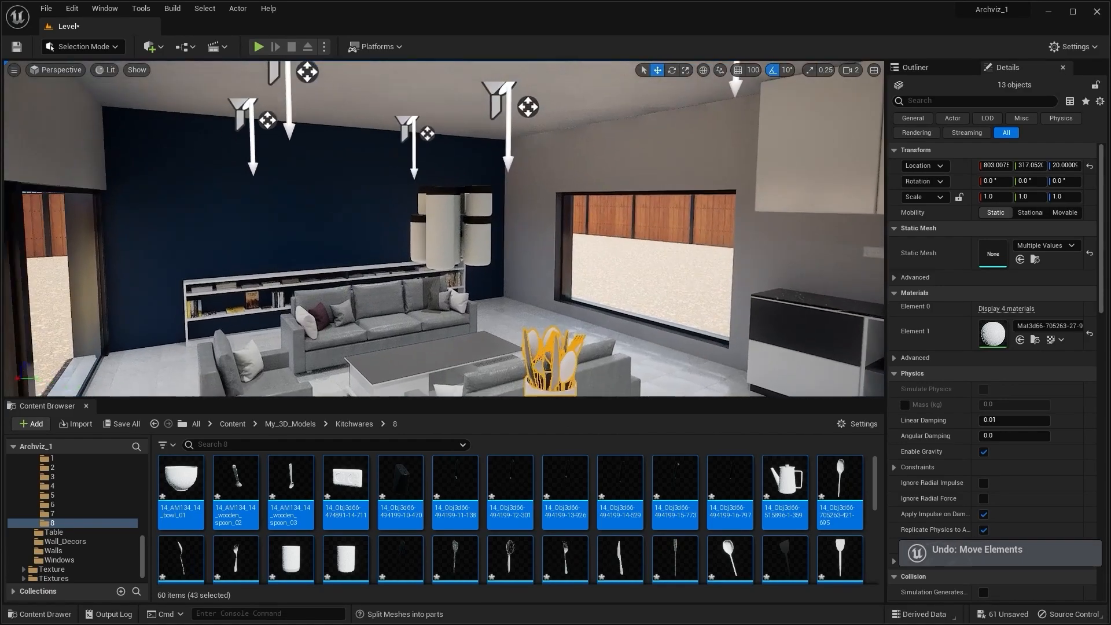
Set the pivot of the cutlery holder set to the bottom of its bounding box and return to selection mode
{"action": "left_click", "coordinate": [87, 46]}
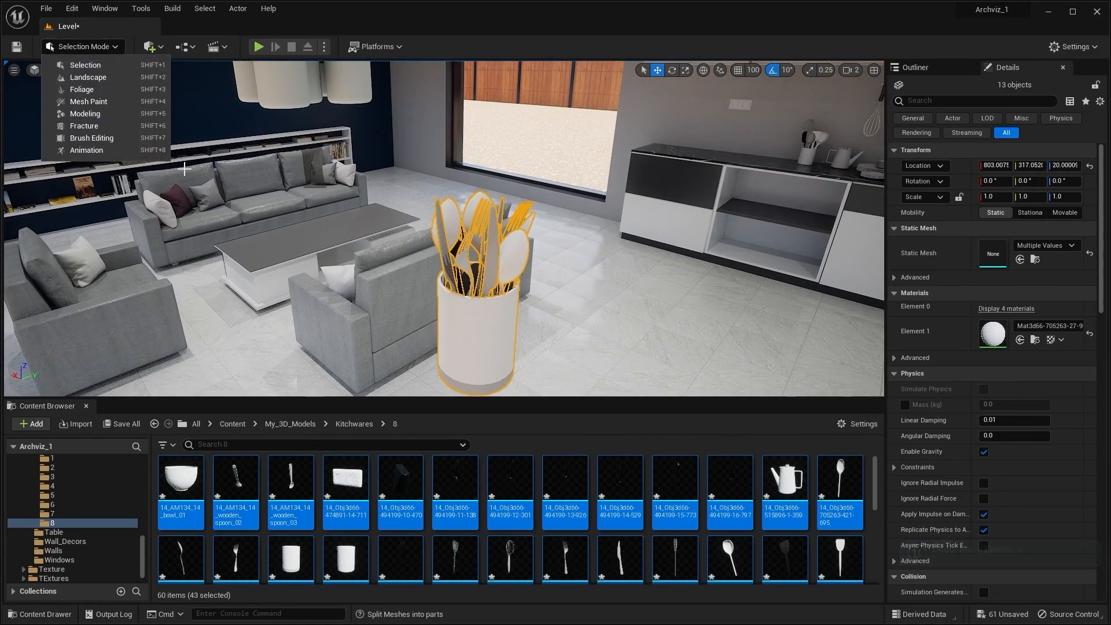
{"action": "left_click", "coordinate": [109, 115]}
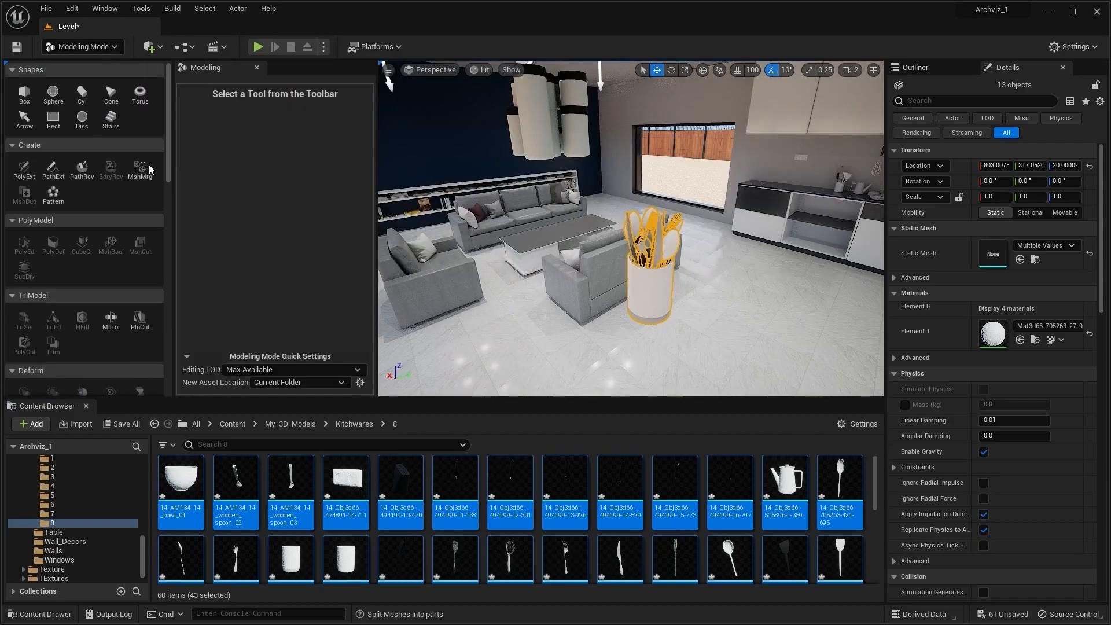
{"action": "scroll", "coordinate": [96, 244], "scroll_direction": "down", "scroll_amount": 10}
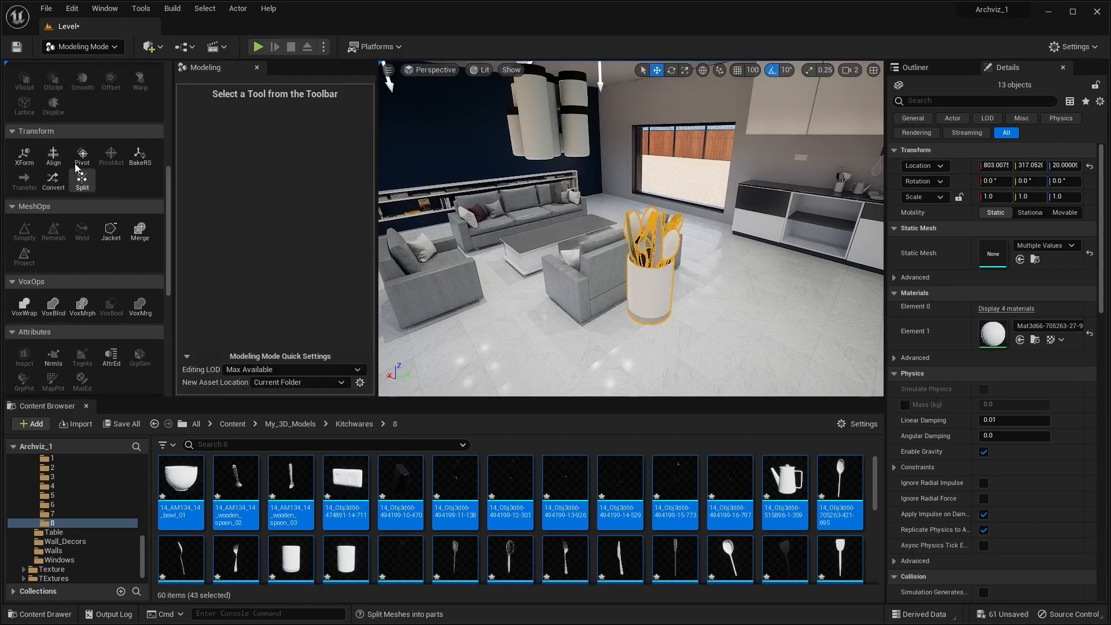
{"action": "left_click", "coordinate": [82, 154]}
{"action": "left_click", "coordinate": [258, 187]}
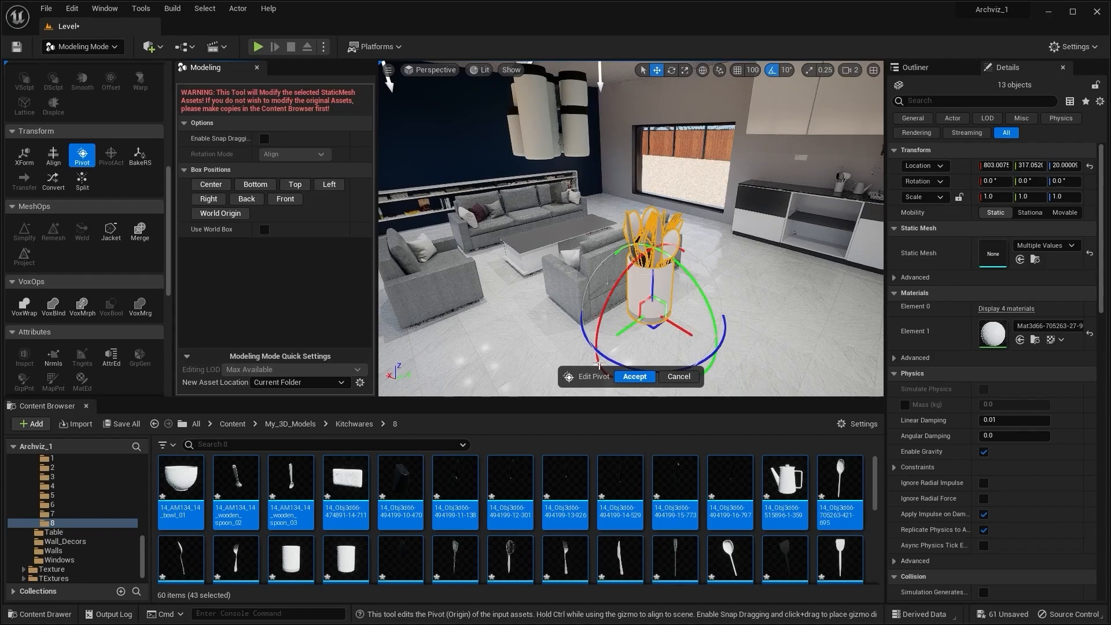
{"action": "left_click", "coordinate": [634, 375]}
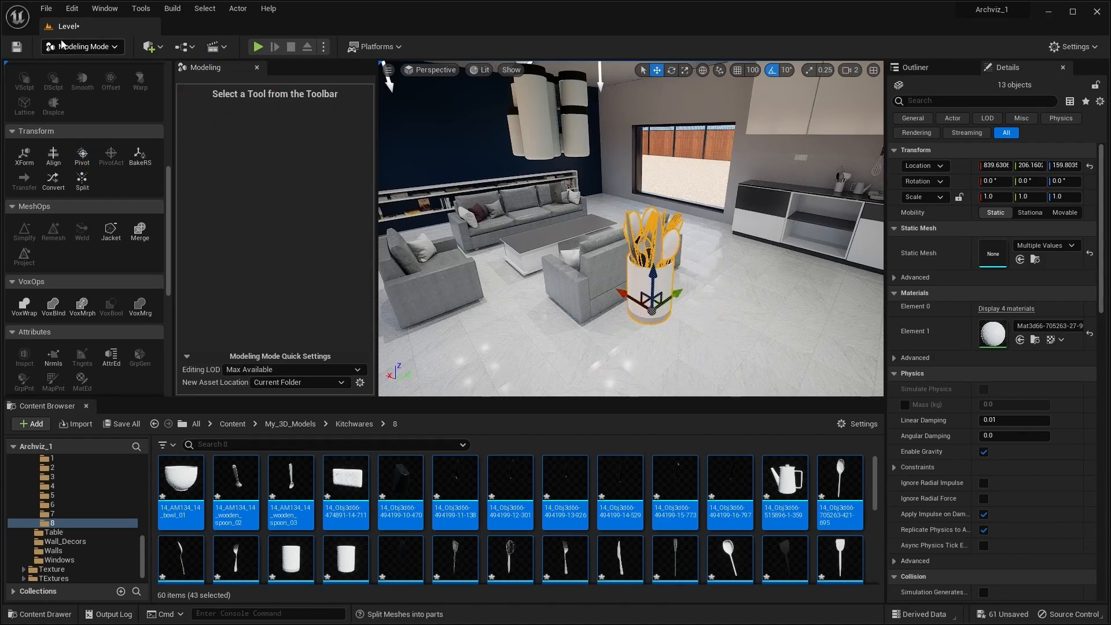
{"action": "left_click", "coordinate": [83, 47]}
{"action": "left_click", "coordinate": [93, 71]}
Move the cutlery holder set along Y to about 465.92, in front of the cabinets below the mixing bowl
{"action": "right_click_drag", "start_coordinate": [532, 259], "coordinate": [404, 313]}
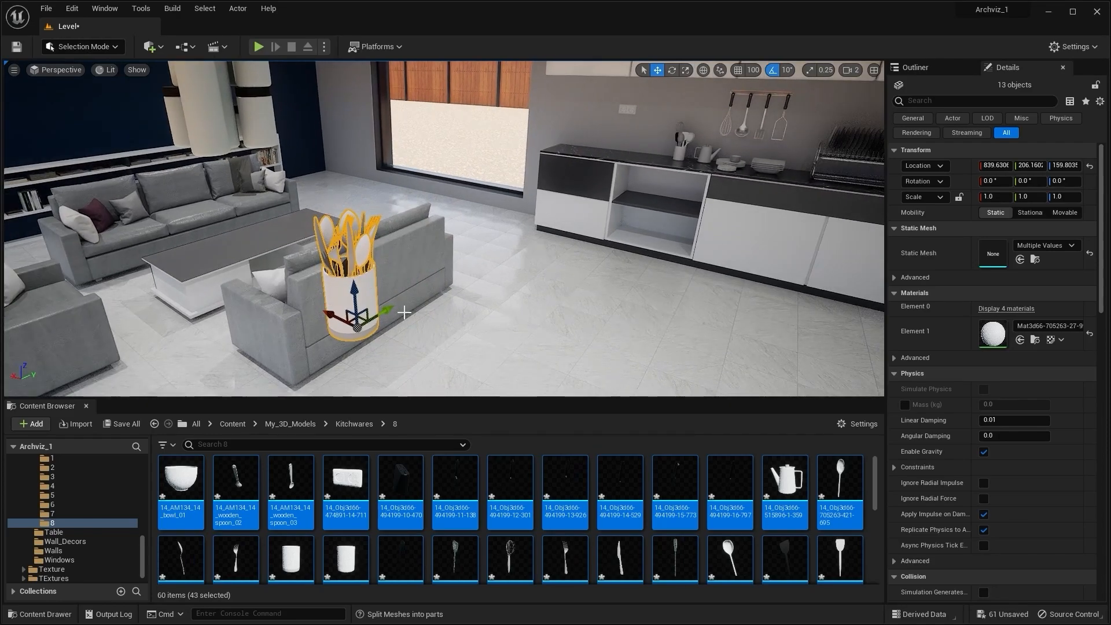
{"action": "left_click_drag", "start_coordinate": [387, 310], "coordinate": [577, 219], "text": "shift"}
{"action": "right_click_drag", "start_coordinate": [577, 316], "coordinate": [729, 382]}
{"action": "right_click_drag", "start_coordinate": [330, 274], "coordinate": [292, 253]}
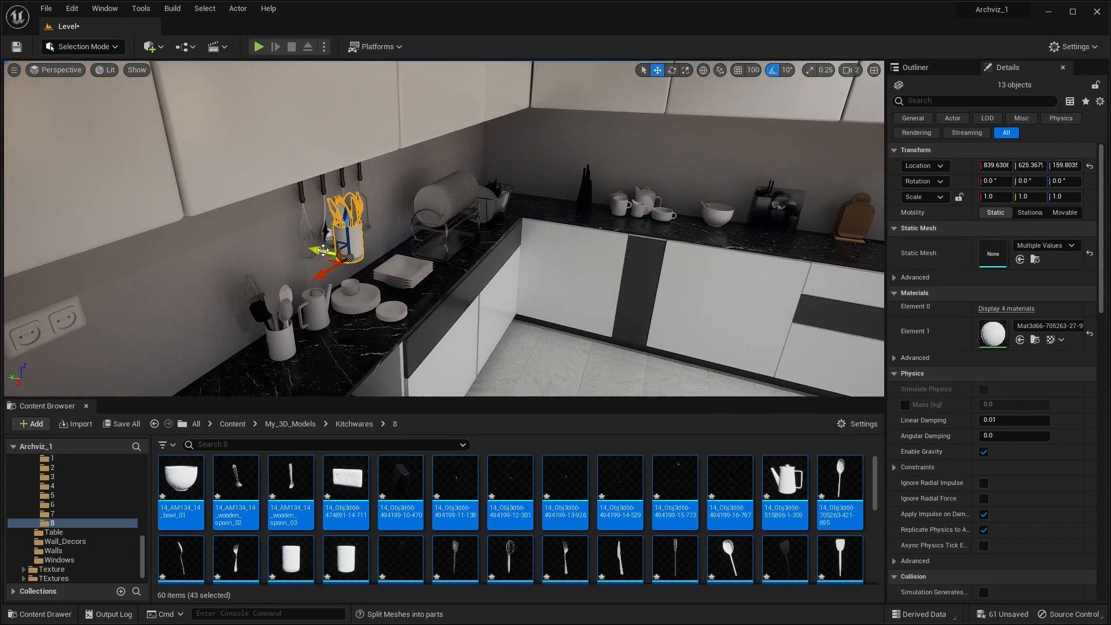
{"action": "left_click_drag", "start_coordinate": [404, 283], "coordinate": [683, 355]}
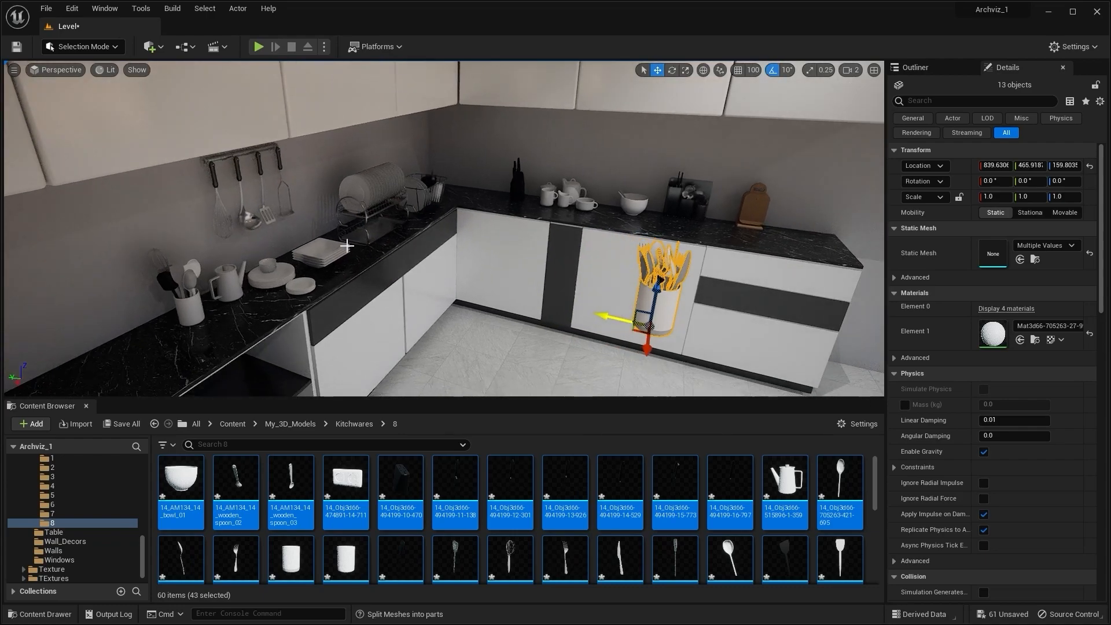
Move the cutlery holder set onto the countertop at about X 632.38, Y 428.82 and Z 117.75
{"action": "right_click_drag", "start_coordinate": [625, 336], "coordinate": [723, 339]}
{"action": "right_click_drag", "start_coordinate": [424, 315], "coordinate": [358, 315]}
{"action": "left_click_drag", "start_coordinate": [385, 330], "coordinate": [389, 335], "text": "shift"}
{"action": "right_click_drag", "start_coordinate": [388, 335], "coordinate": [367, 244]}
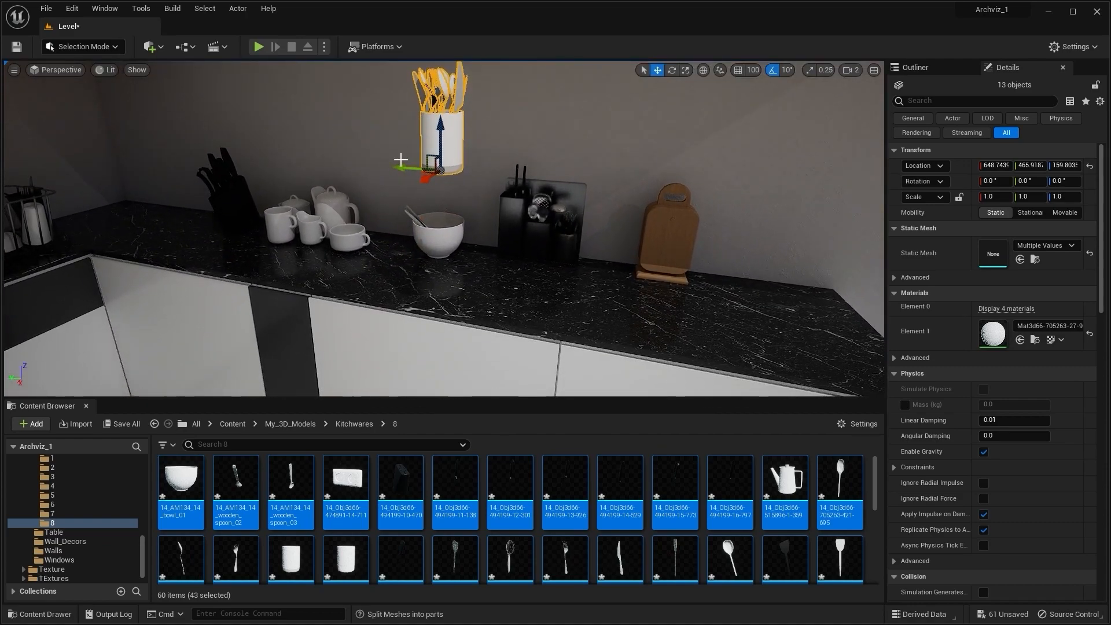
{"action": "left_click_drag", "start_coordinate": [446, 178], "coordinate": [557, 187]}
{"action": "right_click_drag", "start_coordinate": [557, 187], "coordinate": [441, 157]}
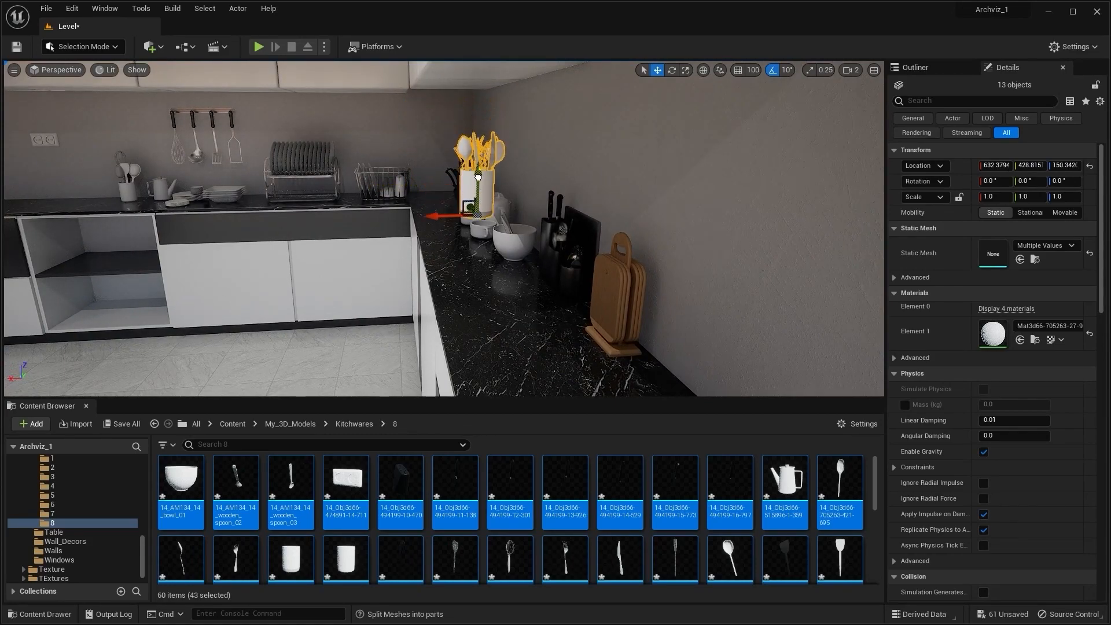
{"action": "right_click_drag", "start_coordinate": [482, 322], "coordinate": [387, 356]}
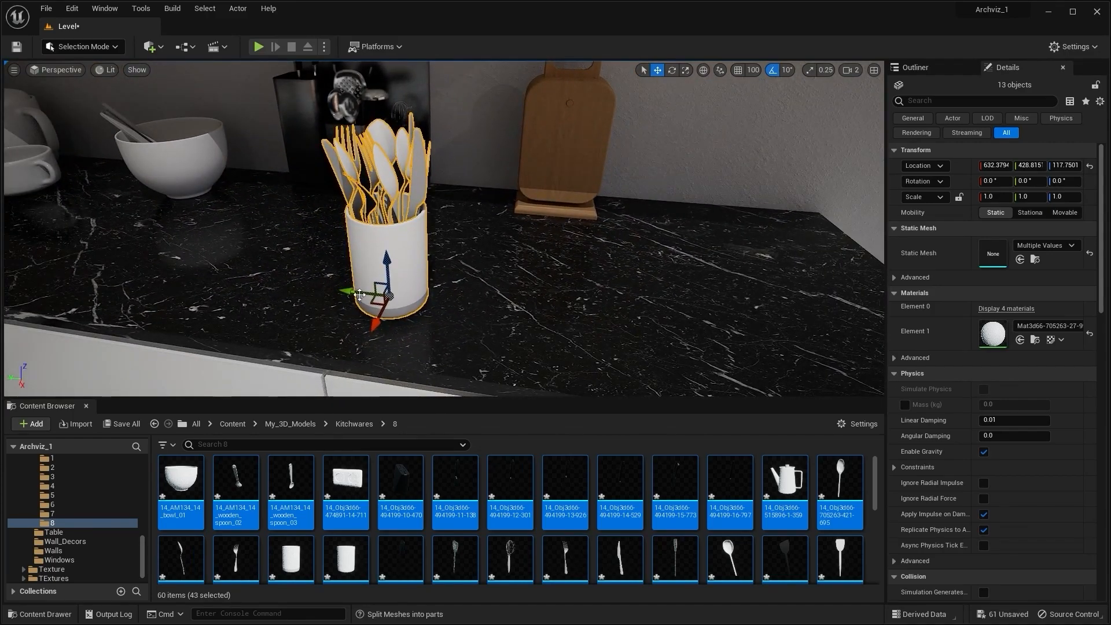
Slide the cutlery holder set along the countertop to about Y 449.17, in front of the knife block
{"action": "left_click_drag", "start_coordinate": [356, 289], "coordinate": [382, 290], "text": "shift"}
{"action": "right_click_drag", "start_coordinate": [392, 268], "coordinate": [463, 278]}
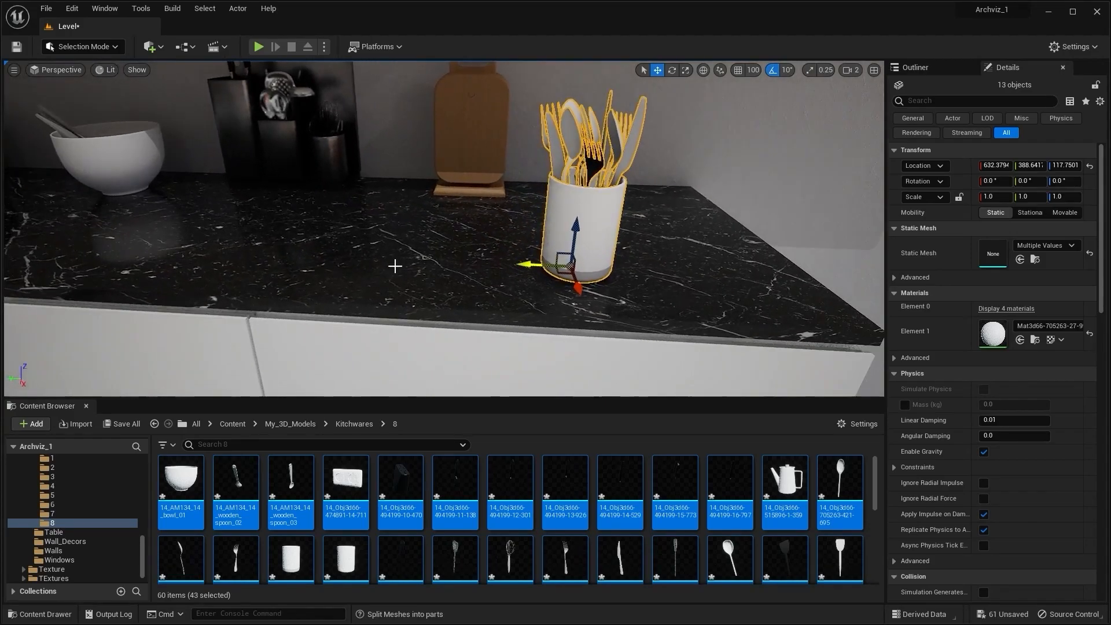
{"action": "left_click_drag", "start_coordinate": [533, 266], "coordinate": [124, 255]}
{"action": "right_click_drag", "start_coordinate": [125, 254], "coordinate": [102, 258]}
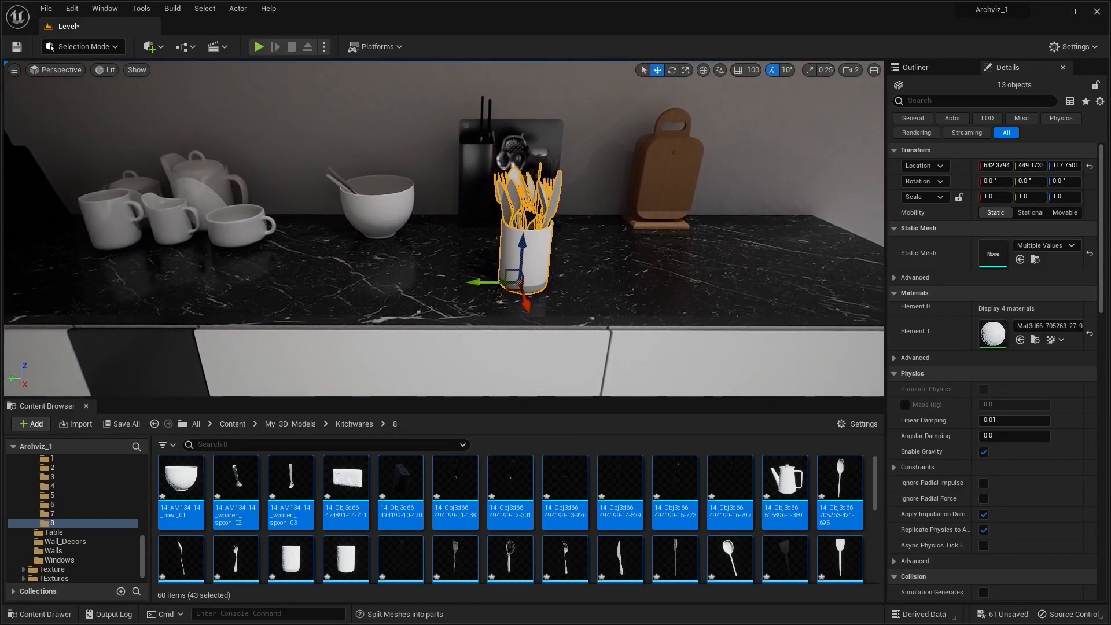
{"action": "right_click_drag", "start_coordinate": [520, 254], "coordinate": [400, 268]}
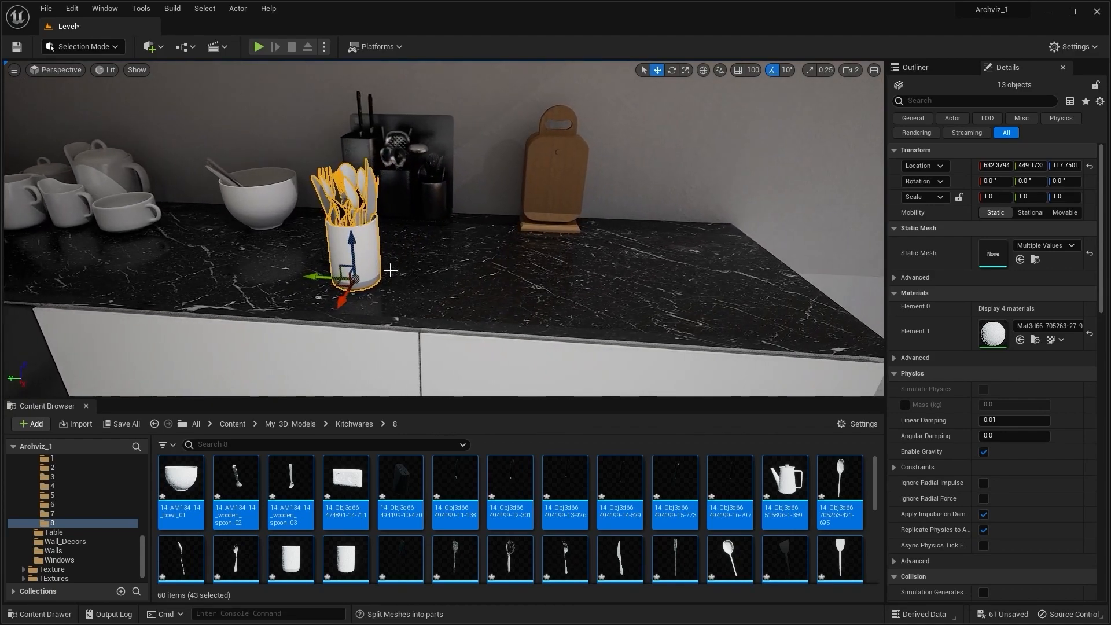
Place the cutlery holder set between the cups and the mixing bowl, at about X 602.87 and Y 502.84
{"action": "left_click_drag", "start_coordinate": [513, 299], "coordinate": [481, 290]}
{"action": "mouse_move", "coordinate": [337, 281]}
{"action": "right_mouse_down"}
{"action": "mouse_move", "coordinate": [283, 281]}
{"action": "mouse_move", "coordinate": [337, 281]}
{"action": "right_mouse_up"}
{"action": "left_click_drag", "start_coordinate": [490, 295], "coordinate": [350, 283]}
{"action": "left_click_drag", "start_coordinate": [377, 320], "coordinate": [384, 253]}
{"action": "right_click_drag", "start_coordinate": [384, 253], "coordinate": [423, 261]}
{"action": "right_click_drag", "start_coordinate": [375, 209], "coordinate": [371, 208]}
{"action": "left_click", "coordinate": [371, 208]}
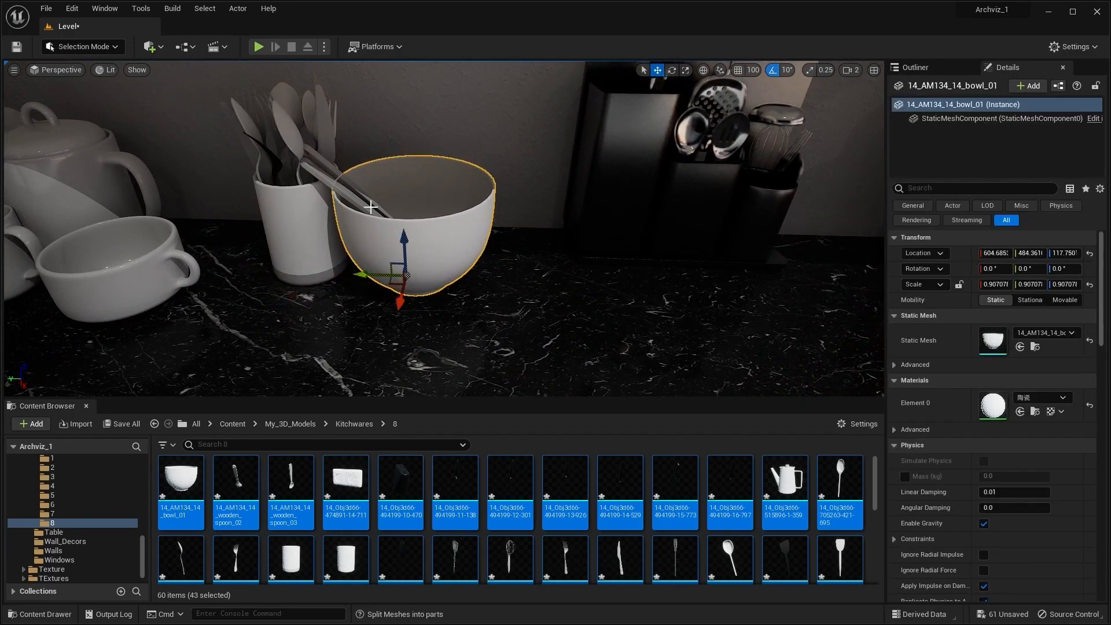
{"action": "key", "text": "ctrl+z"}
{"action": "left_click_drag", "start_coordinate": [257, 265], "coordinate": [221, 260]}
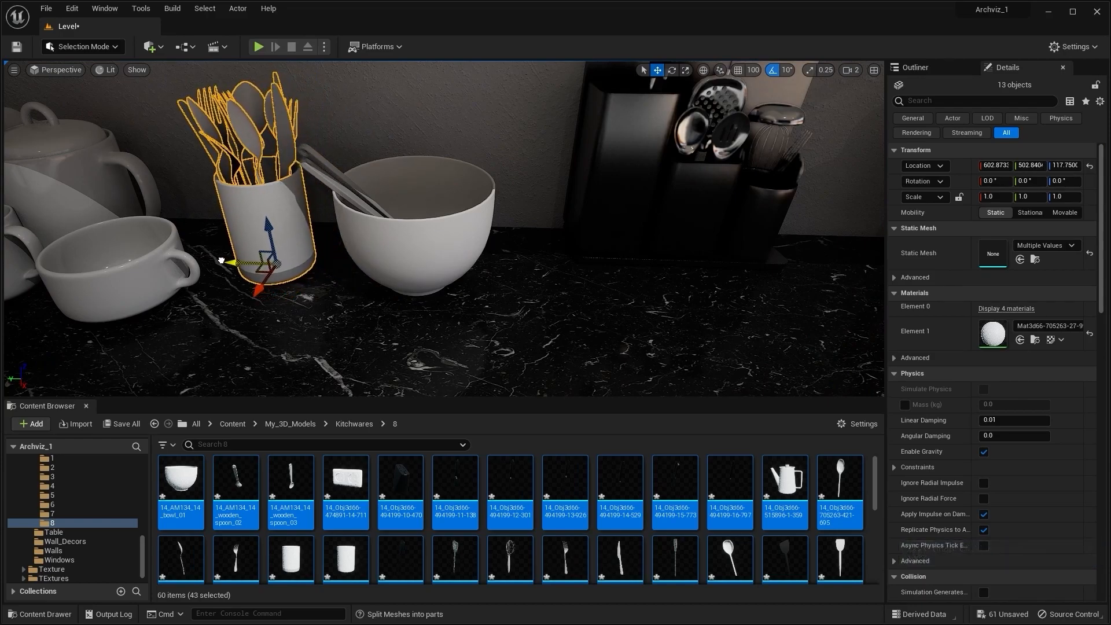
Move the mixing bowl and its two spoons away from the cutlery holder, to about Y 479.49, and clear the selection
{"action": "left_click", "coordinate": [393, 246]}
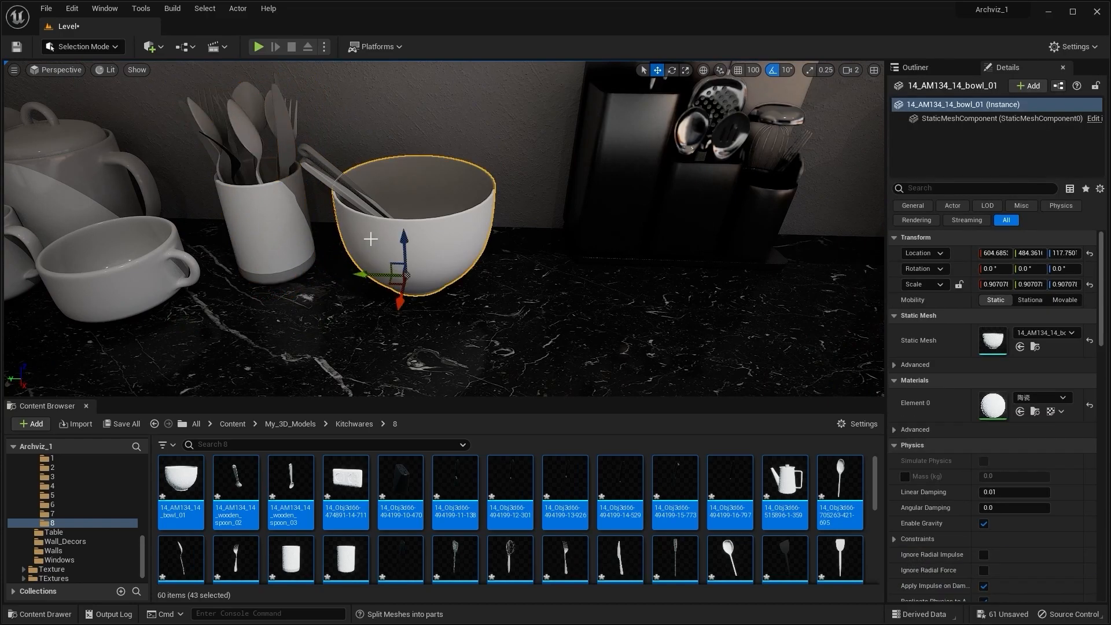
{"action": "left_click", "coordinate": [364, 199], "text": "ctrl"}
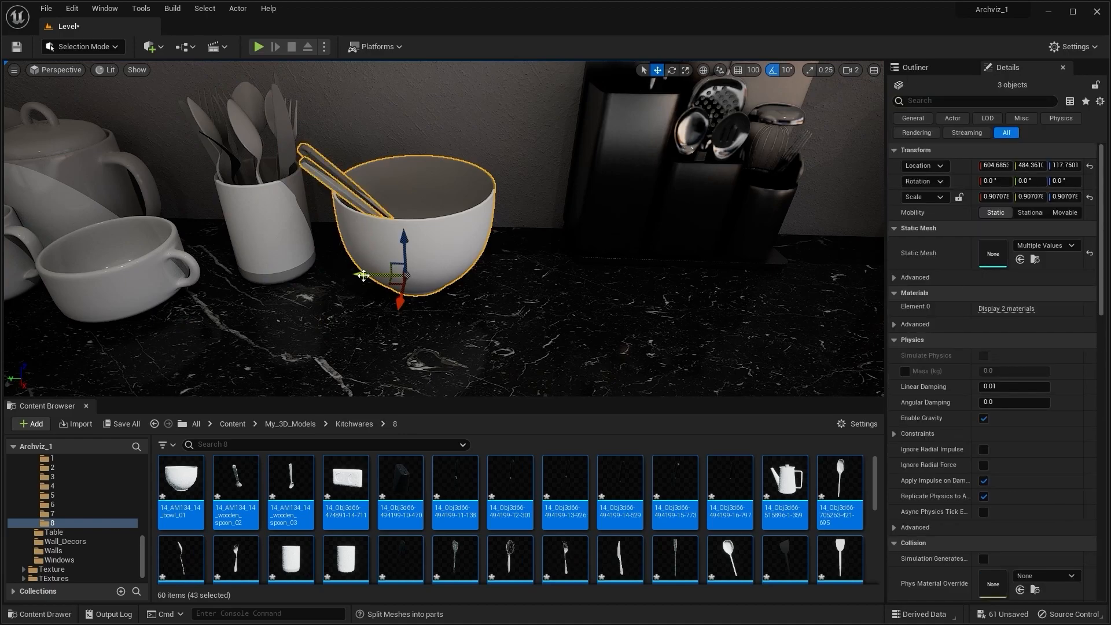
{"action": "left_click_drag", "start_coordinate": [363, 275], "coordinate": [383, 278]}
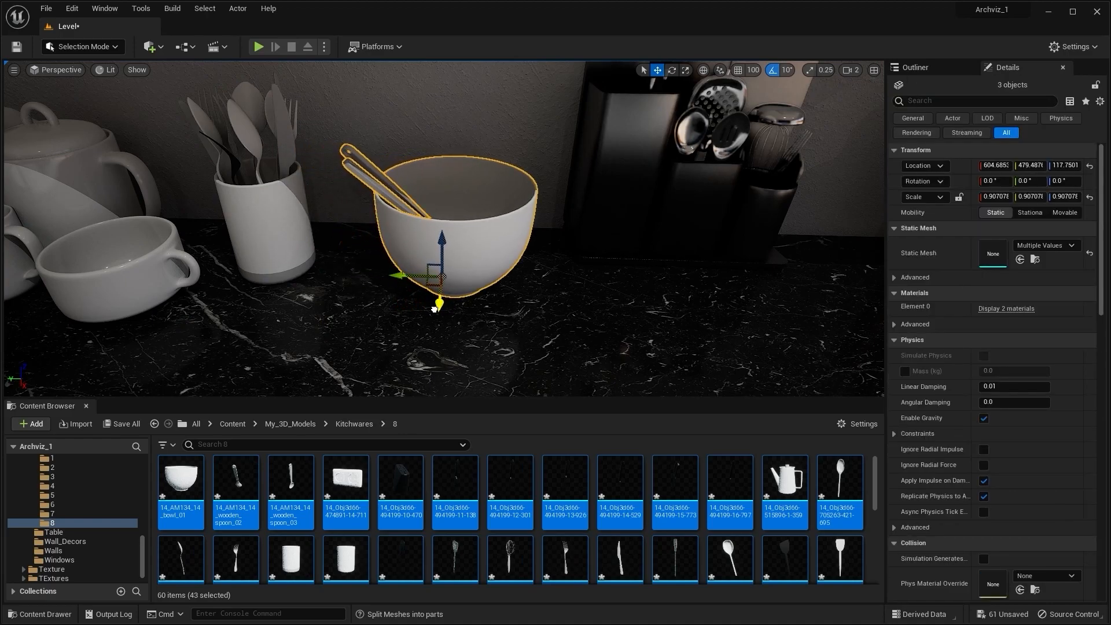
{"action": "left_click", "coordinate": [285, 215]}
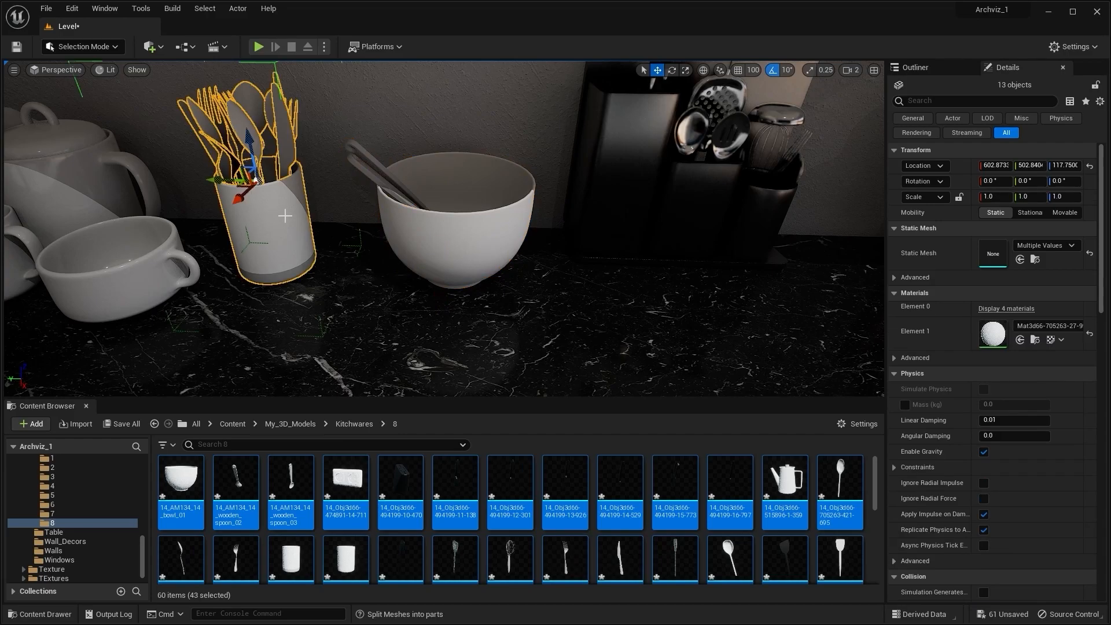
{"action": "right_click_drag", "start_coordinate": [245, 211], "coordinate": [231, 243]}
{"action": "mouse_move", "coordinate": [240, 189]}
{"action": "right_mouse_down"}
{"action": "mouse_move", "coordinate": [197, 174]}
{"action": "mouse_move", "coordinate": [167, 179]}
{"action": "mouse_move", "coordinate": [240, 189]}
{"action": "right_mouse_up"}
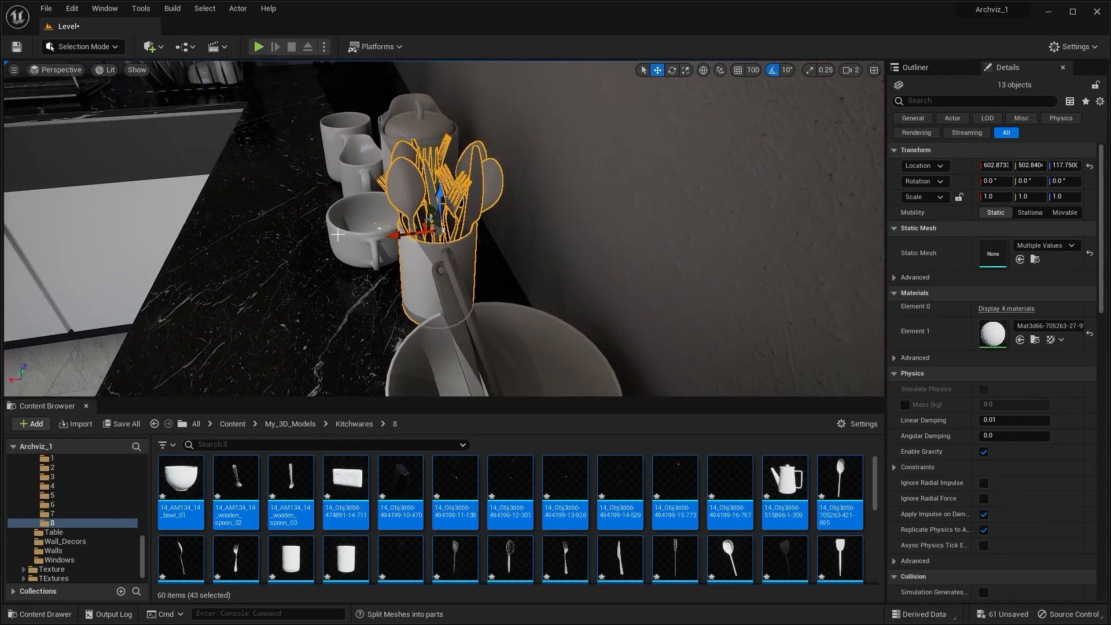
{"action": "key", "text": "Escape"}
Select all nine black-lidded jars standing by the window
{"action": "right_click_drag", "start_coordinate": [503, 201], "coordinate": [651, 220]}
{"action": "key", "text": "w"}
{"action": "key", "text": "w"}
{"action": "right_click_drag", "start_coordinate": [492, 220], "coordinate": [474, 255]}
{"action": "left_click", "coordinate": [386, 310]}
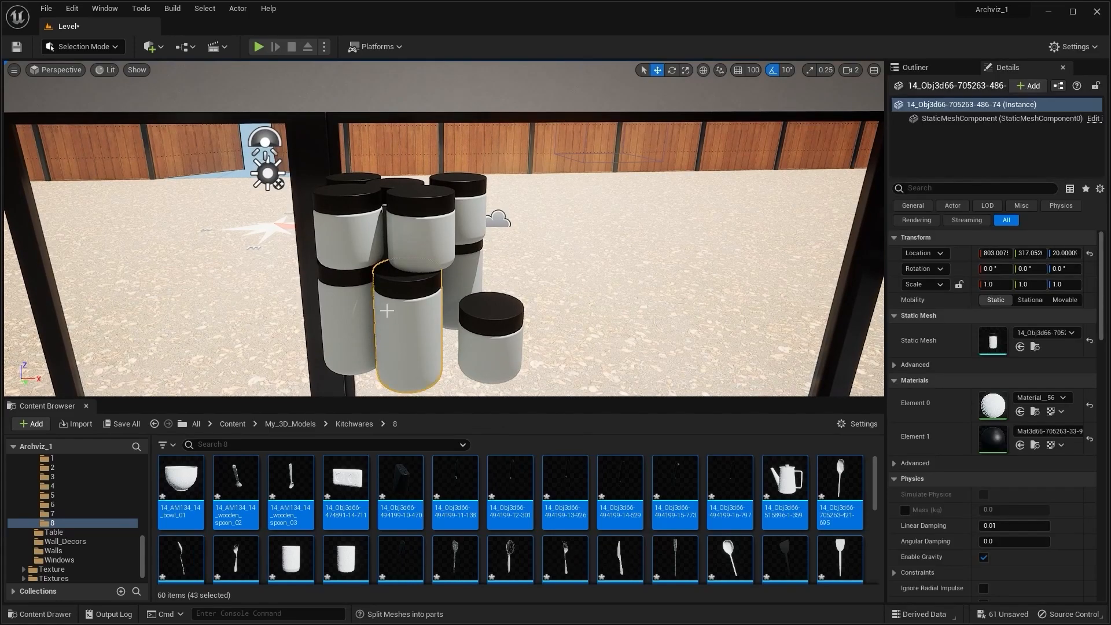
{"action": "left_click", "coordinate": [492, 324], "text": "ctrl"}
{"action": "left_click", "coordinate": [354, 236], "text": "ctrl"}
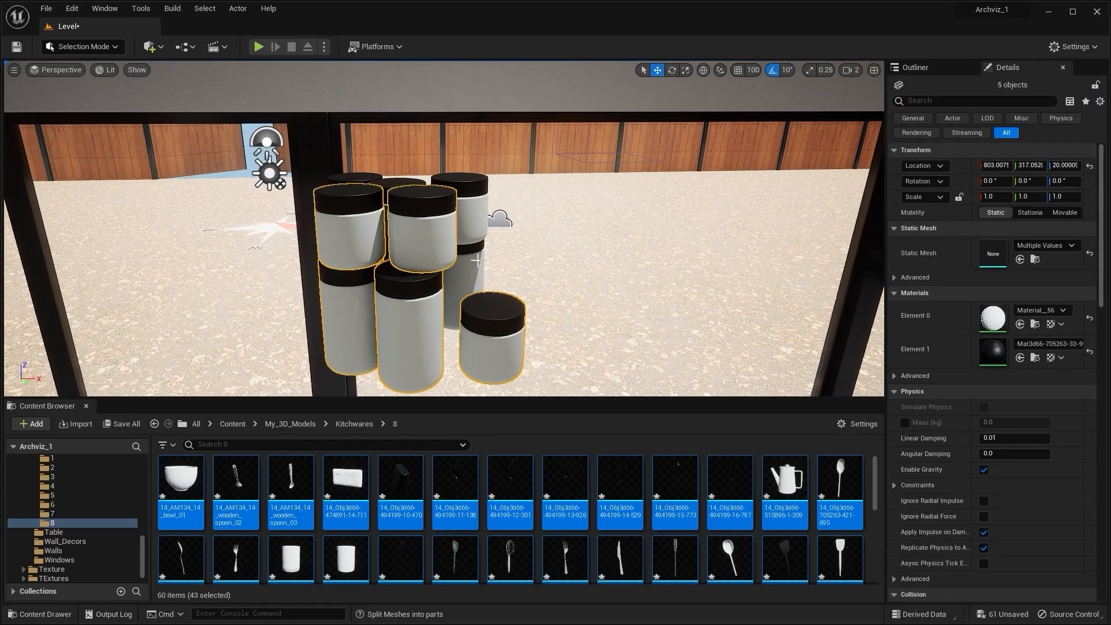
{"action": "left_click", "coordinate": [477, 215], "text": "ctrl"}
Set the pivot of the jar set to the bottom of its bounding box and return to selection mode
{"action": "key", "text": "d"}
{"action": "right_click_drag", "start_coordinate": [476, 215], "coordinate": [526, 214]}
{"action": "key", "text": "w"}
{"action": "key", "text": "s"}
{"action": "key", "text": "d"}
{"action": "key", "text": "s"}
{"action": "key", "text": "w"}
{"action": "key", "text": "a"}
{"action": "left_click", "coordinate": [71, 46]}
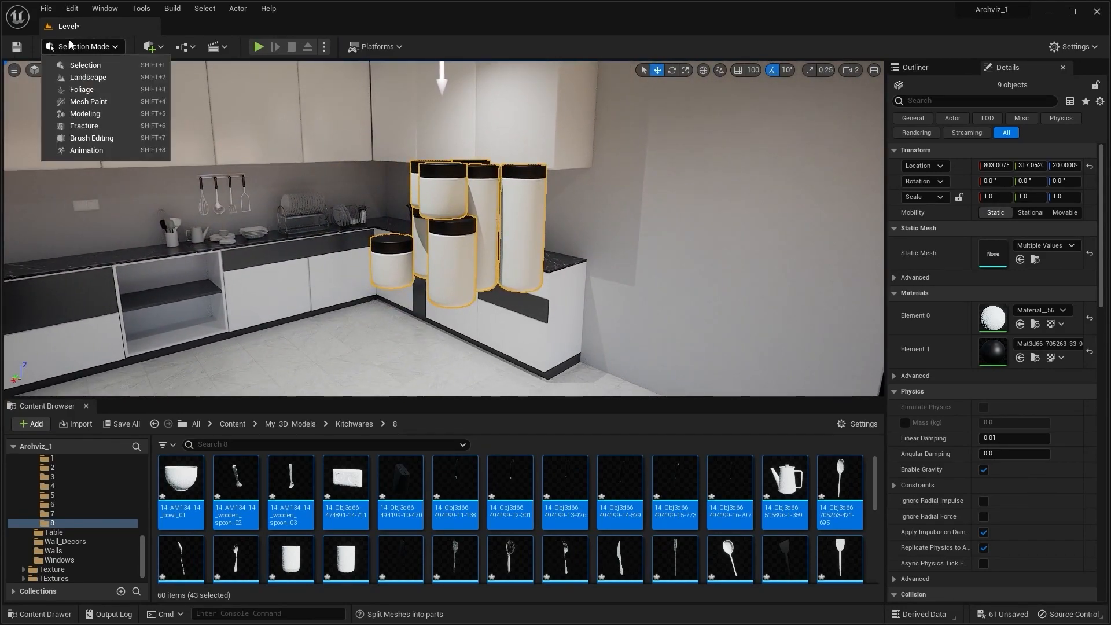
{"action": "left_click", "coordinate": [88, 114]}
{"action": "scroll", "coordinate": [101, 246], "scroll_direction": "down", "scroll_amount": 5}
{"action": "left_click", "coordinate": [82, 176]}
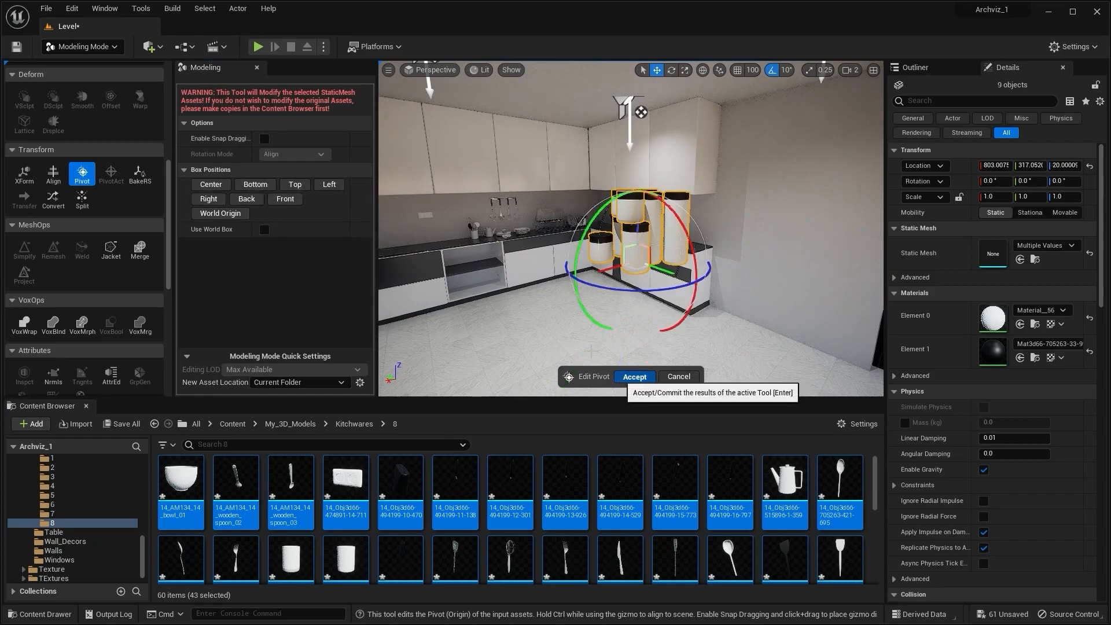
{"action": "left_click", "coordinate": [634, 377]}
{"action": "left_click", "coordinate": [99, 56]}
{"action": "left_click", "coordinate": [69, 67]}
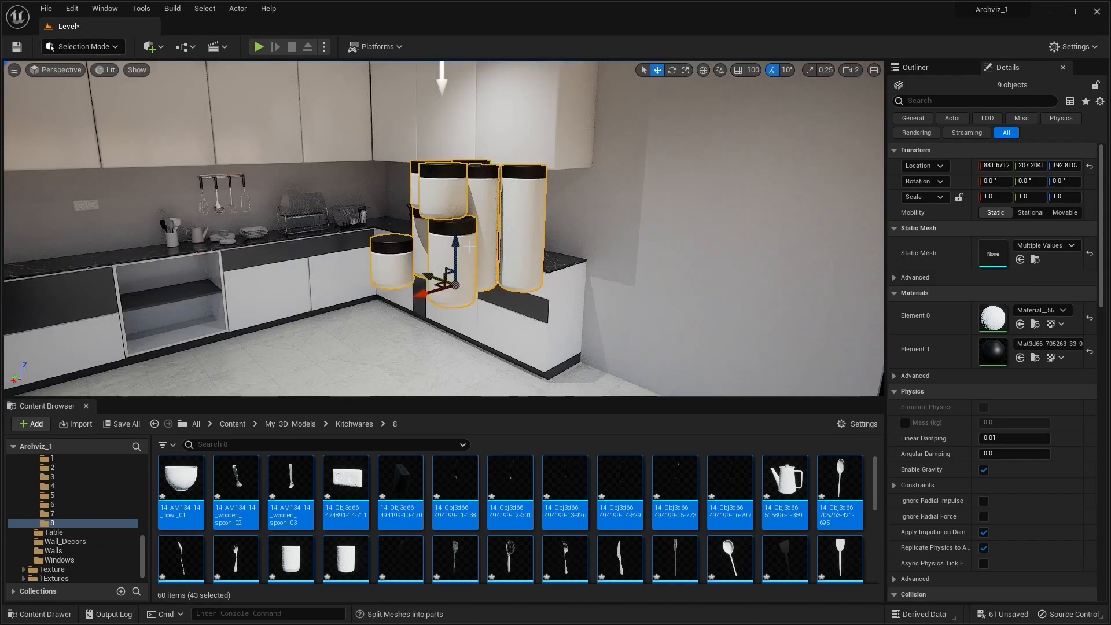
Move the jar set onto the countertop beside the utensil holder, at about Y 647.11 and Z 117.75
{"action": "left_click_drag", "start_coordinate": [429, 276], "coordinate": [230, 210], "text": "shift"}
{"action": "right_click_drag", "start_coordinate": [444, 229], "coordinate": [416, 184]}
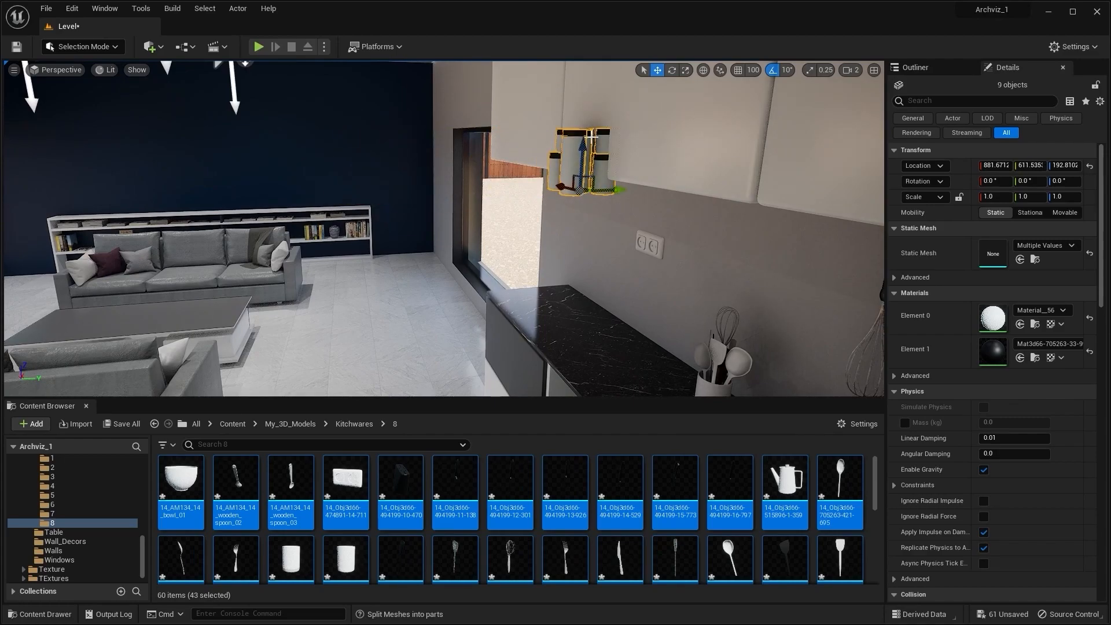
{"action": "left_click_drag", "start_coordinate": [584, 137], "coordinate": [591, 267]}
{"action": "mouse_move", "coordinate": [591, 266]}
{"action": "right_mouse_down"}
{"action": "mouse_move", "coordinate": [643, 264]}
{"action": "mouse_move", "coordinate": [591, 267]}
{"action": "right_mouse_up"}
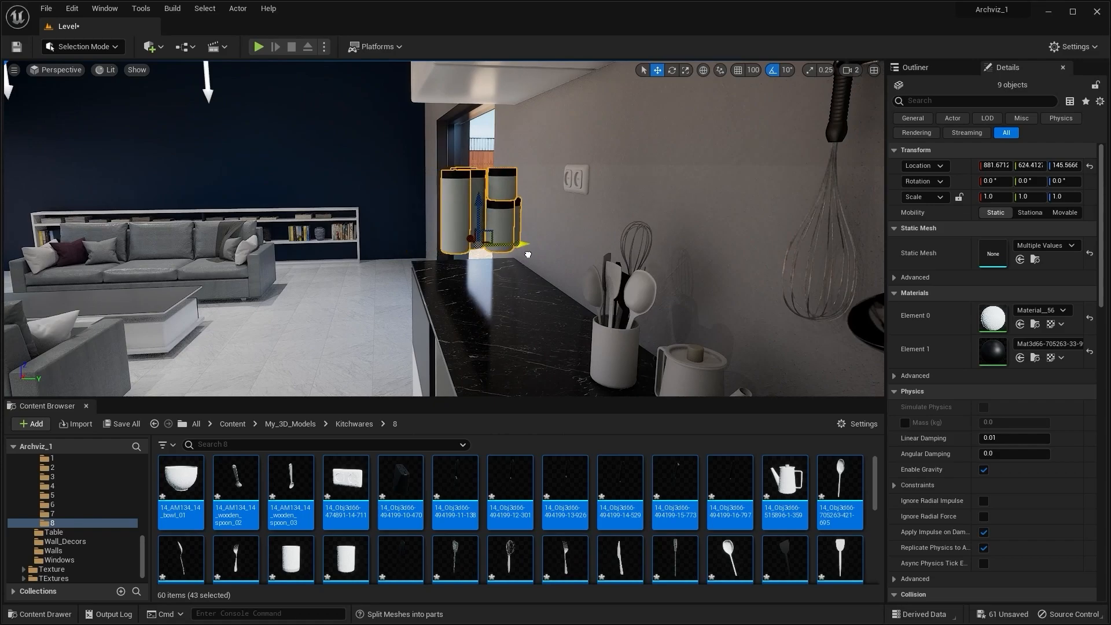
{"action": "right_click_drag", "start_coordinate": [521, 250], "coordinate": [471, 262]}
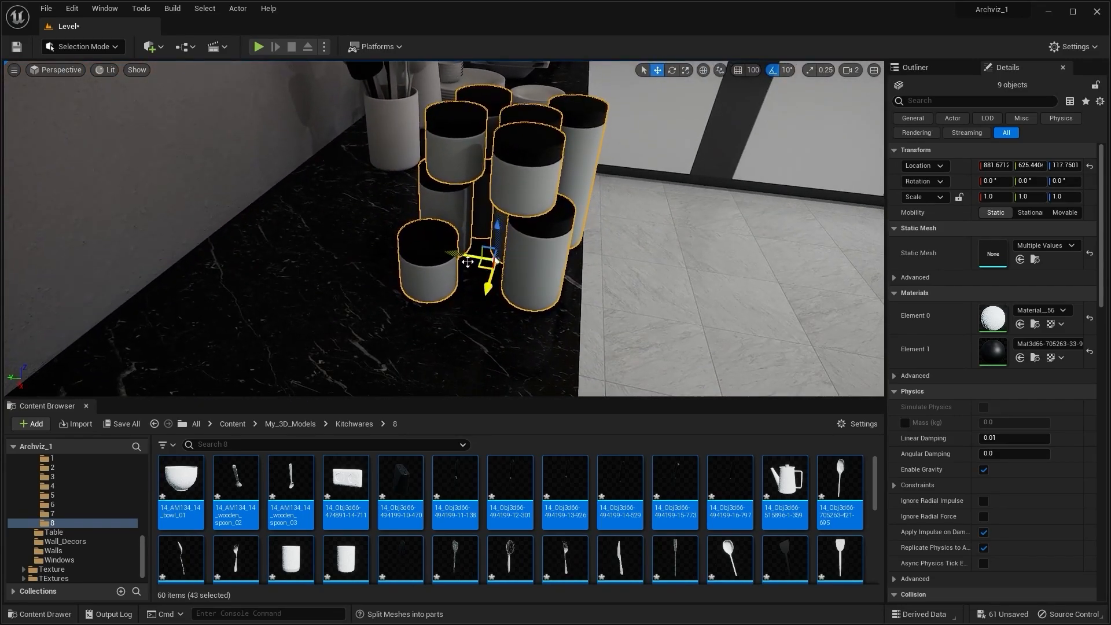
{"action": "left_click_drag", "start_coordinate": [463, 255], "coordinate": [298, 234]}
{"action": "right_click_drag", "start_coordinate": [298, 234], "coordinate": [150, 232]}
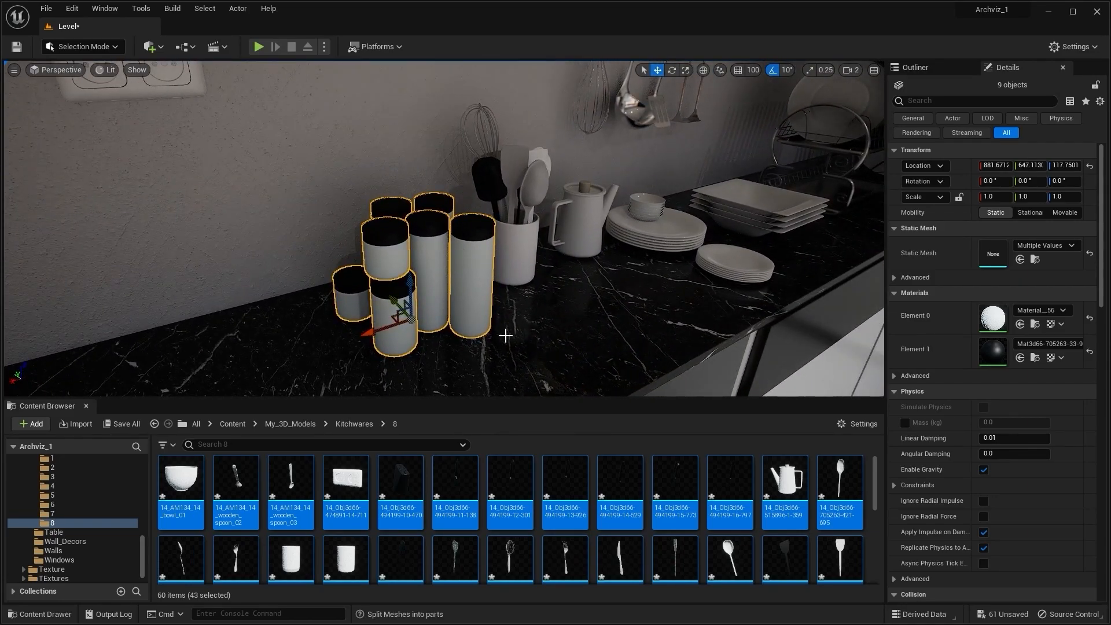
Rotate the jar set about 180 degrees around Z and clear the selection
{"action": "right_click_drag", "start_coordinate": [505, 339], "coordinate": [463, 336]}
{"action": "key", "text": "e"}
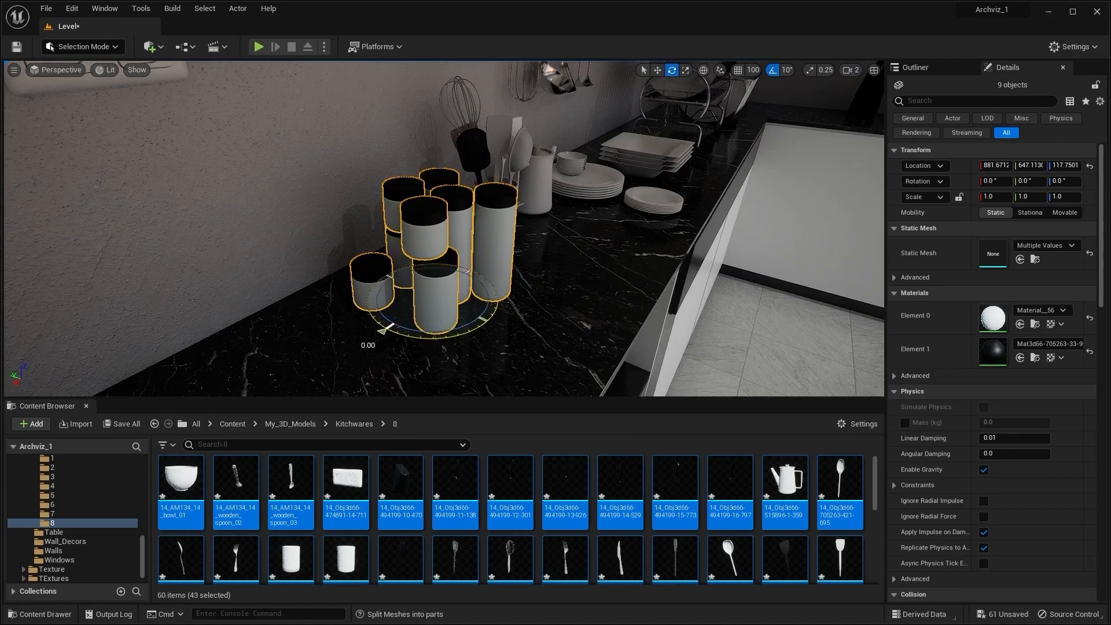
{"action": "key", "text": "w"}
{"action": "mouse_move", "coordinate": [541, 336]}
{"action": "right_mouse_down"}
{"action": "mouse_move", "coordinate": [463, 335]}
{"action": "mouse_move", "coordinate": [541, 336]}
{"action": "right_mouse_up"}
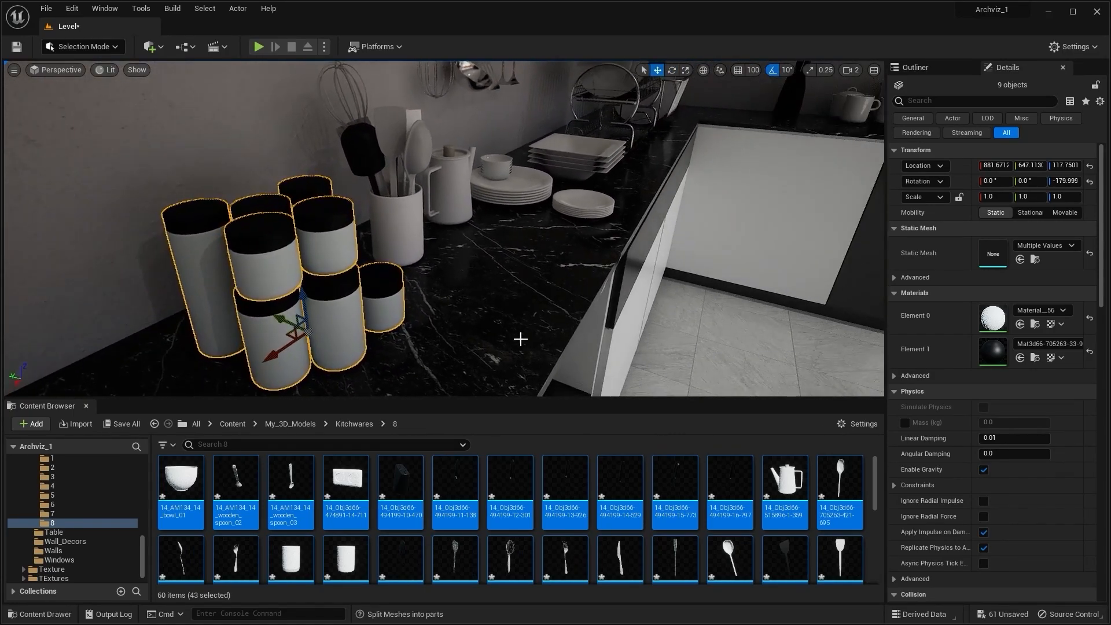
{"action": "right_click_drag", "start_coordinate": [489, 263], "coordinate": [483, 237]}
{"action": "key", "text": "Escape"}
Align the front upper jar over the jar beneath it, at about X 883.36 and Y 649.92, and deselect it
{"action": "left_click", "coordinate": [456, 237]}
{"action": "left_click_drag", "start_coordinate": [463, 239], "coordinate": [446, 239], "text": "alt"}
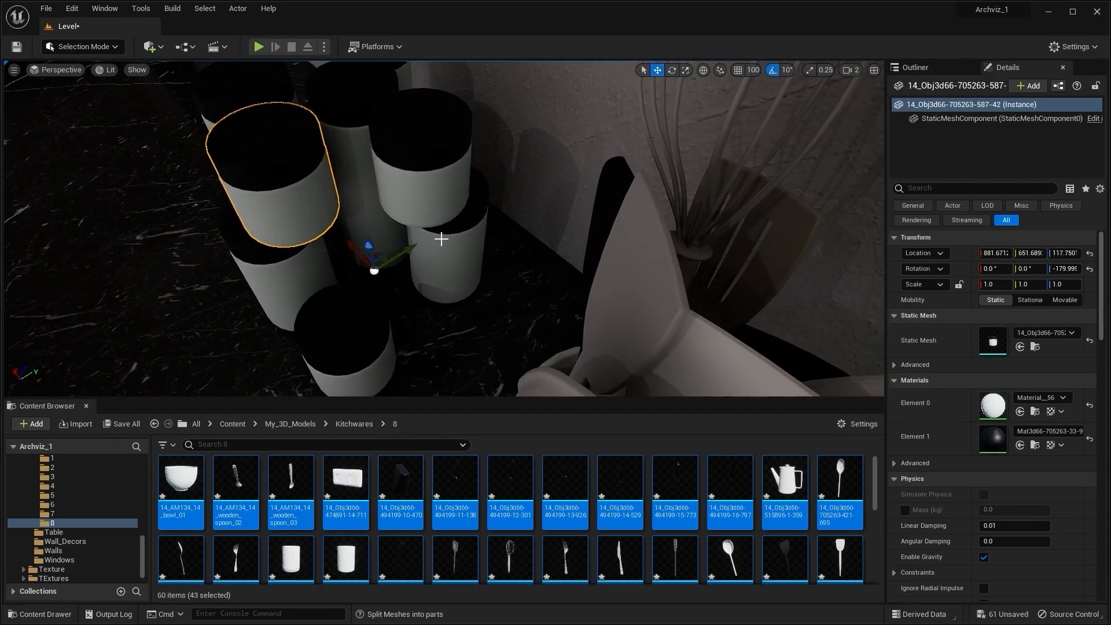
{"action": "left_click_drag", "start_coordinate": [178, 234], "coordinate": [298, 236], "text": "alt"}
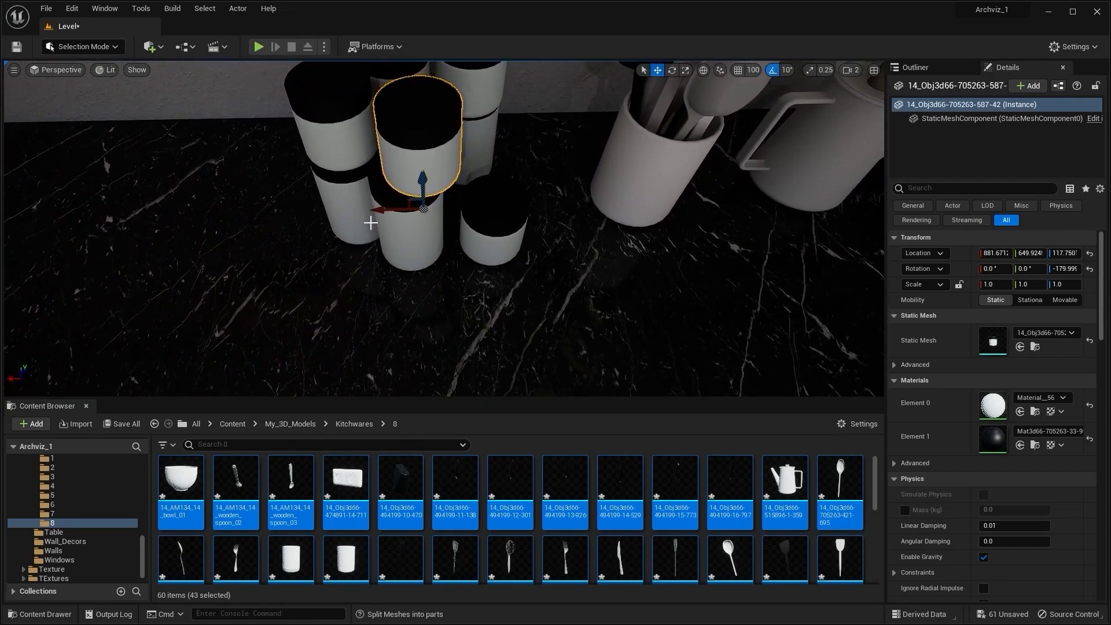
{"action": "left_click_drag", "start_coordinate": [363, 214], "coordinate": [361, 214]}
{"action": "left_click_drag", "start_coordinate": [361, 214], "coordinate": [566, 232], "text": "alt"}
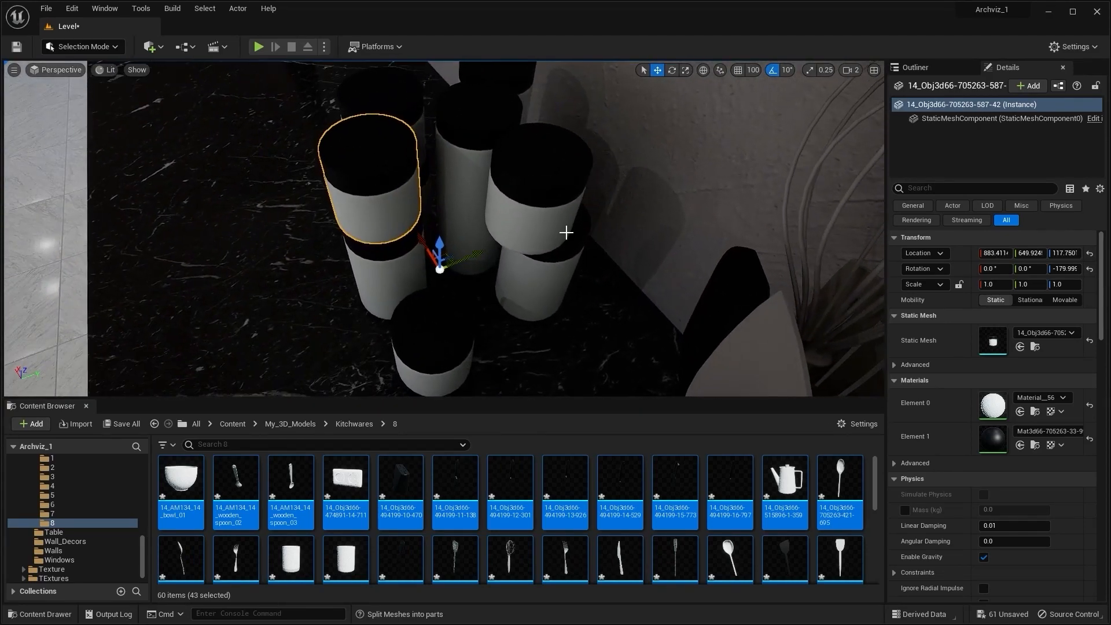
{"action": "left_click", "coordinate": [480, 252]}
{"action": "left_click_drag", "start_coordinate": [479, 251], "coordinate": [313, 210], "text": "alt"}
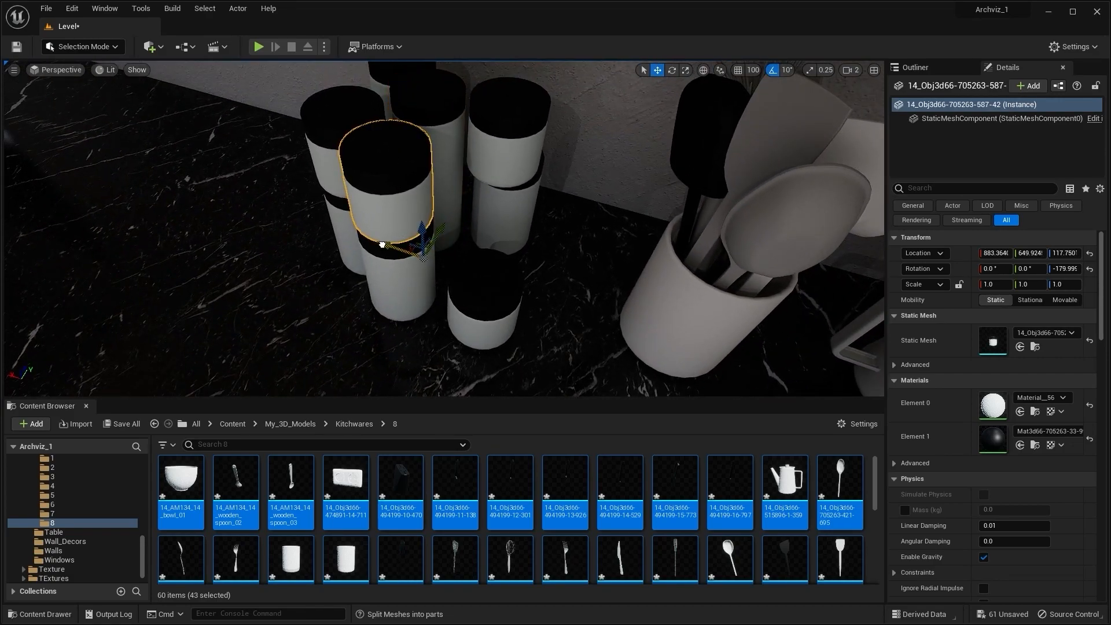
{"action": "key", "text": "Escape"}
Locate the Plates material of the stacked square plates in the project's Kitchen materials folder, and clear the selection
{"action": "key", "text": "s"}
{"action": "right_click_drag", "start_coordinate": [383, 244], "coordinate": [548, 227]}
{"action": "key", "text": "s"}
{"action": "key", "text": "w"}
{"action": "key", "text": "w"}
{"action": "key", "text": "w"}
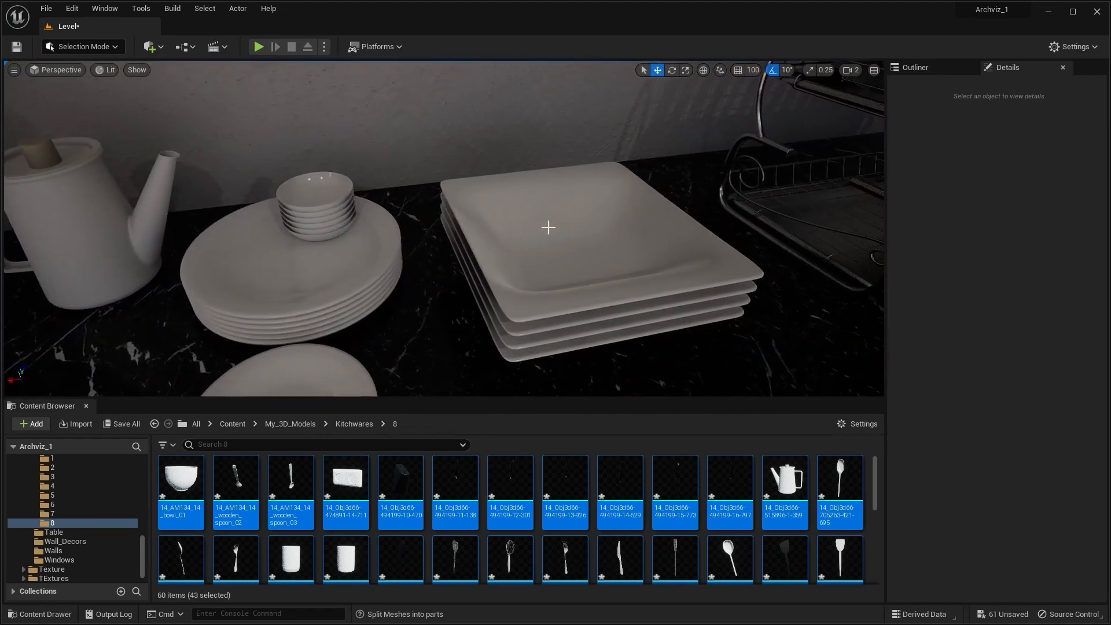
{"action": "left_click", "coordinate": [637, 252]}
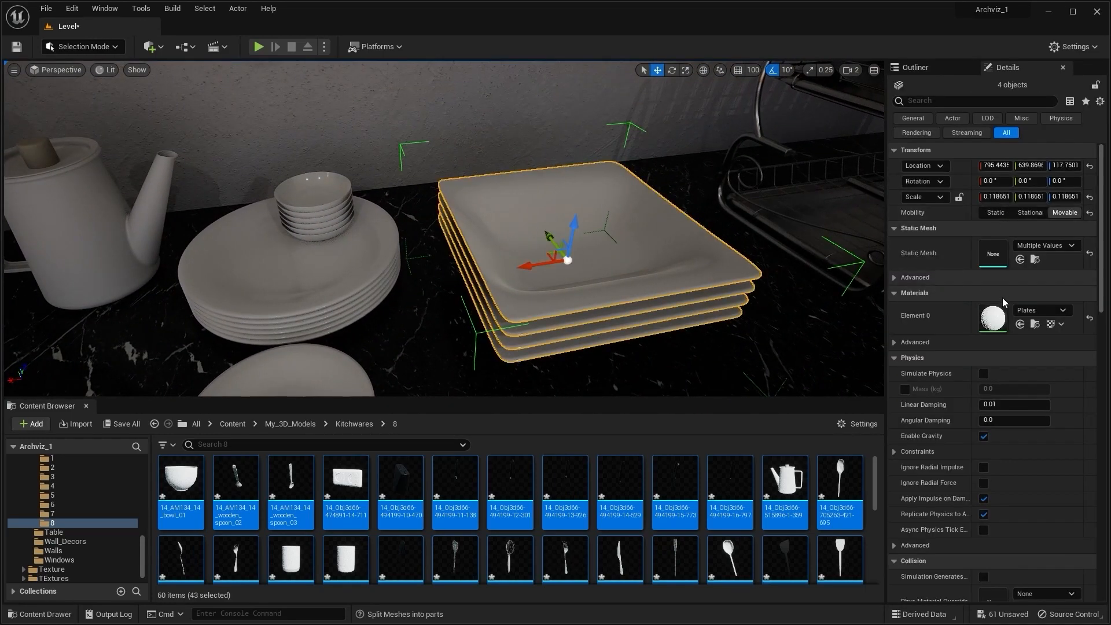
{"action": "left_click", "coordinate": [1035, 324]}
{"action": "key", "text": "Escape"}
Select all twelve pieces of cutlery in the holder beside the mixing bowl, leaving out the holder itself
{"action": "right_click_drag", "start_coordinate": [555, 206], "coordinate": [747, 173]}
{"action": "key", "text": "s"}
{"action": "key", "text": "w"}
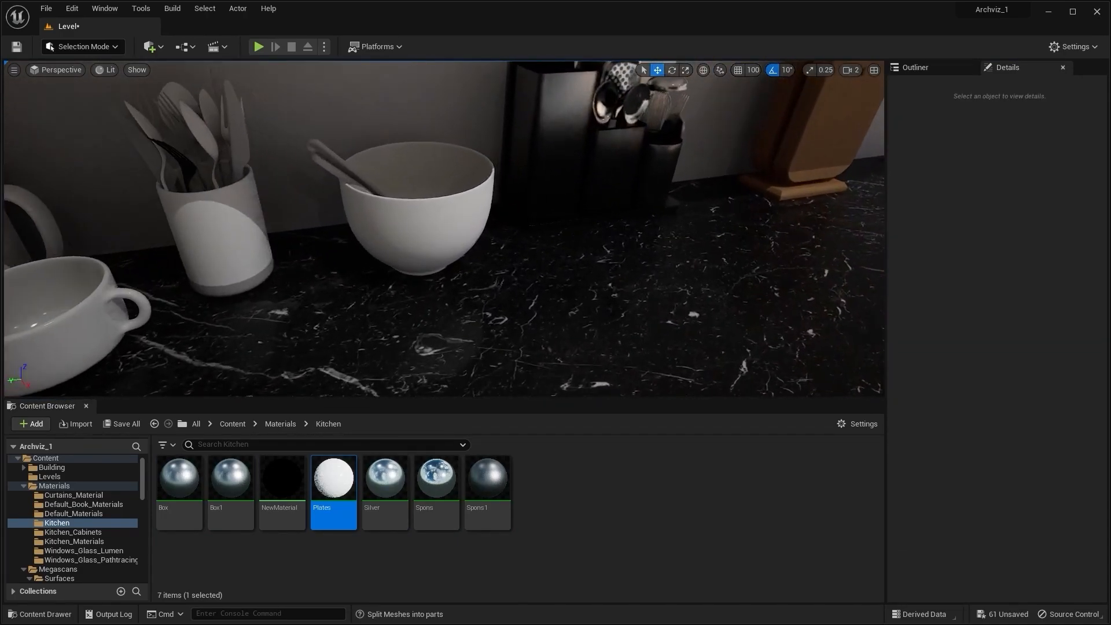
{"action": "key", "text": "s"}
{"action": "right_click_drag", "start_coordinate": [468, 324], "coordinate": [579, 292]}
{"action": "key", "text": "w"}
{"action": "key", "text": "s"}
{"action": "key", "text": "w"}
{"action": "key", "text": "w"}
{"action": "key", "text": "s"}
{"action": "key", "text": "w"}
{"action": "key", "text": "w"}
{"action": "key", "text": "d"}
{"action": "right_click_drag", "start_coordinate": [457, 255], "coordinate": [434, 314]}
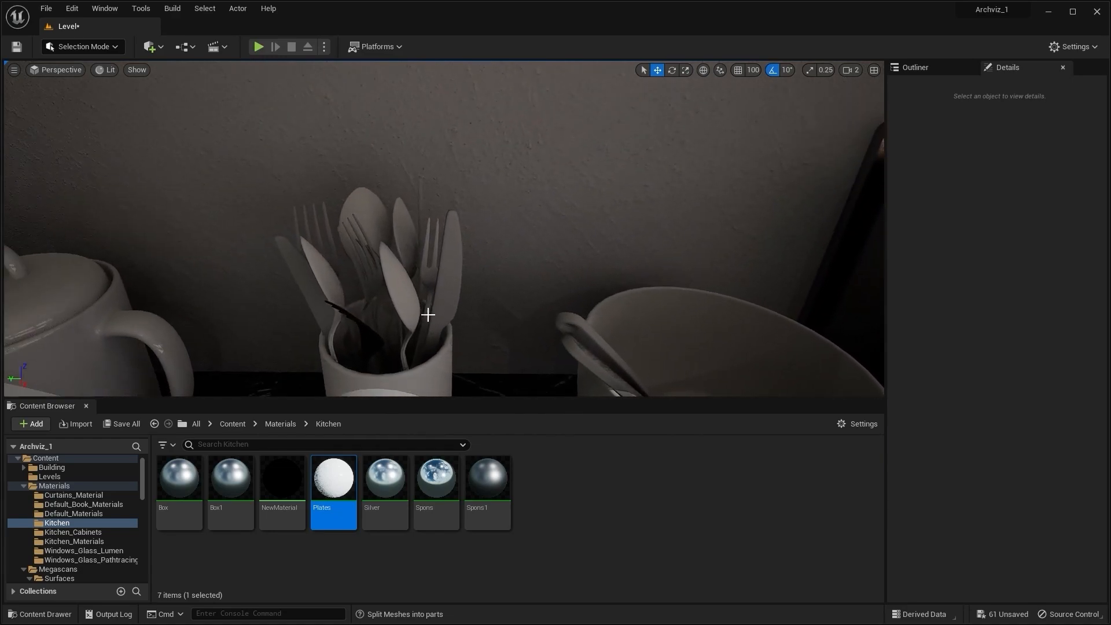
{"action": "left_click", "coordinate": [435, 293]}
{"action": "left_click", "coordinate": [405, 282], "text": "ctrl"}
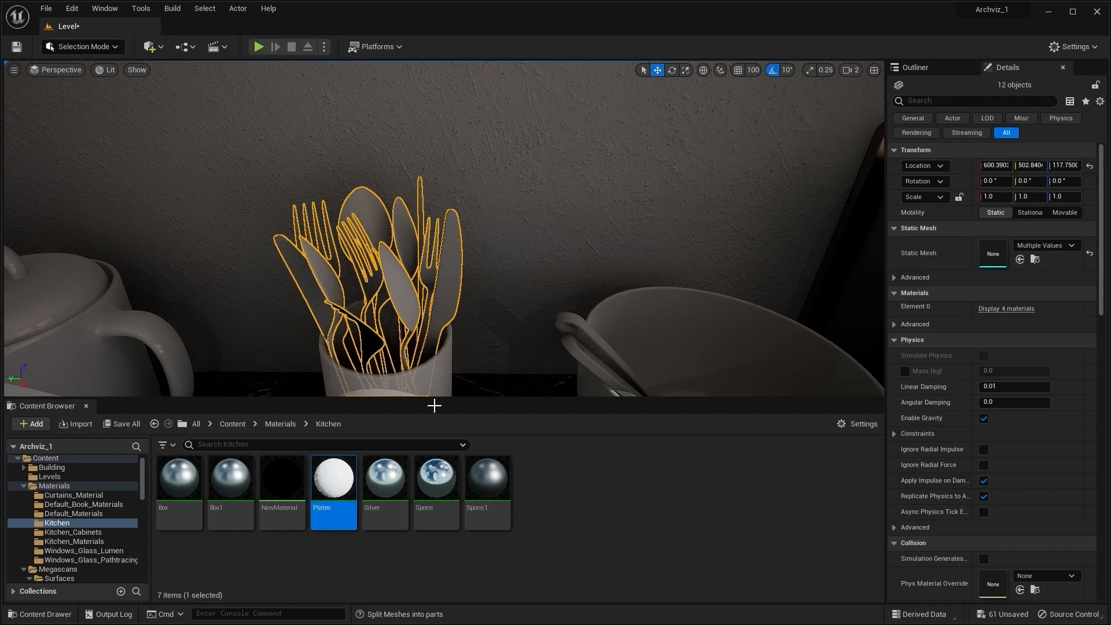
Replace all four materials on the twelve selected cutlery pieces with the Spons material, and clear the selection
{"action": "left_click", "coordinate": [436, 484]}
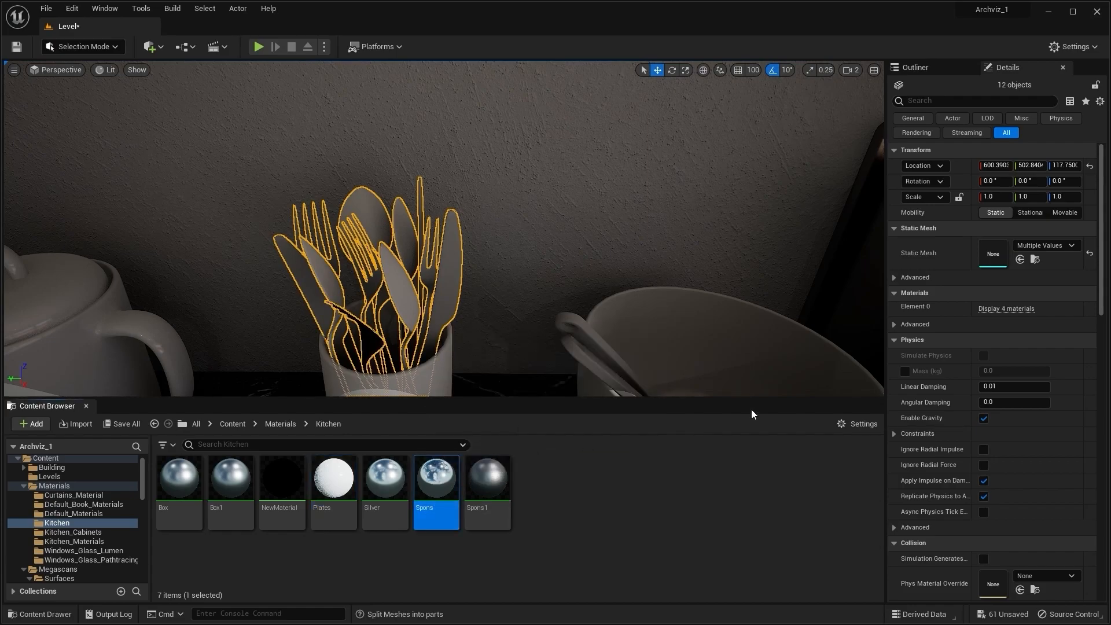
{"action": "left_click", "coordinate": [1006, 309]}
{"action": "left_click", "coordinate": [1023, 440]}
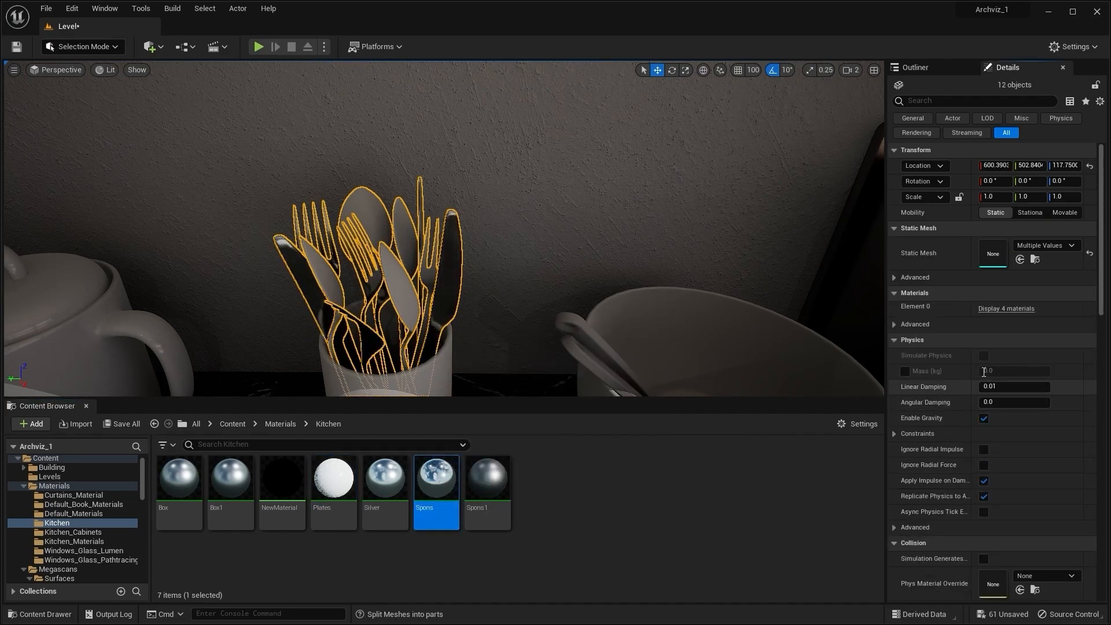
{"action": "left_click", "coordinate": [1000, 313]}
{"action": "left_click", "coordinate": [1020, 412]}
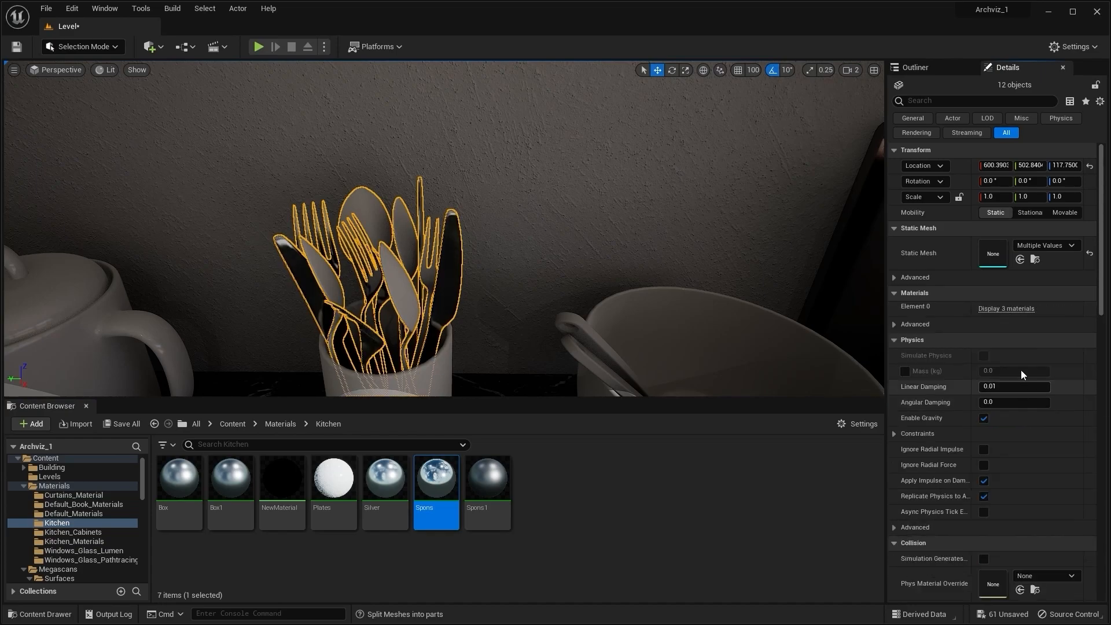
{"action": "left_click", "coordinate": [1012, 311]}
{"action": "left_click", "coordinate": [1021, 375]}
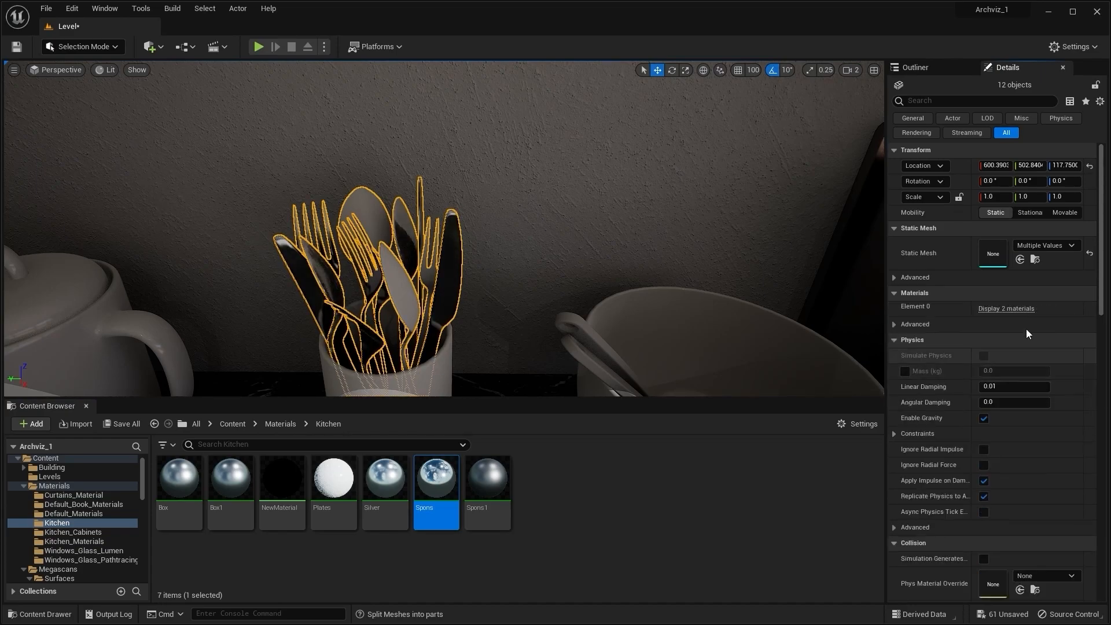
{"action": "left_click", "coordinate": [1007, 309]}
{"action": "left_click", "coordinate": [1019, 340]}
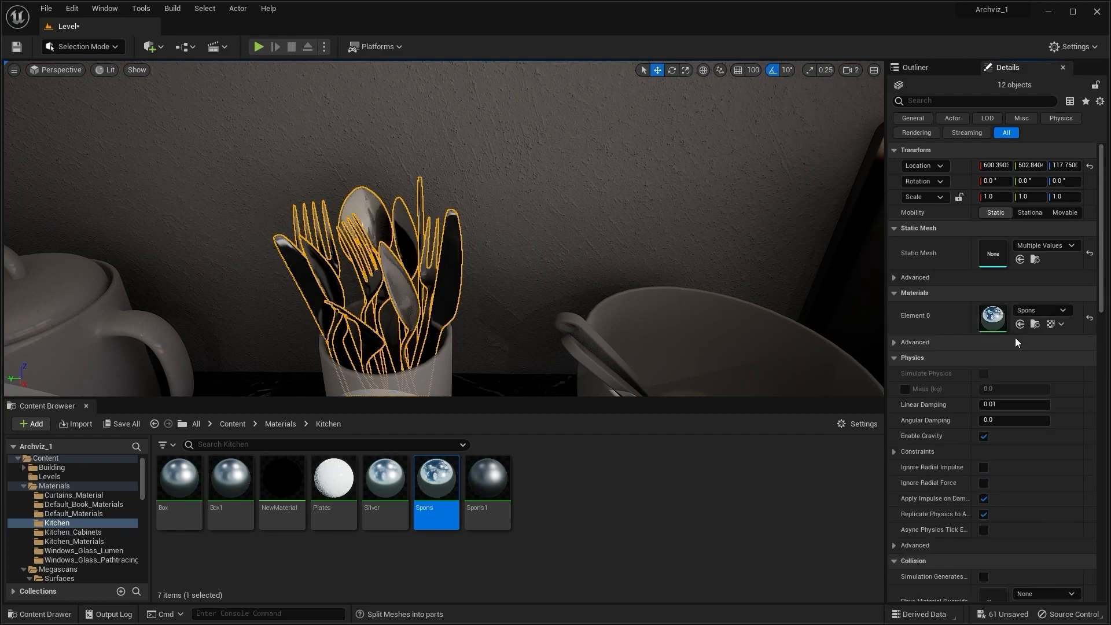
{"action": "key", "text": "Escape"}
Apply the Box material to the cutlery holder and Box1 to its material Element 1, and deselect the holder
{"action": "right_click_drag", "start_coordinate": [452, 266], "coordinate": [312, 261]}
{"action": "left_click_drag", "start_coordinate": [184, 476], "coordinate": [344, 294]}
{"action": "right_click_drag", "start_coordinate": [375, 287], "coordinate": [393, 288]}
{"action": "left_click", "coordinate": [375, 288]}
{"action": "left_click_drag", "start_coordinate": [230, 478], "coordinate": [991, 449]}
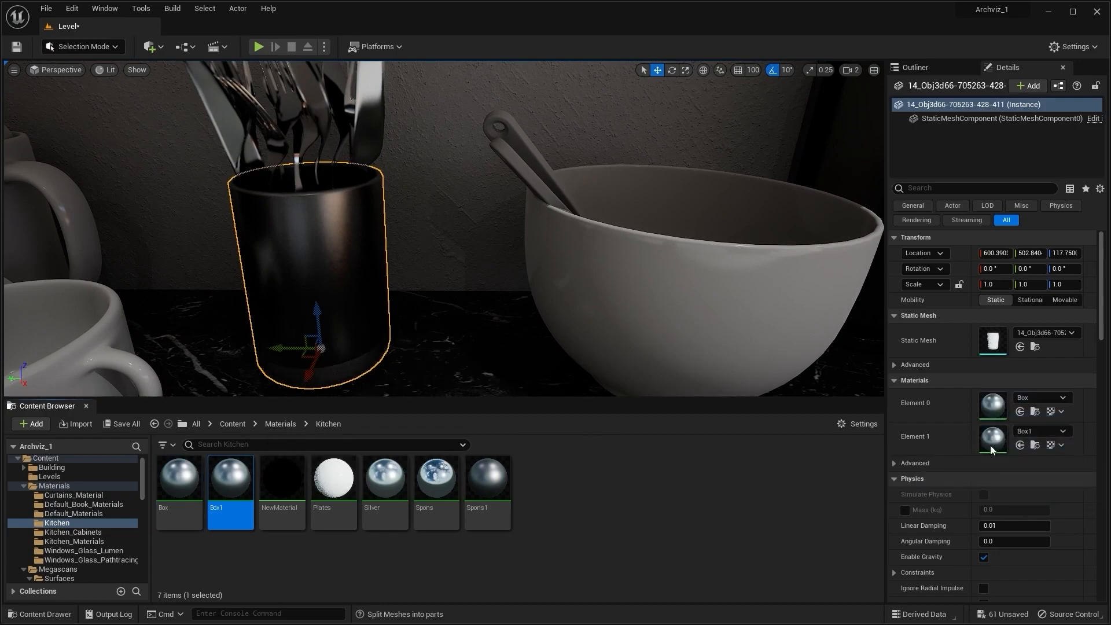
{"action": "key", "text": "Escape"}
{"action": "key", "text": "s"}
{"action": "mouse_move", "coordinate": [434, 290]}
{"action": "right_mouse_down"}
{"action": "mouse_move", "coordinate": [422, 291]}
{"action": "mouse_move", "coordinate": [463, 290]}
{"action": "mouse_move", "coordinate": [417, 290]}
{"action": "right_mouse_up"}
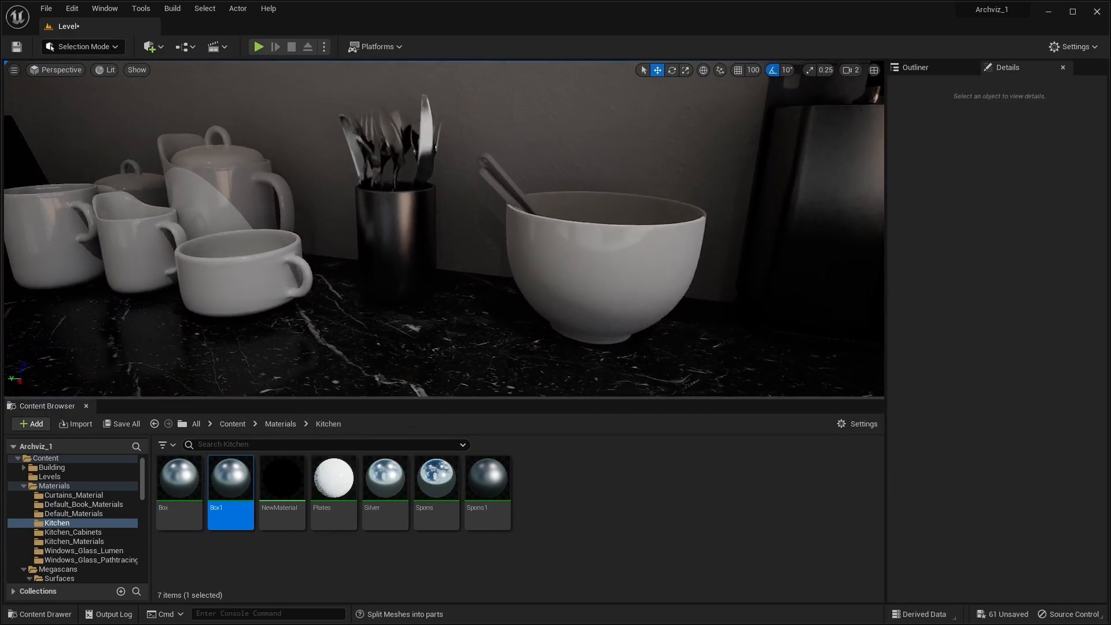
Find the post process volume by searching the level for "post", raise its exposure compensation to about 1.22, and clear the search
{"action": "right_click_drag", "start_coordinate": [496, 234], "coordinate": [313, 234]}
{"action": "key", "text": "s"}
{"action": "left_click", "coordinate": [918, 67]}
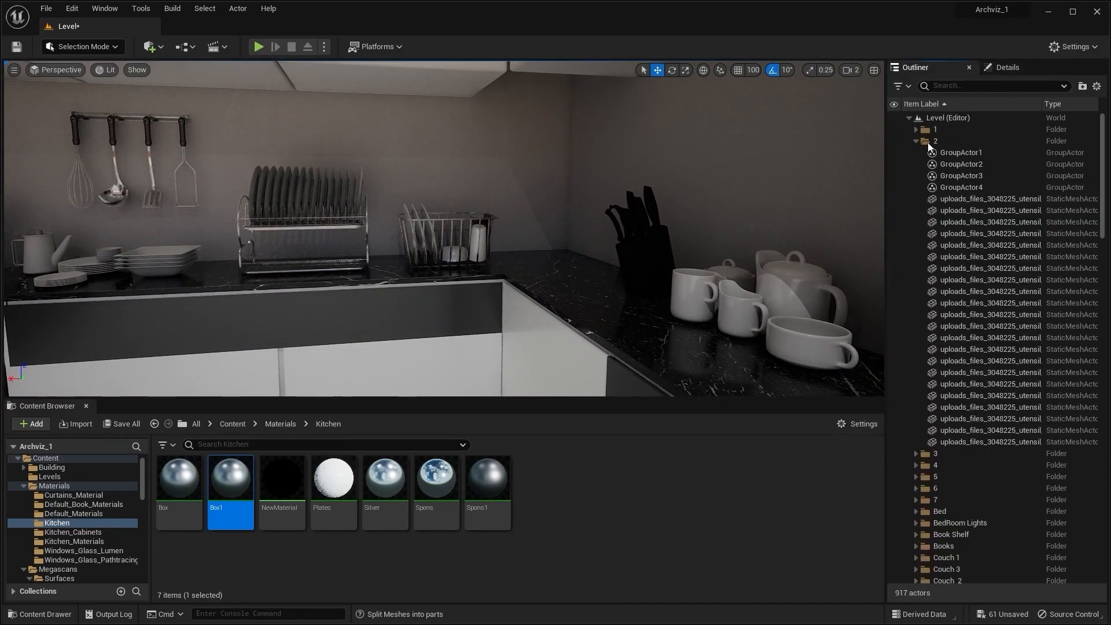
{"action": "left_click_drag", "start_coordinate": [1106, 173], "coordinate": [1028, 91]}
{"action": "left_click", "coordinate": [985, 85]}
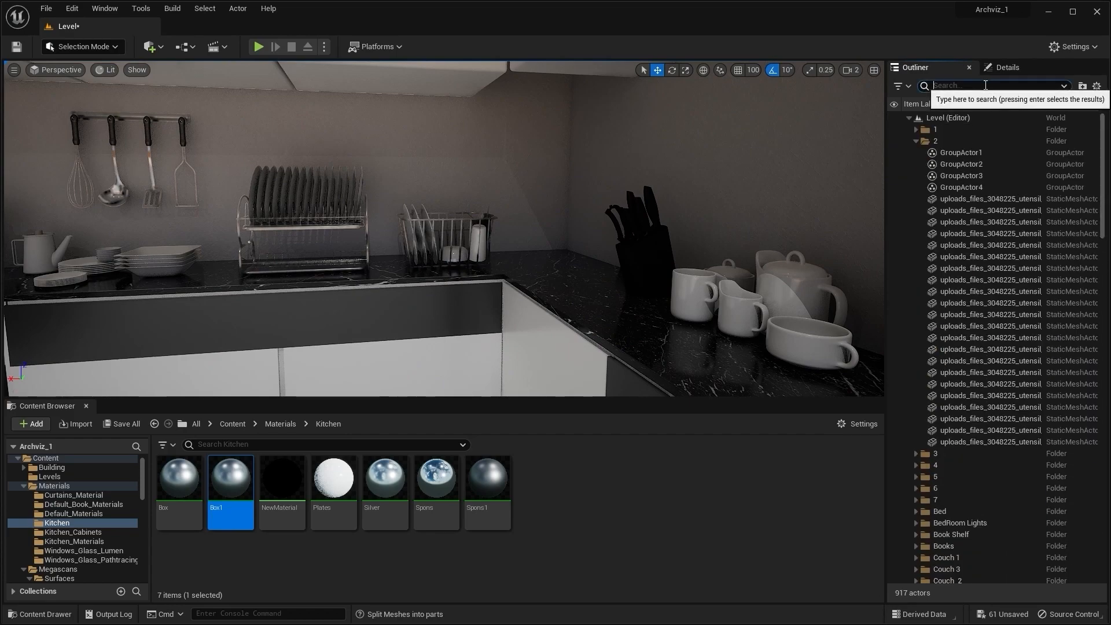
{"action": "type", "text": "post"}
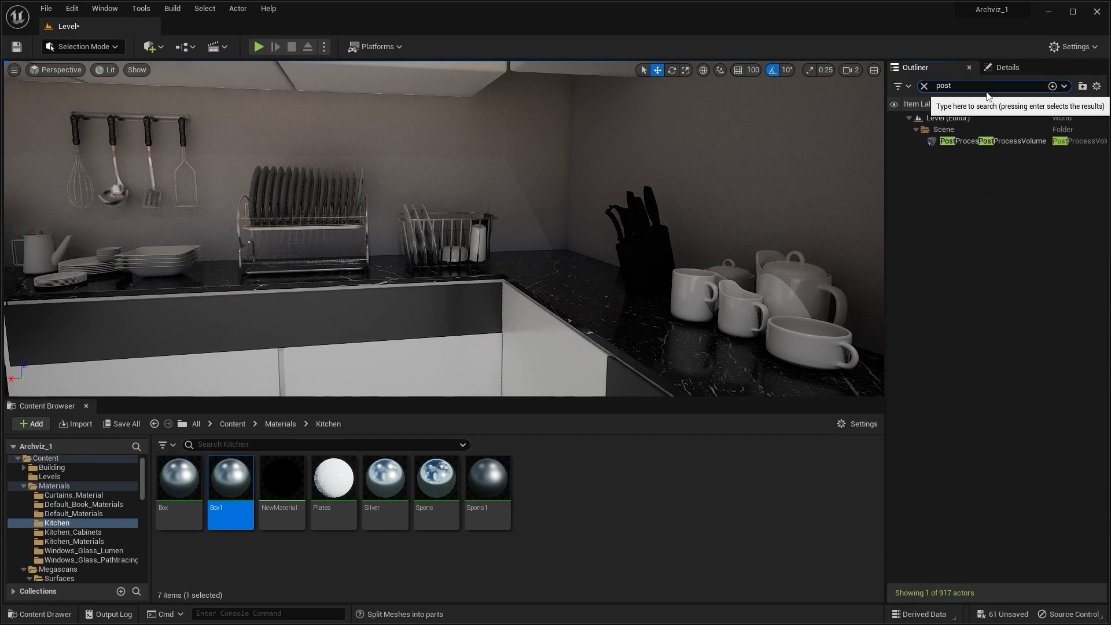
{"action": "left_click", "coordinate": [994, 141]}
{"action": "left_click", "coordinate": [1008, 68]}
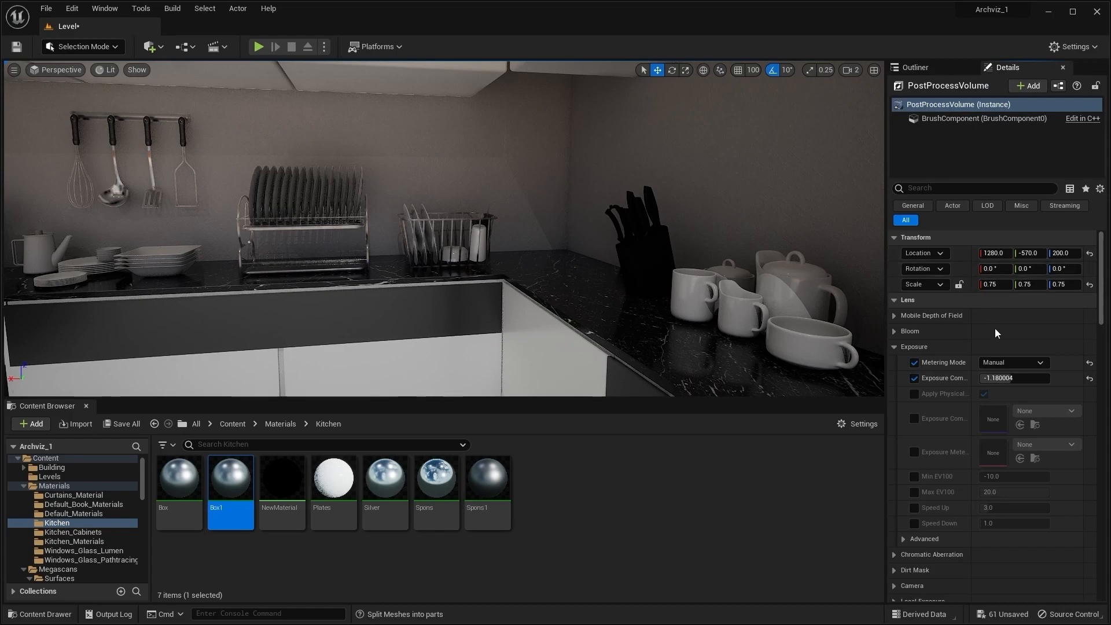
{"action": "left_click_drag", "start_coordinate": [1014, 378], "coordinate": [1071, 378]}
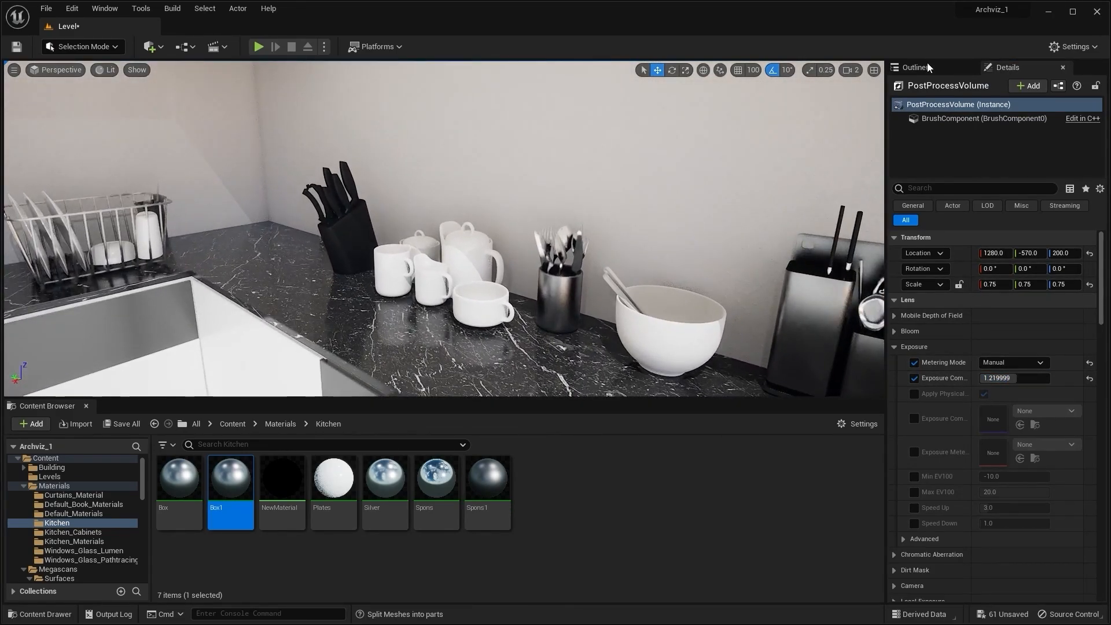
{"action": "left_click", "coordinate": [919, 67]}
{"action": "left_click", "coordinate": [924, 85]}
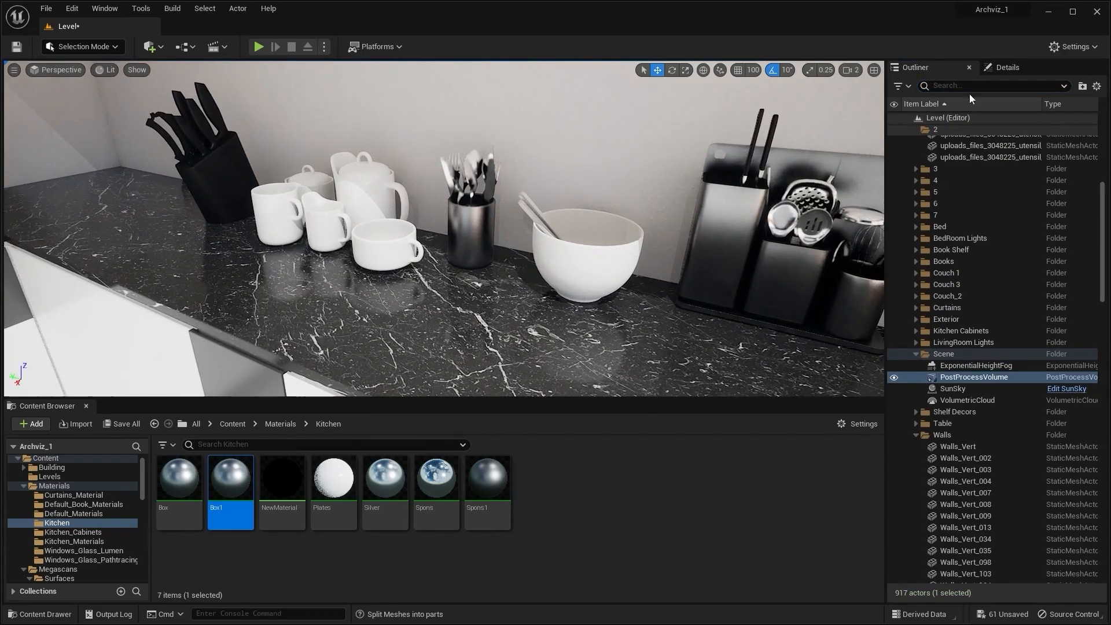
{"action": "left_click", "coordinate": [995, 69]}
Duplicate the Box1 material, open the copy for editing, and apply it to the lower part of the cutlery holder
{"action": "mouse_move", "coordinate": [376, 186]}
{"action": "right_mouse_down"}
{"action": "mouse_move", "coordinate": [376, 144]}
{"action": "mouse_move", "coordinate": [376, 187]}
{"action": "right_mouse_up"}
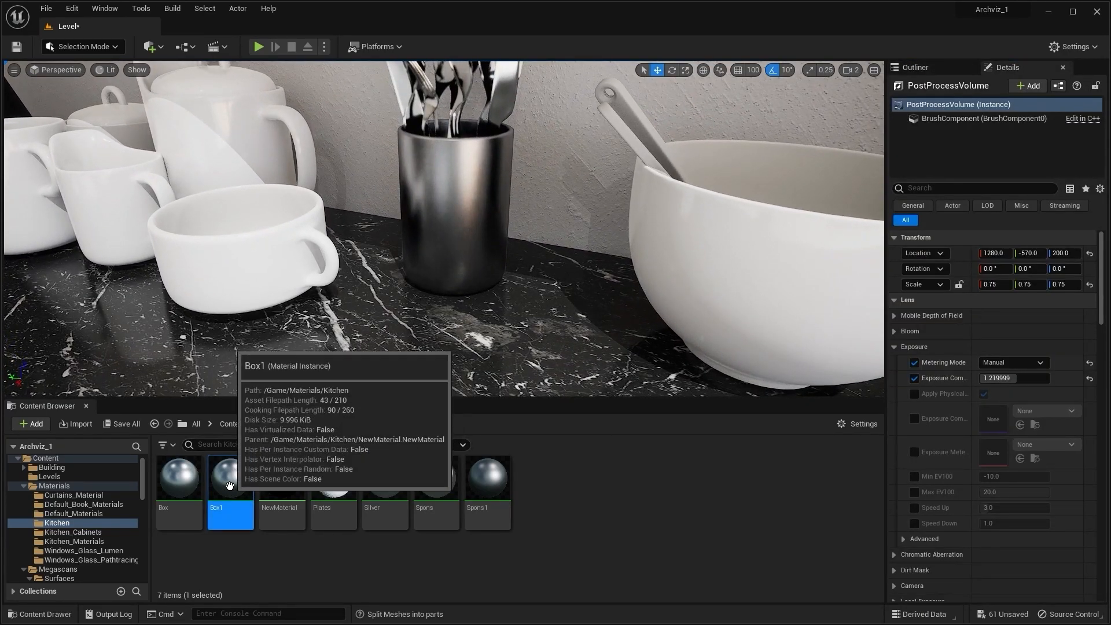
{"action": "key", "text": "ctrl+d"}
{"action": "double_click", "coordinate": [282, 479]}
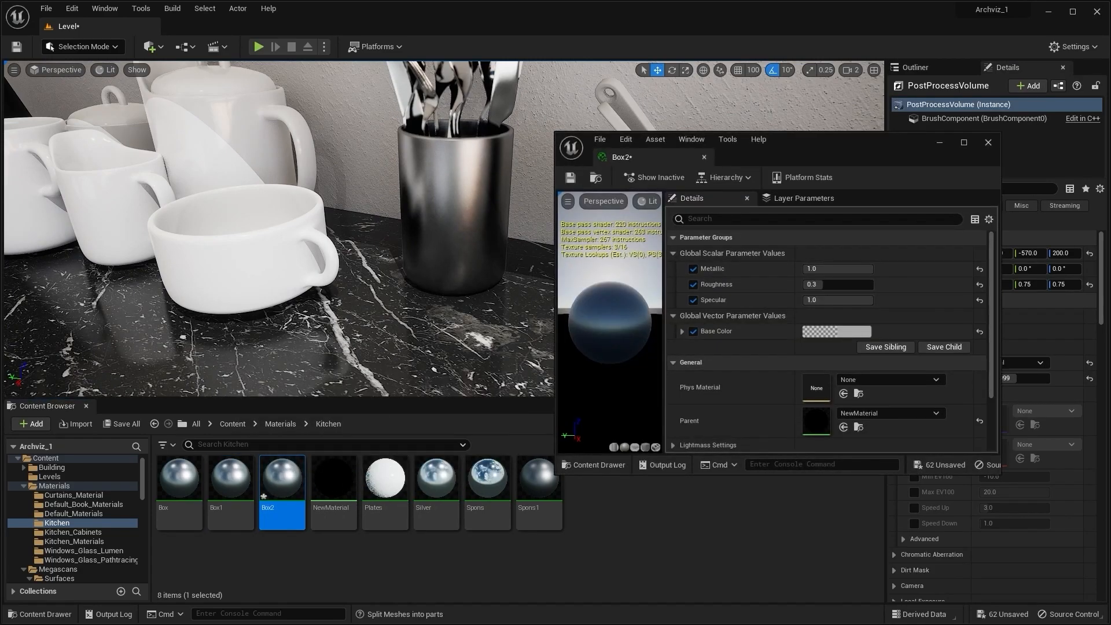
{"action": "left_click_drag", "start_coordinate": [261, 485], "coordinate": [359, 360]}
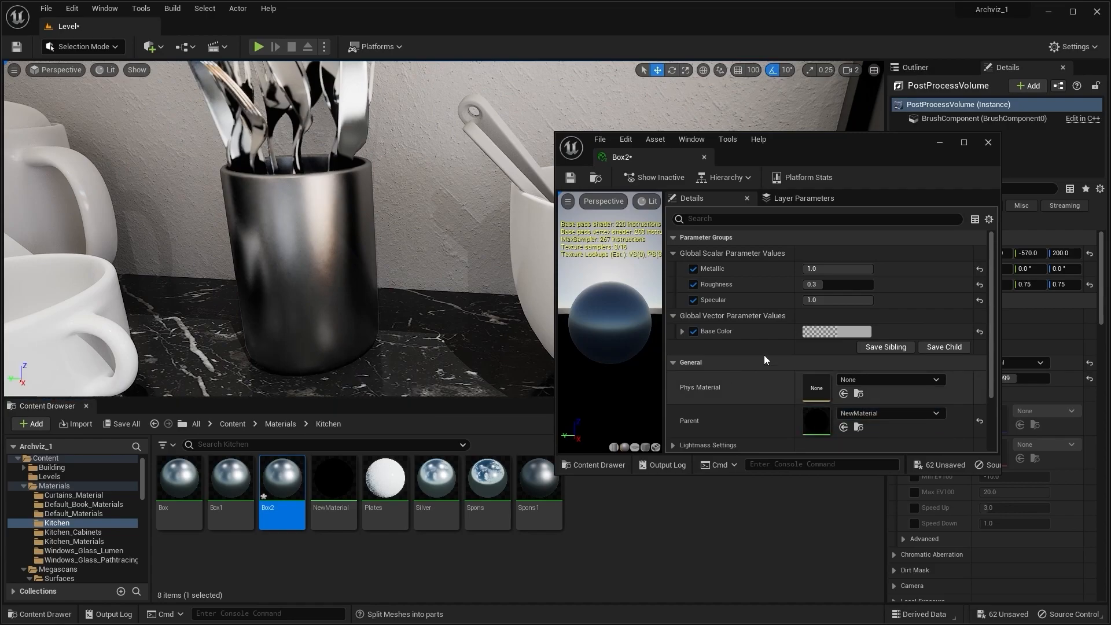
{"action": "left_click_drag", "start_coordinate": [845, 155], "coordinate": [745, 157]}
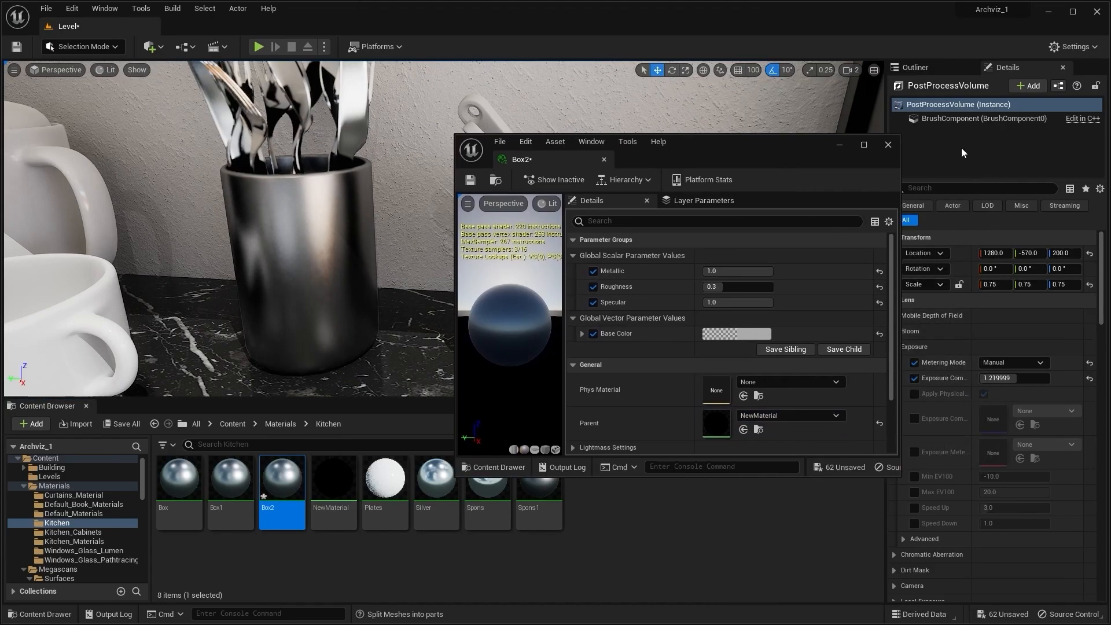
Select the cutlery holder and examine which materials are assigned to its two elements
{"action": "left_click", "coordinate": [917, 67]}
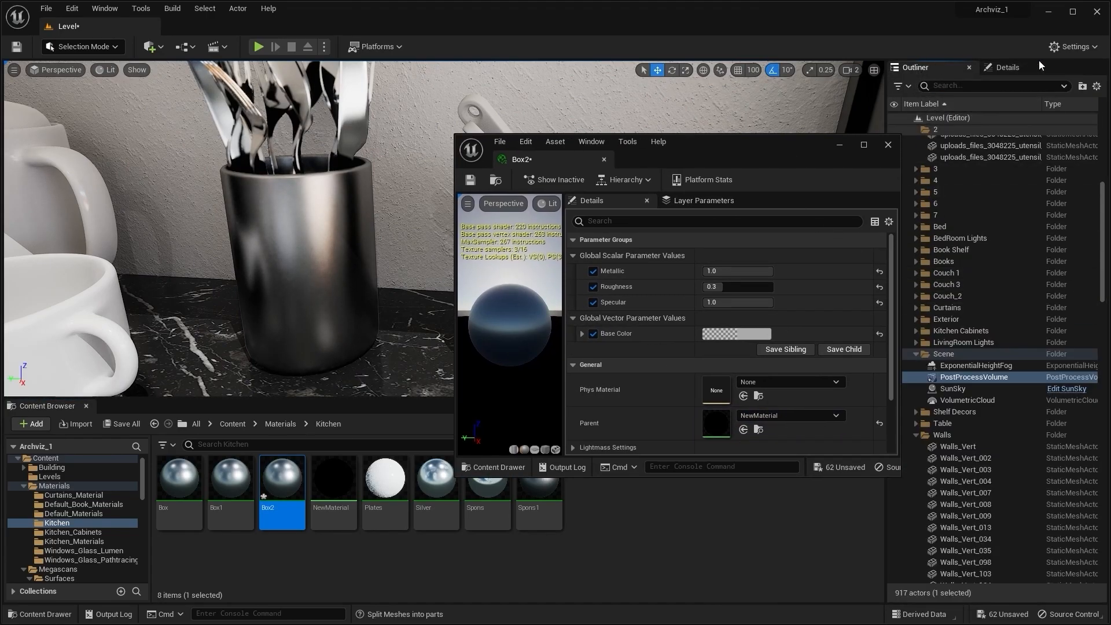
{"action": "left_click", "coordinate": [1036, 67]}
{"action": "left_click", "coordinate": [917, 67]}
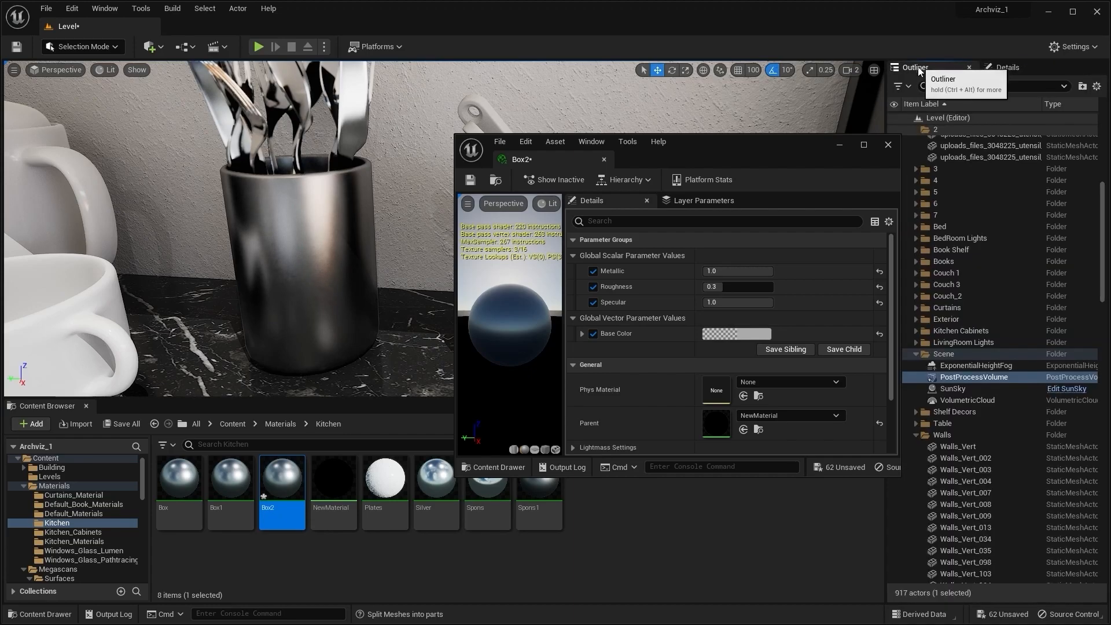
{"action": "left_click", "coordinate": [347, 206]}
{"action": "left_click", "coordinate": [1004, 67]}
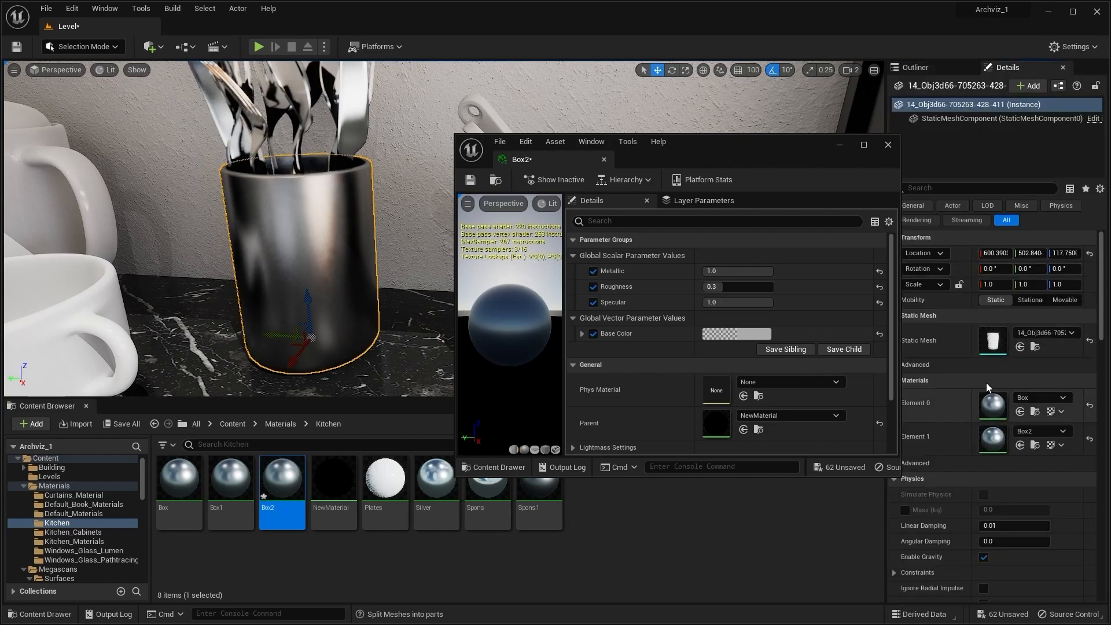
{"action": "left_click_drag", "start_coordinate": [347, 231], "coordinate": [337, 217]}
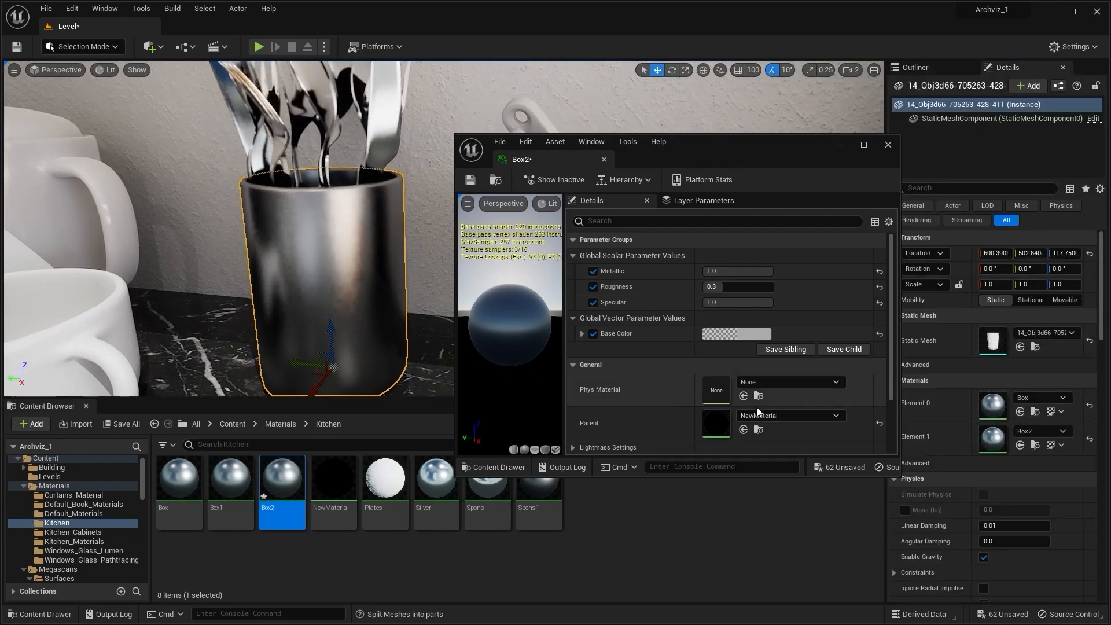
Try darkening the Box2 material's base color to a value of about 0.16, and close its editor
{"action": "left_click", "coordinate": [756, 335]}
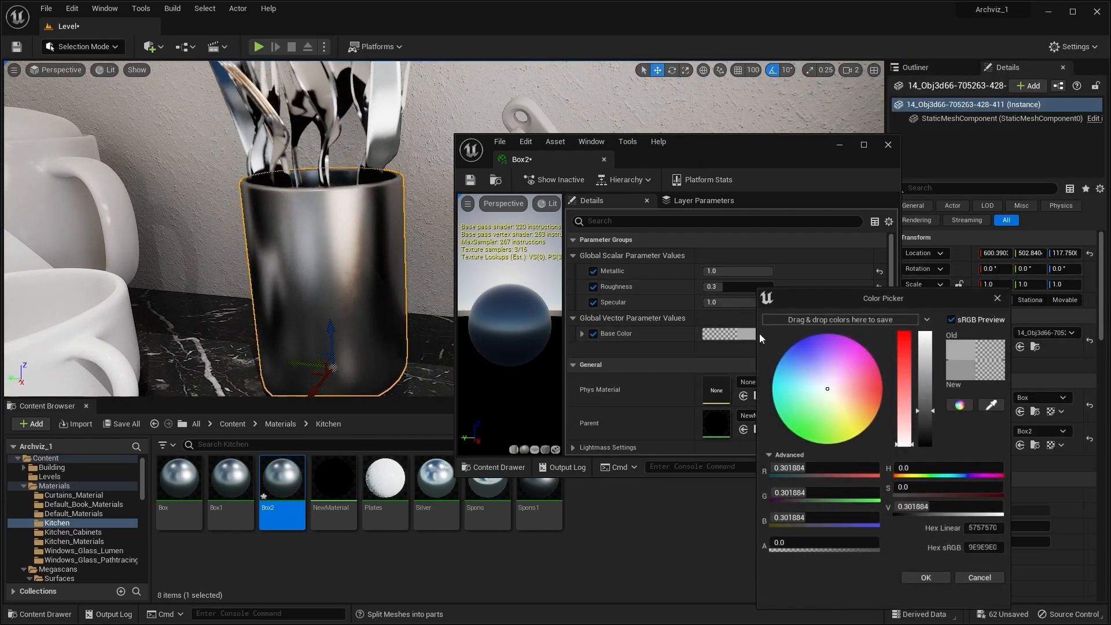
{"action": "mouse_move", "coordinate": [924, 427]}
{"action": "left_mouse_down"}
{"action": "mouse_move", "coordinate": [931, 440]}
{"action": "mouse_move", "coordinate": [928, 424]}
{"action": "left_mouse_up"}
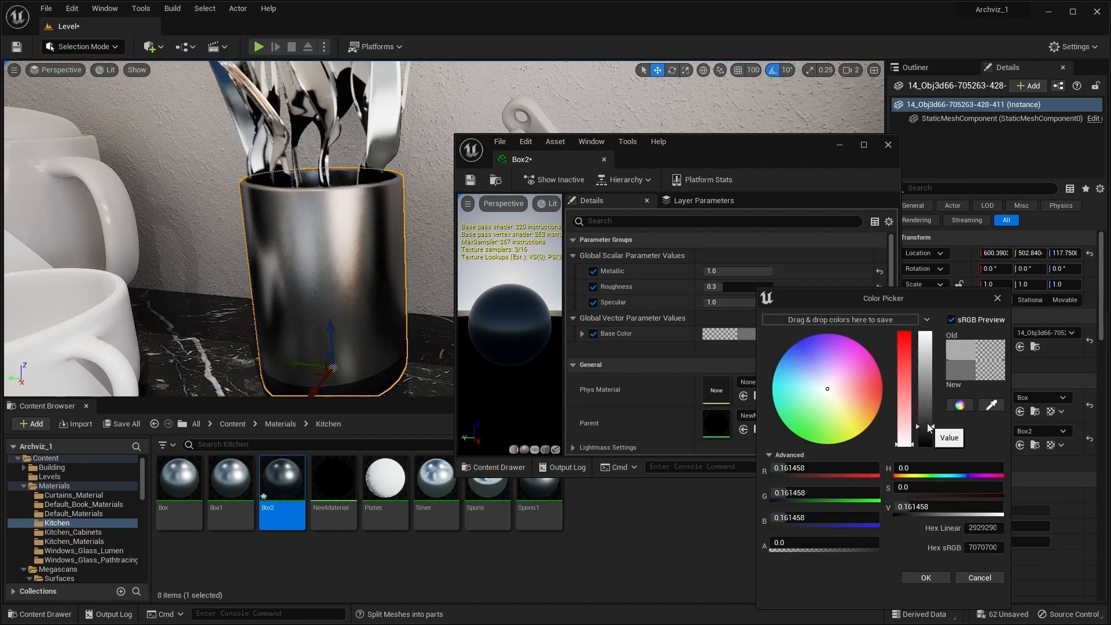
{"action": "left_click", "coordinate": [980, 578]}
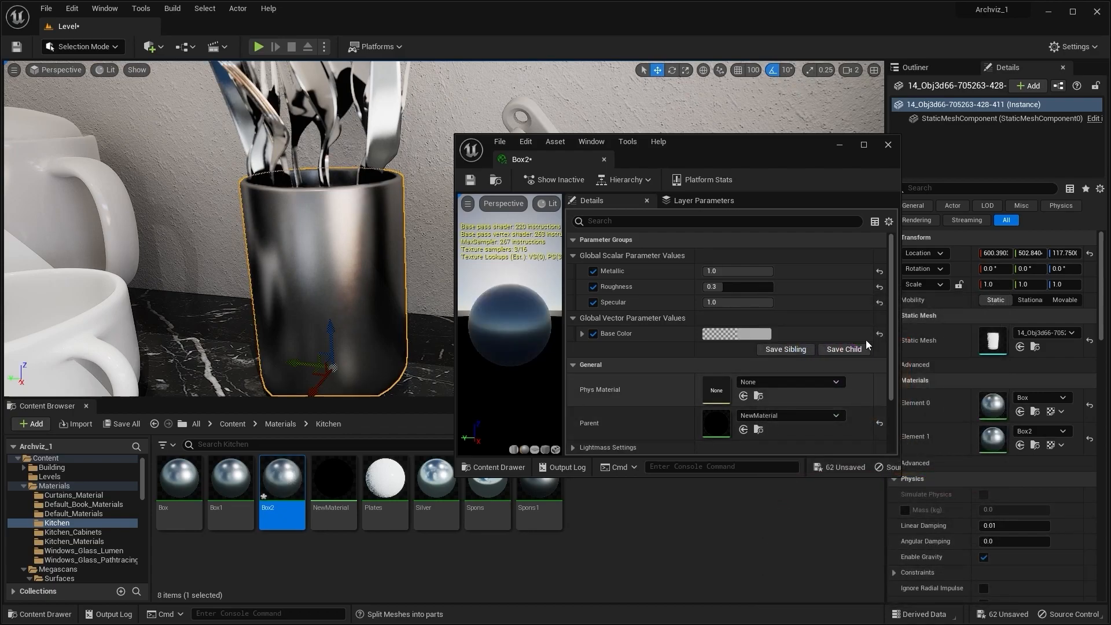
{"action": "left_click", "coordinate": [888, 145]}
Lighten the Box material's base color to a value of about 0.62
{"action": "double_click", "coordinate": [181, 480]}
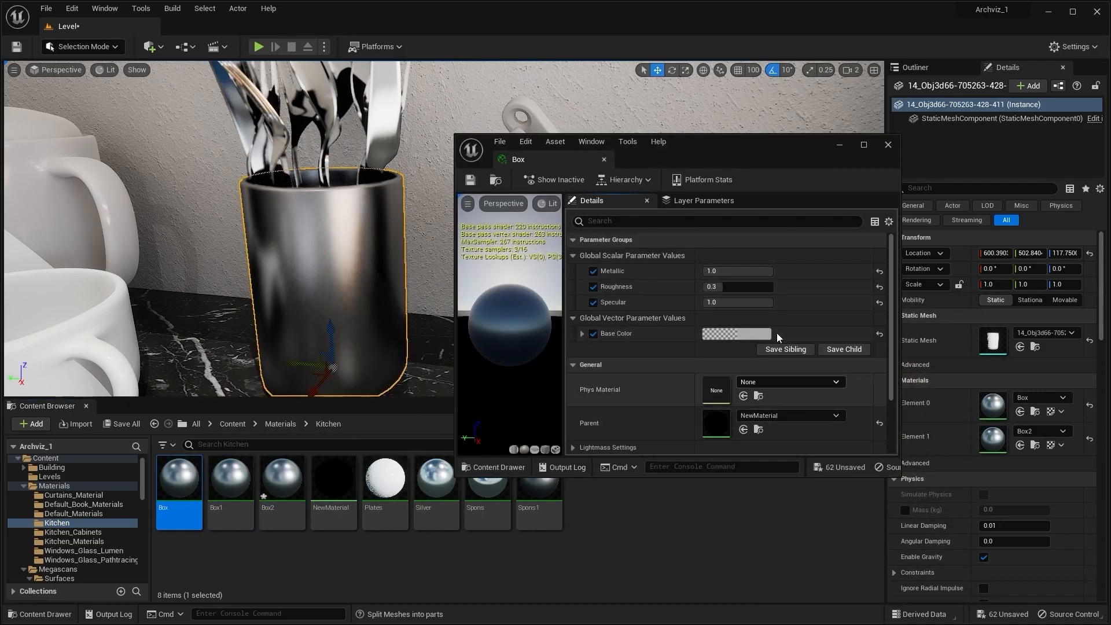
{"action": "left_click", "coordinate": [730, 334]}
{"action": "left_click_drag", "start_coordinate": [918, 401], "coordinate": [918, 375]}
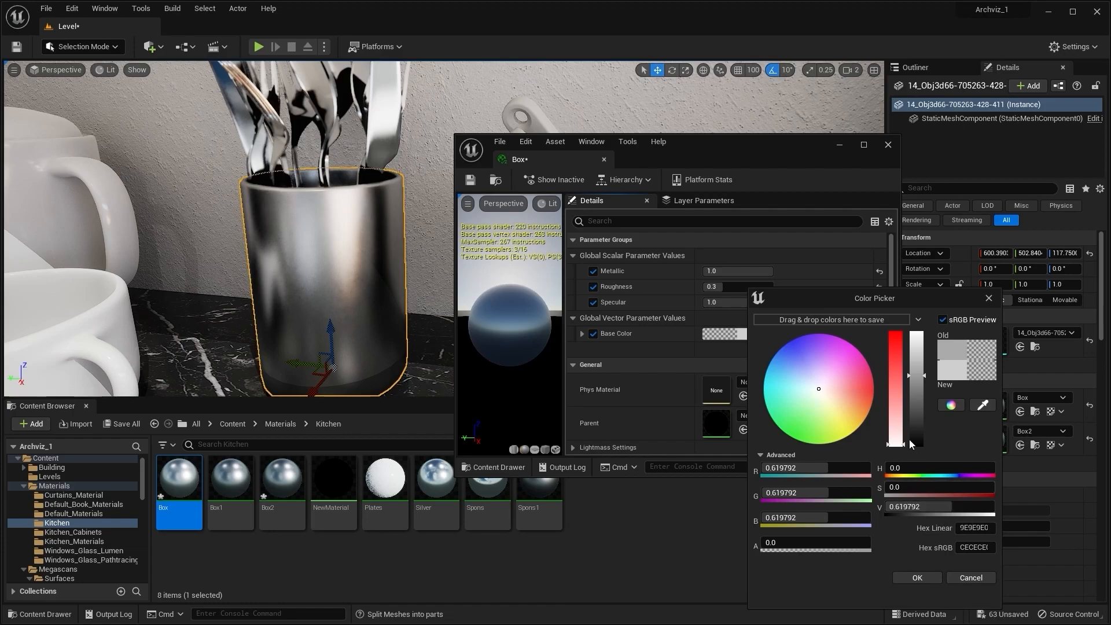
Set the Base Color value of the Box material to 0.7 and close its material editor
{"action": "left_click", "coordinate": [949, 506]}
{"action": "type", "text": "0.625"}
{"action": "key", "text": "Return"}
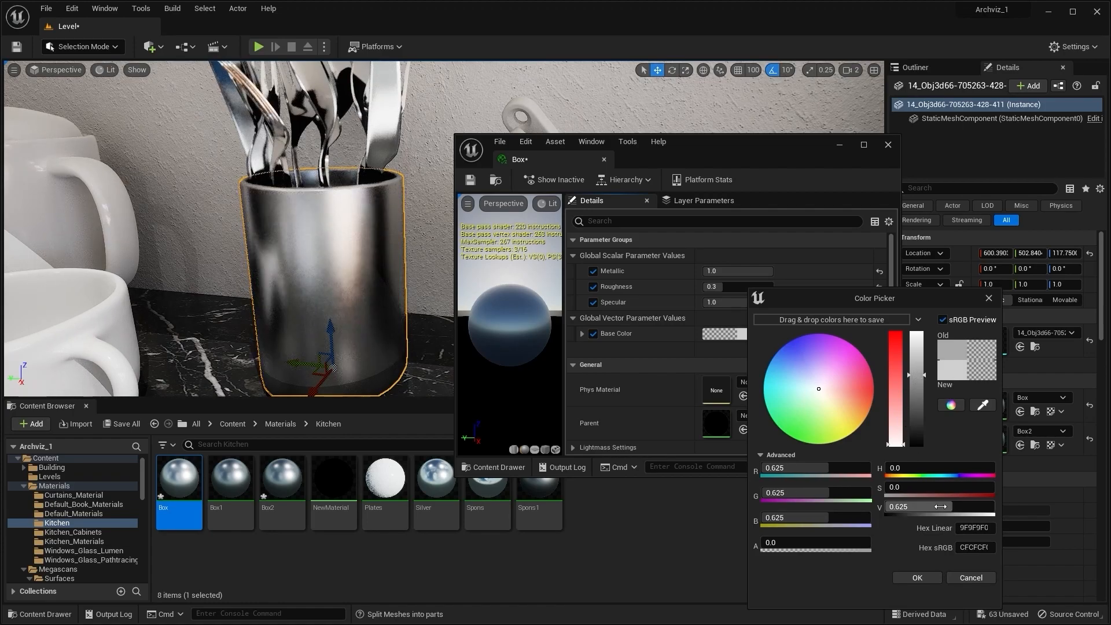
{"action": "type", "text": "0.7"}
{"action": "key", "text": "Return"}
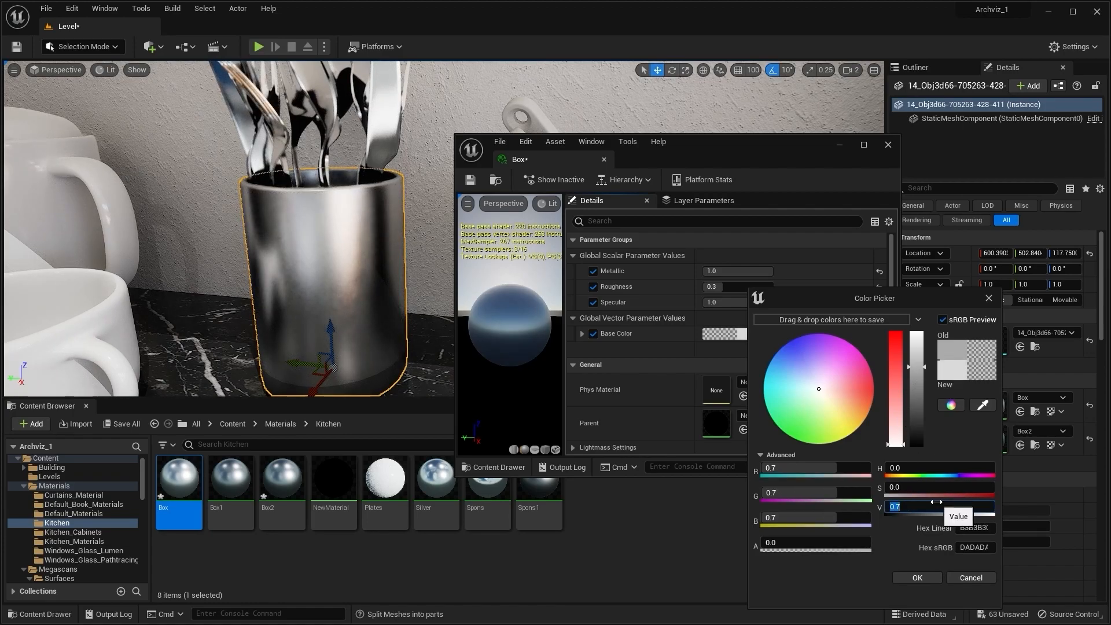
{"action": "left_click", "coordinate": [890, 147]}
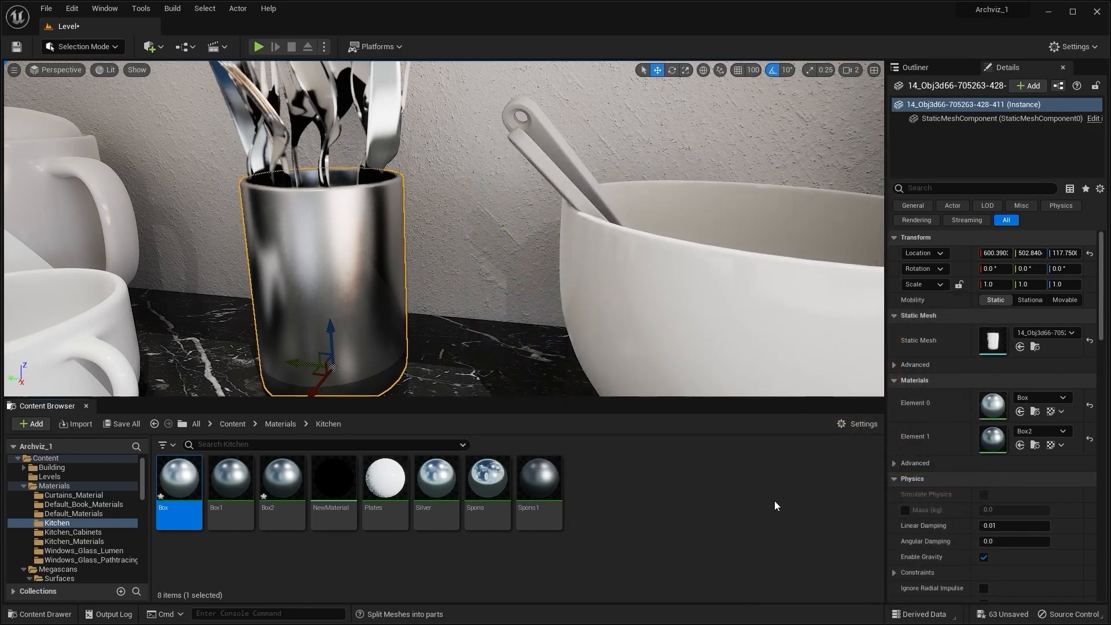
Replace Material_002 with the Box1 material in the Element 0 slots of the grouped utensil holder set near the cutting boards
{"action": "scroll", "coordinate": [505, 298], "scroll_direction": "down", "scroll_amount": 4}
{"action": "key", "text": "Escape"}
{"action": "right_click_drag", "start_coordinate": [518, 348], "coordinate": [683, 313]}
{"action": "right_click_drag", "start_coordinate": [489, 284], "coordinate": [490, 330]}
{"action": "left_click", "coordinate": [429, 206]}
{"action": "right_click_drag", "start_coordinate": [622, 320], "coordinate": [729, 333]}
{"action": "left_click", "coordinate": [1000, 308]}
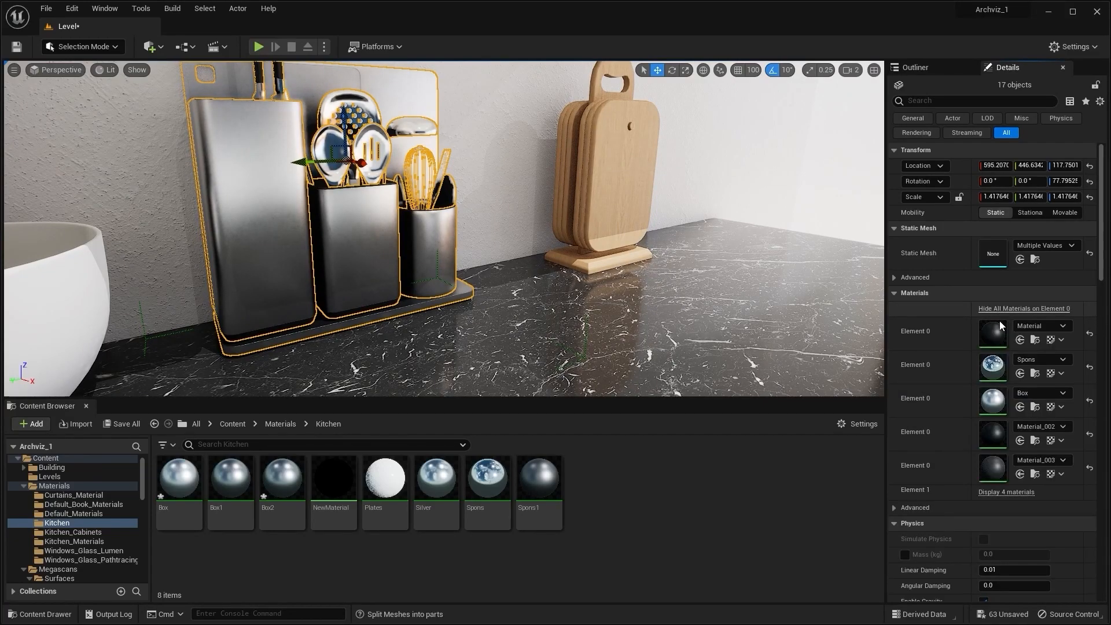
{"action": "right_click_drag", "start_coordinate": [636, 324], "coordinate": [509, 318]}
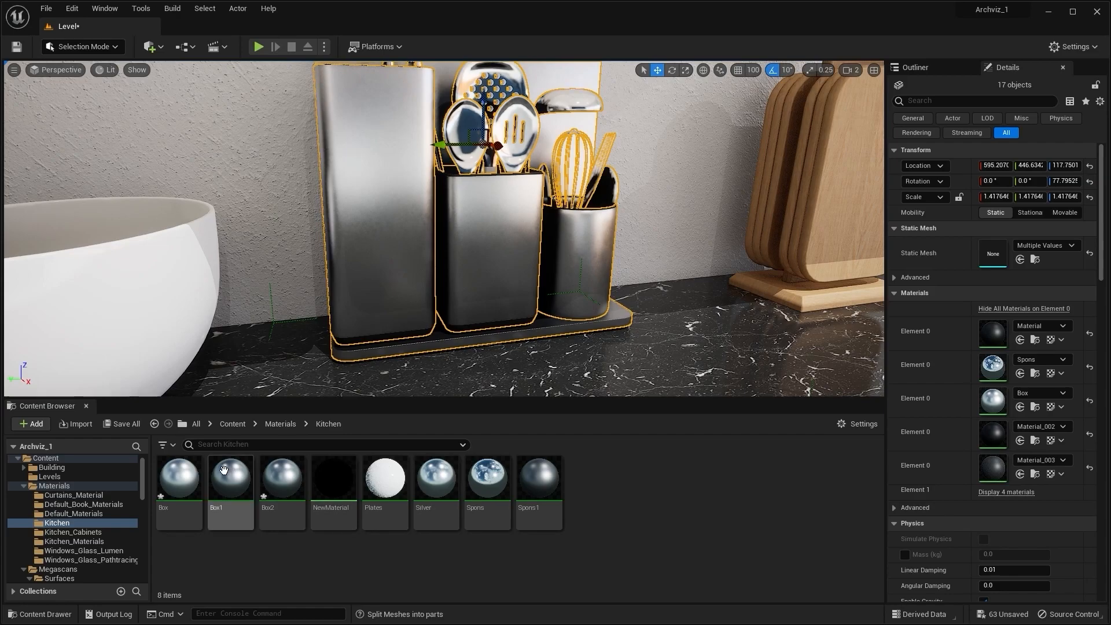
{"action": "left_click", "coordinate": [234, 484]}
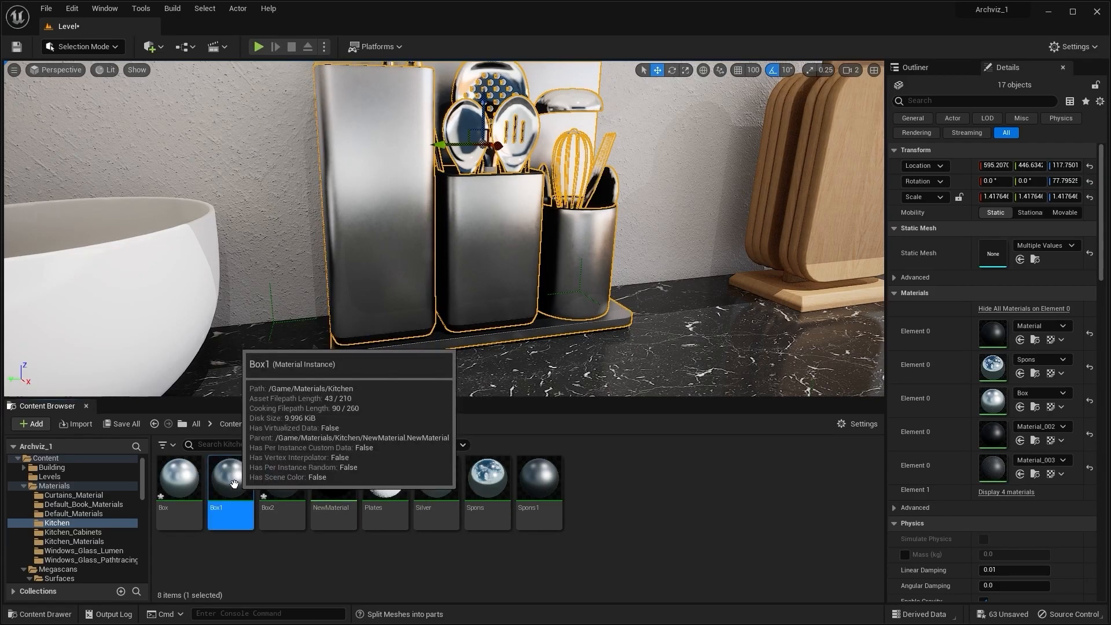
{"action": "left_click", "coordinate": [1021, 442]}
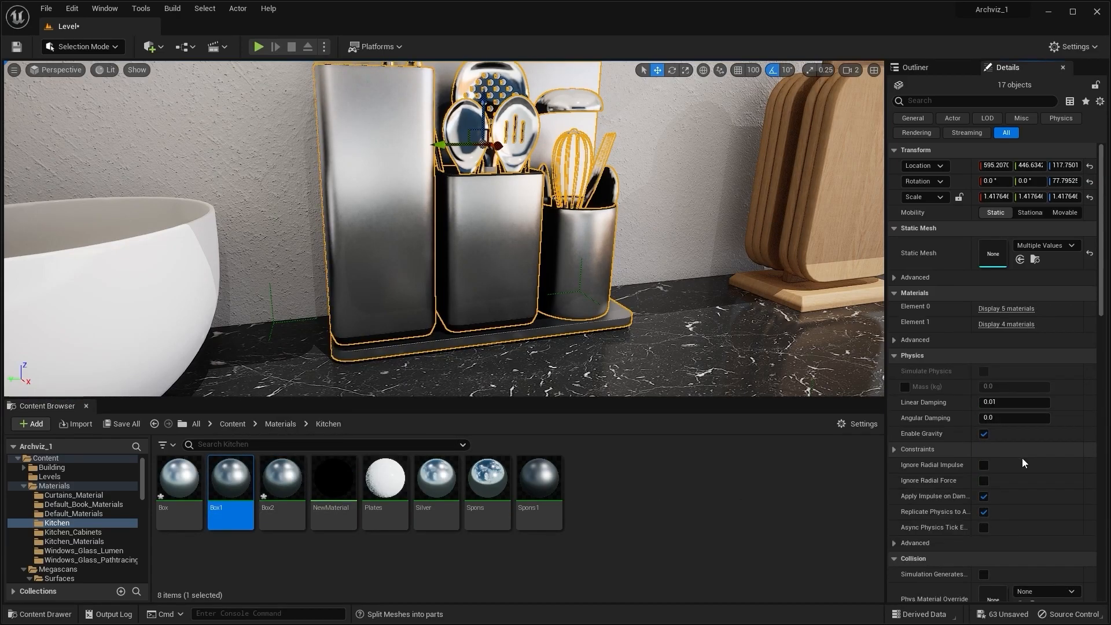
{"action": "left_click", "coordinate": [1014, 310]}
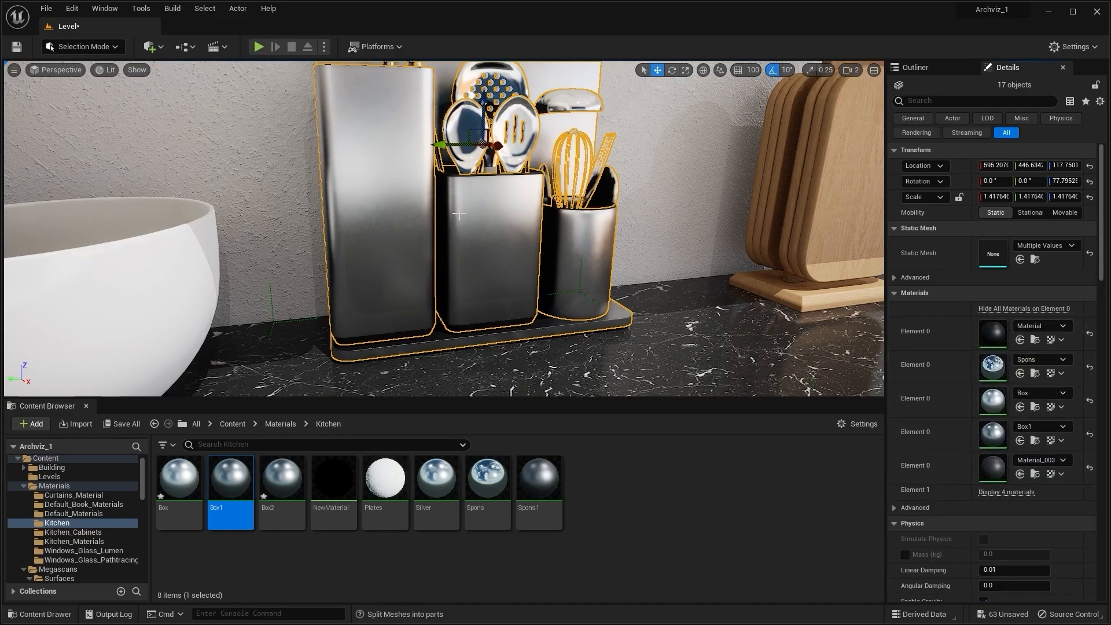
Ungroup the utensil holder set and apply the Box1 material to Element 0 of the tall and middle containers
{"action": "key", "text": "shift+g"}
{"action": "left_click", "coordinate": [498, 257]}
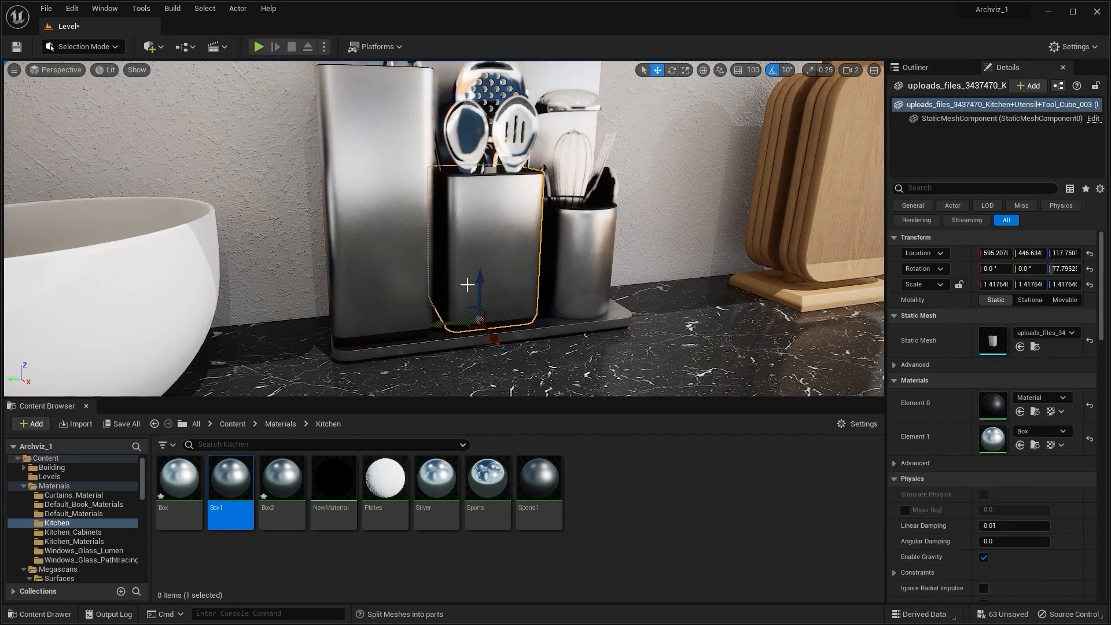
{"action": "left_click", "coordinate": [383, 243]}
{"action": "left_click", "coordinate": [1020, 411]}
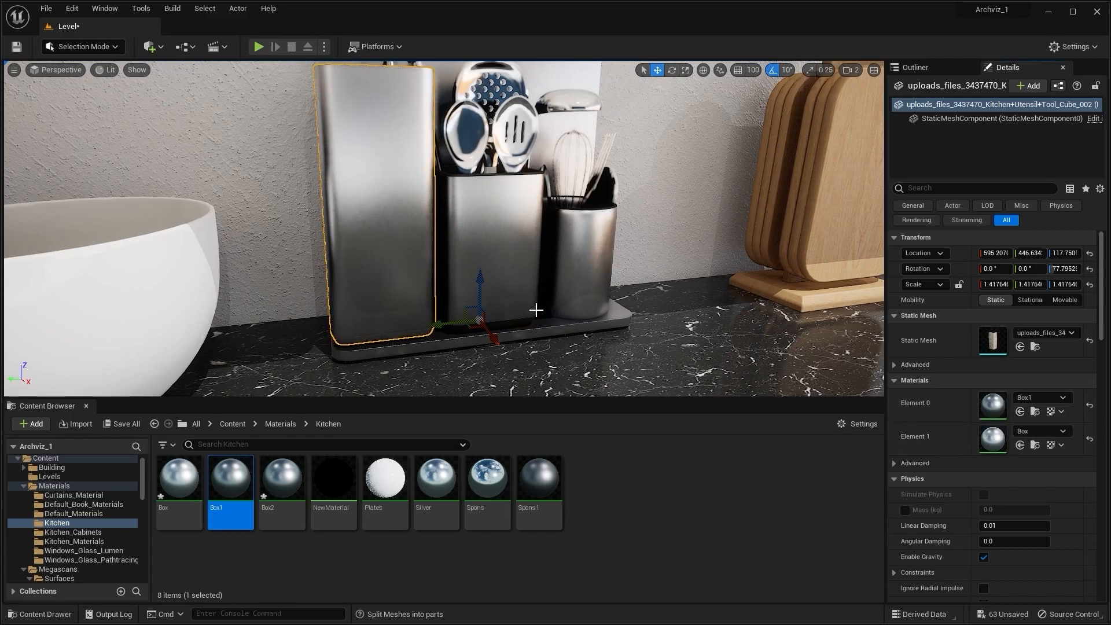
{"action": "left_click", "coordinate": [518, 280]}
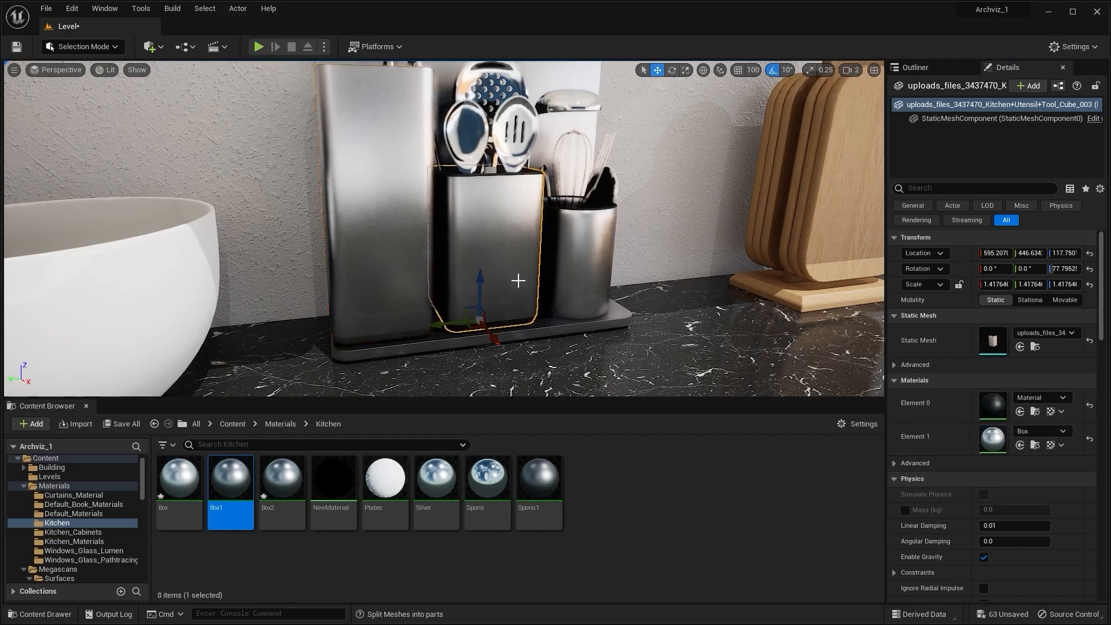
{"action": "left_click", "coordinate": [1020, 412]}
{"action": "right_click_drag", "start_coordinate": [643, 270], "coordinate": [694, 280]}
{"action": "left_click", "coordinate": [1020, 411]}
{"action": "key", "text": "Escape"}
Try Box1 and Box on the small cylindrical container's material slots, finishing with Box1 on Element 0 and Box on Element 1
{"action": "right_click_drag", "start_coordinate": [541, 266], "coordinate": [397, 307]}
{"action": "left_click", "coordinate": [463, 306]}
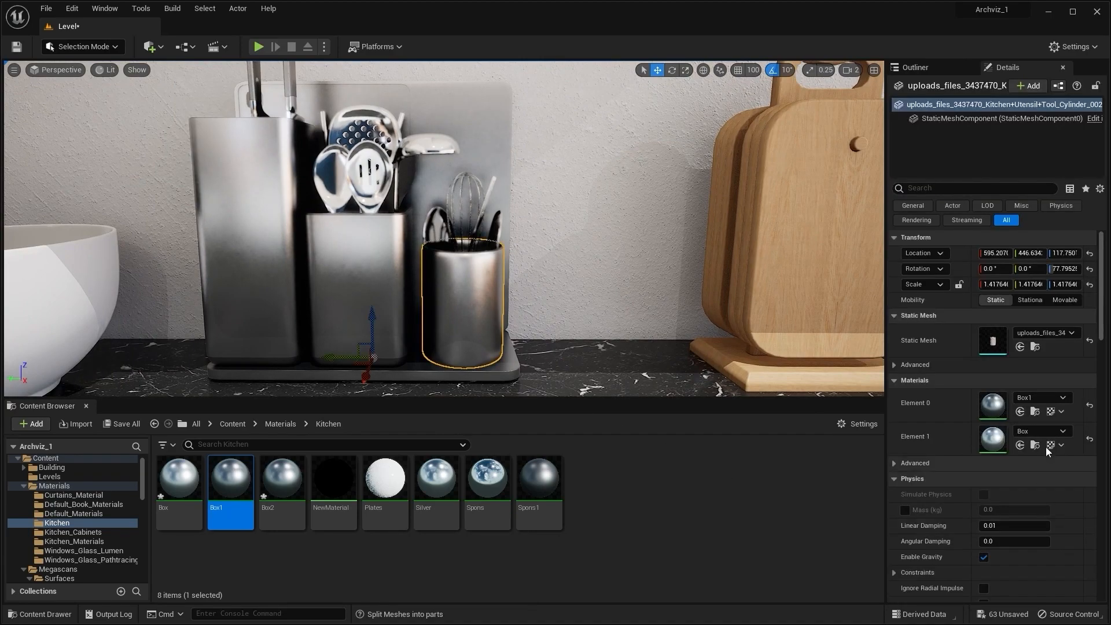
{"action": "left_click", "coordinate": [1021, 445]}
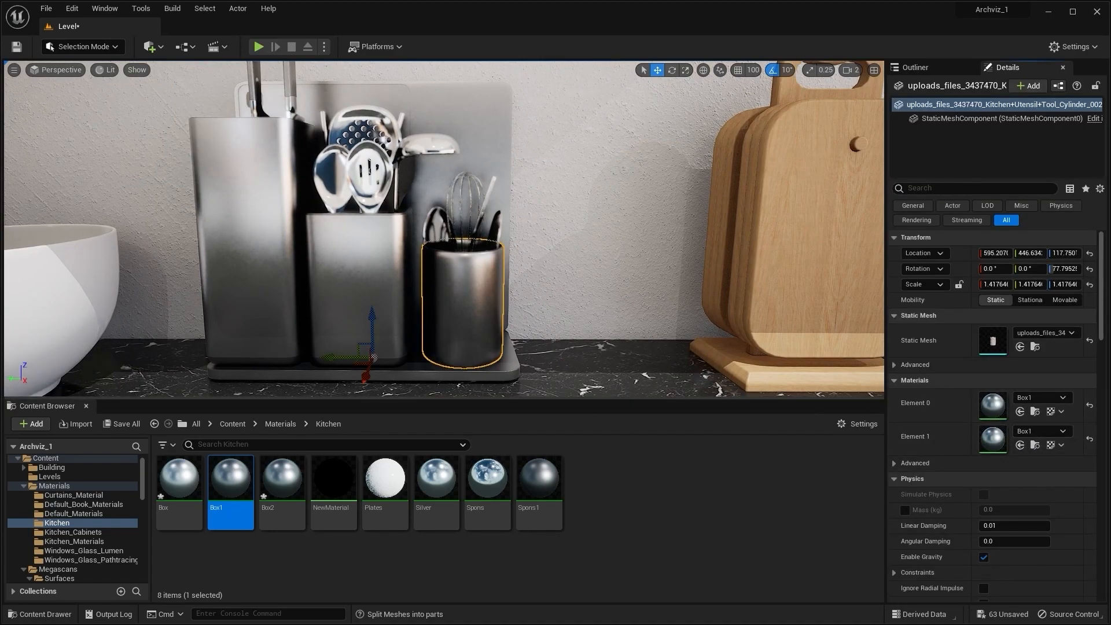
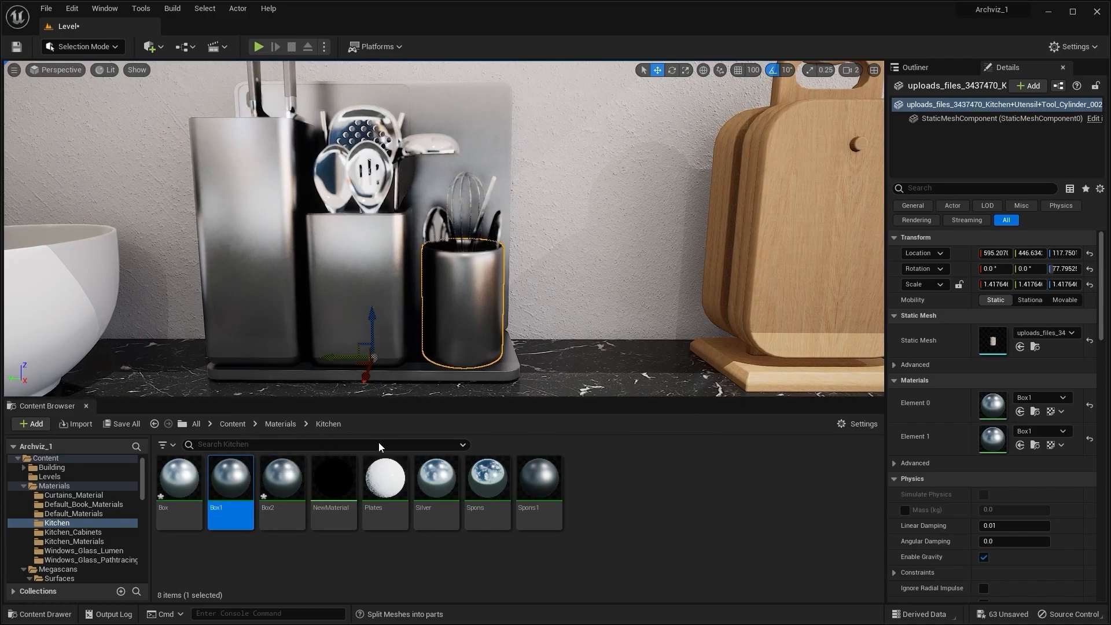
{"action": "left_click", "coordinate": [179, 480]}
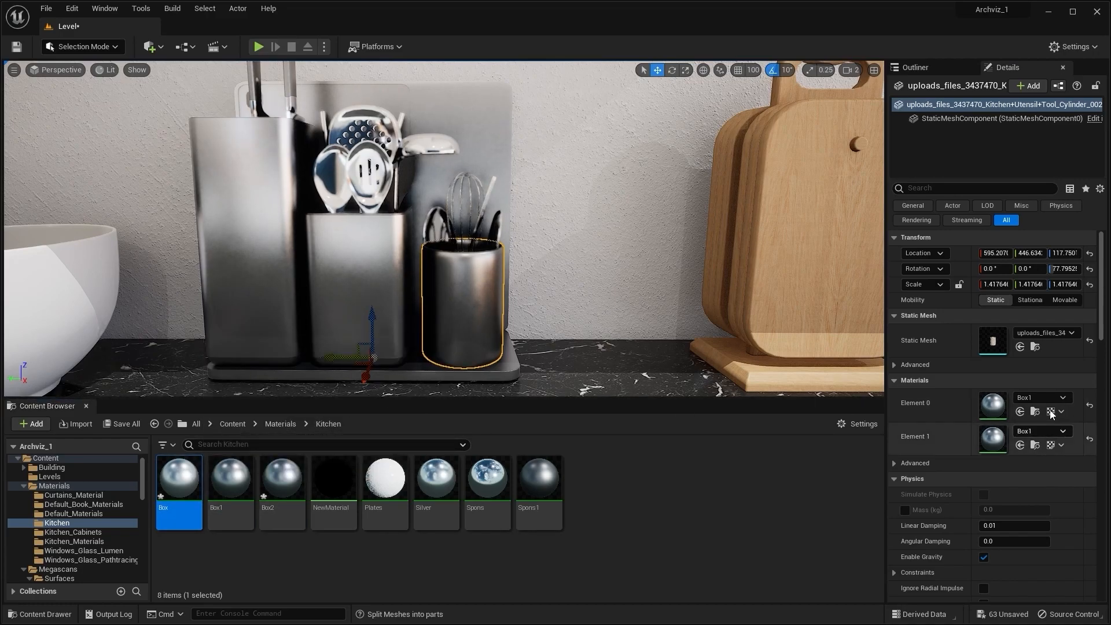
{"action": "left_click", "coordinate": [1021, 411]}
{"action": "left_click", "coordinate": [1020, 444]}
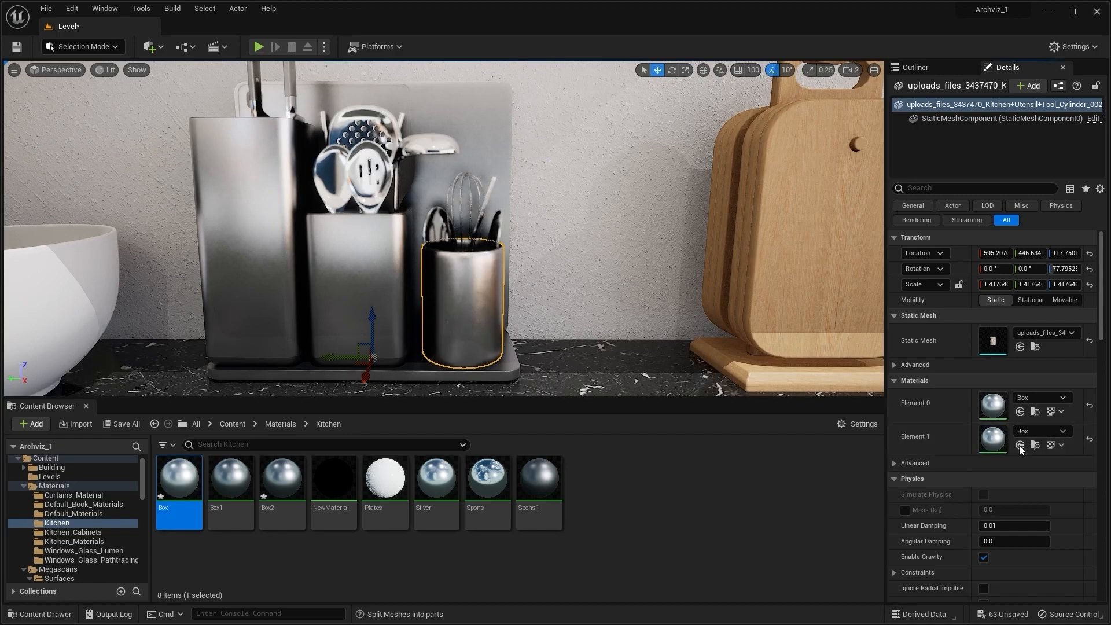
{"action": "left_click", "coordinate": [231, 480]}
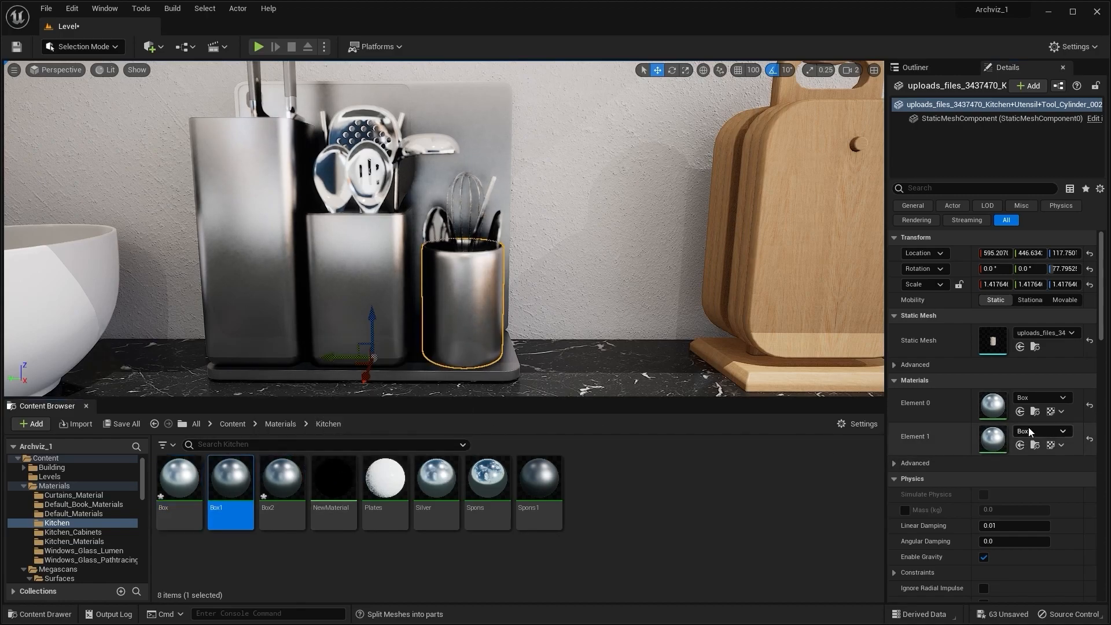
{"action": "left_click", "coordinate": [1020, 411]}
Group all the utensil holder set's parts in folder 4 back together and clear the selection
{"action": "mouse_move", "coordinate": [555, 264]}
{"action": "right_mouse_down"}
{"action": "mouse_move", "coordinate": [545, 213]}
{"action": "mouse_move", "coordinate": [554, 303]}
{"action": "mouse_move", "coordinate": [547, 266]}
{"action": "right_mouse_up"}
{"action": "key", "text": "w"}
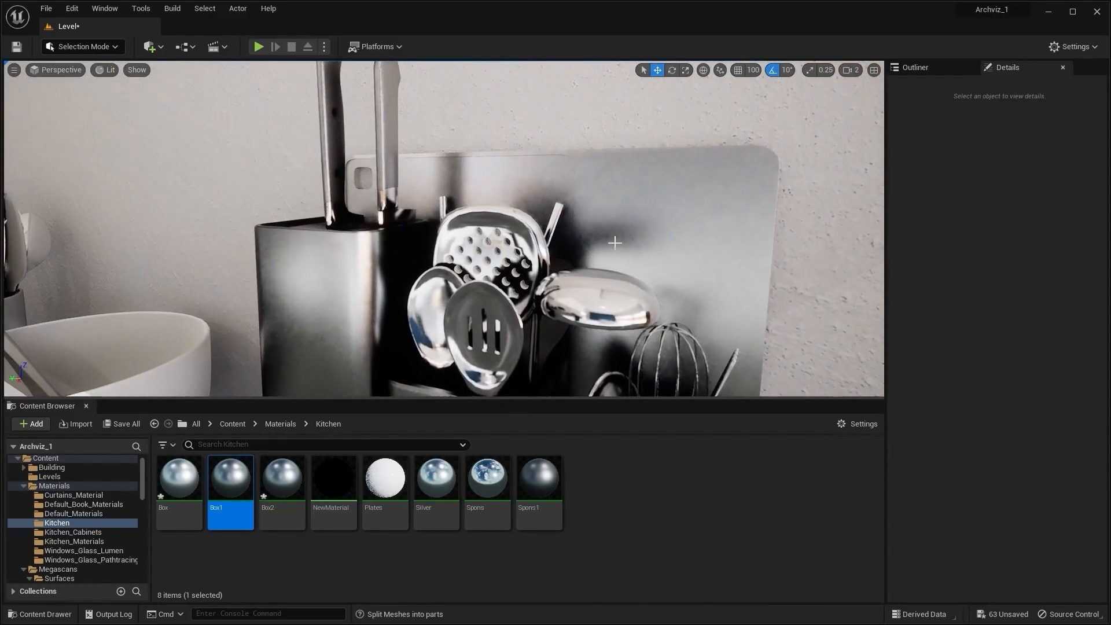
{"action": "left_click", "coordinate": [650, 250]}
{"action": "key", "text": "f"}
{"action": "key", "text": "Escape"}
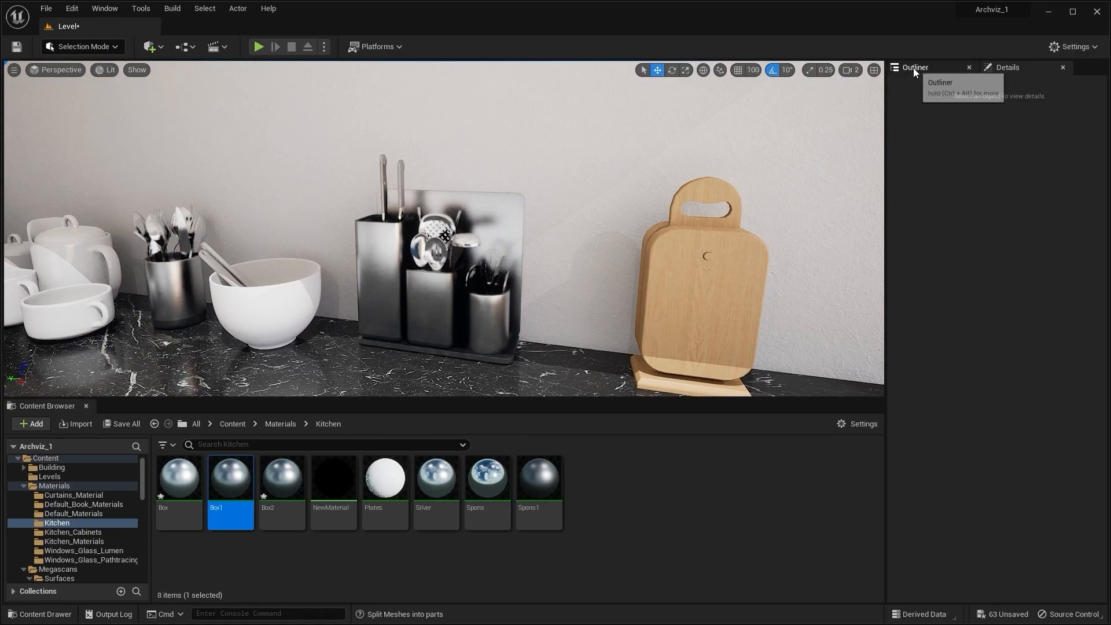
{"action": "left_click", "coordinate": [914, 68]}
{"action": "left_click", "coordinate": [988, 329]}
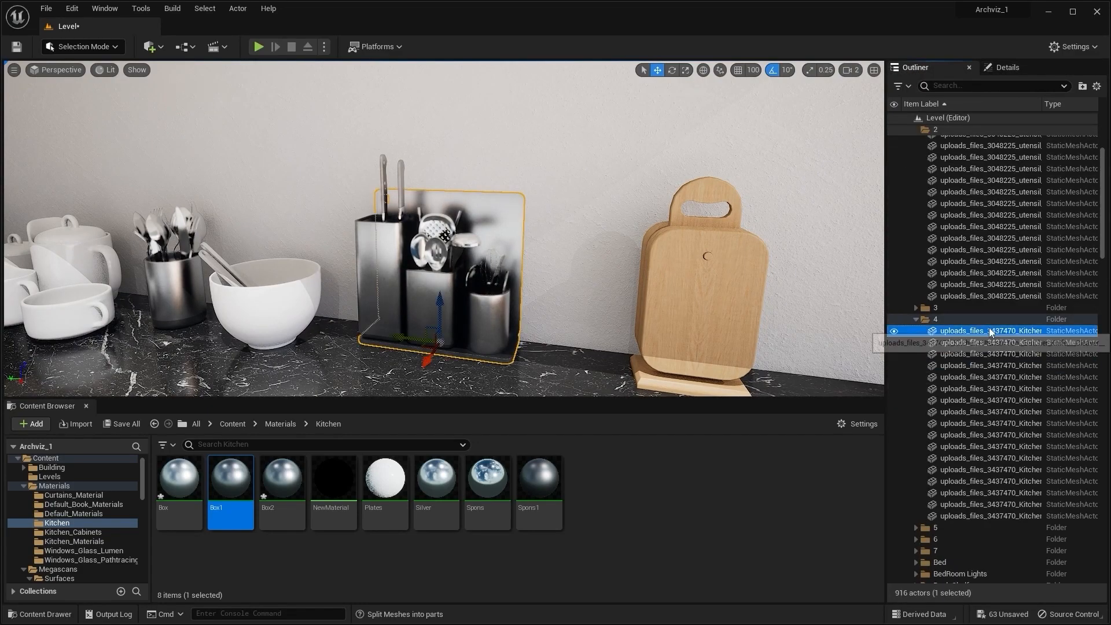
{"action": "left_click", "coordinate": [993, 516], "text": "shift"}
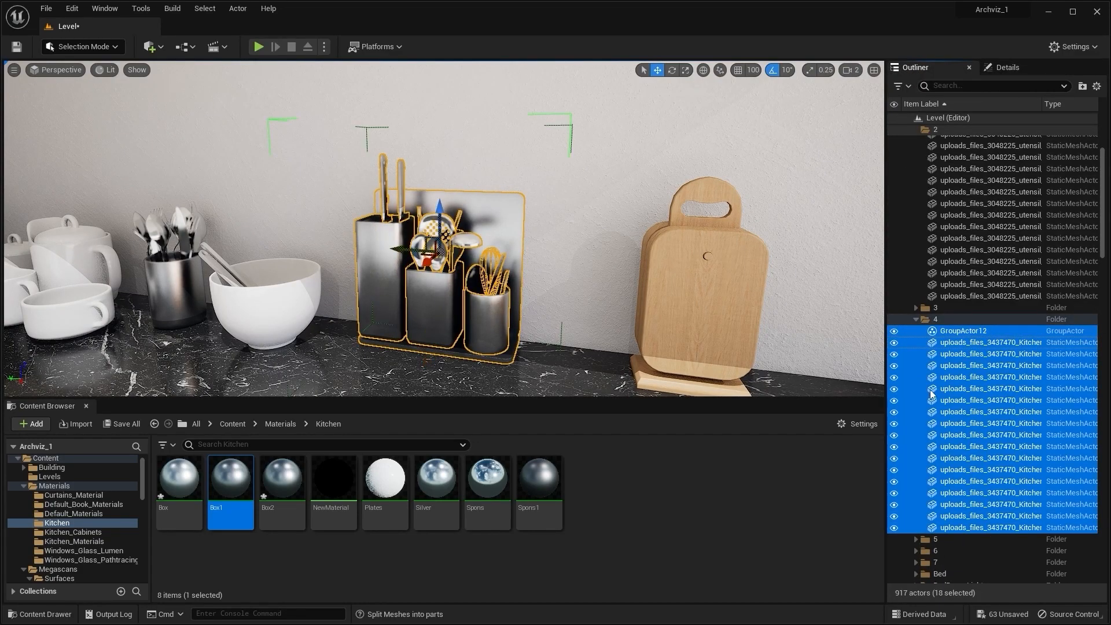
{"action": "key", "text": "Escape"}
Apply the Silver material to Element 1 of the front knife in the black knife block
{"action": "right_click_drag", "start_coordinate": [445, 235], "coordinate": [323, 300]}
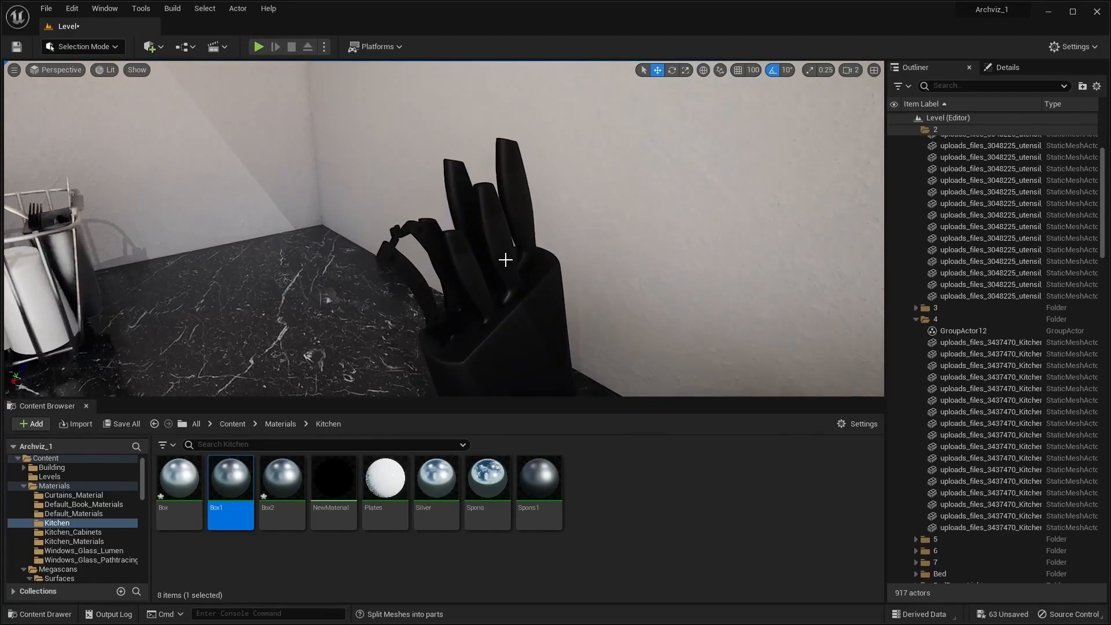
{"action": "left_click", "coordinate": [464, 268]}
{"action": "key", "text": "f"}
{"action": "left_click", "coordinate": [1000, 68]}
{"action": "right_click_drag", "start_coordinate": [770, 248], "coordinate": [851, 210]}
{"action": "mouse_move", "coordinate": [621, 226]}
{"action": "right_mouse_down"}
{"action": "mouse_move", "coordinate": [607, 212]}
{"action": "mouse_move", "coordinate": [608, 234]}
{"action": "right_mouse_up"}
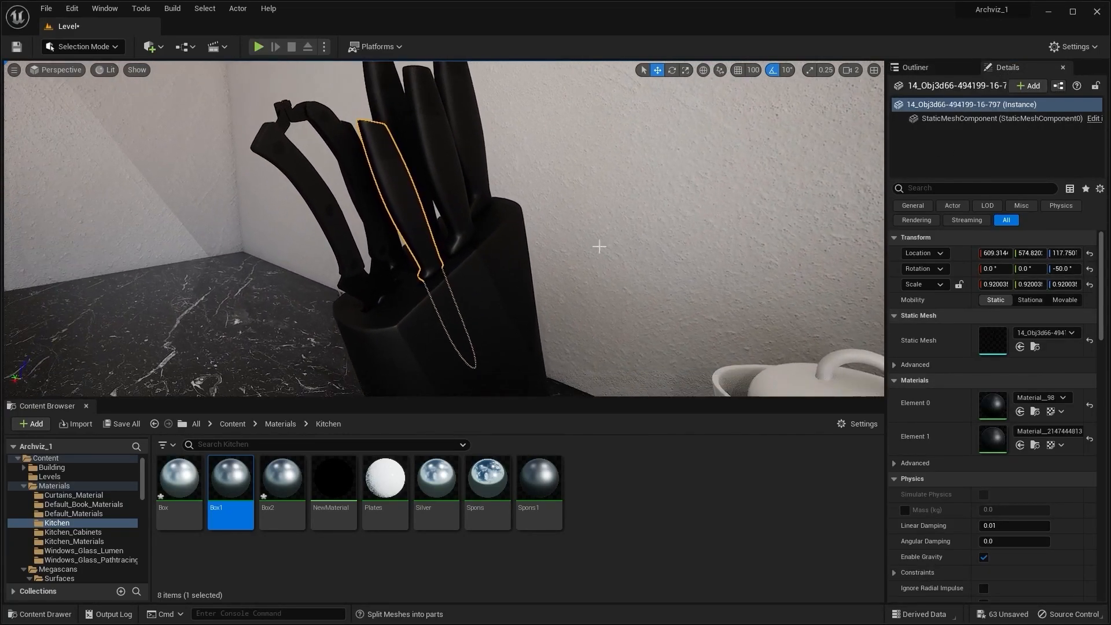
{"action": "left_click_drag", "start_coordinate": [460, 493], "coordinate": [990, 441]}
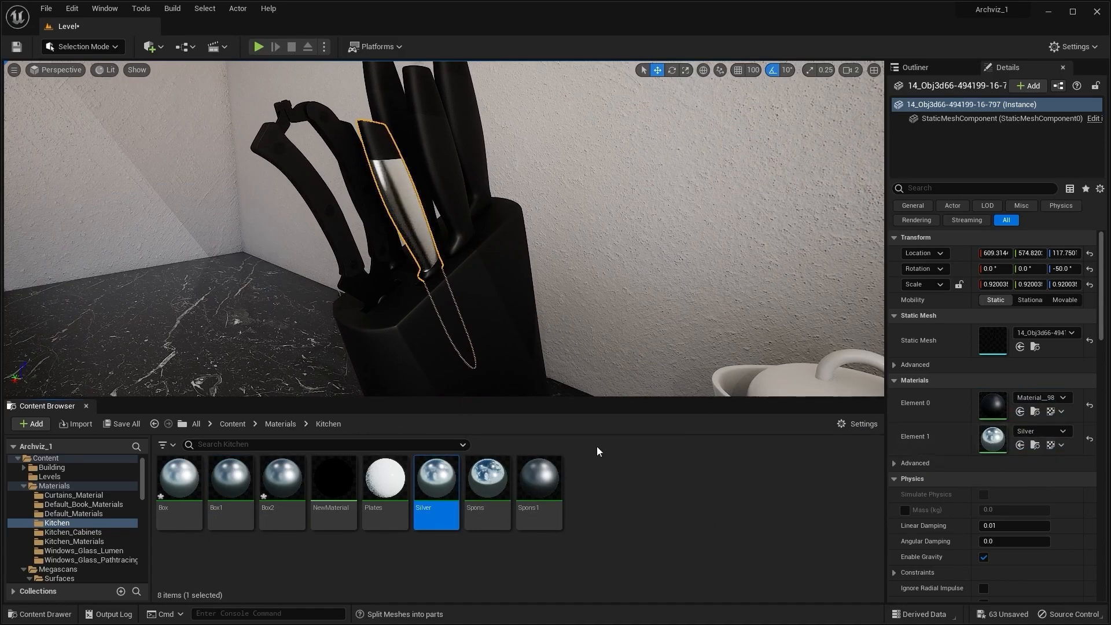
Try the Silver material on Element 0 of the same knife and undo it
{"action": "left_click_drag", "start_coordinate": [442, 480], "coordinate": [990, 402]}
{"action": "right_click_drag", "start_coordinate": [637, 277], "coordinate": [638, 247]}
{"action": "key", "text": "w"}
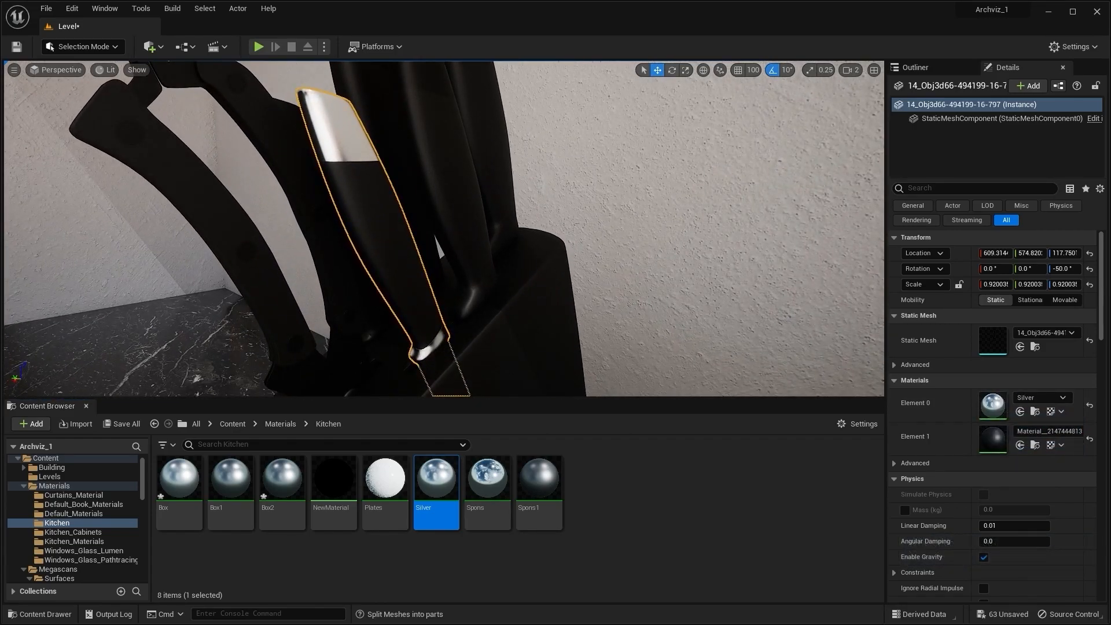
{"action": "key", "text": "s"}
{"action": "key", "text": "ctrl+z"}
Apply the Silver material to Element 1 of the front knife, the three other knives and the scissors
{"action": "left_click_drag", "start_coordinate": [436, 480], "coordinate": [1000, 439]}
{"action": "right_click_drag", "start_coordinate": [619, 273], "coordinate": [620, 255]}
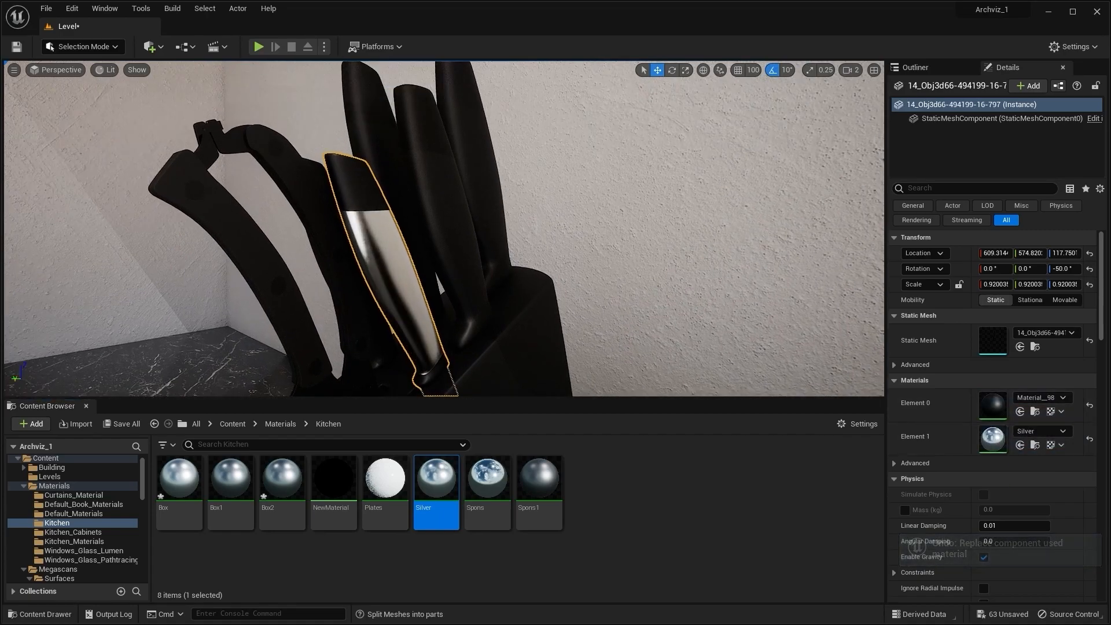
{"action": "left_click", "coordinate": [480, 187], "text": "ctrl"}
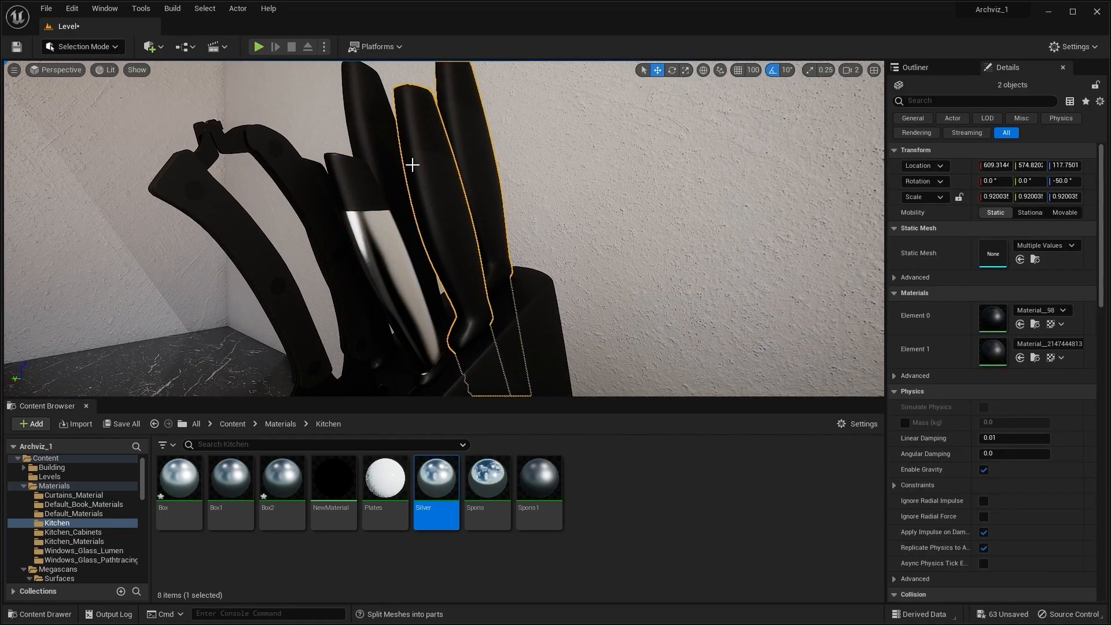
{"action": "left_click", "coordinate": [1022, 358]}
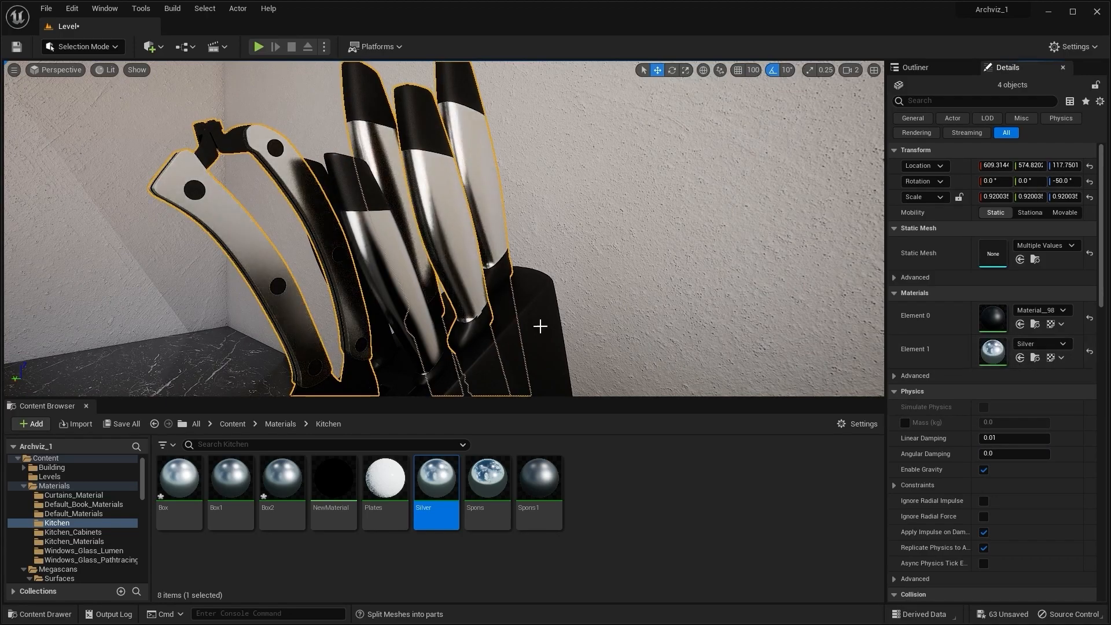
Try the Box material on Element 0 of the scissors and all four knives together, and inspect them deselected
{"action": "left_click", "coordinate": [299, 138]}
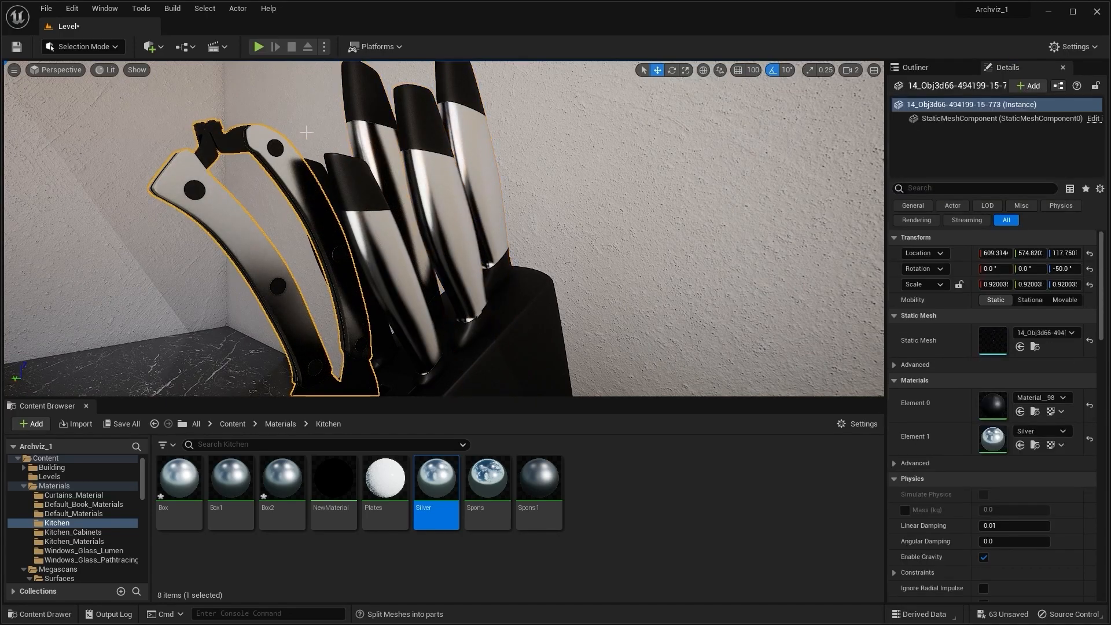
{"action": "left_click", "coordinate": [360, 98], "text": "ctrl"}
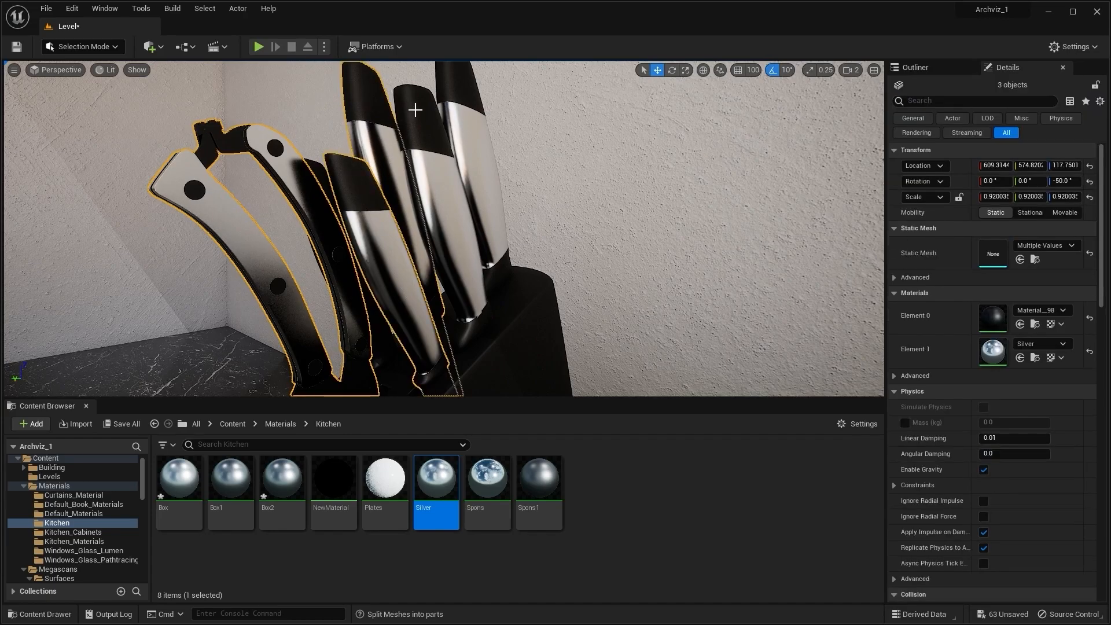
{"action": "left_click", "coordinate": [455, 79], "text": "ctrl"}
{"action": "right_click_drag", "start_coordinate": [454, 78], "coordinate": [435, 92]}
{"action": "key", "text": "d"}
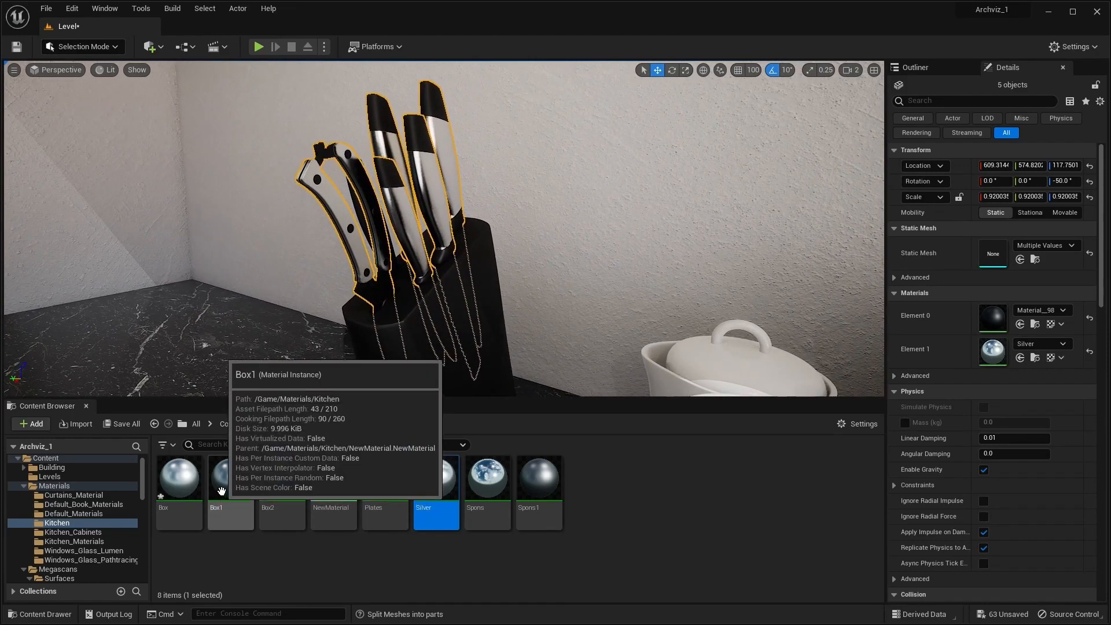
{"action": "left_click", "coordinate": [181, 478]}
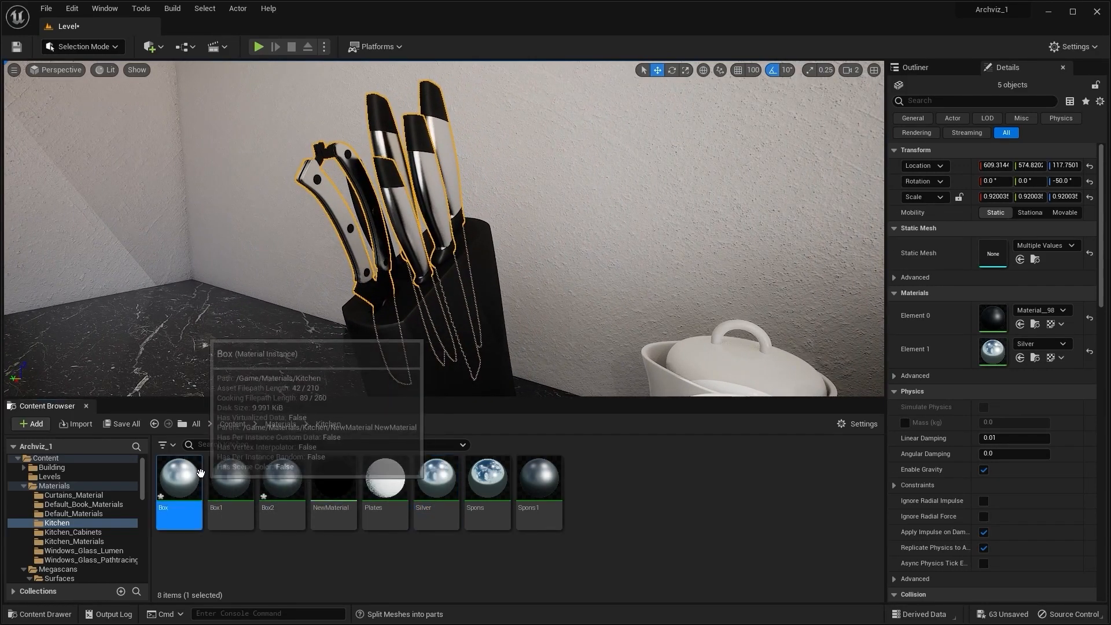
{"action": "left_click", "coordinate": [1022, 325]}
{"action": "key", "text": "Escape"}
{"action": "right_click_drag", "start_coordinate": [481, 200], "coordinate": [434, 202]}
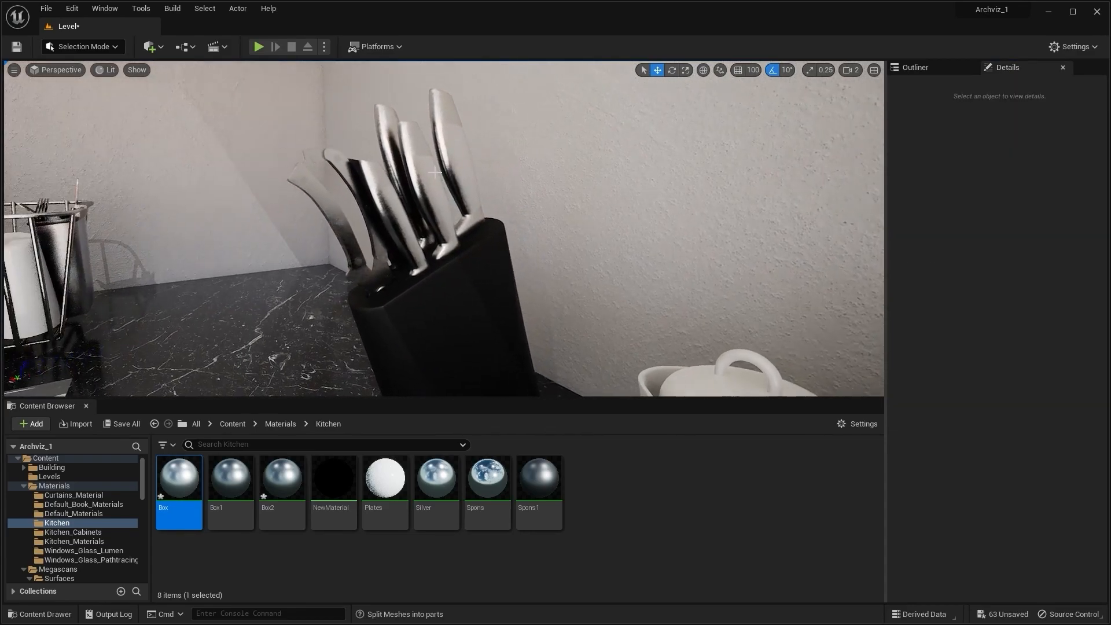
Restore the selection of the scissors and knives and apply the Spons1 material to their Element 0
{"action": "key", "text": "ctrl+z"}
{"action": "right_click_drag", "start_coordinate": [405, 393], "coordinate": [406, 393]}
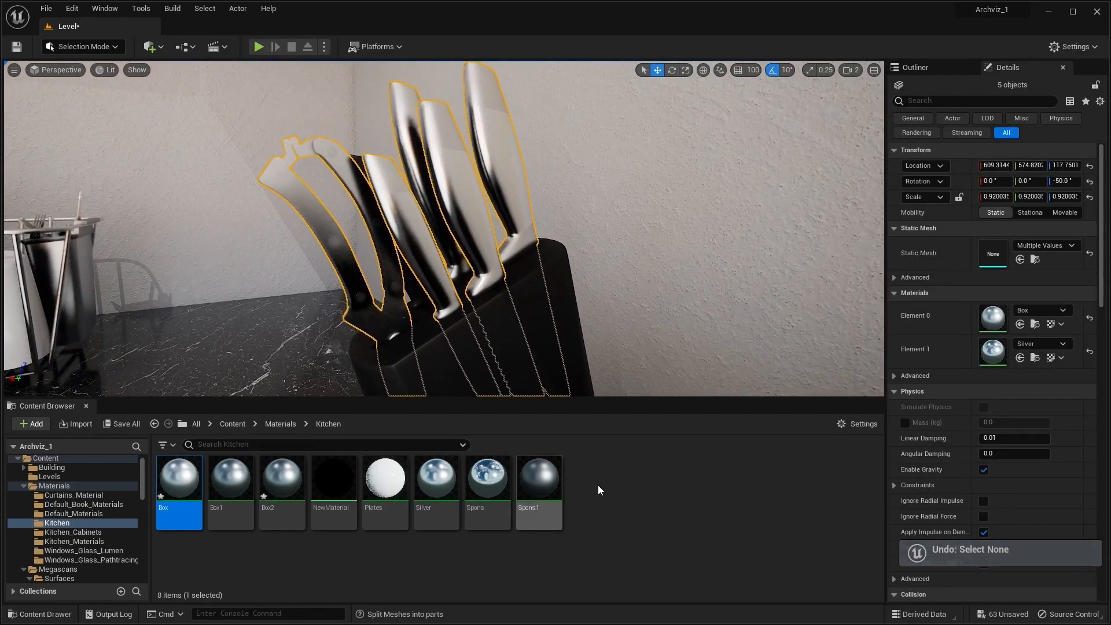
{"action": "left_click", "coordinate": [1019, 325]}
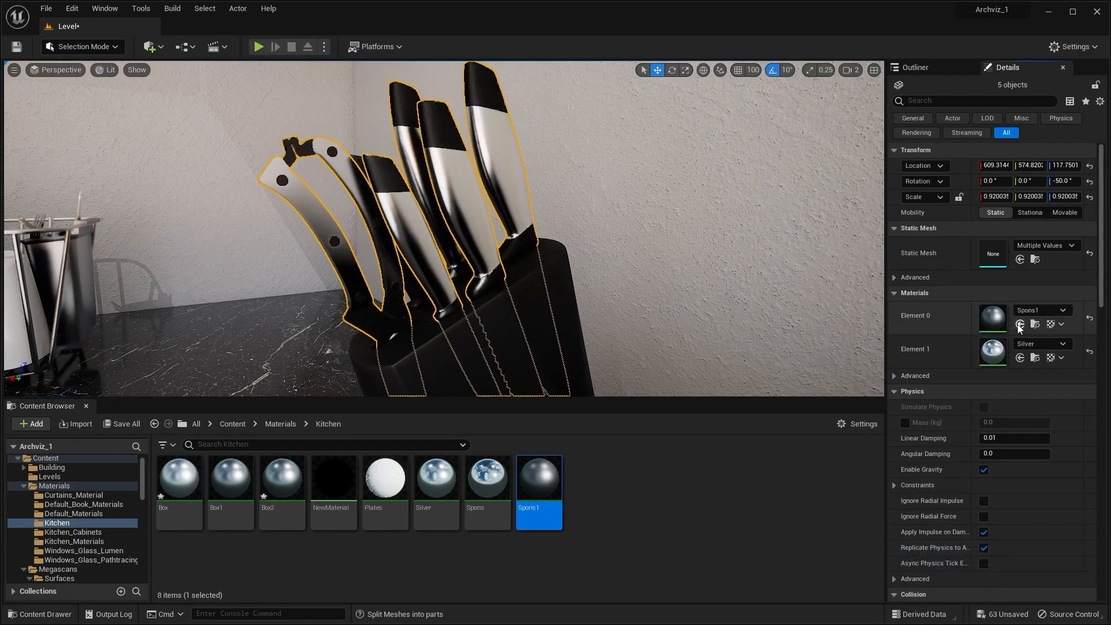
Deselect the knives and scissors and apply the Box material to a lower storage jar on the marble worktop
{"action": "right_click_drag", "start_coordinate": [529, 339], "coordinate": [492, 259]}
{"action": "key", "text": "Escape"}
{"action": "key", "text": "s"}
{"action": "right_click_drag", "start_coordinate": [571, 270], "coordinate": [281, 292]}
{"action": "key", "text": "s"}
{"action": "key", "text": "w"}
{"action": "key", "text": "w"}
{"action": "key", "text": "a"}
{"action": "left_click_drag", "start_coordinate": [179, 482], "coordinate": [217, 315]}
{"action": "key", "text": "a"}
{"action": "right_click_drag", "start_coordinate": [216, 315], "coordinate": [203, 312]}
Apply the Box material to the short jar beside the stacked storage jars
{"action": "left_click_drag", "start_coordinate": [180, 483], "coordinate": [442, 303]}
{"action": "key", "text": "d"}
{"action": "right_click_drag", "start_coordinate": [443, 303], "coordinate": [443, 303]}
{"action": "left_click_drag", "start_coordinate": [452, 318], "coordinate": [452, 317]}
{"action": "right_click_drag", "start_coordinate": [453, 317], "coordinate": [405, 316]}
{"action": "key", "text": "d"}
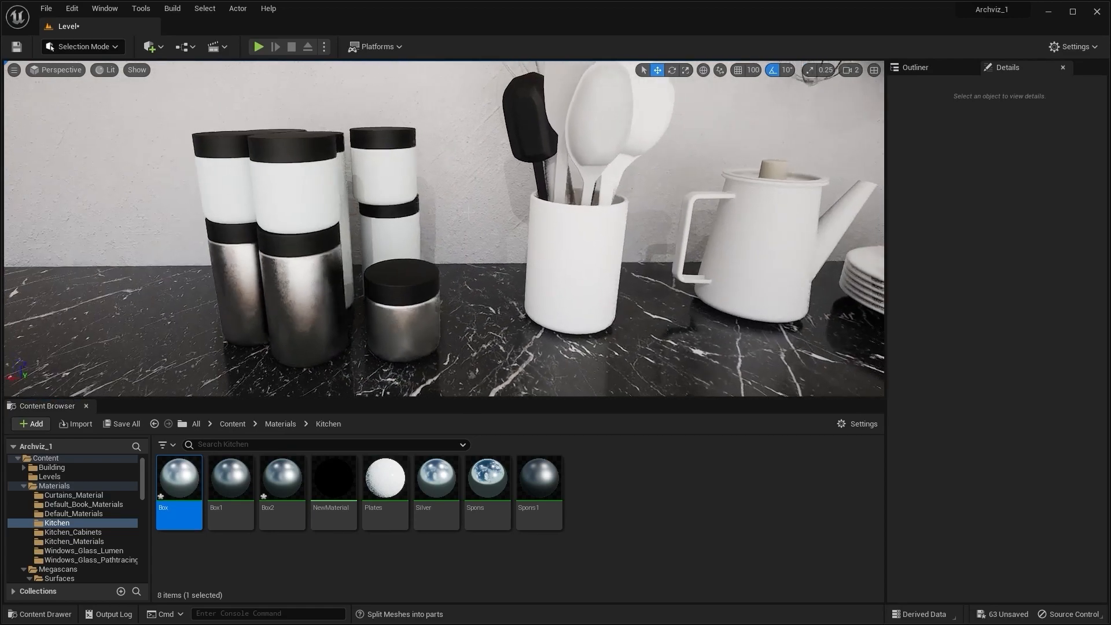
Select the front upper jar and the two stacked jars behind the short jar, and apply the Box material to their Element 0
{"action": "left_click", "coordinate": [404, 172]}
{"action": "left_click", "coordinate": [389, 226], "text": "shift"}
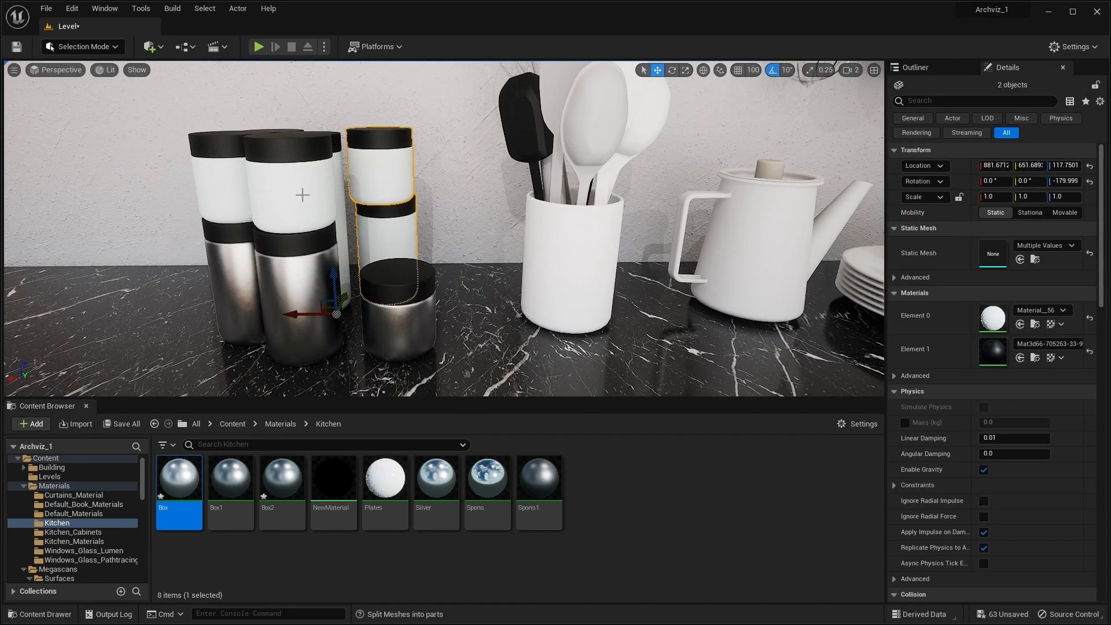
{"action": "left_click", "coordinate": [340, 190], "text": "shift"}
{"action": "key", "text": "ctrl+z"}
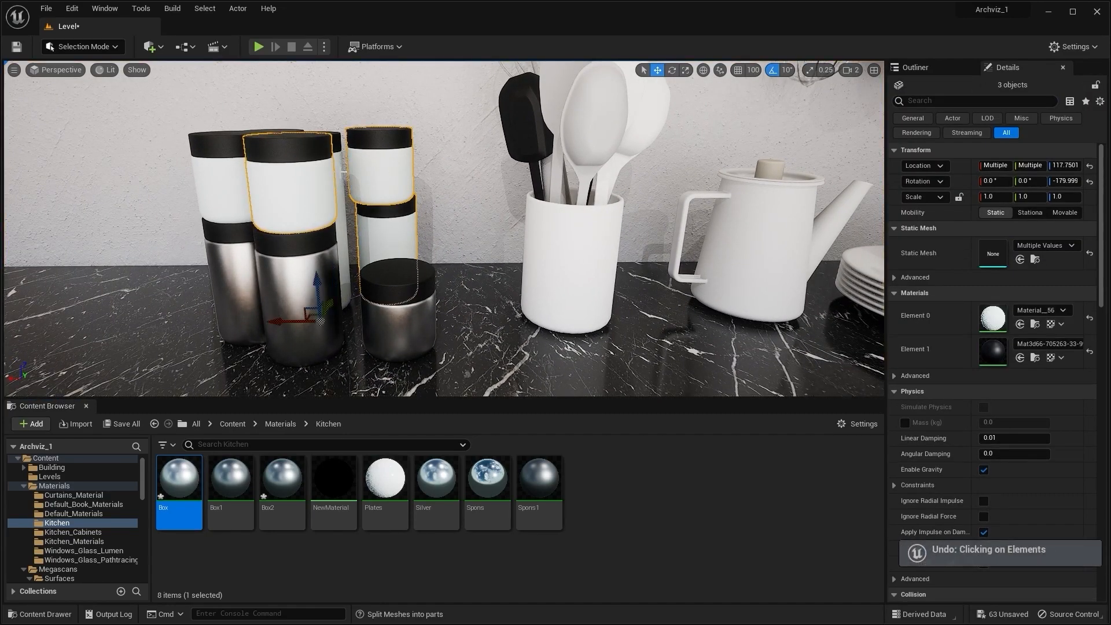
{"action": "left_click", "coordinate": [1020, 324]}
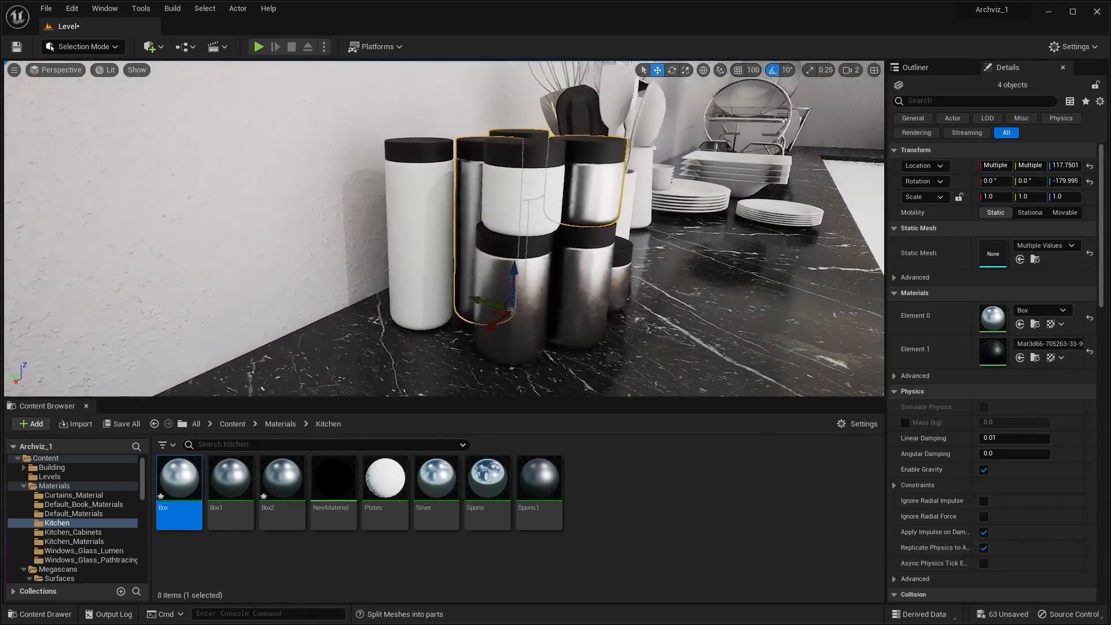
Apply the Box material to Element 0 of the two remaining white jars, the tall one and the upper one, and deselect them
{"action": "right_click_drag", "start_coordinate": [521, 231], "coordinate": [561, 231]}
{"action": "left_click", "coordinate": [484, 197]}
{"action": "left_click", "coordinate": [382, 232], "text": "shift"}
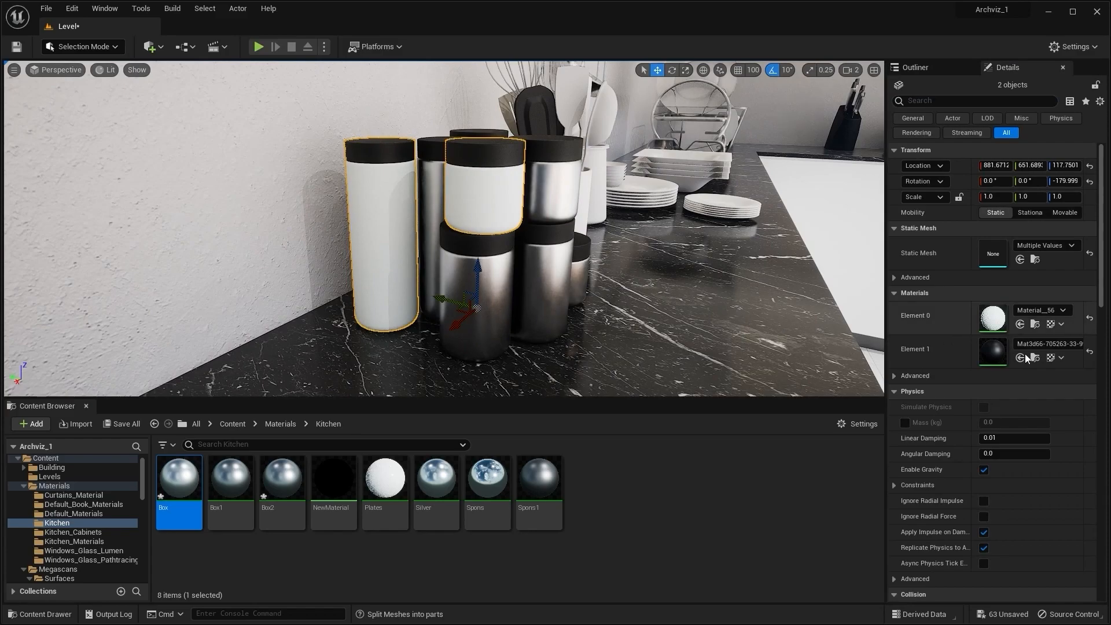
{"action": "left_click", "coordinate": [1020, 324]}
{"action": "key", "text": "Escape"}
{"action": "right_click_drag", "start_coordinate": [623, 289], "coordinate": [544, 289]}
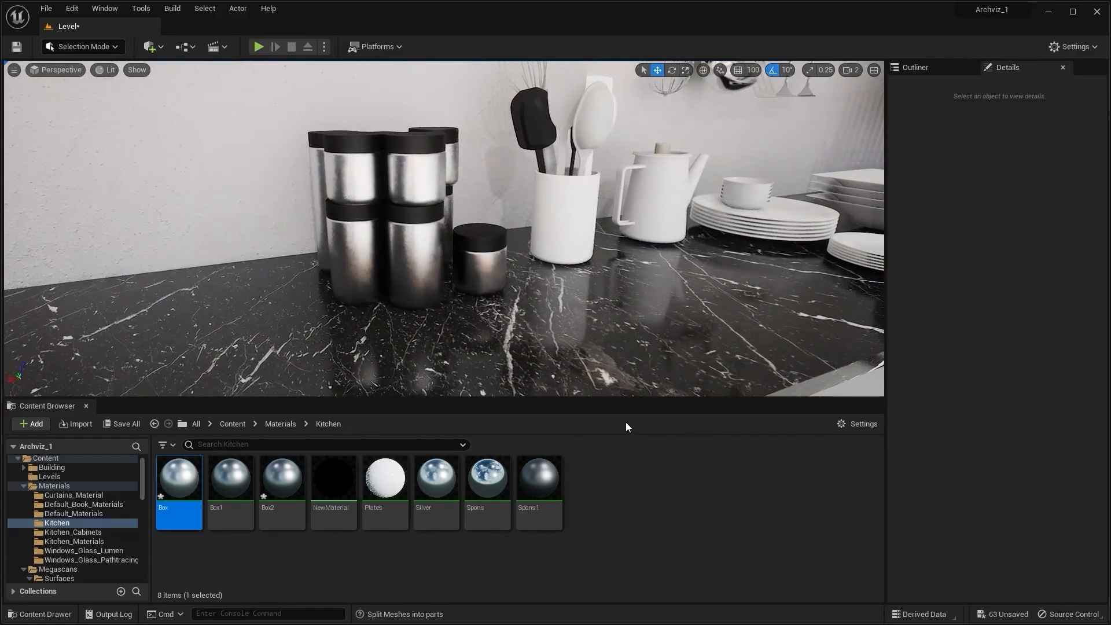
Try the Box1, Box2 and Spons1 materials on the storage jars and the short jar's lid
{"action": "left_click", "coordinate": [623, 462]}
{"action": "mouse_move", "coordinate": [624, 324]}
{"action": "right_mouse_down"}
{"action": "mouse_move", "coordinate": [623, 283]}
{"action": "mouse_move", "coordinate": [596, 290]}
{"action": "mouse_move", "coordinate": [619, 326]}
{"action": "right_mouse_up"}
{"action": "left_click_drag", "start_coordinate": [230, 480], "coordinate": [278, 269]}
{"action": "right_click_drag", "start_coordinate": [278, 269], "coordinate": [244, 226]}
{"action": "right_click_drag", "start_coordinate": [369, 271], "coordinate": [312, 261]}
{"action": "mouse_move", "coordinate": [543, 280]}
{"action": "right_mouse_down"}
{"action": "mouse_move", "coordinate": [515, 292]}
{"action": "mouse_move", "coordinate": [533, 255]}
{"action": "mouse_move", "coordinate": [543, 280]}
{"action": "right_mouse_up"}
{"action": "left_click_drag", "start_coordinate": [304, 484], "coordinate": [511, 334]}
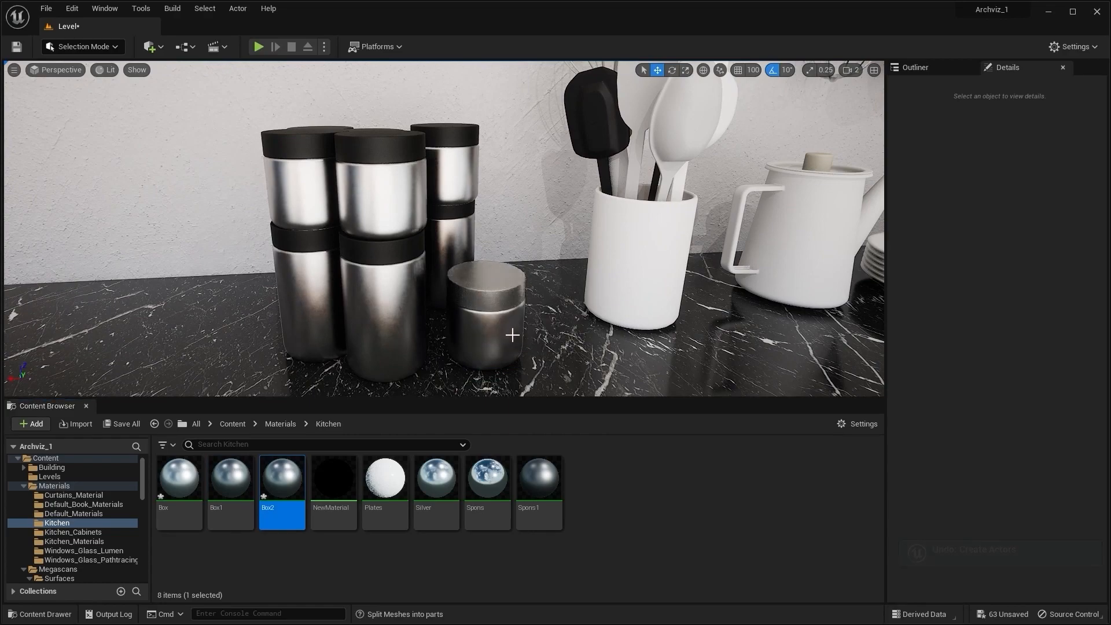
{"action": "key", "text": "ctrl+z"}
{"action": "left_click_drag", "start_coordinate": [539, 480], "coordinate": [509, 312]}
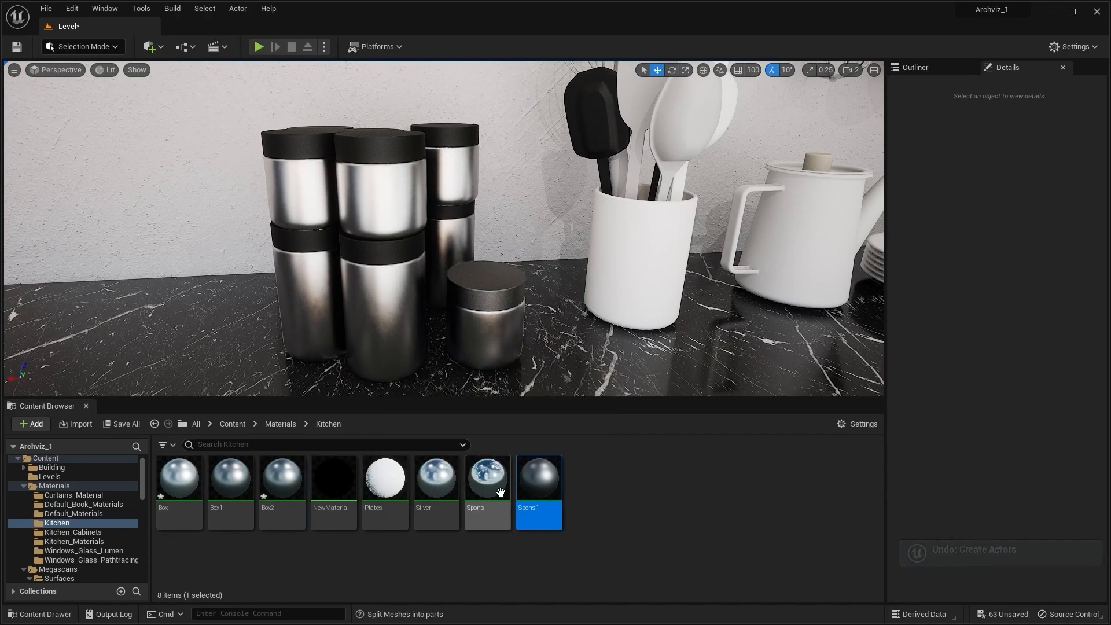
Duplicate the Box2 material instance and set the copy's Base Color value to 0.2
{"action": "left_click", "coordinate": [282, 477]}
{"action": "key", "text": "ctrl+d"}
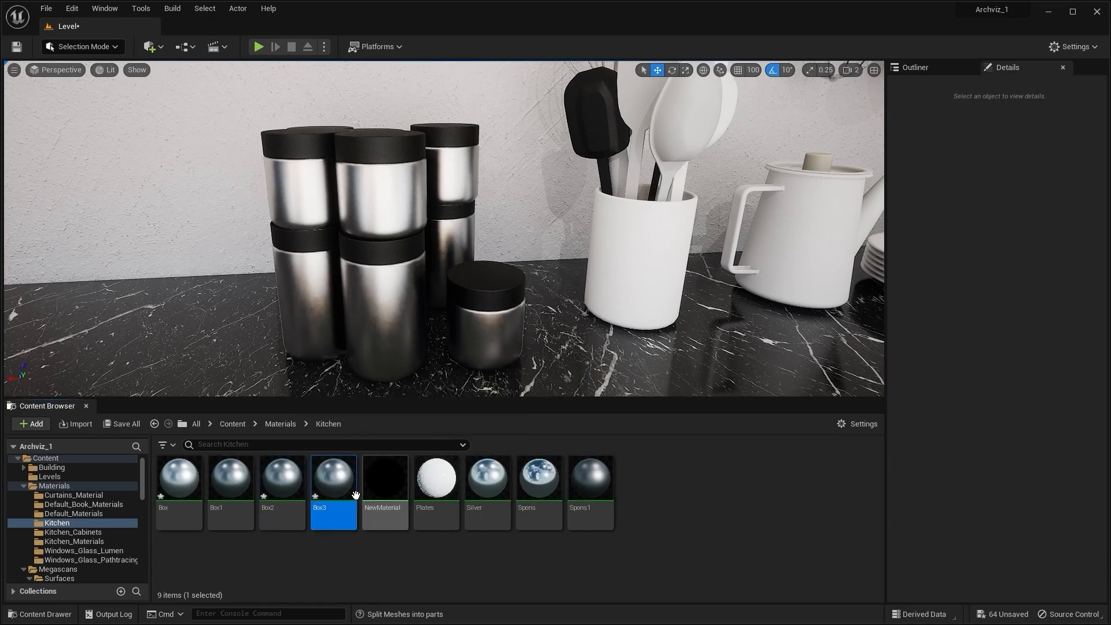
{"action": "double_click", "coordinate": [339, 494]}
{"action": "left_click", "coordinate": [750, 336]}
{"action": "left_click_drag", "start_coordinate": [925, 399], "coordinate": [925, 418]}
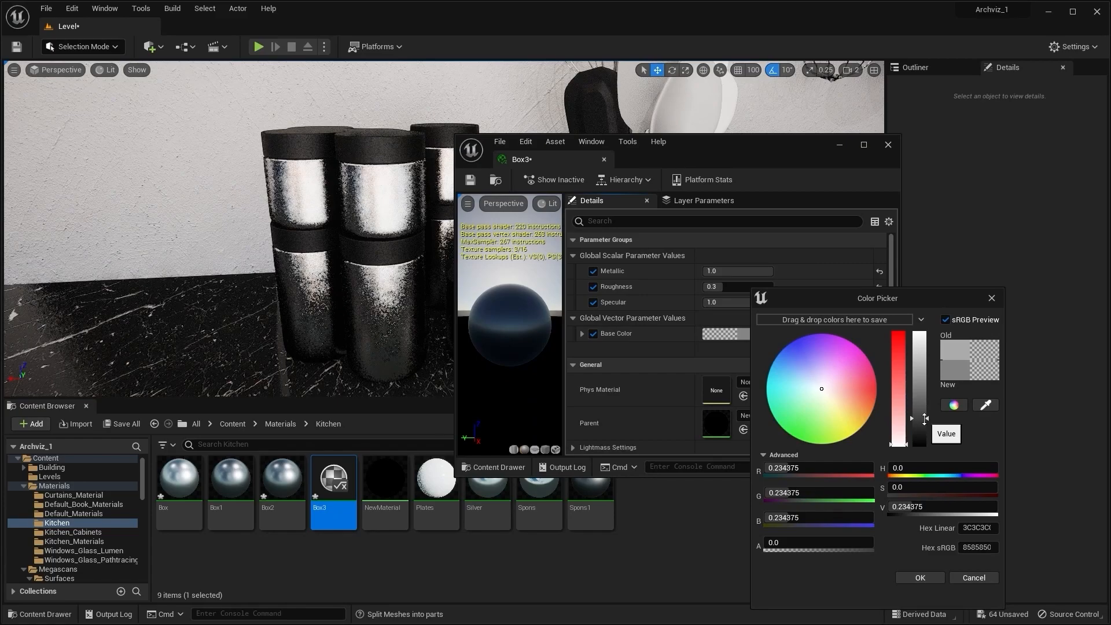
{"action": "type", "text": "0.2"}
{"action": "key", "text": "Return"}
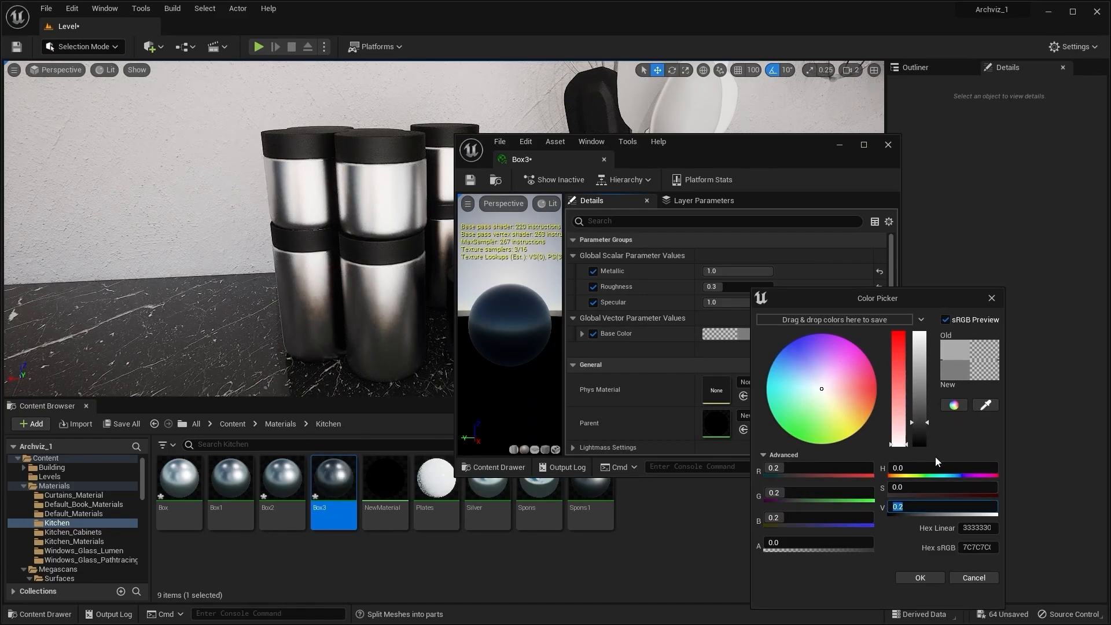
{"action": "left_click", "coordinate": [917, 578]}
{"action": "left_click", "coordinate": [888, 145]}
Apply the Box3 material to the black lids of the short jar and the stacked storage jars
{"action": "scroll", "coordinate": [440, 389], "scroll_direction": "up", "scroll_amount": 3}
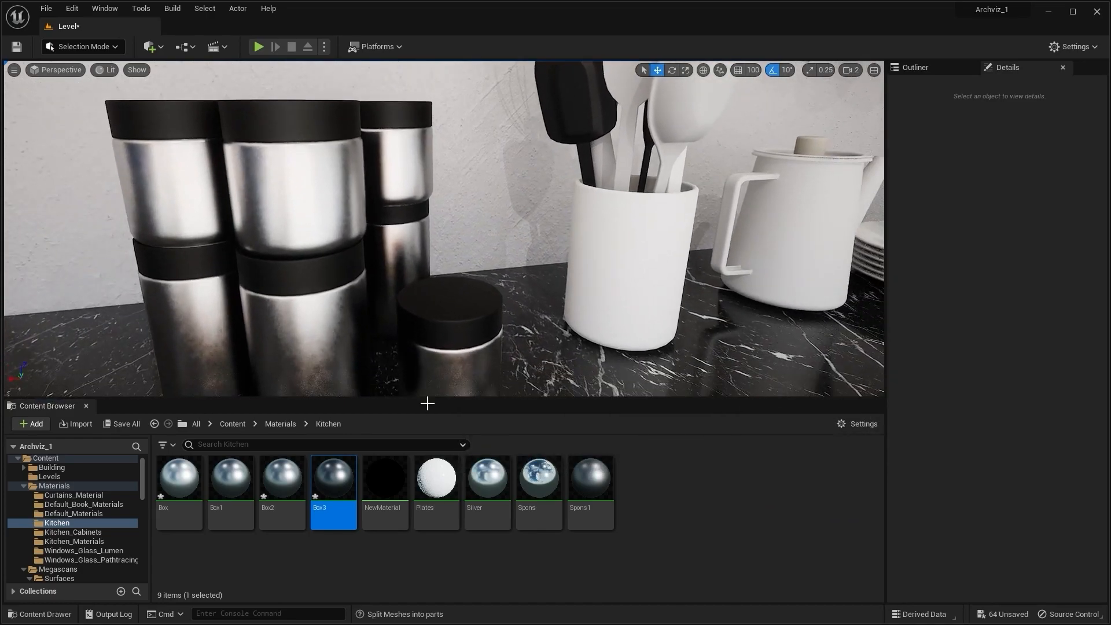
{"action": "right_click_drag", "start_coordinate": [545, 294], "coordinate": [515, 324]}
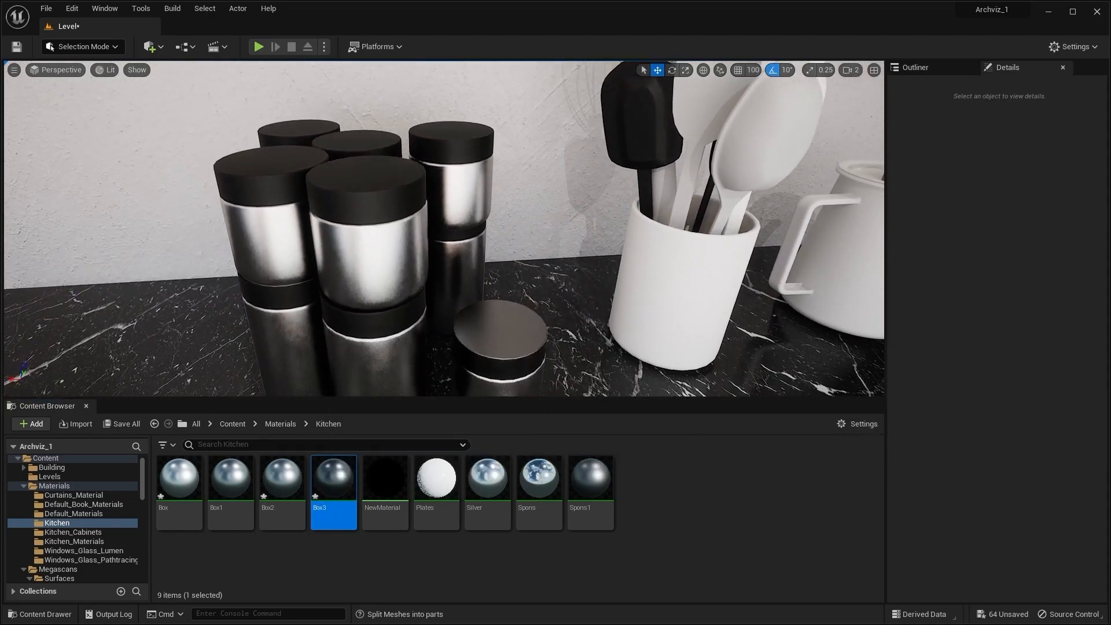
{"action": "left_click_drag", "start_coordinate": [341, 479], "coordinate": [369, 327]}
{"action": "right_click_drag", "start_coordinate": [377, 380], "coordinate": [351, 360]}
{"action": "left_click_drag", "start_coordinate": [331, 472], "coordinate": [297, 329]}
{"action": "right_click_drag", "start_coordinate": [371, 341], "coordinate": [374, 354]}
{"action": "left_click_drag", "start_coordinate": [338, 486], "coordinate": [454, 343]}
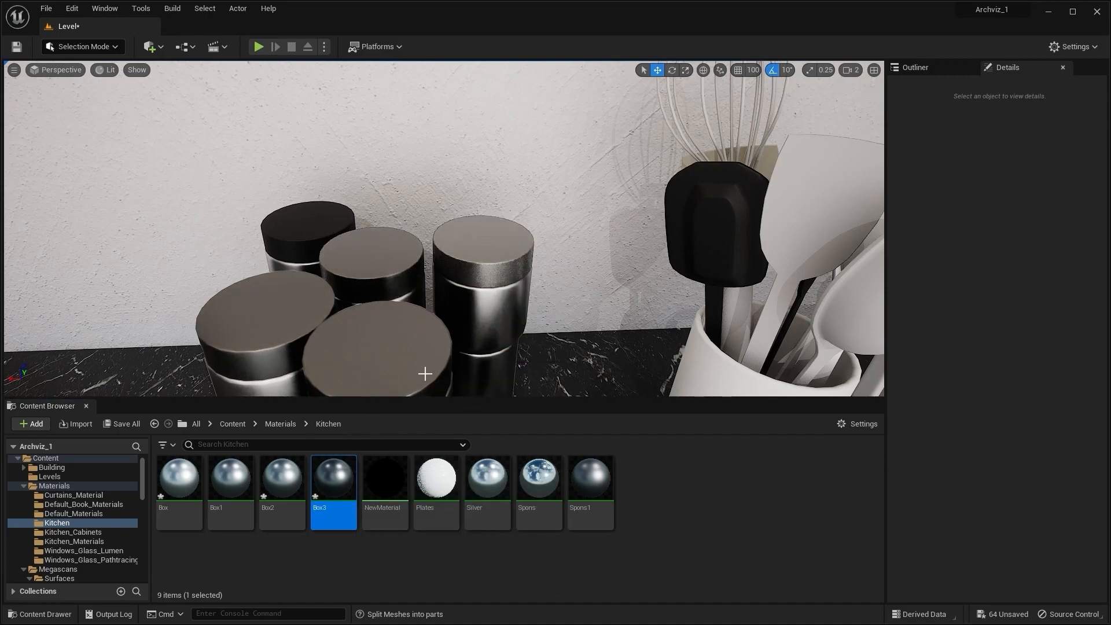
{"action": "left_click_drag", "start_coordinate": [310, 241], "coordinate": [310, 240]}
{"action": "mouse_move", "coordinate": [310, 240]}
{"action": "right_mouse_down"}
{"action": "mouse_move", "coordinate": [310, 258]}
{"action": "mouse_move", "coordinate": [310, 241]}
{"action": "right_mouse_up"}
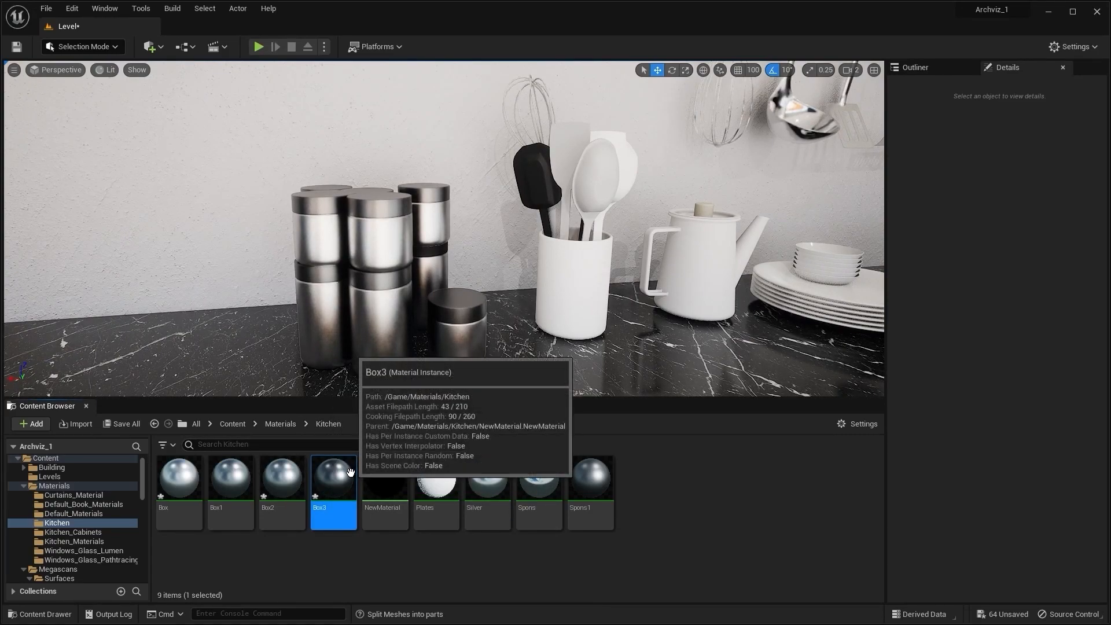
Set Box3's Metallic to 0.776 and Roughness to 0.324, and darken its Base Color to a value of about 0.02
{"action": "double_click", "coordinate": [334, 478]}
{"action": "left_click_drag", "start_coordinate": [780, 151], "coordinate": [879, 130]}
{"action": "left_click_drag", "start_coordinate": [860, 248], "coordinate": [823, 264]}
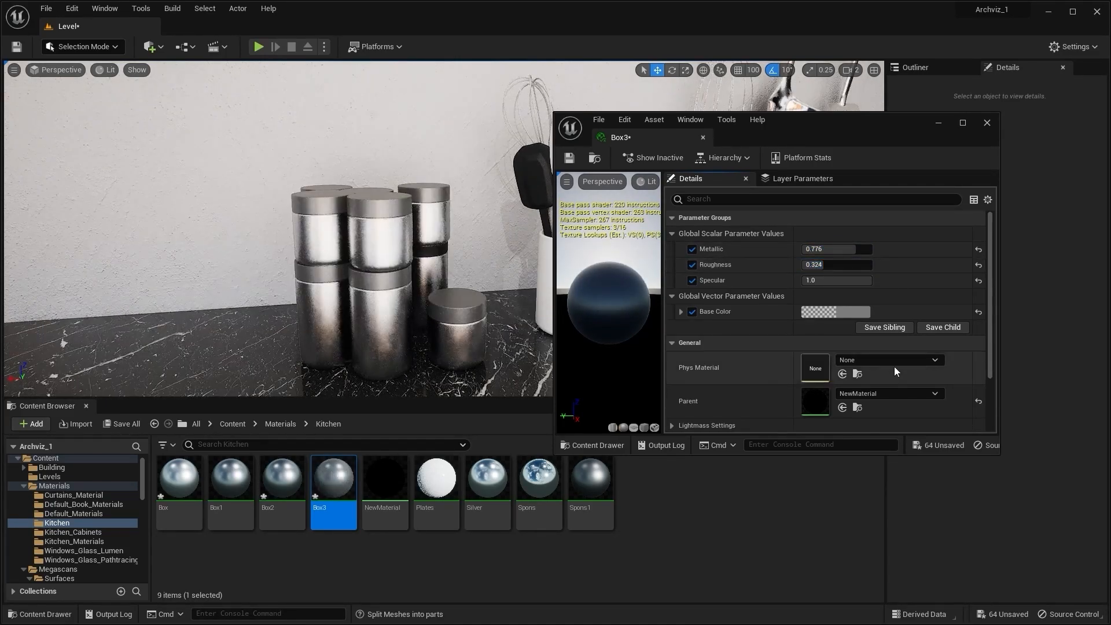
{"action": "left_click", "coordinate": [856, 312]}
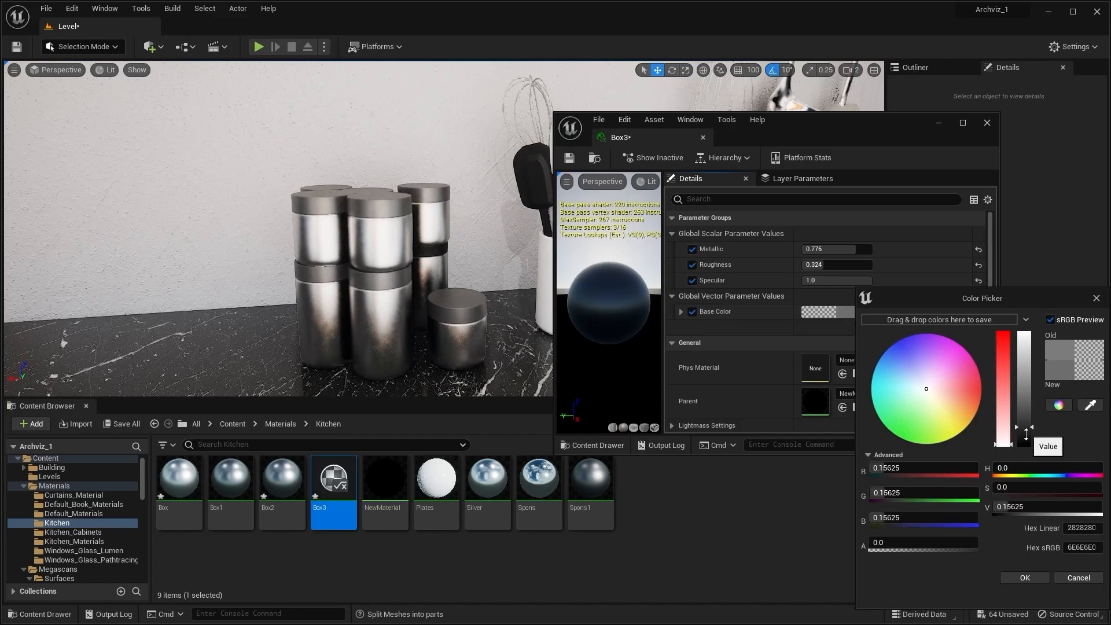
{"action": "left_click_drag", "start_coordinate": [1026, 433], "coordinate": [1020, 453]}
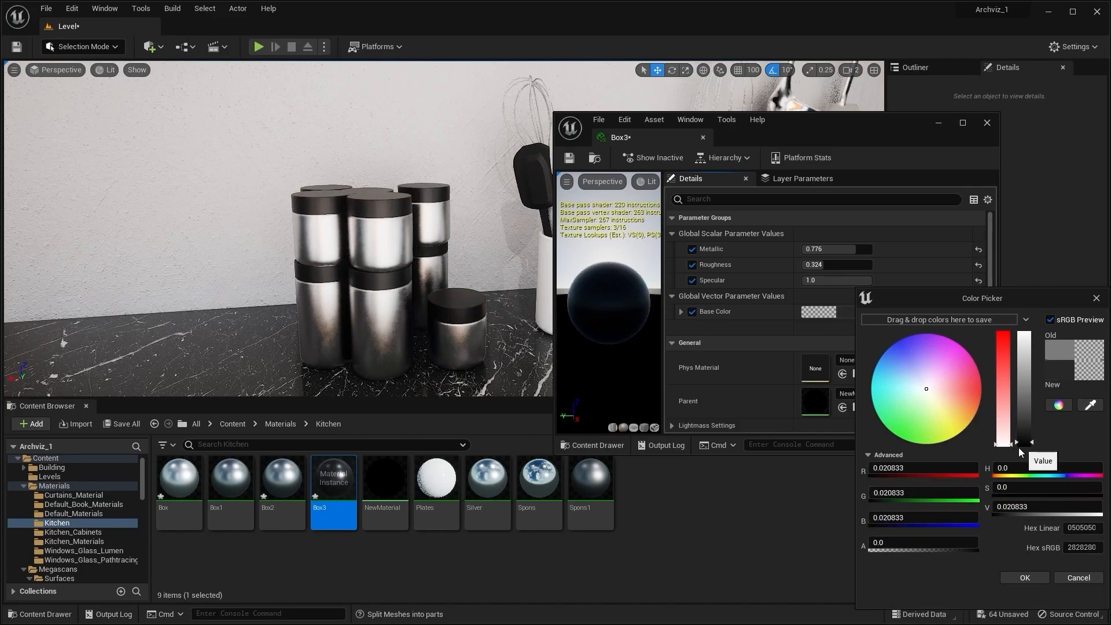
{"action": "left_click", "coordinate": [1024, 578]}
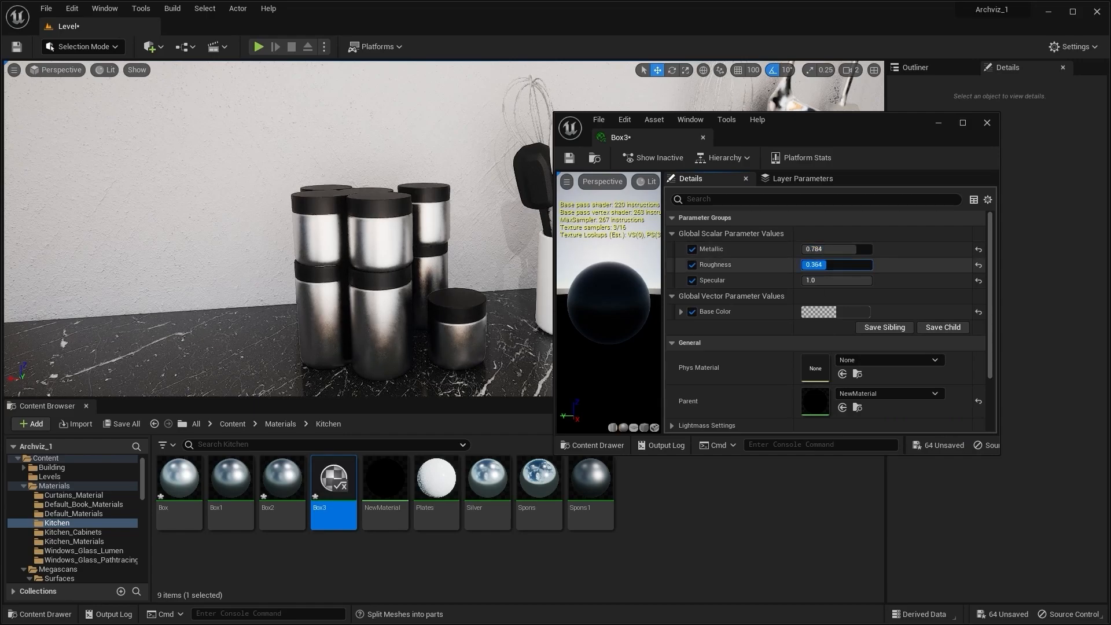
Fine-tune Box3 to a Metallic of 0.784 and a Roughness of 0.156, and close its editor
{"action": "right_click_drag", "start_coordinate": [519, 269], "coordinate": [440, 243]}
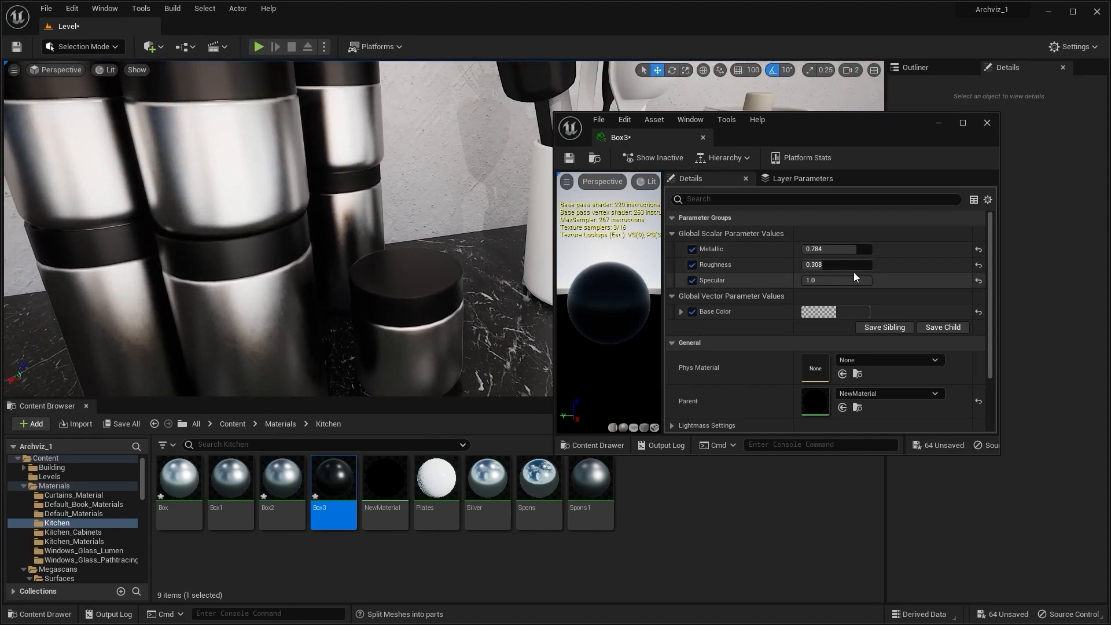
{"action": "mouse_move", "coordinate": [839, 265]}
{"action": "left_mouse_down"}
{"action": "mouse_move", "coordinate": [868, 264]}
{"action": "mouse_move", "coordinate": [829, 265]}
{"action": "left_mouse_up"}
{"action": "right_click_drag", "start_coordinate": [351, 243], "coordinate": [350, 225]}
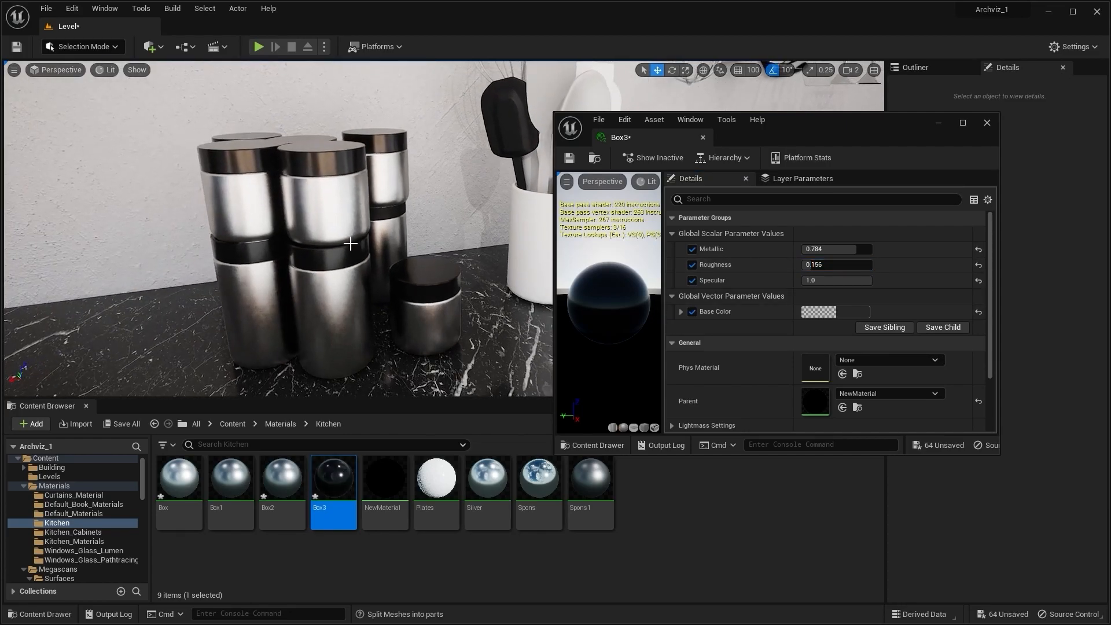
{"action": "left_click", "coordinate": [987, 122]}
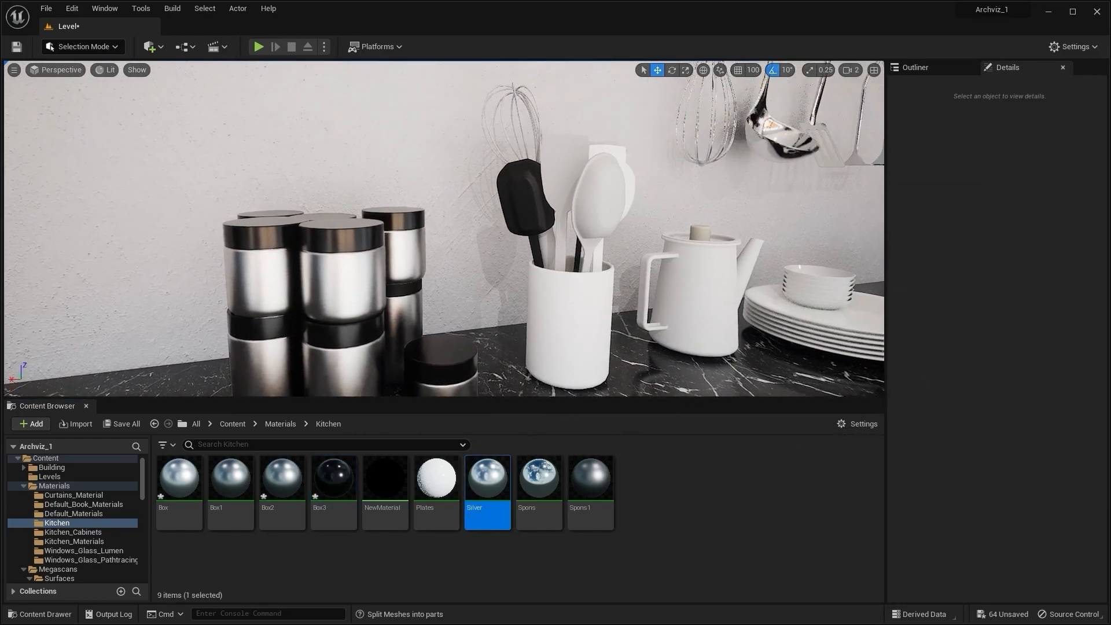
Select the short jar and locate its Element 1 material among the Kitchen materials
{"action": "right_click_drag", "start_coordinate": [443, 228], "coordinate": [311, 295]}
{"action": "key", "text": "w"}
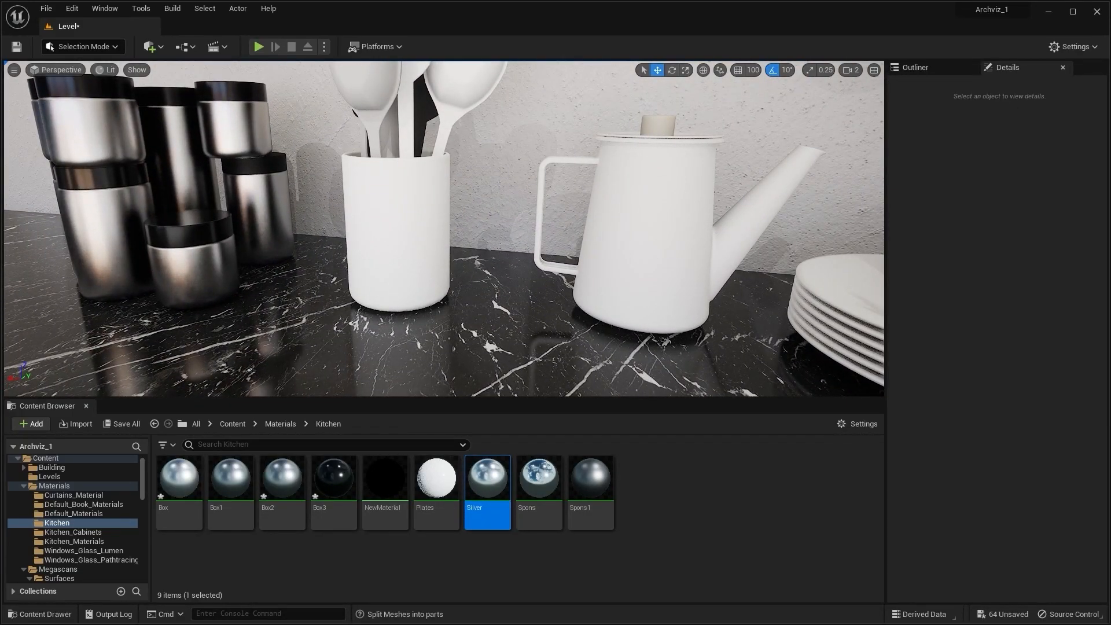
{"action": "left_click", "coordinate": [191, 260]}
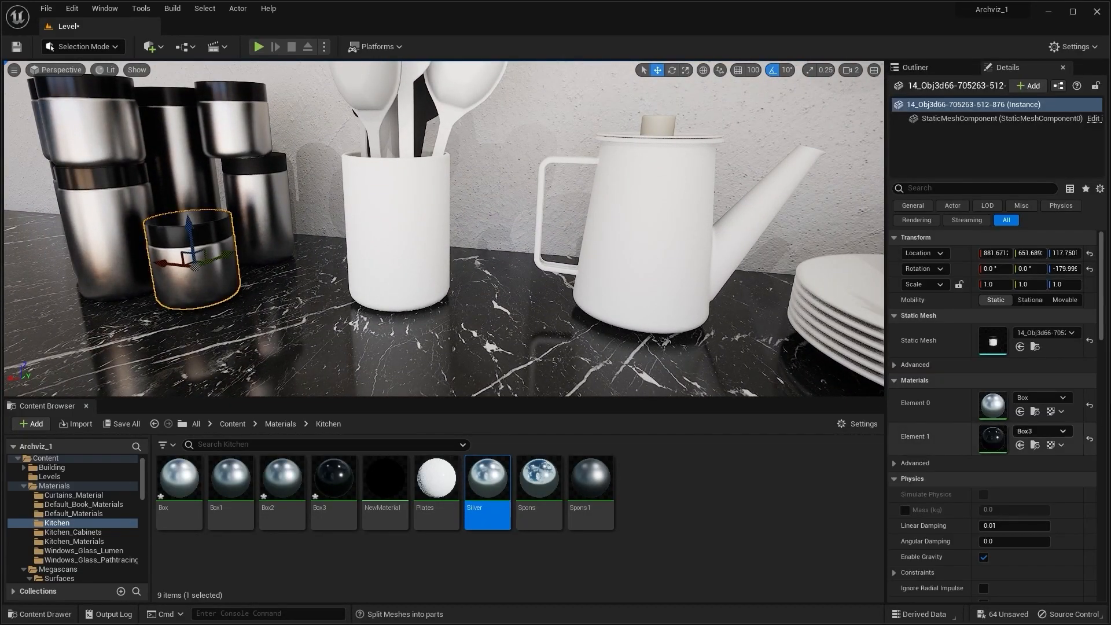
{"action": "left_click", "coordinate": [1036, 445]}
Apply the Box material to the white utensil cup next to the jars
{"action": "right_click_drag", "start_coordinate": [391, 308], "coordinate": [384, 261]}
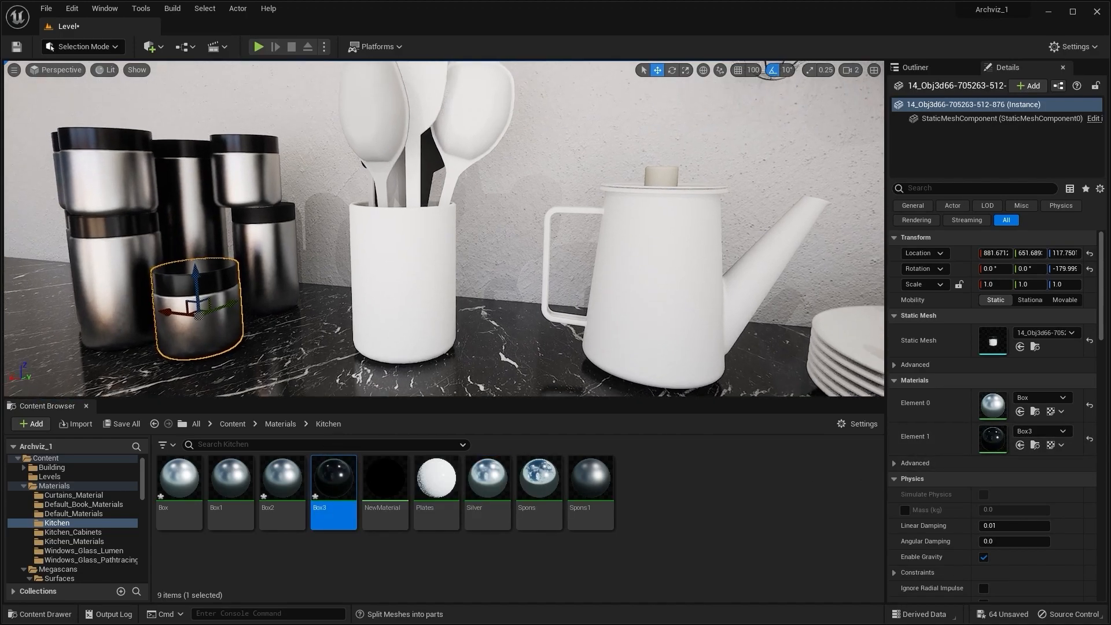
{"action": "key", "text": "w"}
{"action": "right_click_drag", "start_coordinate": [391, 305], "coordinate": [391, 324]}
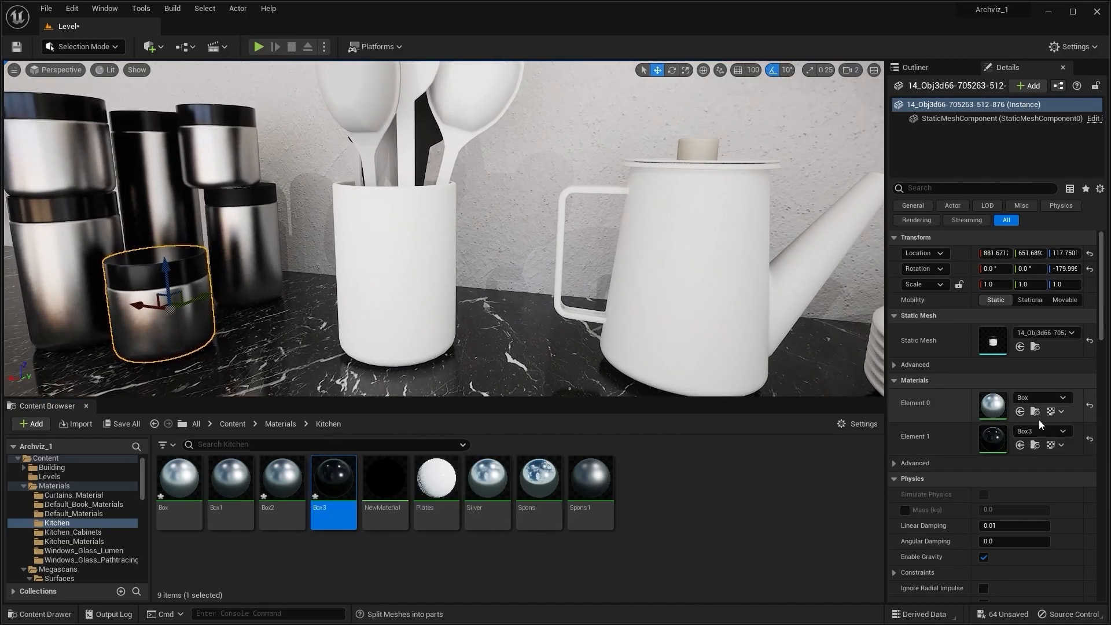
{"action": "mouse_move", "coordinate": [180, 480]}
{"action": "left_mouse_down"}
{"action": "mouse_move", "coordinate": [377, 310]}
{"action": "mouse_move", "coordinate": [427, 330]}
{"action": "left_mouse_up"}
Try selecting the spoons, spatulas and whisk in the cup together and list their Element 0 materials
{"action": "key", "text": "e"}
{"action": "key", "text": "e"}
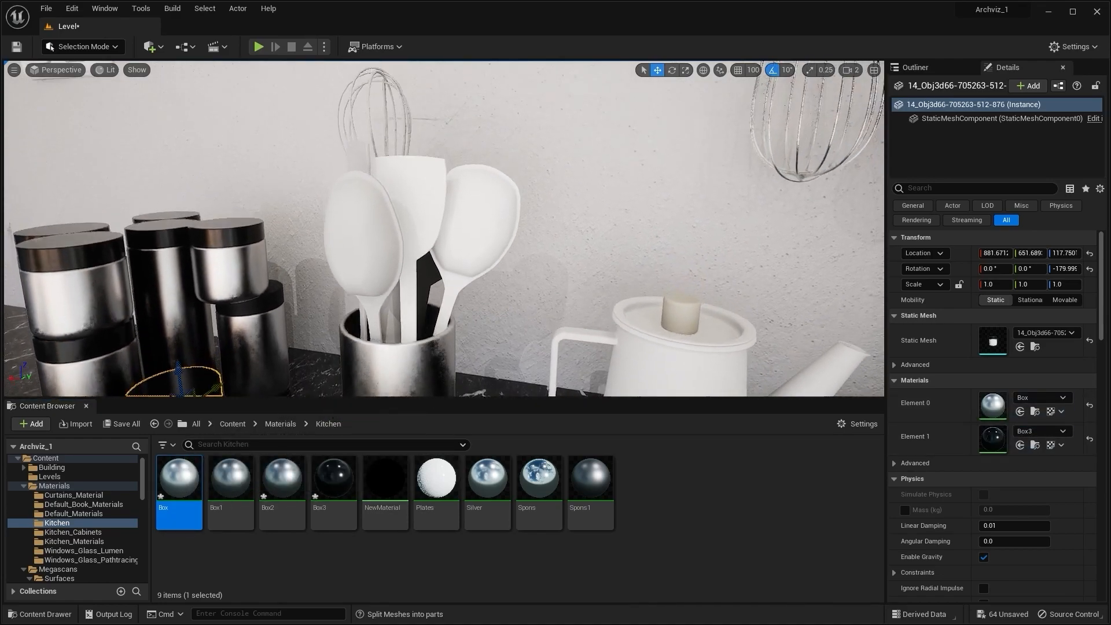
{"action": "left_click", "coordinate": [487, 479]}
{"action": "left_click", "coordinate": [475, 246]}
{"action": "right_click_drag", "start_coordinate": [476, 246], "coordinate": [484, 284]}
{"action": "key", "text": "e"}
{"action": "left_click", "coordinate": [484, 284], "text": "ctrl"}
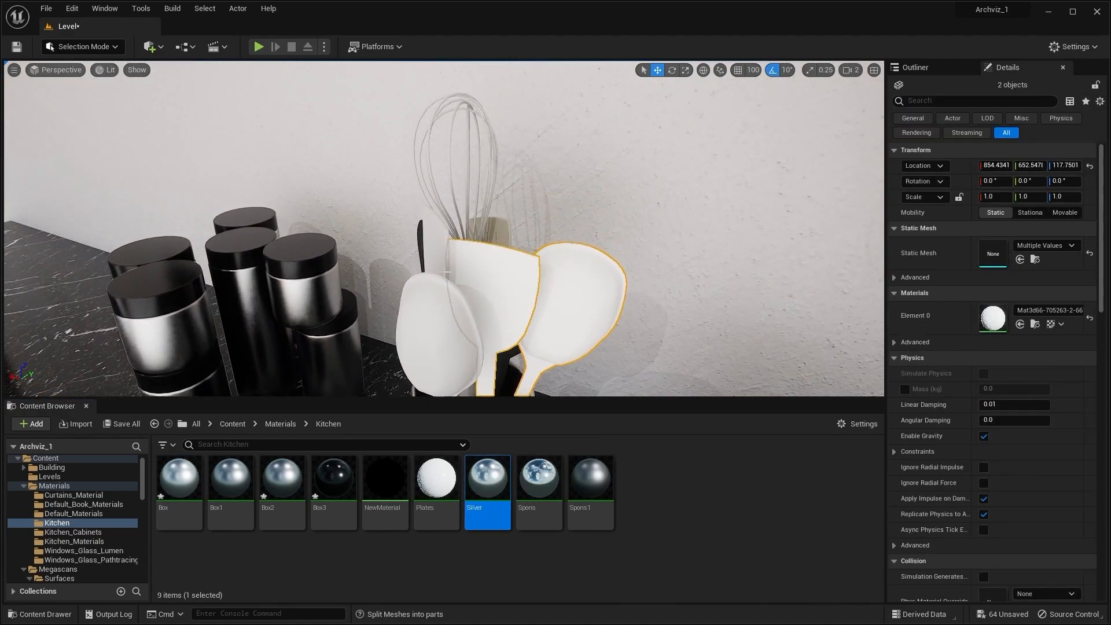
{"action": "left_click", "coordinate": [447, 287], "text": "ctrl"}
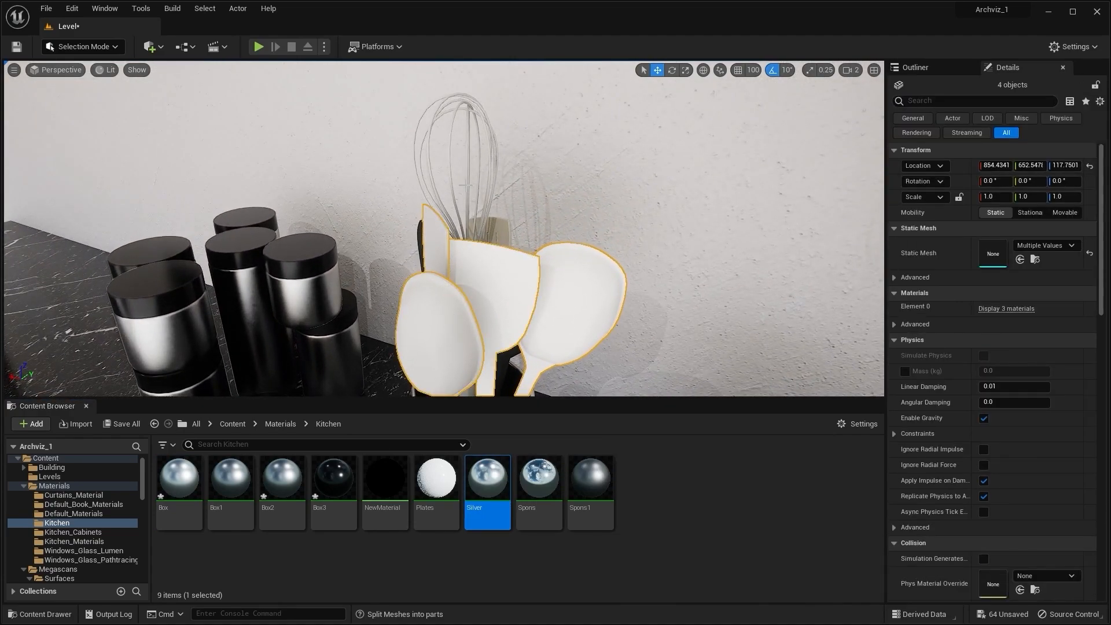
{"action": "key", "text": "a"}
{"action": "right_click_drag", "start_coordinate": [491, 225], "coordinate": [430, 356]}
{"action": "key", "text": "d"}
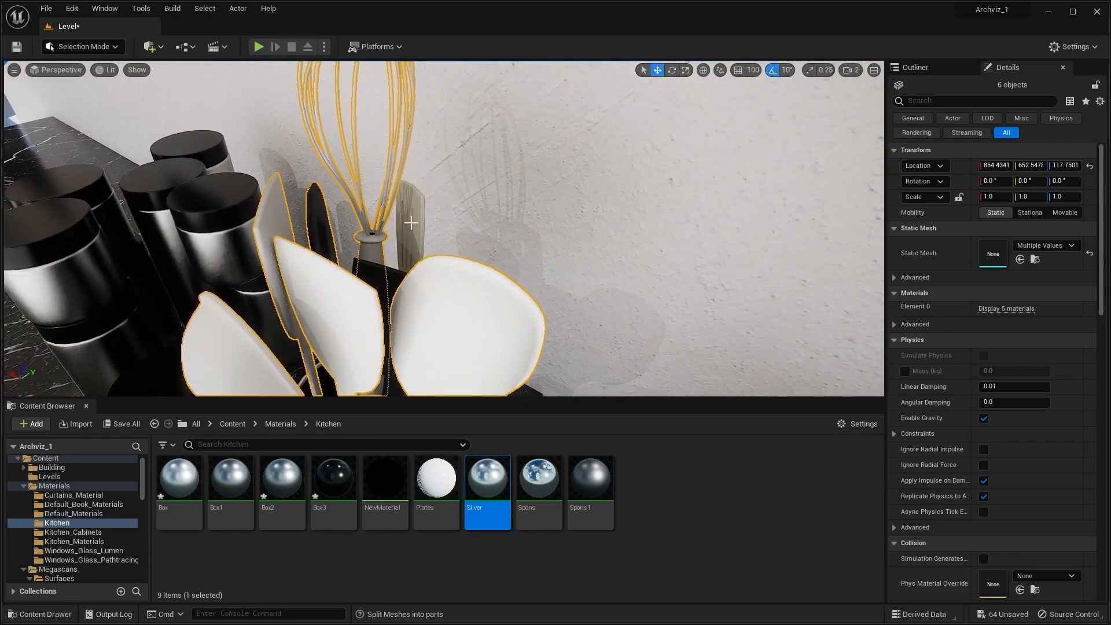
{"action": "left_click", "coordinate": [1010, 309]}
Select only the large round spoon in the cup and apply the Spons material to its Element 0
{"action": "right_click_drag", "start_coordinate": [470, 197], "coordinate": [441, 199]}
{"action": "key", "text": "s"}
{"action": "left_click", "coordinate": [464, 221]}
{"action": "key", "text": "w"}
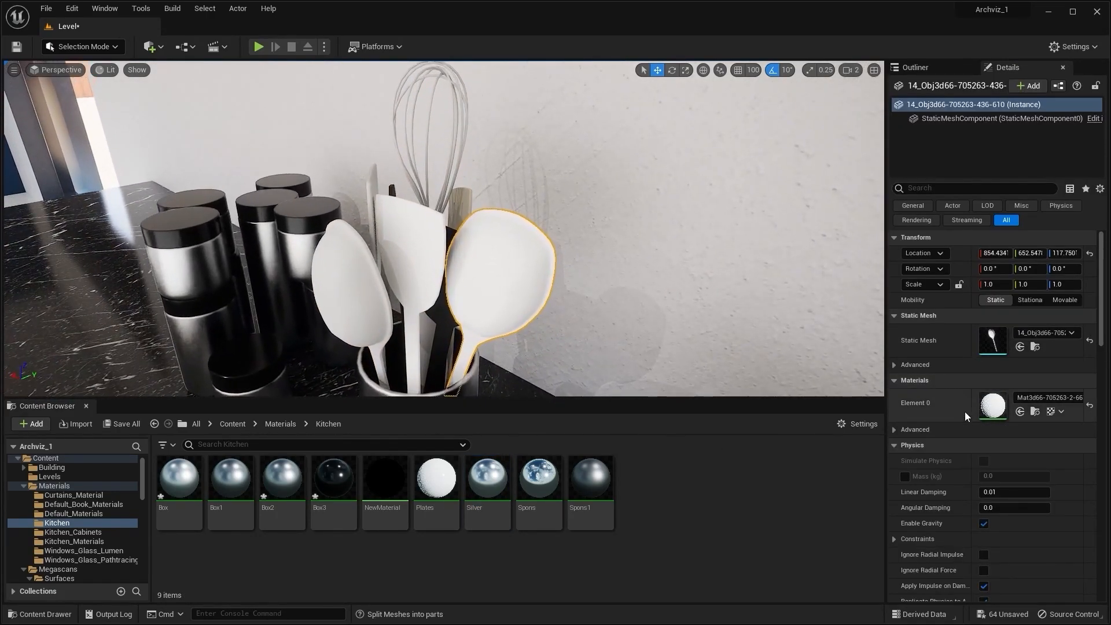
{"action": "left_click", "coordinate": [488, 477]}
{"action": "left_click", "coordinate": [539, 477]}
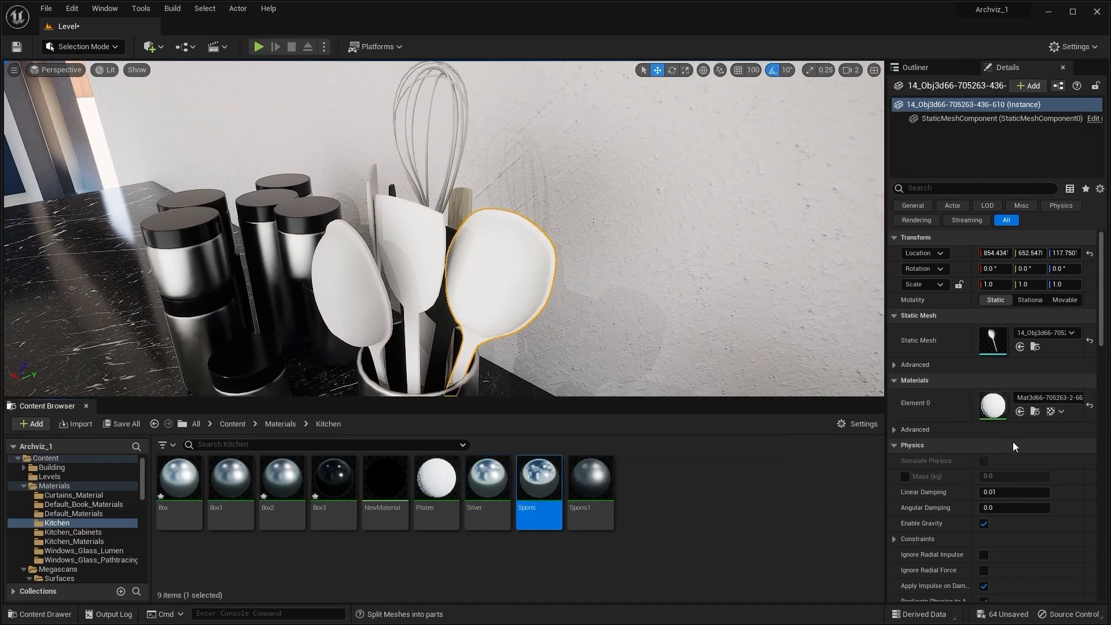
{"action": "left_click", "coordinate": [1022, 411]}
Apply the Spons material to Element 0 of the flat spatula and the oval spoon in the cup
{"action": "left_click", "coordinate": [426, 265]}
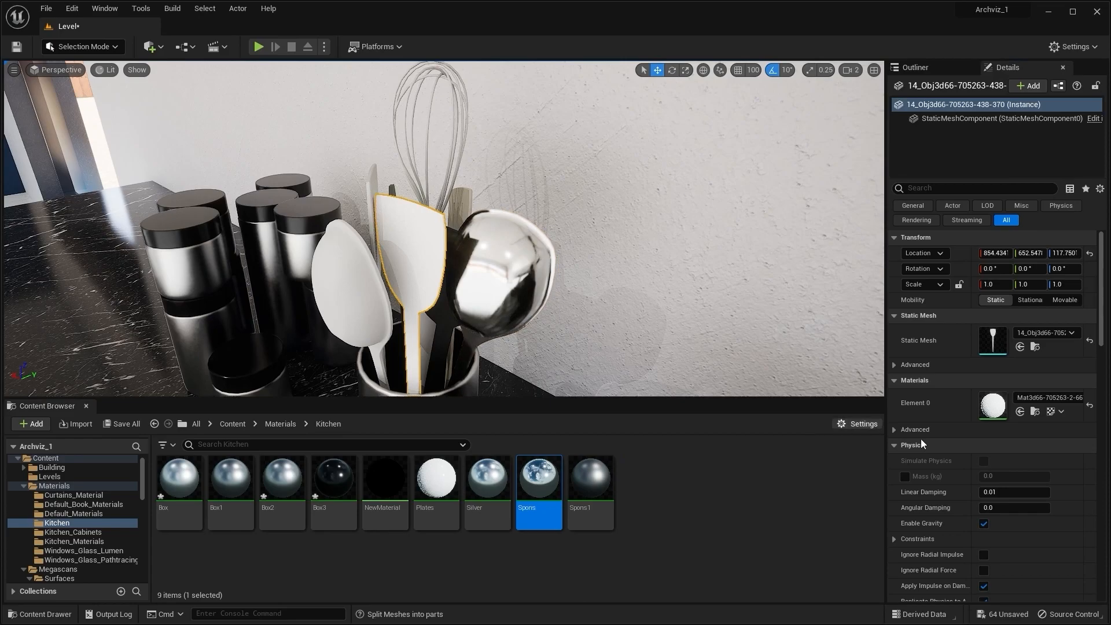
{"action": "left_click", "coordinate": [1020, 411]}
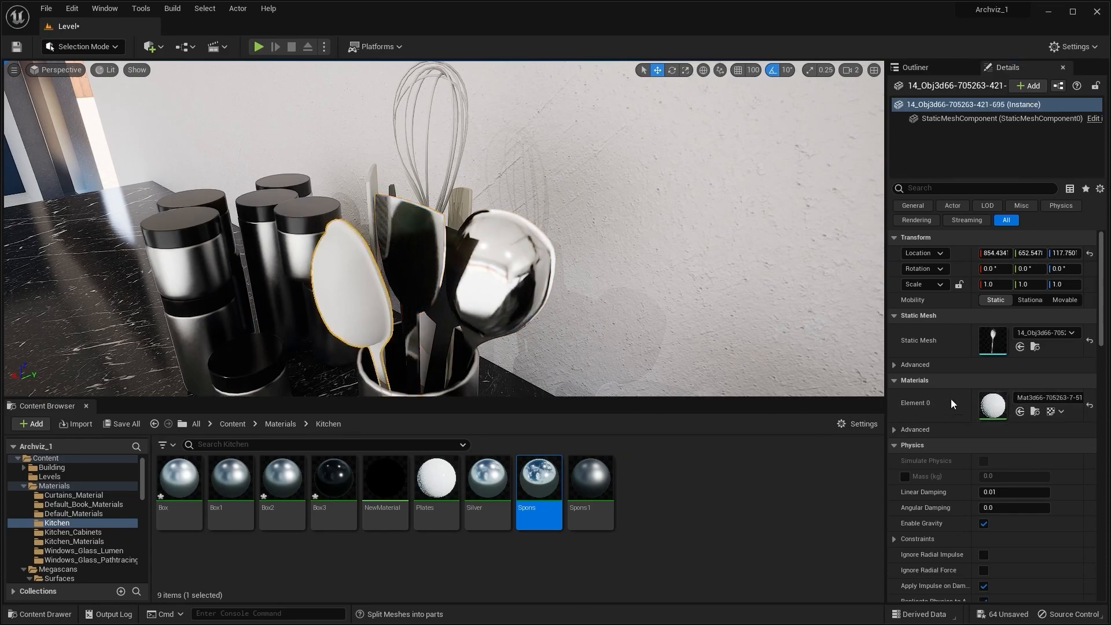
{"action": "left_click", "coordinate": [1020, 411]}
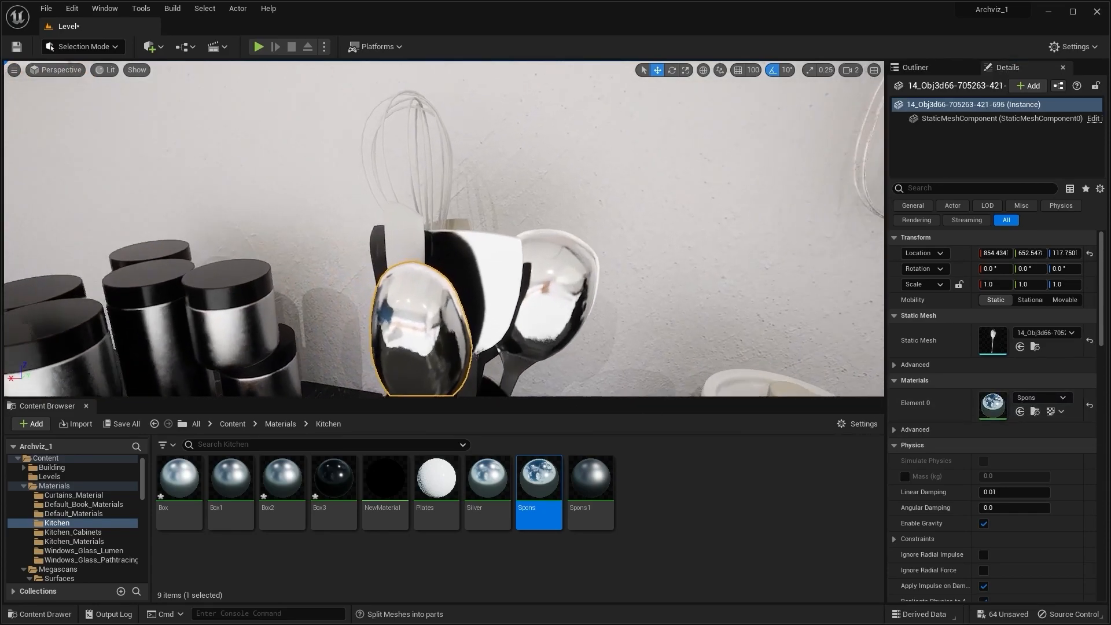
Apply the Spons material to the remaining metal utensils in the cup, including the whisk, and clear the selection
{"action": "left_click", "coordinate": [1021, 412]}
{"action": "left_click_drag", "start_coordinate": [327, 279], "coordinate": [388, 278], "text": "alt"}
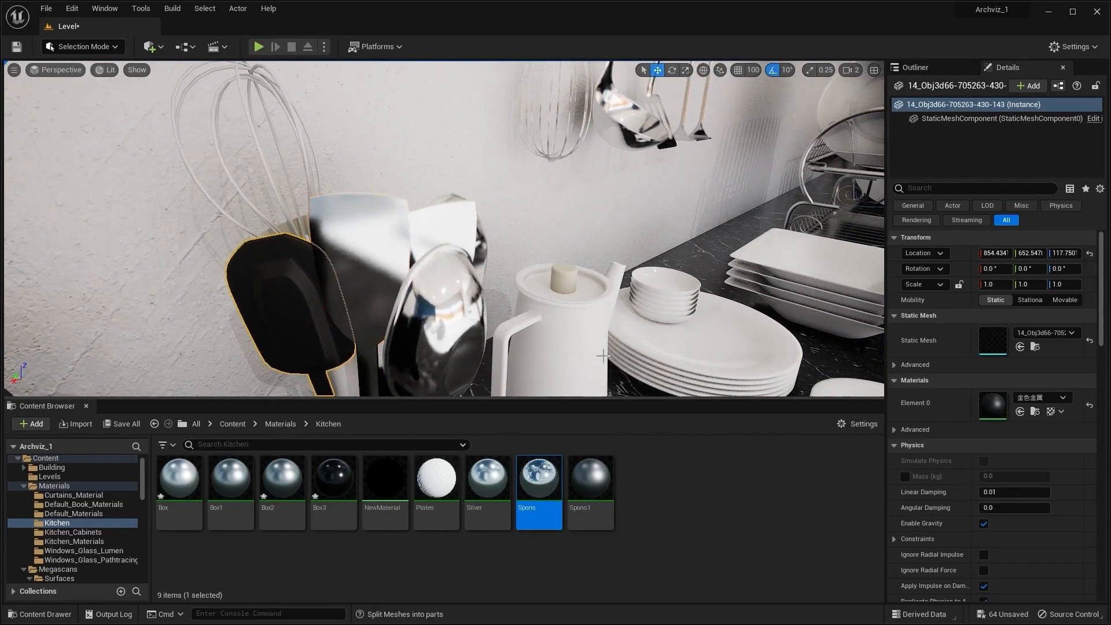
{"action": "left_click", "coordinate": [1020, 411]}
{"action": "right_click_drag", "start_coordinate": [443, 231], "coordinate": [388, 237]}
{"action": "key", "text": "w"}
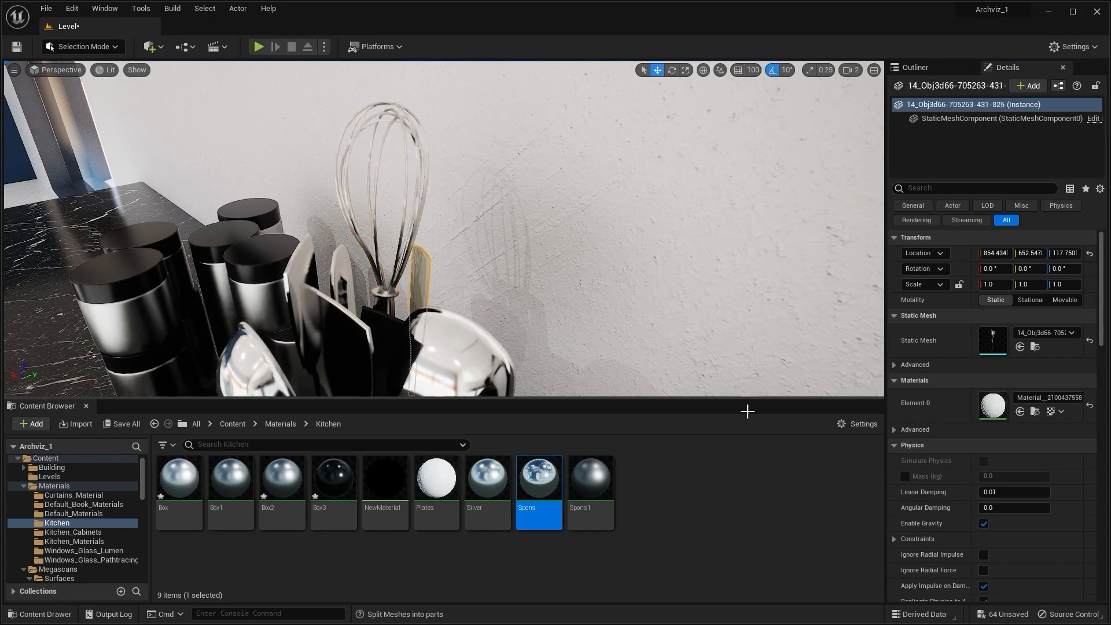
{"action": "key", "text": "Escape"}
Select the wooden breakfast boards on the counter and locate their cedar veneer material in its asset folder
{"action": "right_click_drag", "start_coordinate": [388, 237], "coordinate": [688, 312]}
{"action": "key", "text": "s"}
{"action": "key", "text": "w"}
{"action": "key", "text": "a"}
{"action": "key", "text": "s"}
{"action": "key", "text": "w"}
{"action": "key", "text": "w"}
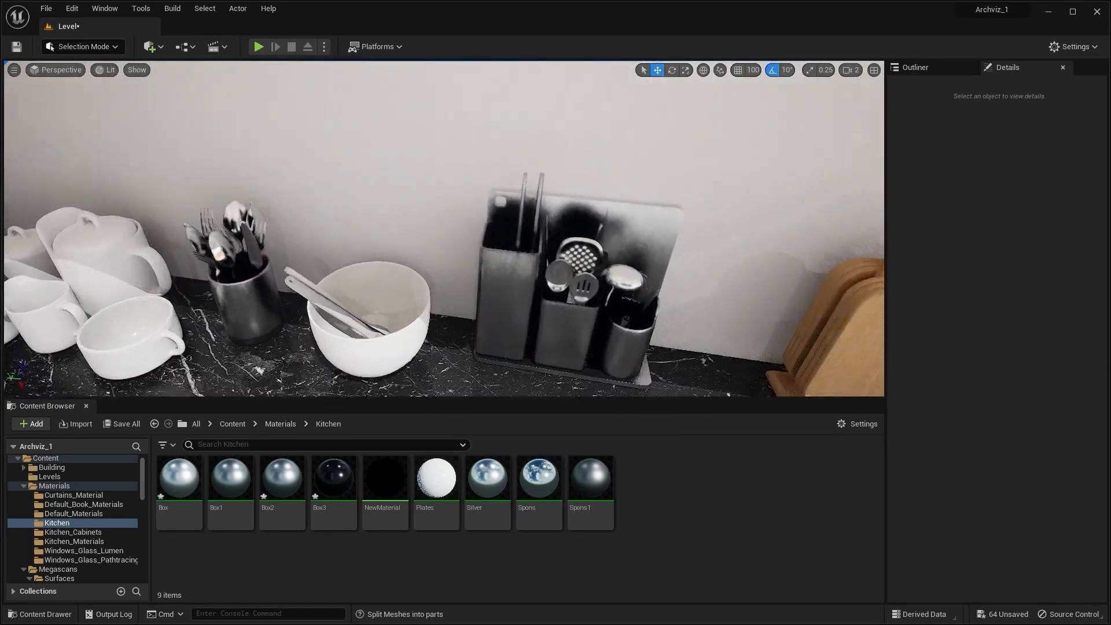
{"action": "right_click_drag", "start_coordinate": [573, 248], "coordinate": [503, 242]}
{"action": "key", "text": "w"}
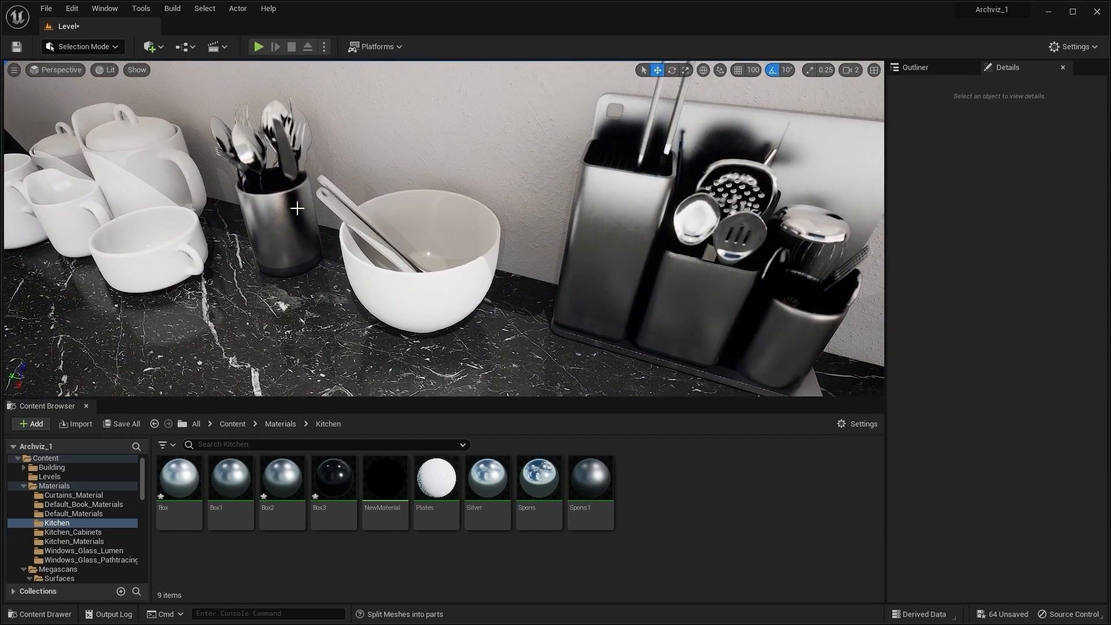
{"action": "right_click_drag", "start_coordinate": [324, 203], "coordinate": [438, 198]}
{"action": "left_click", "coordinate": [468, 142]}
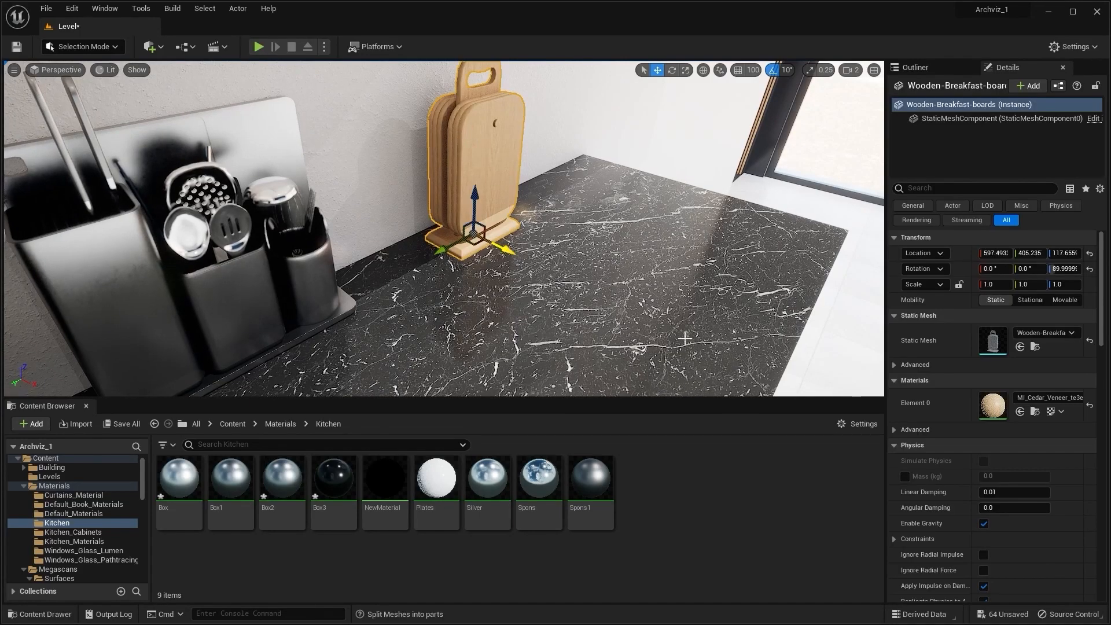
{"action": "left_click", "coordinate": [1033, 411]}
Duplicate the MI_Cedar_Veneer_te3ecdyc_2K1 material and apply the copy to the salad servers in the white bowl
{"action": "right_click_drag", "start_coordinate": [578, 231], "coordinate": [368, 267]}
{"action": "key", "text": "w"}
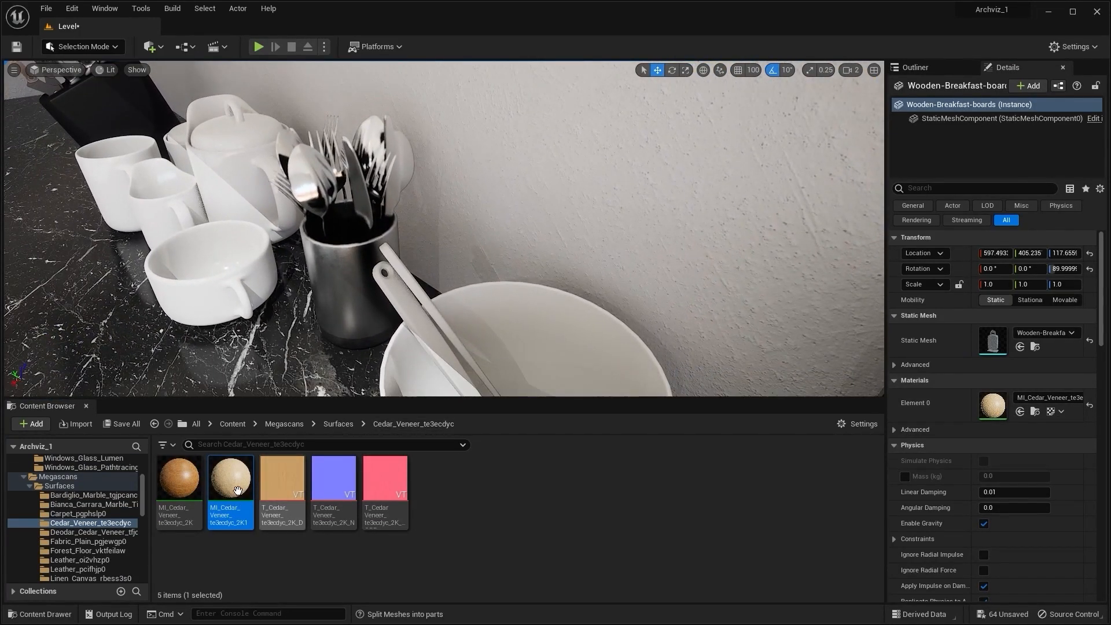
{"action": "key", "text": "ctrl+d"}
{"action": "key", "text": "w"}
{"action": "right_click_drag", "start_coordinate": [509, 370], "coordinate": [380, 436]}
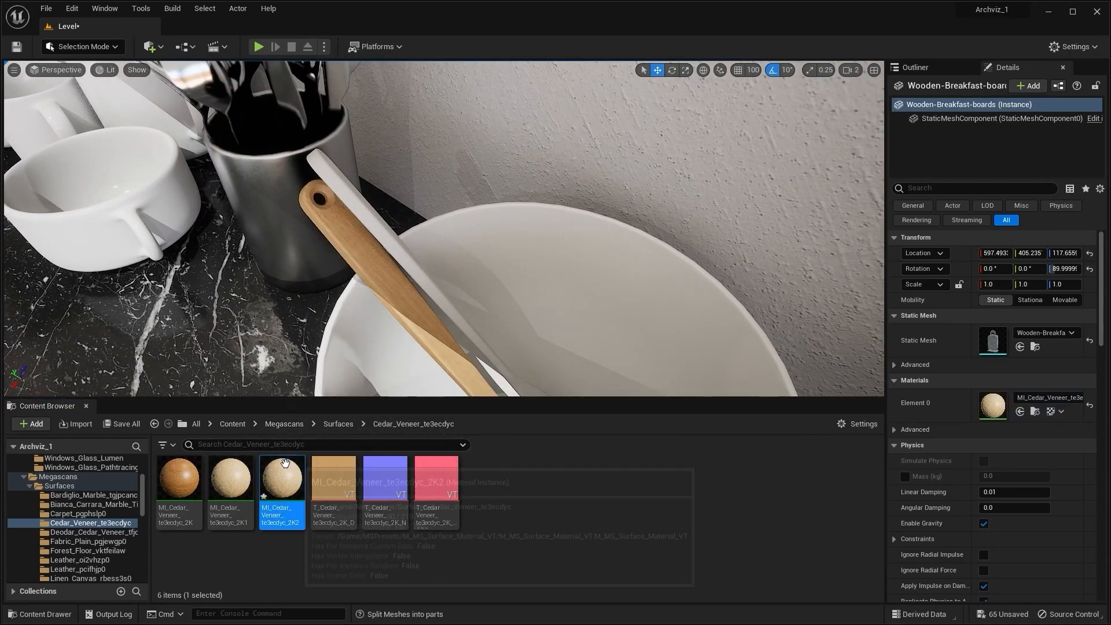
{"action": "left_click_drag", "start_coordinate": [282, 478], "coordinate": [388, 219]}
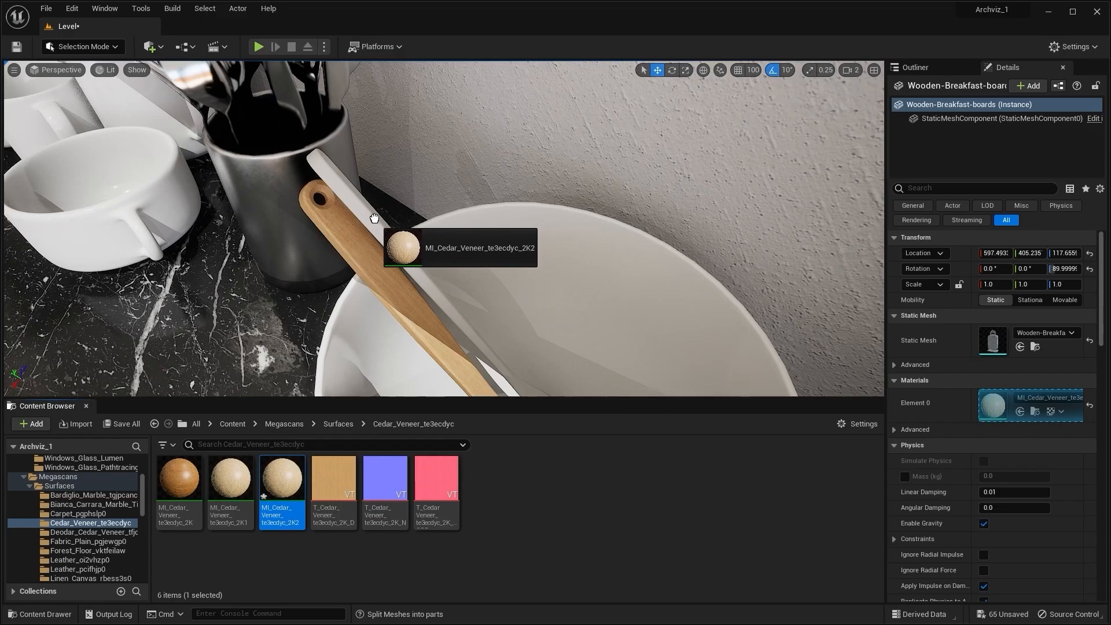
{"action": "key", "text": "s"}
Try MI_Cedar_Veneer_te3ecdyc_2K2 on the middle flat spatula in the utensil cup and undo it
{"action": "right_click_drag", "start_coordinate": [388, 219], "coordinate": [534, 339]}
{"action": "key", "text": "w"}
{"action": "key", "text": "s"}
{"action": "key", "text": "Escape"}
{"action": "key", "text": "w"}
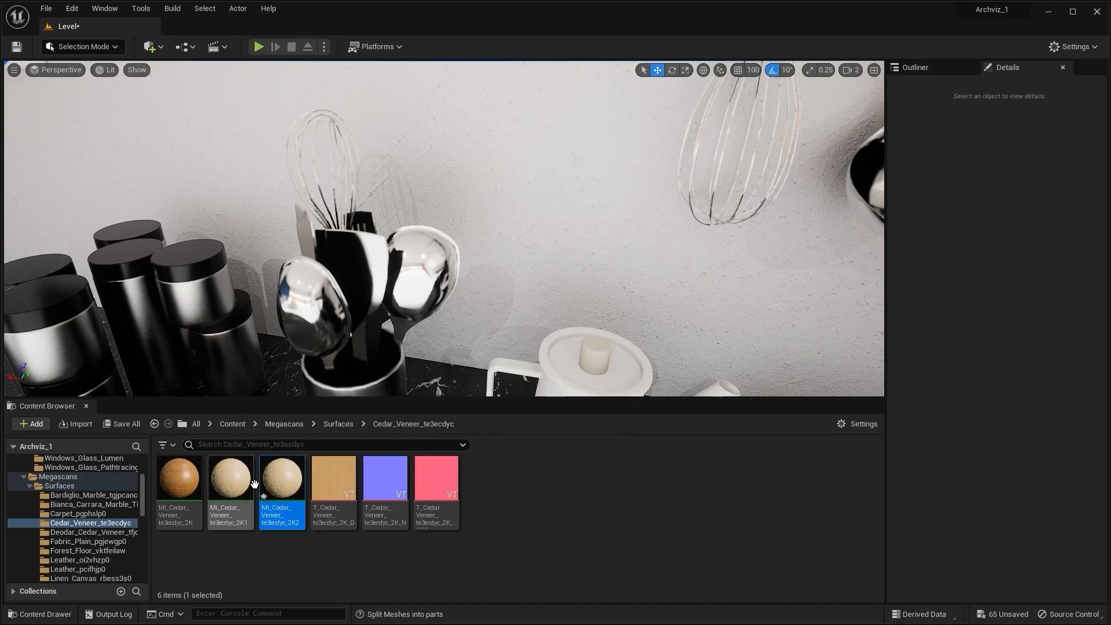
{"action": "right_click_drag", "start_coordinate": [458, 303], "coordinate": [422, 301]}
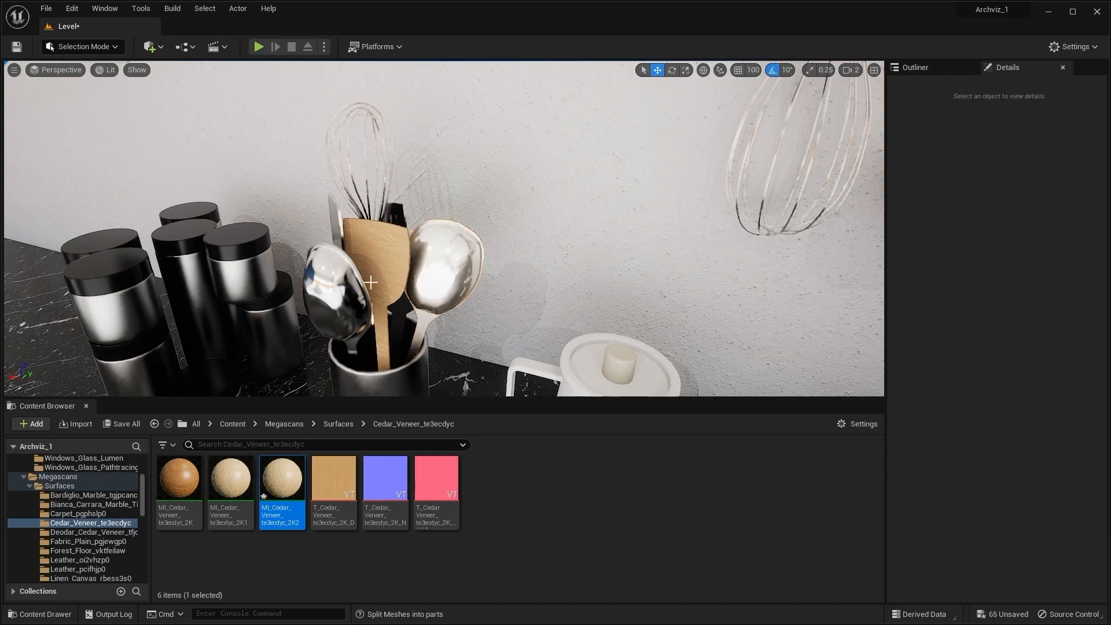
{"action": "key", "text": "ctrl+z"}
Apply MI_Cedar_Veneer_te3ecdyc_2K2 to the large round spoon and the rounded spatula in the utensil cup
{"action": "left_click_drag", "start_coordinate": [282, 478], "coordinate": [390, 330]}
{"action": "right_click_drag", "start_coordinate": [391, 329], "coordinate": [284, 383]}
{"action": "left_click_drag", "start_coordinate": [311, 499], "coordinate": [330, 281]}
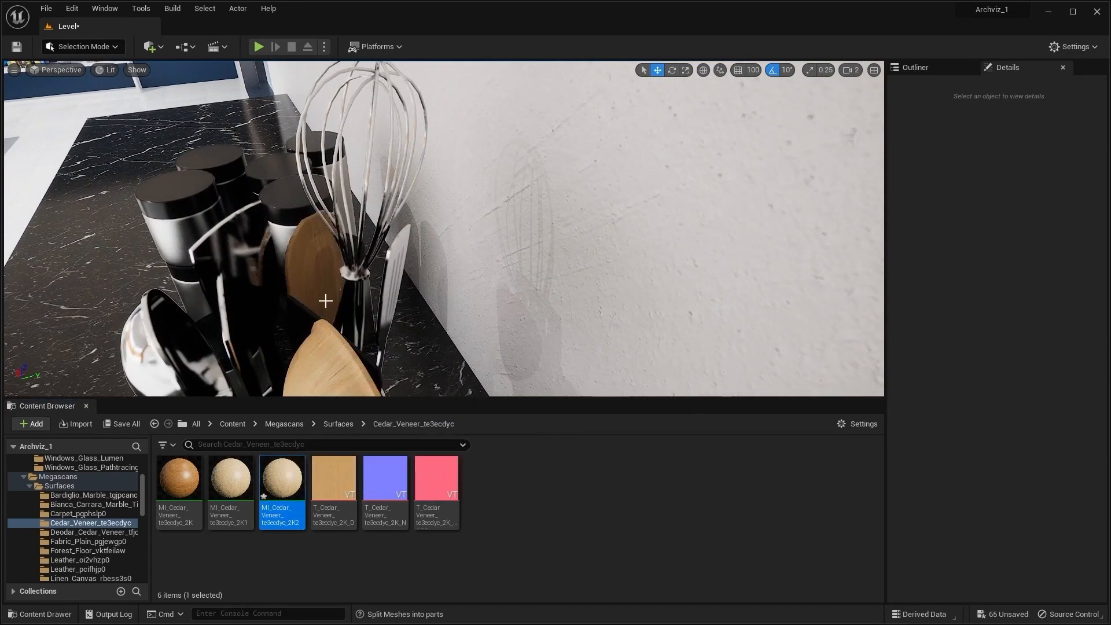
{"action": "left_click_drag", "start_coordinate": [292, 462], "coordinate": [405, 295]}
{"action": "right_click_drag", "start_coordinate": [438, 281], "coordinate": [663, 307]}
Locate the Plates material through the small round plate stack and apply it to the utensils in the cup
{"action": "left_click", "coordinate": [332, 335]}
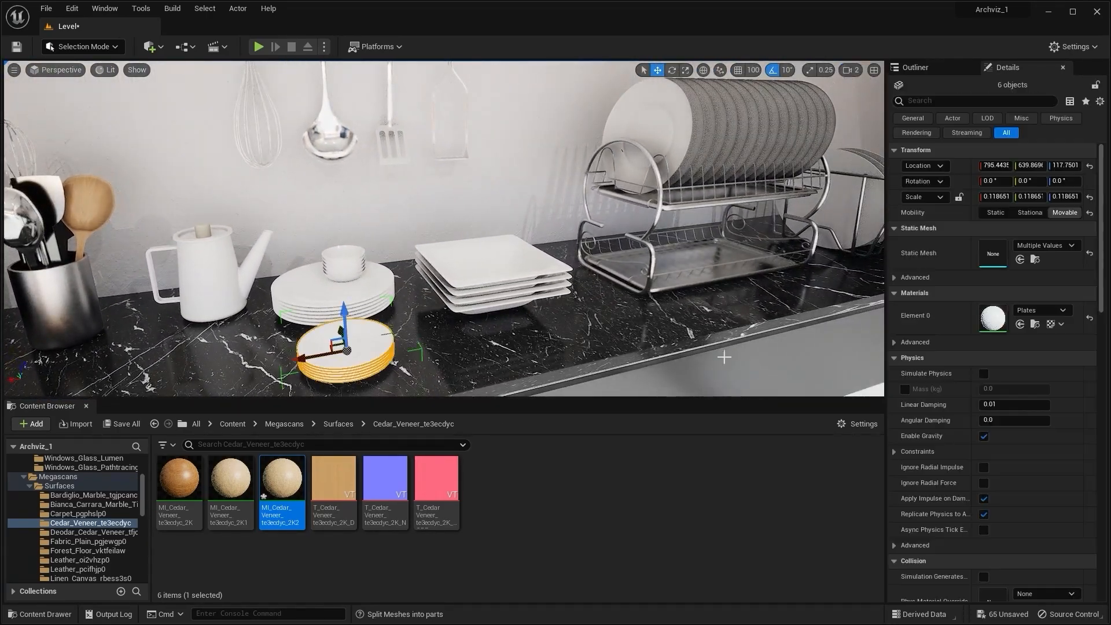
{"action": "left_click", "coordinate": [1036, 325]}
{"action": "mouse_move", "coordinate": [474, 365]}
{"action": "right_mouse_down"}
{"action": "mouse_move", "coordinate": [440, 362]}
{"action": "mouse_move", "coordinate": [474, 365]}
{"action": "right_mouse_up"}
{"action": "left_click_drag", "start_coordinate": [453, 476], "coordinate": [463, 376]}
{"action": "right_click_drag", "start_coordinate": [459, 225], "coordinate": [428, 393]}
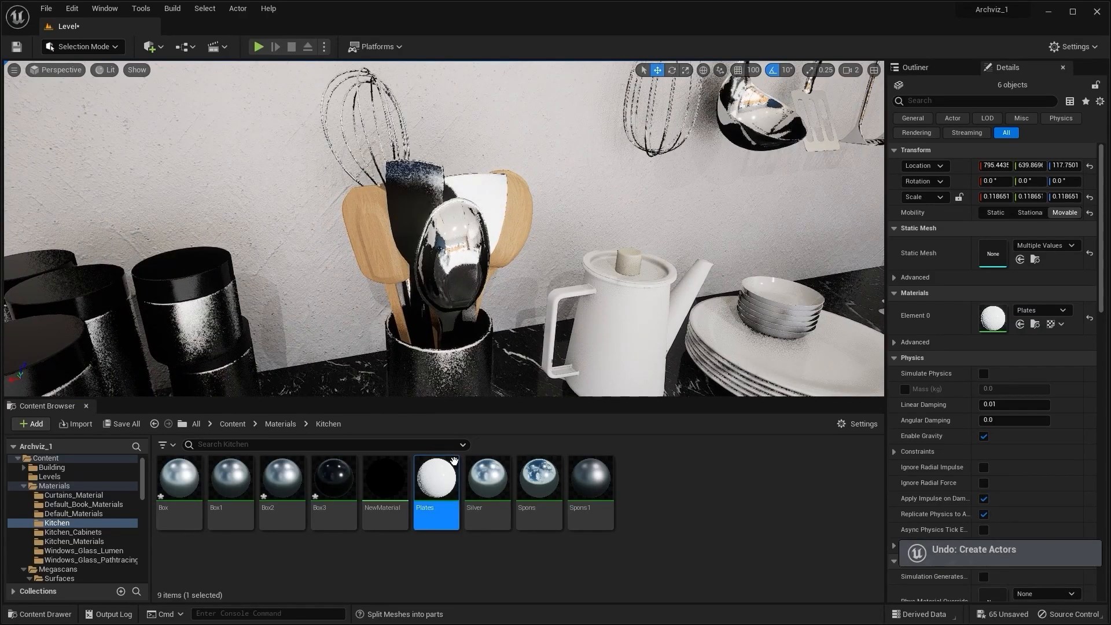
{"action": "left_click_drag", "start_coordinate": [452, 458], "coordinate": [463, 241]}
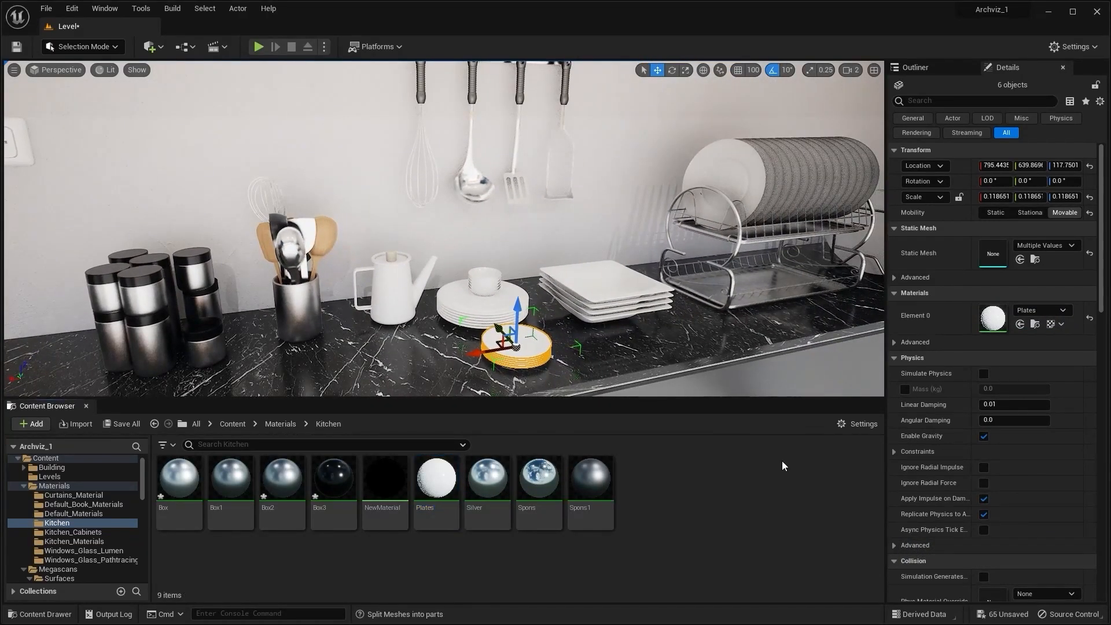
Clear the selection, check the kitchen accessories and save all unsaved assets
{"action": "right_click_drag", "start_coordinate": [521, 243], "coordinate": [747, 226]}
{"action": "key", "text": "Escape"}
{"action": "right_click_drag", "start_coordinate": [445, 228], "coordinate": [134, 191]}
{"action": "key", "text": "w"}
{"action": "key", "text": "s"}
{"action": "key", "text": "w"}
{"action": "key", "text": "w"}
{"action": "key", "text": "s"}
{"action": "left_click", "coordinate": [1001, 614]}
{"action": "left_click", "coordinate": [657, 437]}
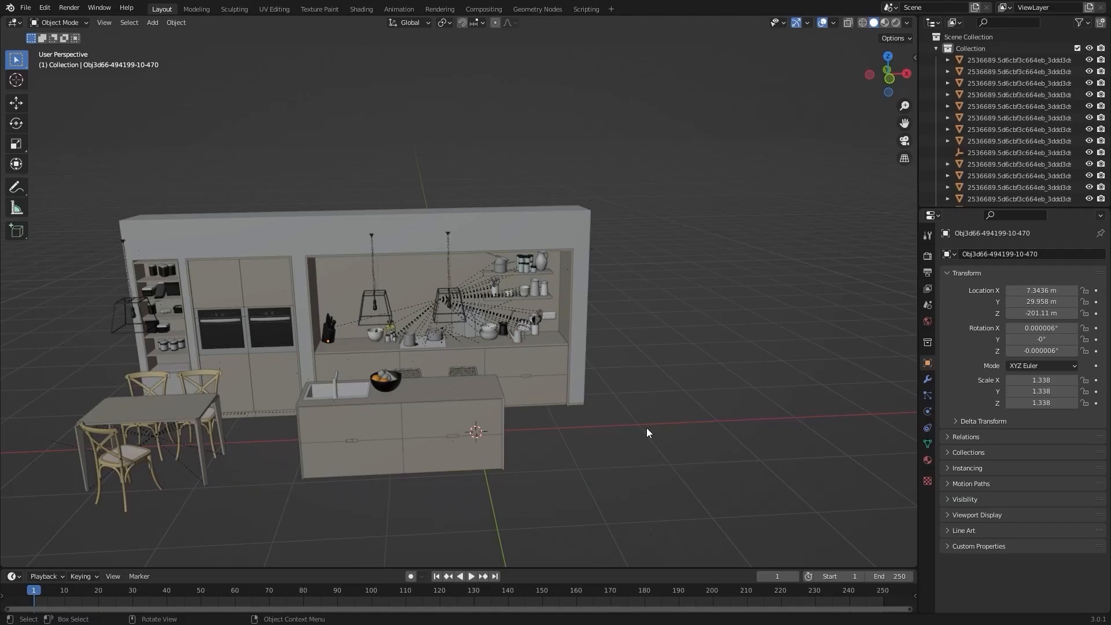
Switch to Blender and select the kitchen island with its stools, sink and fruit bowl, leaving out the pendant lamps
{"action": "scroll", "coordinate": [647, 433], "scroll_direction": "up", "scroll_amount": 8}
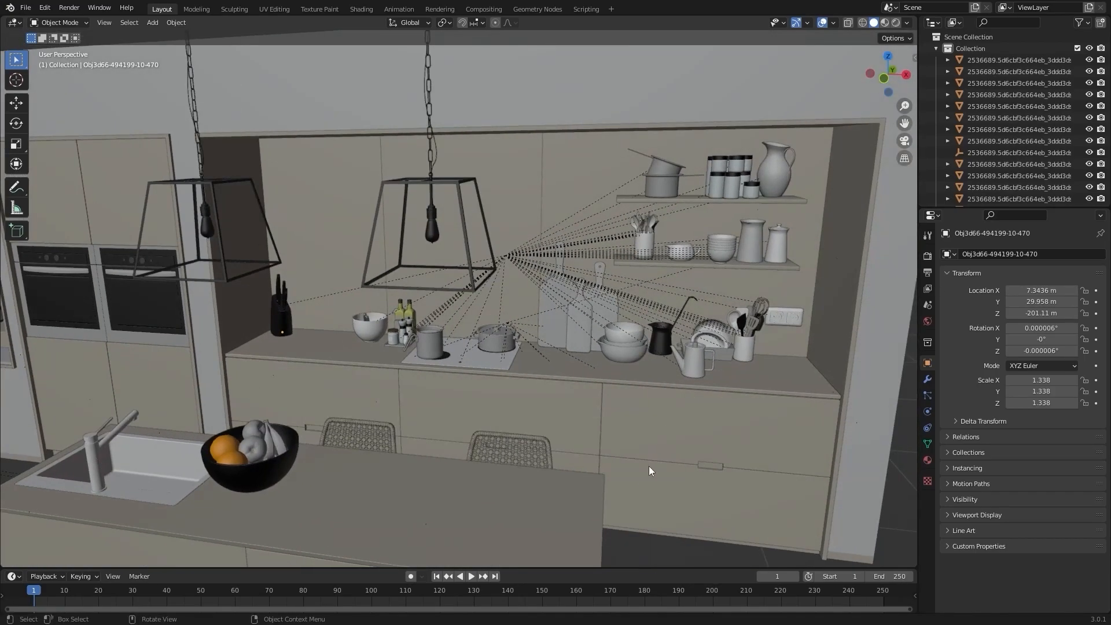
{"action": "scroll", "coordinate": [624, 448], "scroll_direction": "down", "scroll_amount": 10}
{"action": "key", "text": "KP_7"}
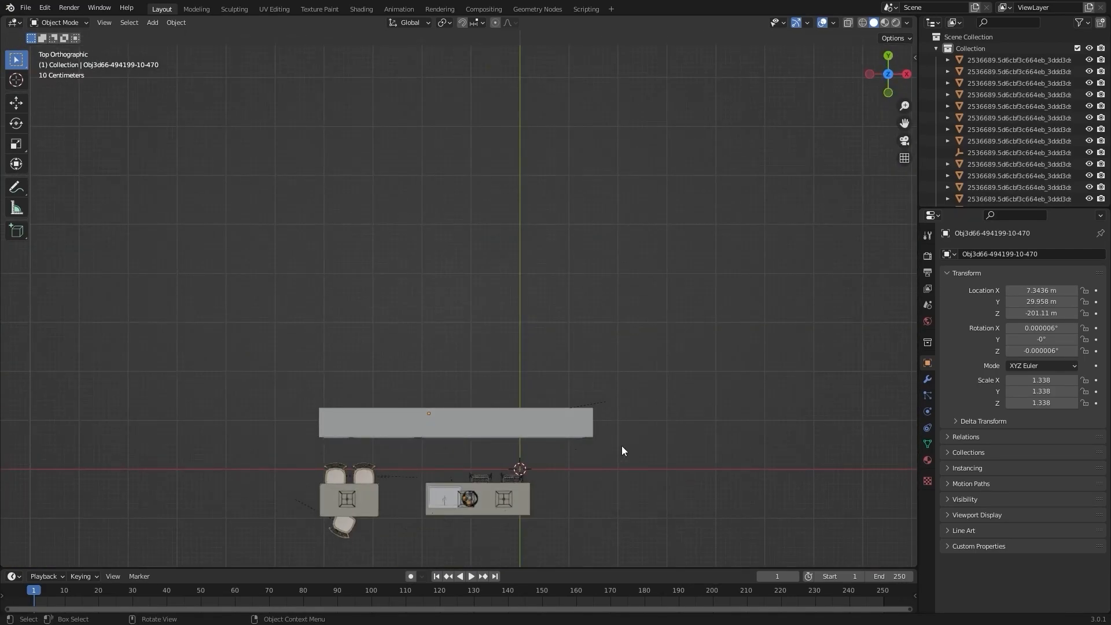
{"action": "scroll", "coordinate": [621, 450], "scroll_direction": "up", "scroll_amount": 5}
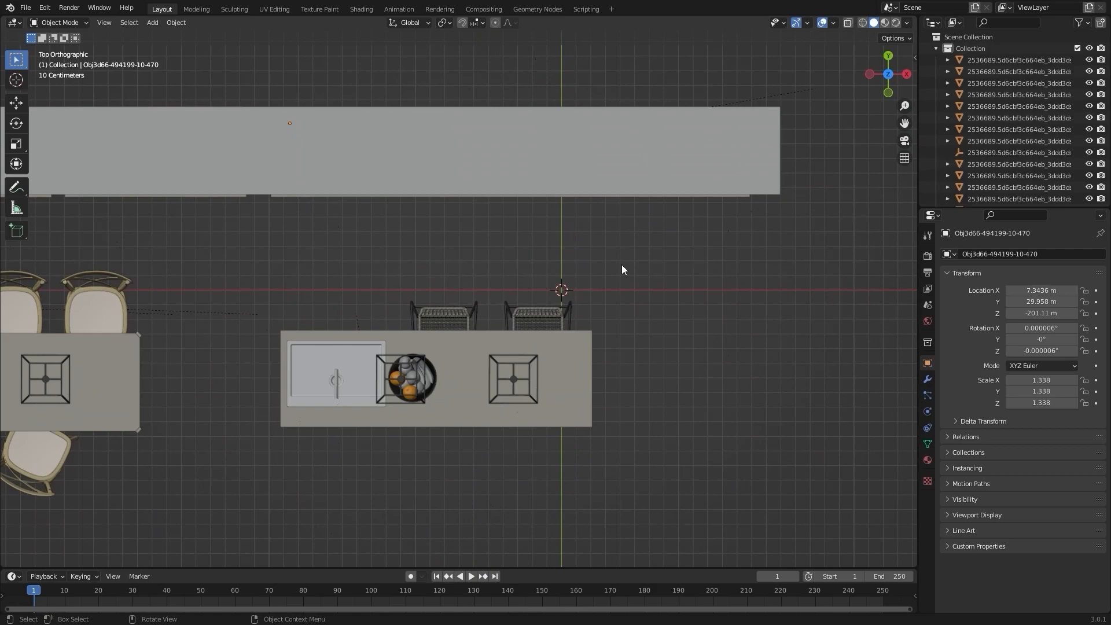
{"action": "key", "text": "z"}
{"action": "left_click", "coordinate": [576, 255]}
{"action": "mouse_move", "coordinate": [682, 250]}
{"action": "left_mouse_down"}
{"action": "mouse_move", "coordinate": [424, 428]}
{"action": "mouse_move", "coordinate": [273, 460]}
{"action": "left_mouse_up"}
{"action": "key", "text": "z"}
{"action": "middle_click_drag", "start_coordinate": [678, 430], "coordinate": [669, 262]}
{"action": "left_click_drag", "start_coordinate": [727, 58], "coordinate": [341, 173], "text": "ctrl"}
{"action": "middle_click_drag", "start_coordinate": [503, 325], "coordinate": [649, 251]}
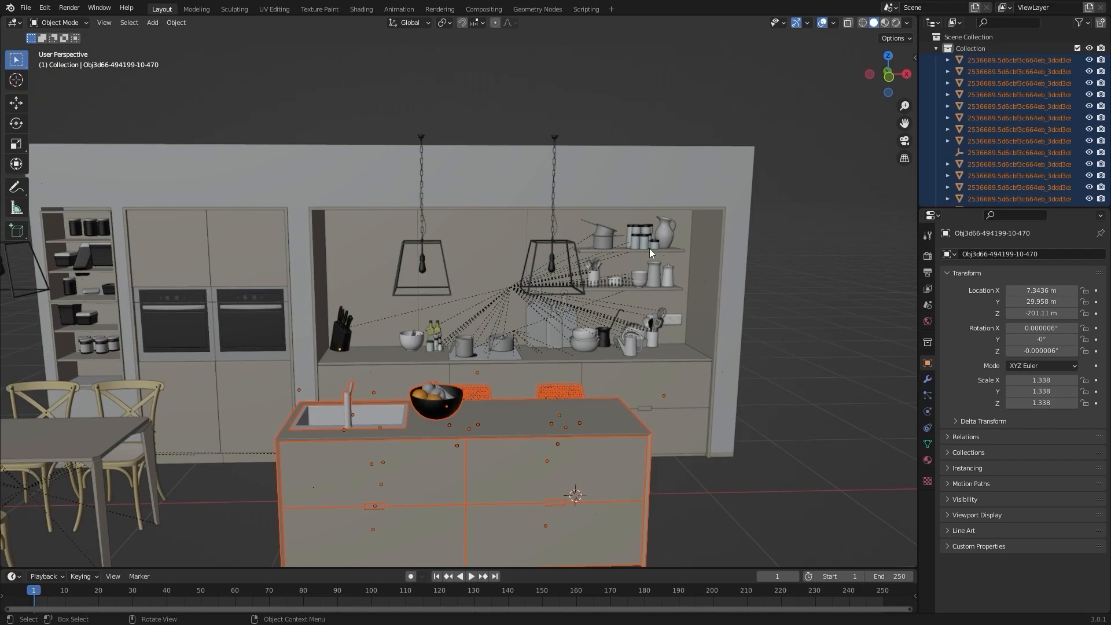
Set the origin of the island objects and rotate the island half a turn in top view
{"action": "key", "text": "KP_7"}
{"action": "middle_click_drag", "start_coordinate": [671, 305], "coordinate": [632, 314], "text": "shift"}
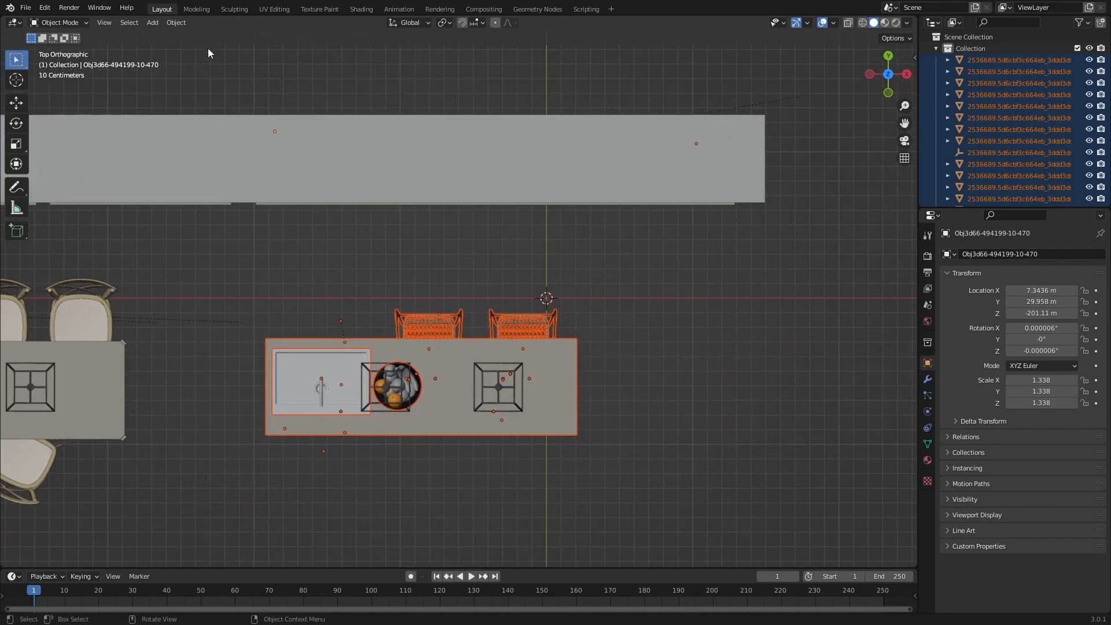
{"action": "left_click", "coordinate": [184, 22]}
{"action": "mouse_move", "coordinate": [204, 48]}
{"action": "middle_click_drag", "start_coordinate": [682, 291], "coordinate": [675, 255], "text": "shift"}
{"action": "key", "text": "r"}
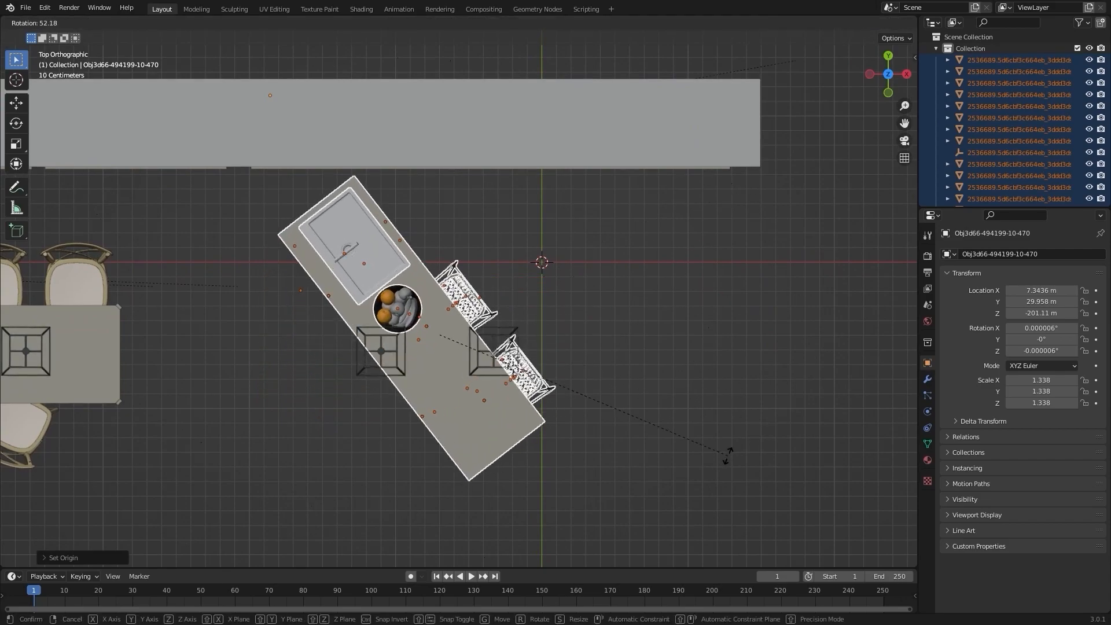
{"action": "left_click", "coordinate": [727, 456]}
{"action": "middle_click_drag", "start_coordinate": [727, 456], "coordinate": [643, 390]}
{"action": "left_click", "coordinate": [724, 468]}
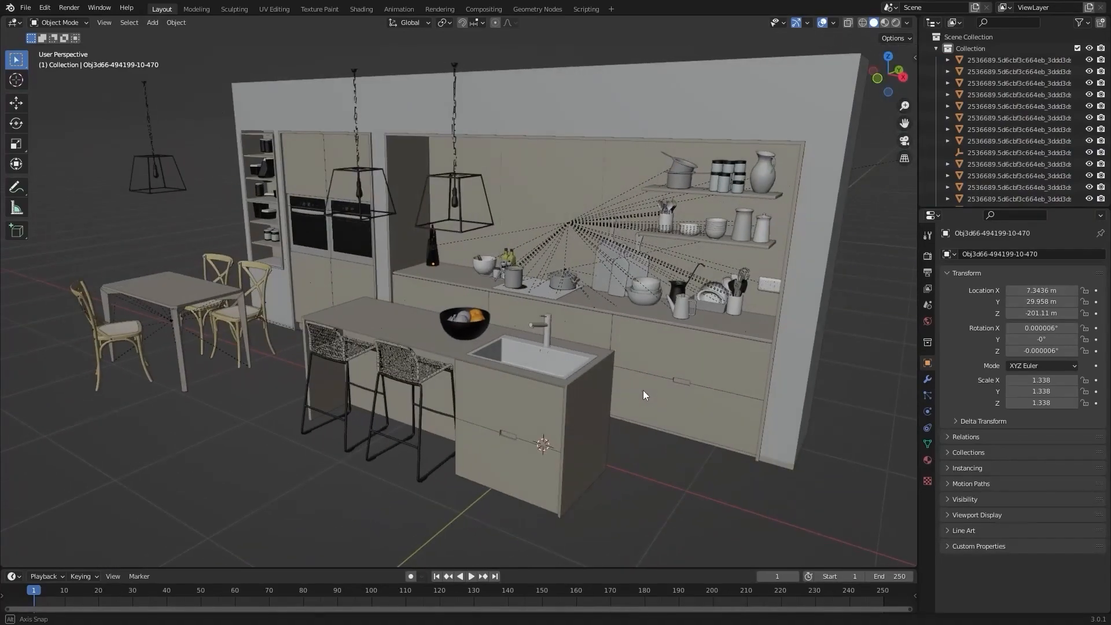
Delete the black fruit bowl and its fruit from the island countertop
{"action": "middle_click_drag", "start_coordinate": [550, 377], "coordinate": [665, 389]}
{"action": "scroll", "coordinate": [618, 389], "scroll_direction": "up", "scroll_amount": 4}
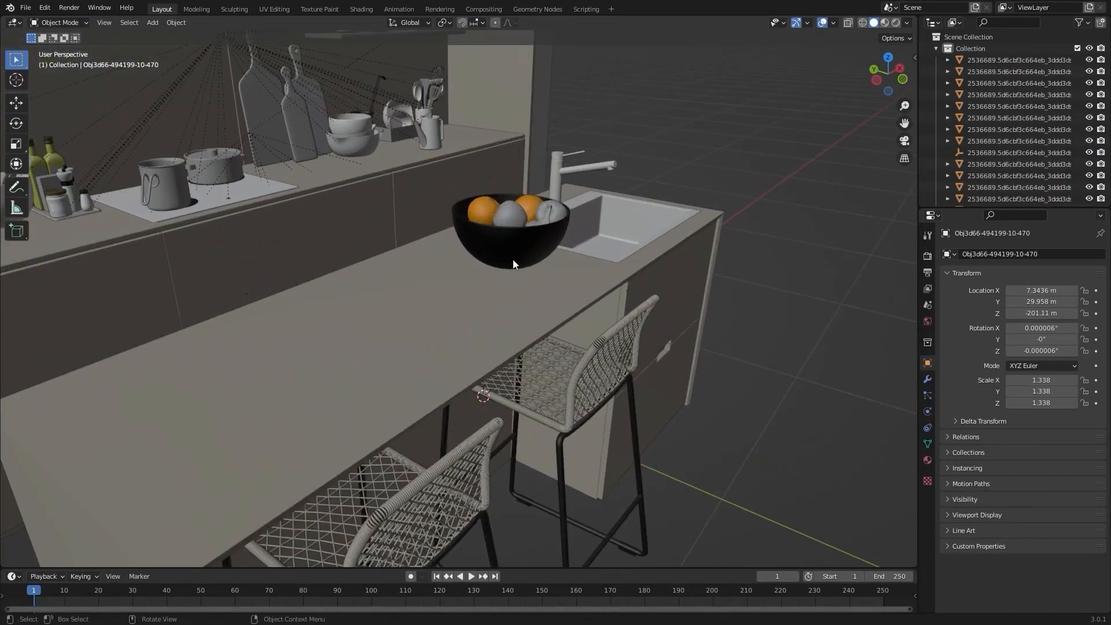
{"action": "key", "text": "Delete"}
Select the lower drawer fronts of the kitchen island together and delete them
{"action": "middle_click_drag", "start_coordinate": [1, 450], "coordinate": [415, 422]}
{"action": "left_click", "coordinate": [415, 422]}
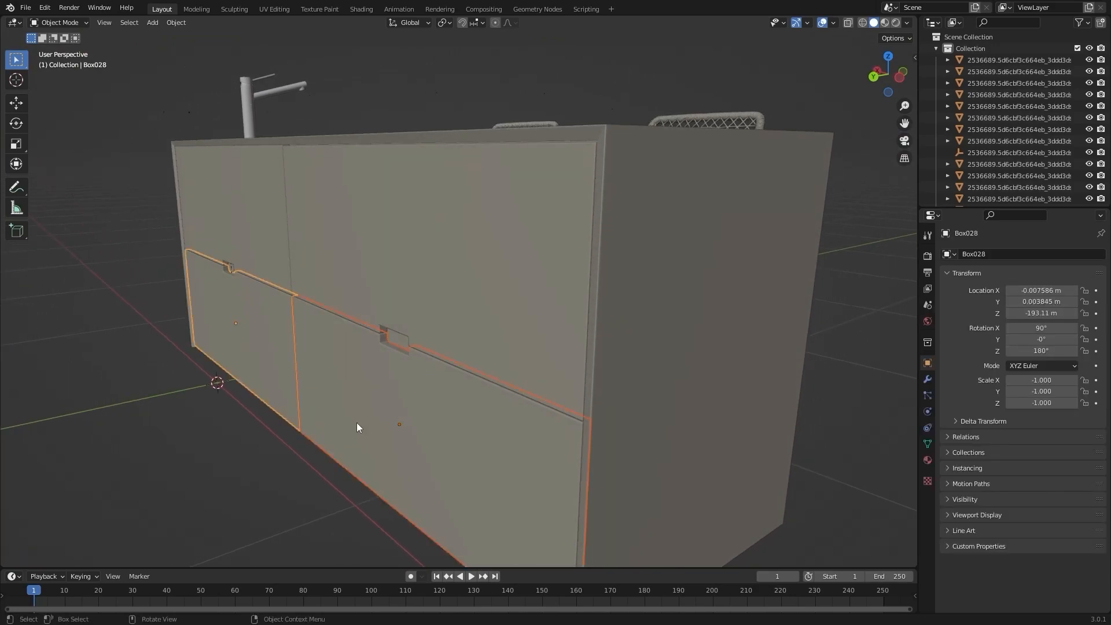
{"action": "left_click_drag", "start_coordinate": [673, 421], "coordinate": [553, 417], "text": "alt"}
{"action": "left_click", "coordinate": [685, 328], "text": "shift"}
{"action": "left_click_drag", "start_coordinate": [743, 331], "coordinate": [648, 316], "text": "alt"}
{"action": "key", "text": "Delete"}
Duplicate the upper front on the stool side of the island, place the copy below it and rotate it 180° around Y
{"action": "left_click", "coordinate": [647, 316]}
{"action": "left_click_drag", "start_coordinate": [388, 302], "coordinate": [584, 265], "text": "alt"}
{"action": "middle_click_drag", "start_coordinate": [584, 263], "coordinate": [460, 328], "text": "shift"}
{"action": "scroll", "coordinate": [460, 328], "scroll_direction": "up", "scroll_amount": 1}
{"action": "middle_click_drag", "start_coordinate": [650, 336], "coordinate": [524, 288], "text": "shift"}
{"action": "scroll", "coordinate": [536, 324], "scroll_direction": "up", "scroll_amount": 2}
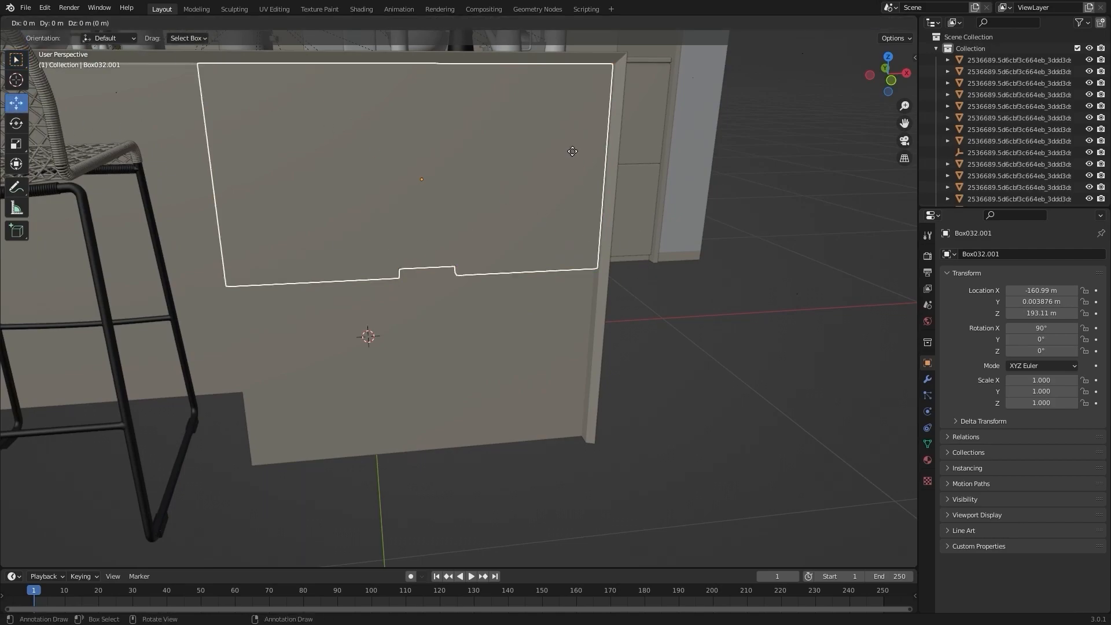
{"action": "left_click", "coordinate": [573, 373]}
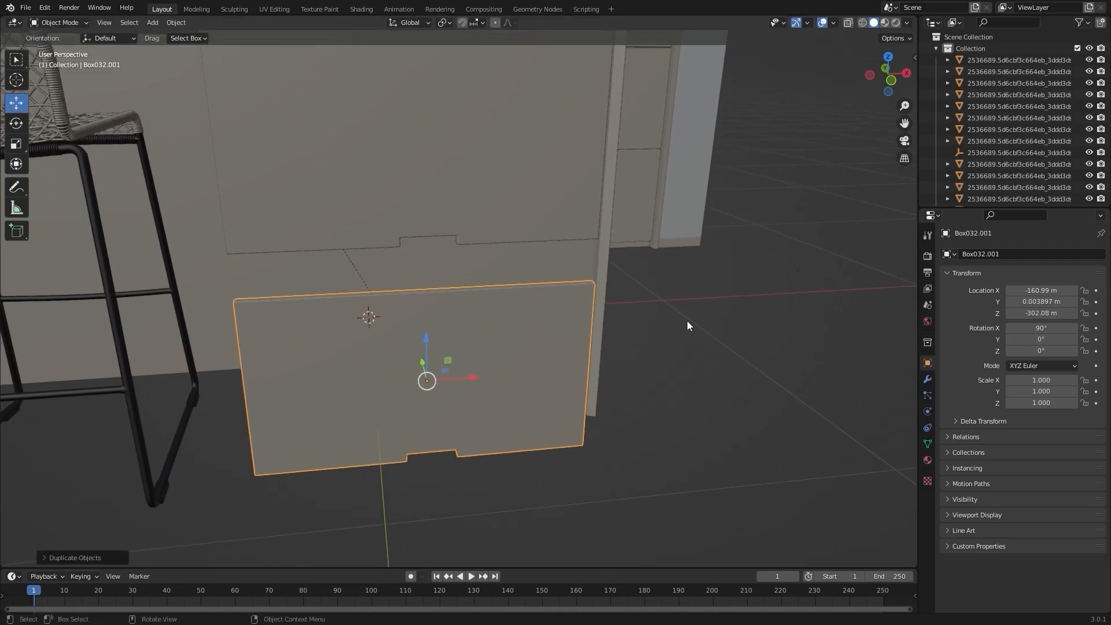
{"action": "type", "text": "r180"}
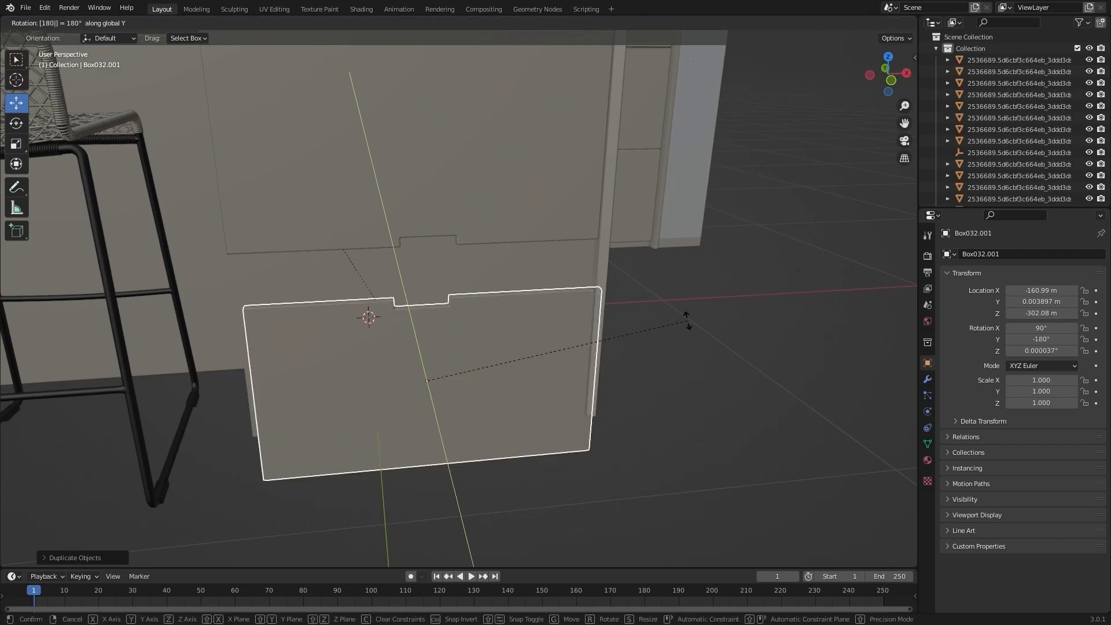
{"action": "key", "text": "Return"}
{"action": "middle_click_drag", "start_coordinate": [533, 338], "coordinate": [452, 301]}
{"action": "middle_click_drag", "start_coordinate": [340, 307], "coordinate": [558, 306]}
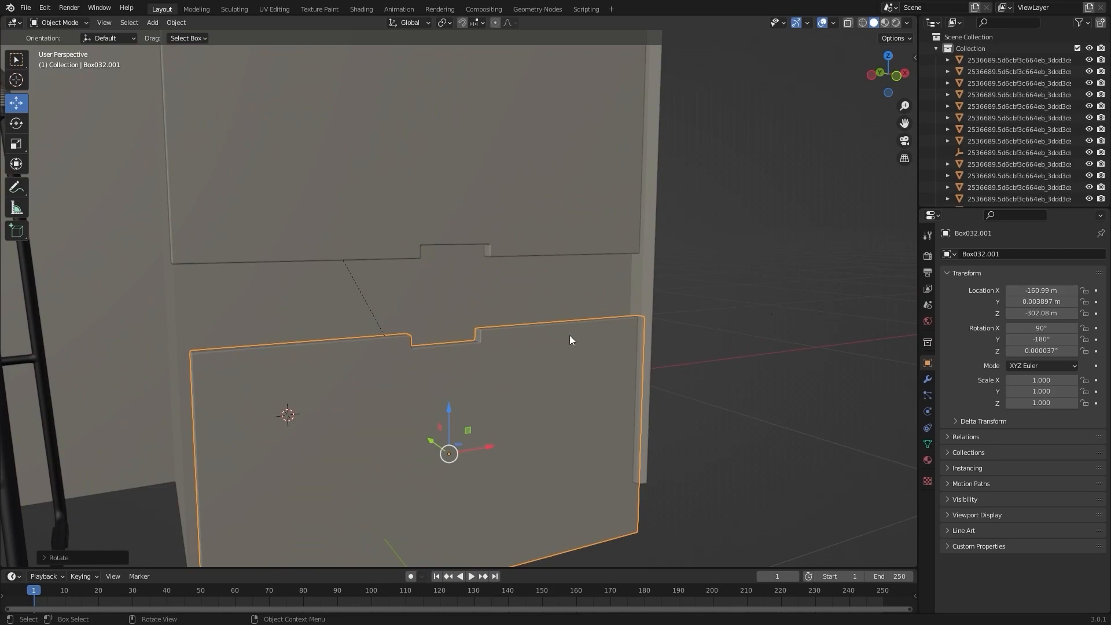
{"action": "key", "text": "g"}
{"action": "key", "text": "z"}
{"action": "key", "text": "Escape"}
Turn on snapping and move the duplicated front up along Z against the upper front's lower edge
{"action": "left_click", "coordinate": [461, 24]}
{"action": "left_click", "coordinate": [474, 23]}
{"action": "left_click", "coordinate": [467, 69]}
{"action": "key", "text": "g"}
{"action": "key", "text": "z"}
{"action": "left_click", "coordinate": [390, 290]}
Move the duplicated lower front along X so its side edge aligns with the upper front
{"action": "middle_click_drag", "start_coordinate": [390, 290], "coordinate": [500, 277]}
{"action": "scroll", "coordinate": [499, 276], "scroll_direction": "up", "scroll_amount": 1}
{"action": "middle_click_drag", "start_coordinate": [435, 267], "coordinate": [468, 284], "text": "shift"}
{"action": "key", "text": "g"}
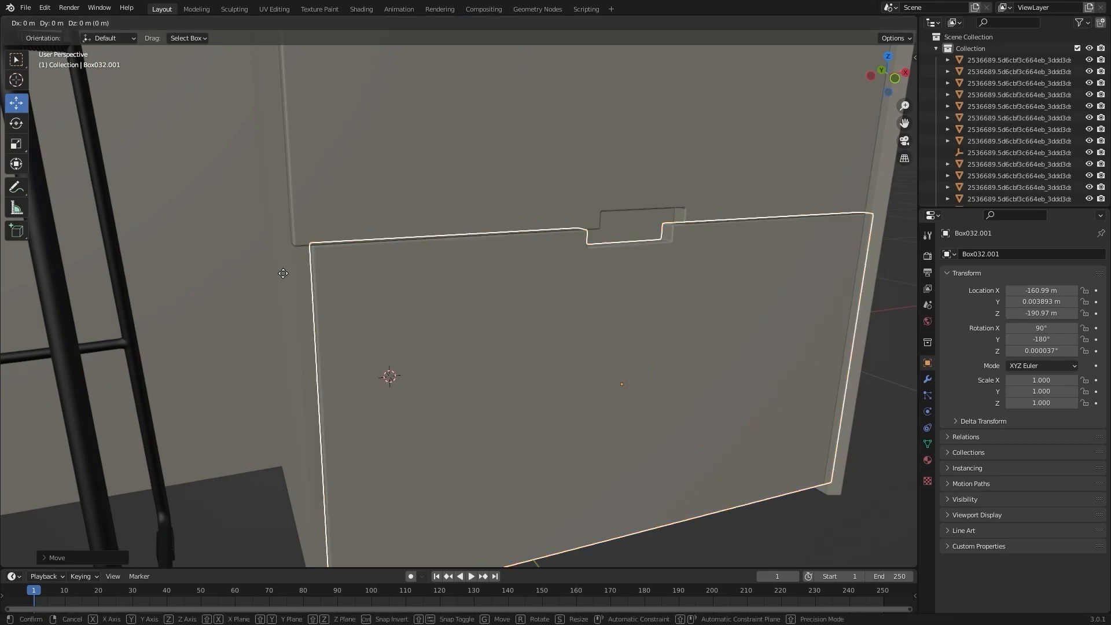
{"action": "key", "text": "x"}
{"action": "left_click", "coordinate": [287, 252]}
Edit the upper front's mesh and select the vertices of its handle notch, including those behind
{"action": "middle_click_drag", "start_coordinate": [287, 251], "coordinate": [667, 373]}
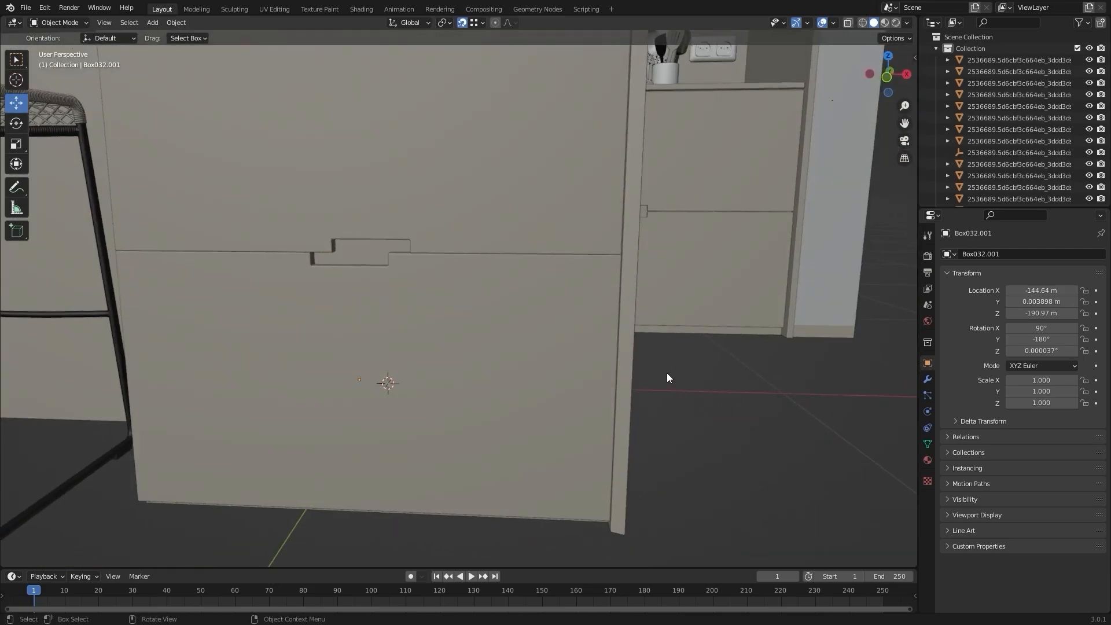
{"action": "scroll", "coordinate": [636, 373], "scroll_direction": "down", "scroll_amount": 4}
{"action": "scroll", "coordinate": [592, 373], "scroll_direction": "up", "scroll_amount": 2}
{"action": "middle_click_drag", "start_coordinate": [578, 368], "coordinate": [524, 341]}
{"action": "left_click", "coordinate": [544, 324]}
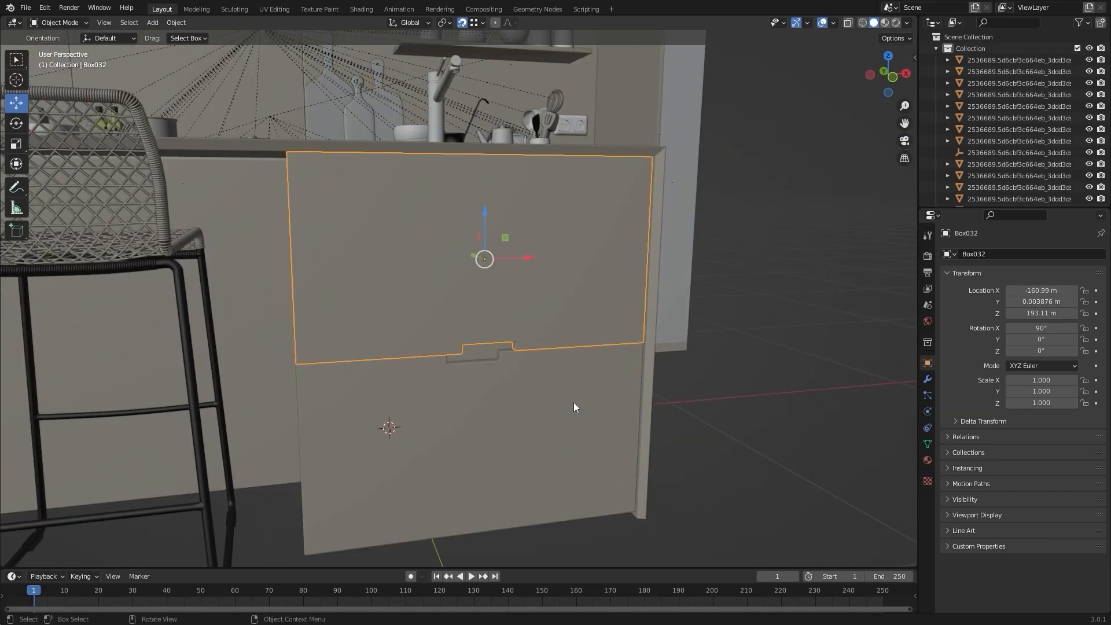
{"action": "left_click", "coordinate": [707, 411]}
{"action": "key", "text": "Tab"}
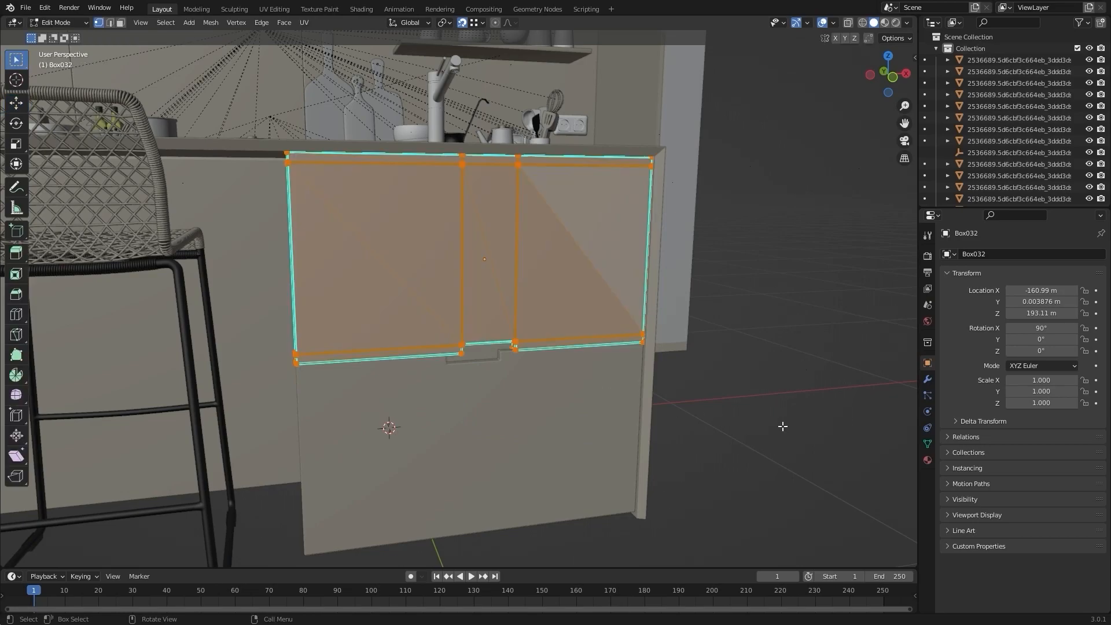
{"action": "key", "text": "alt+z"}
{"action": "key", "text": "alt+a"}
{"action": "left_click_drag", "start_coordinate": [402, 307], "coordinate": [555, 451]}
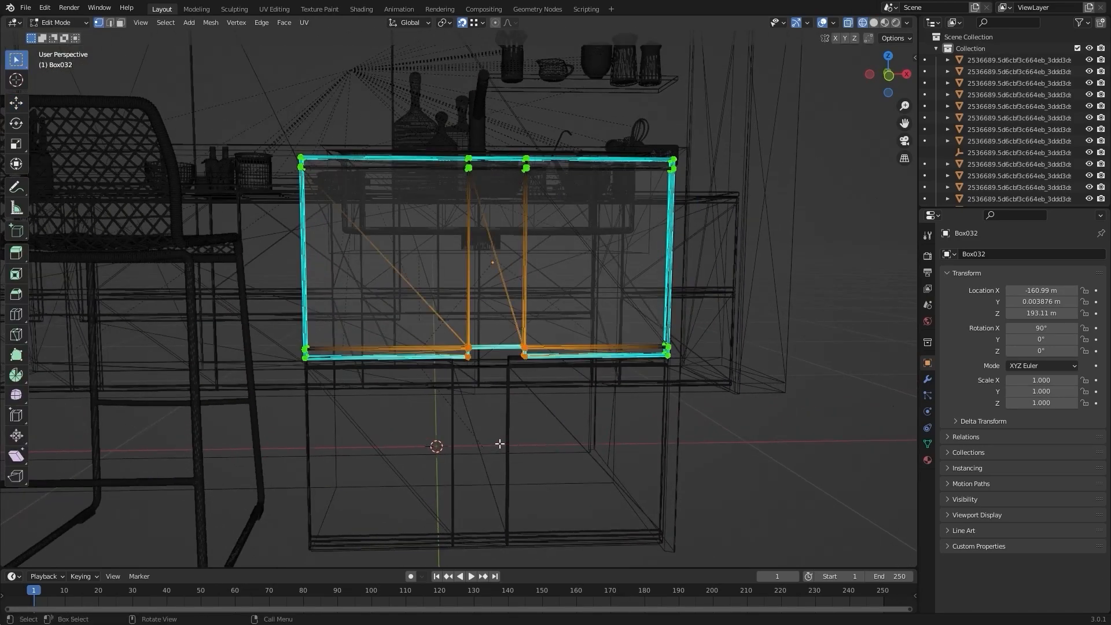
{"action": "key", "text": "alt+z"}
{"action": "scroll", "coordinate": [544, 425], "scroll_direction": "up", "scroll_amount": 1}
{"action": "scroll", "coordinate": [558, 440], "scroll_direction": "up", "scroll_amount": 5}
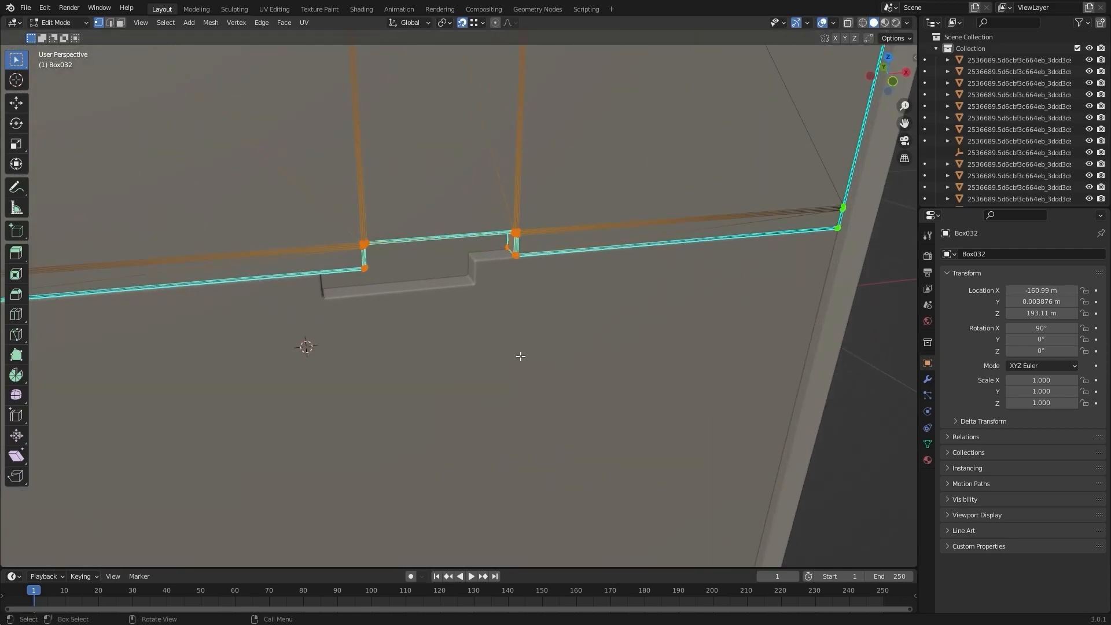
{"action": "scroll", "coordinate": [520, 356], "scroll_direction": "down", "scroll_amount": 2}
{"action": "middle_click_drag", "start_coordinate": [526, 357], "coordinate": [528, 366], "text": "shift"}
{"action": "left_click", "coordinate": [18, 103]}
{"action": "scroll", "coordinate": [481, 389], "scroll_direction": "up", "scroll_amount": 3}
{"action": "left_click_drag", "start_coordinate": [537, 345], "coordinate": [523, 324], "text": "alt"}
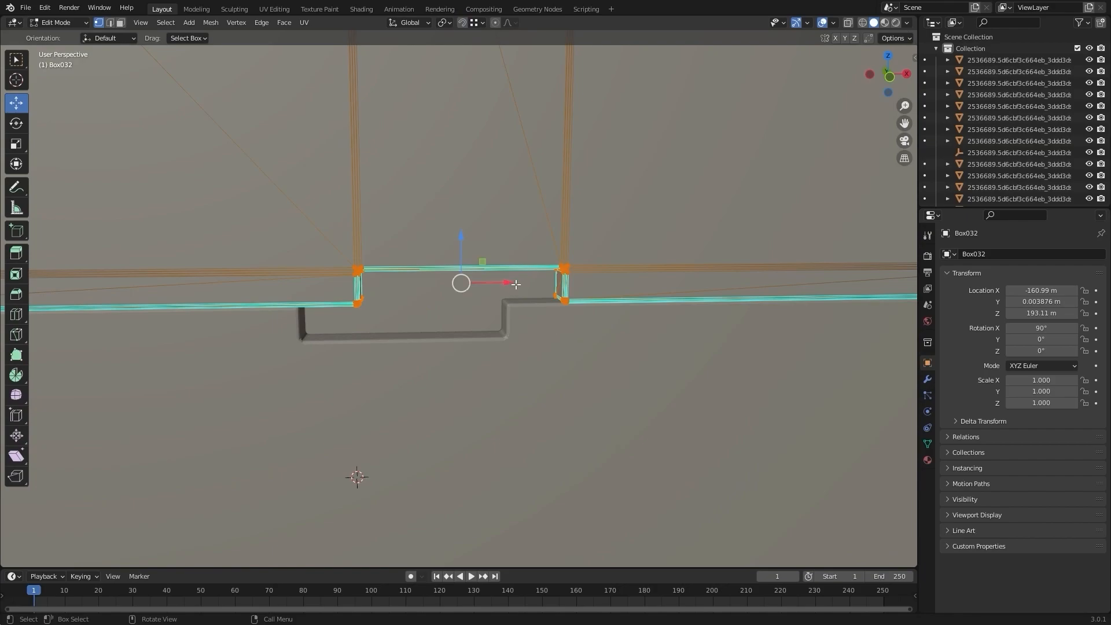
{"action": "left_click_drag", "start_coordinate": [516, 284], "coordinate": [491, 281]}
{"action": "right_click", "coordinate": [463, 278]}
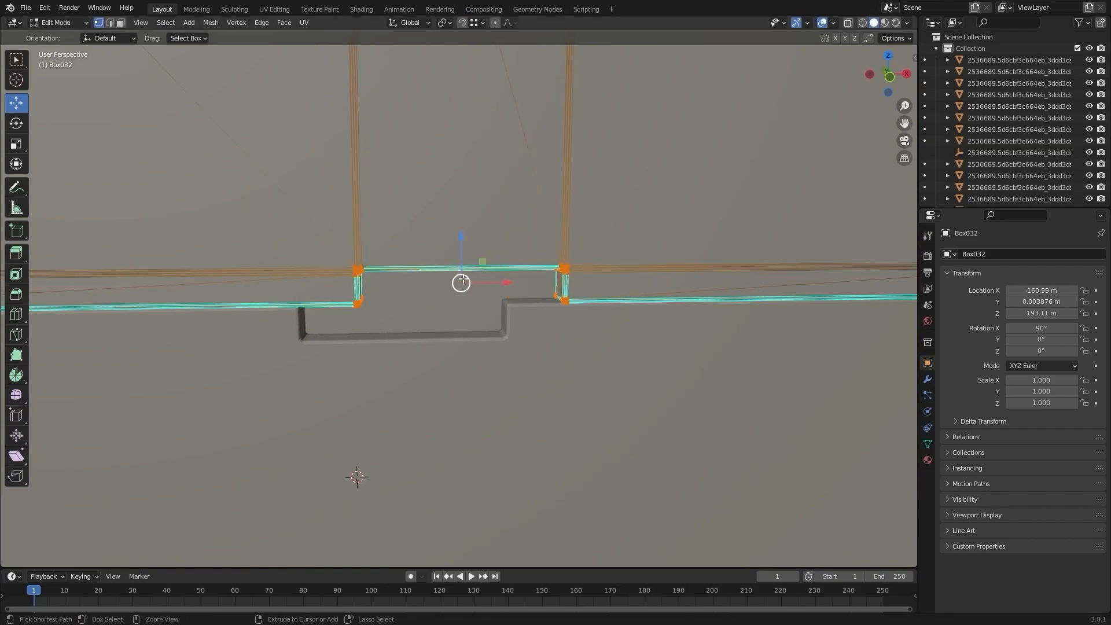
Box-select the notch strip's vertices on the upper front, from its lower edge to its upper edge, including those behind
{"action": "scroll", "coordinate": [682, 324], "scroll_direction": "down", "scroll_amount": 4}
{"action": "key", "text": "z"}
{"action": "left_click", "coordinate": [602, 324]}
{"action": "scroll", "coordinate": [692, 430], "scroll_direction": "down", "scroll_amount": 5}
{"action": "left_click_drag", "start_coordinate": [415, 139], "coordinate": [527, 401]}
{"action": "key", "text": "z"}
{"action": "left_click", "coordinate": [662, 421]}
Move the selected strip about 0.03 m in negative X to align it with the lower front's notch, and finish mesh editing
{"action": "scroll", "coordinate": [643, 405], "scroll_direction": "up", "scroll_amount": 7}
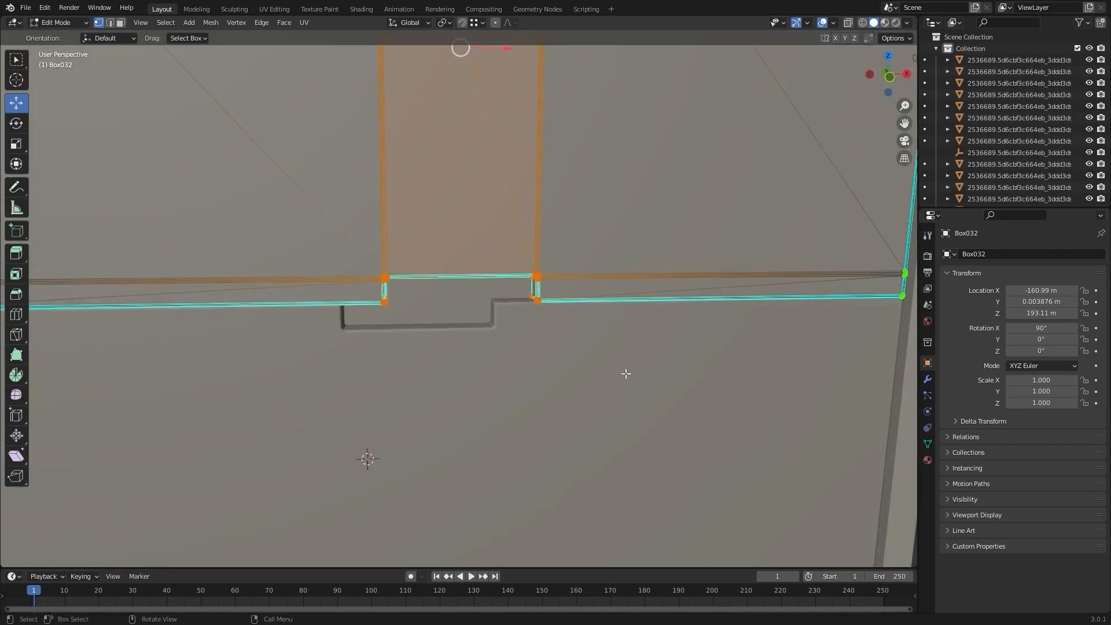
{"action": "middle_click_drag", "start_coordinate": [623, 373], "coordinate": [614, 474], "text": "shift"}
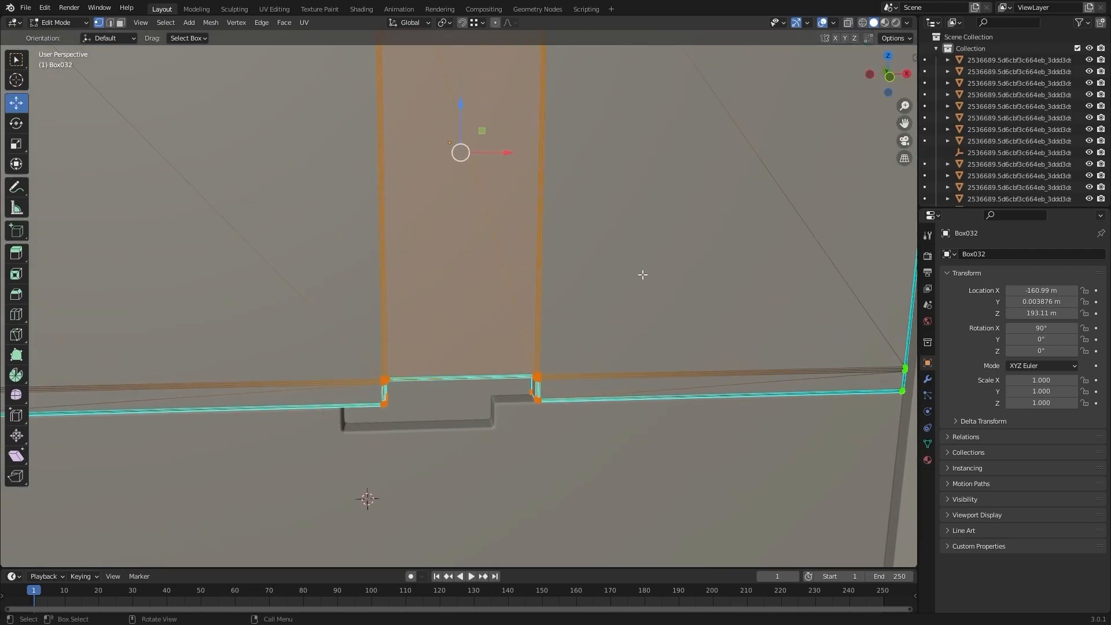
{"action": "key", "text": "g"}
{"action": "key", "text": "x"}
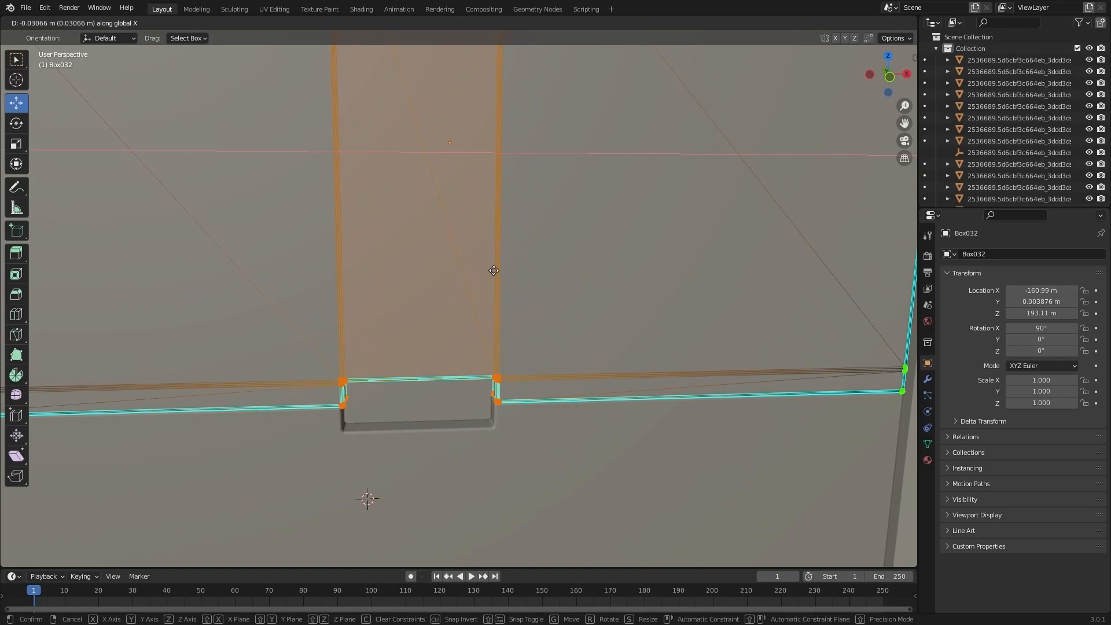
{"action": "left_click", "coordinate": [482, 270]}
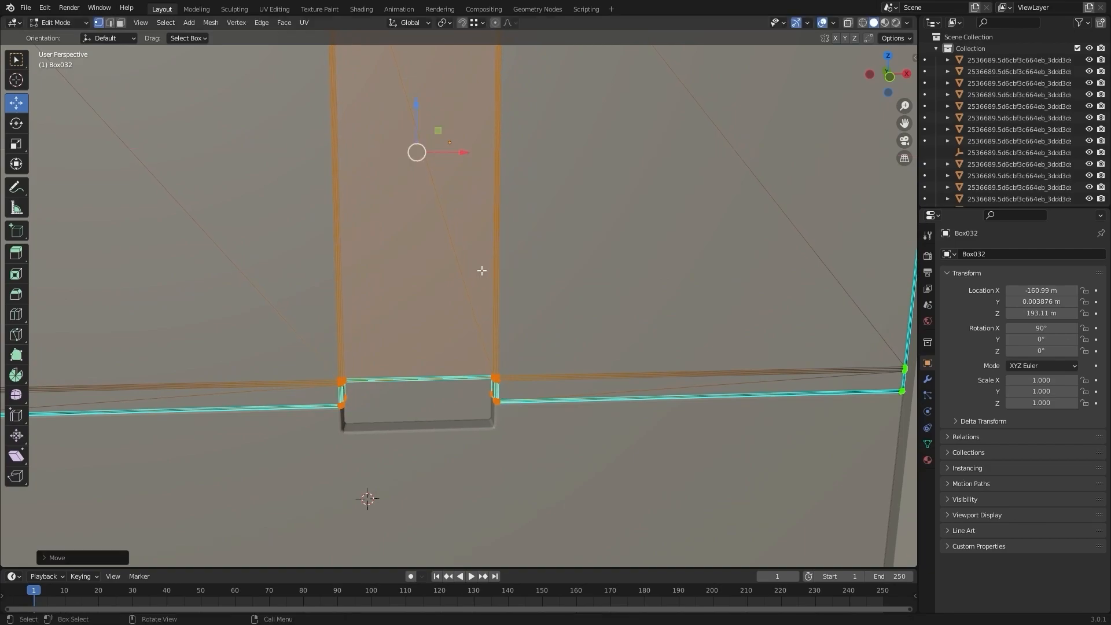
{"action": "key", "text": "Tab"}
{"action": "scroll", "coordinate": [569, 382], "scroll_direction": "down", "scroll_amount": 10}
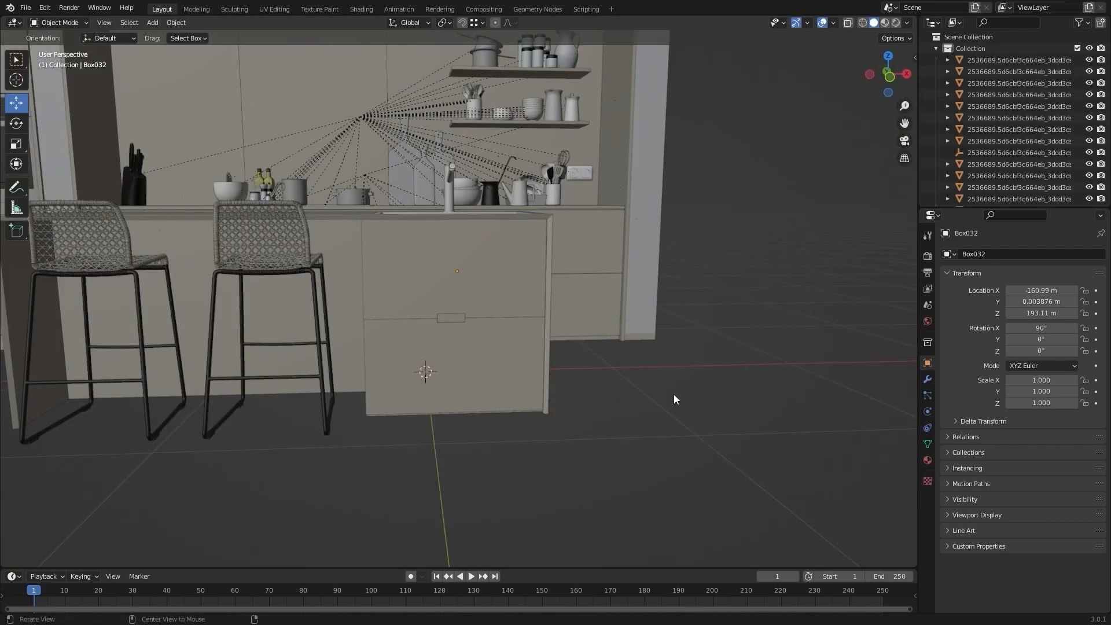
Examine the drawer fronts on the kitchen side of the island, opposite the stools
{"action": "left_click_drag", "start_coordinate": [674, 395], "coordinate": [882, 412], "text": "alt"}
{"action": "left_click_drag", "start_coordinate": [529, 424], "coordinate": [491, 370], "text": "alt+shift"}
{"action": "scroll", "coordinate": [570, 476], "scroll_direction": "down", "scroll_amount": 5}
{"action": "left_click_drag", "start_coordinate": [541, 443], "coordinate": [485, 419], "text": "alt"}
{"action": "scroll", "coordinate": [489, 428], "scroll_direction": "up", "scroll_amount": 4}
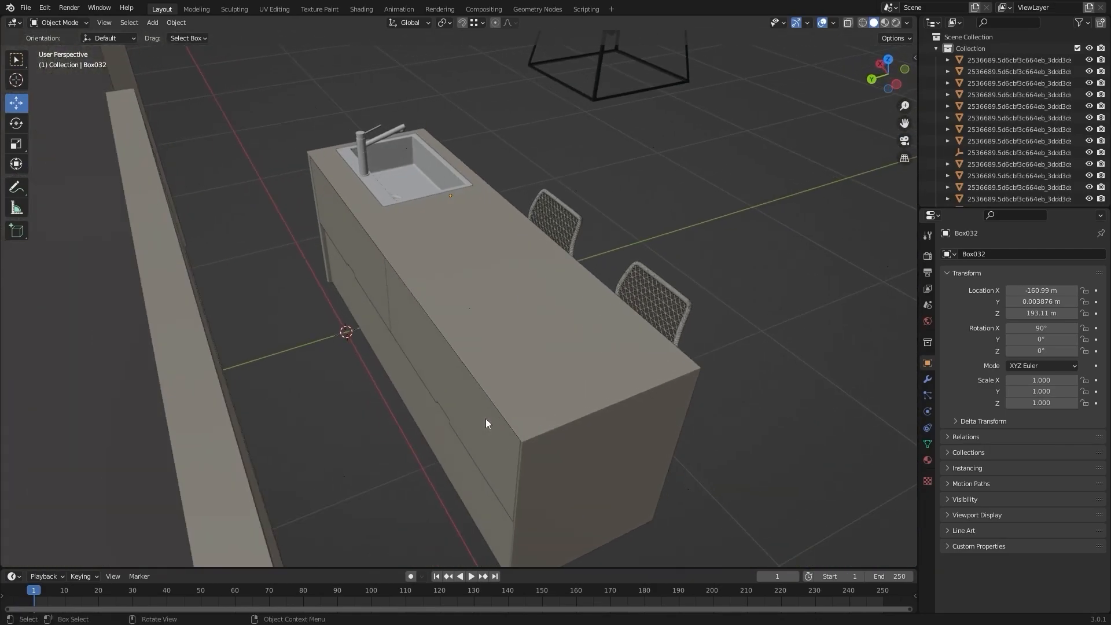
{"action": "left_click", "coordinate": [424, 370]}
{"action": "left_click", "coordinate": [424, 348]}
{"action": "left_click", "coordinate": [745, 339]}
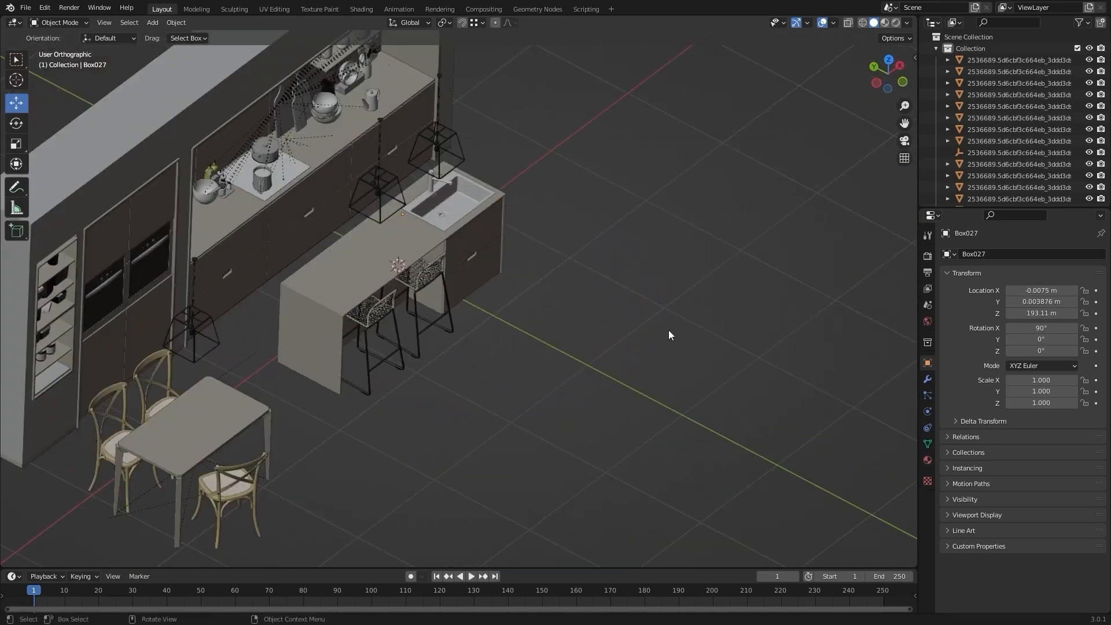
Isolate the kitchen island with its stools from the rest of the scene and bring its kitchen-side drawer fronts into view
{"action": "key", "text": "KP_7"}
{"action": "key", "text": "z"}
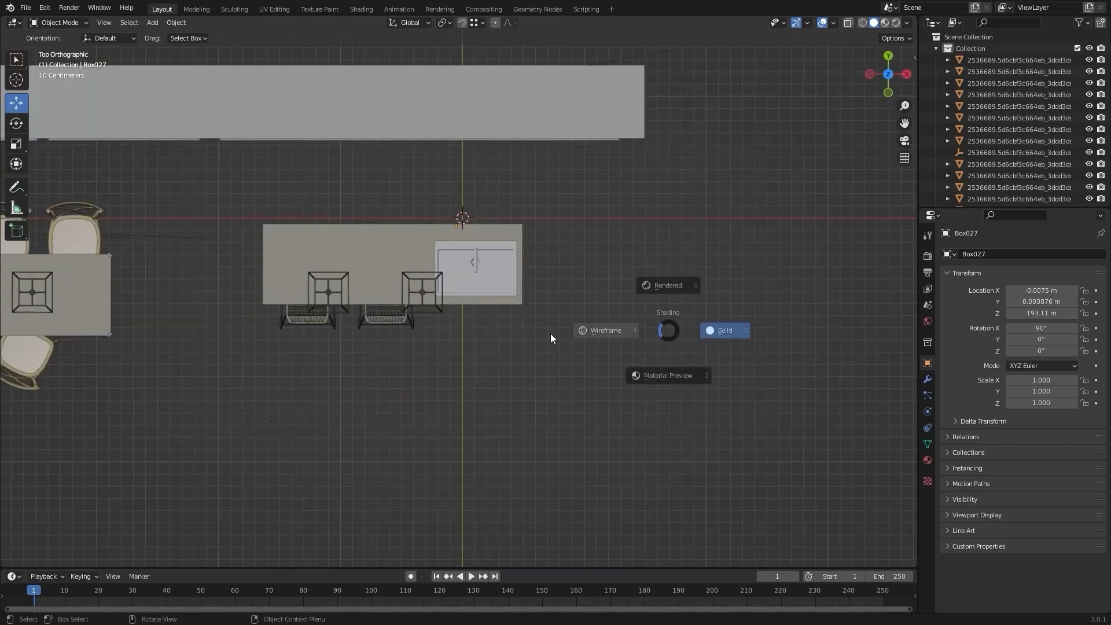
{"action": "left_click", "coordinate": [617, 329]}
{"action": "mouse_move", "coordinate": [240, 188]}
{"action": "left_mouse_down"}
{"action": "mouse_move", "coordinate": [519, 395]}
{"action": "mouse_move", "coordinate": [603, 438]}
{"action": "left_mouse_up"}
{"action": "key", "text": "z"}
{"action": "left_click", "coordinate": [441, 413]}
{"action": "middle_click_drag", "start_coordinate": [412, 424], "coordinate": [463, 277]}
{"action": "middle_click_drag", "start_coordinate": [502, 210], "coordinate": [529, 399], "text": "shift"}
{"action": "left_click_drag", "start_coordinate": [585, 82], "coordinate": [370, 293], "text": "ctrl"}
{"action": "middle_click_drag", "start_coordinate": [384, 360], "coordinate": [543, 399]}
{"action": "left_click_drag", "start_coordinate": [365, 328], "coordinate": [755, 437]}
{"action": "middle_click_drag", "start_coordinate": [755, 437], "coordinate": [468, 258], "text": "shift"}
{"action": "left_click_drag", "start_coordinate": [443, 231], "coordinate": [718, 253]}
{"action": "middle_click_drag", "start_coordinate": [665, 350], "coordinate": [449, 353], "text": "shift"}
{"action": "left_click", "coordinate": [619, 421]}
{"action": "middle_click_drag", "start_coordinate": [538, 359], "coordinate": [557, 439]}
{"action": "scroll", "coordinate": [646, 355], "scroll_direction": "up", "scroll_amount": 5}
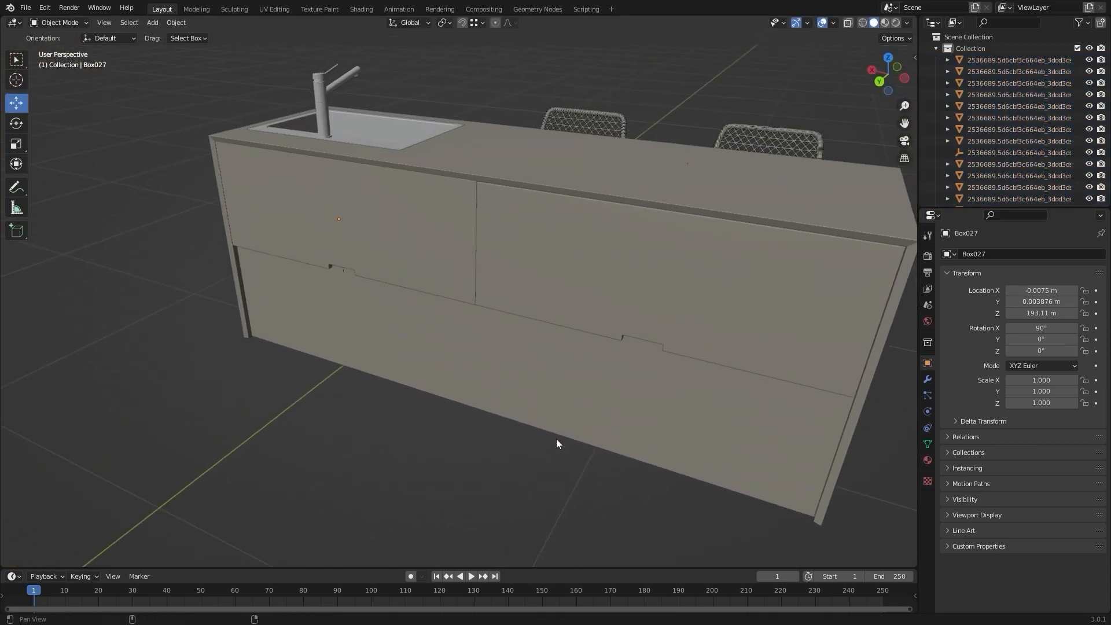
Duplicate both upper kitchen-side fronts, place the copies below along Z and rotate them 180° around Y
{"action": "left_click", "coordinate": [440, 280], "text": "shift"}
{"action": "middle_click_drag", "start_coordinate": [463, 352], "coordinate": [638, 375]}
{"action": "key", "text": "shift+d"}
{"action": "key", "text": "z"}
{"action": "left_click", "coordinate": [724, 455]}
{"action": "middle_click_drag", "start_coordinate": [723, 455], "coordinate": [724, 377], "text": "shift"}
{"action": "type", "text": "r"}
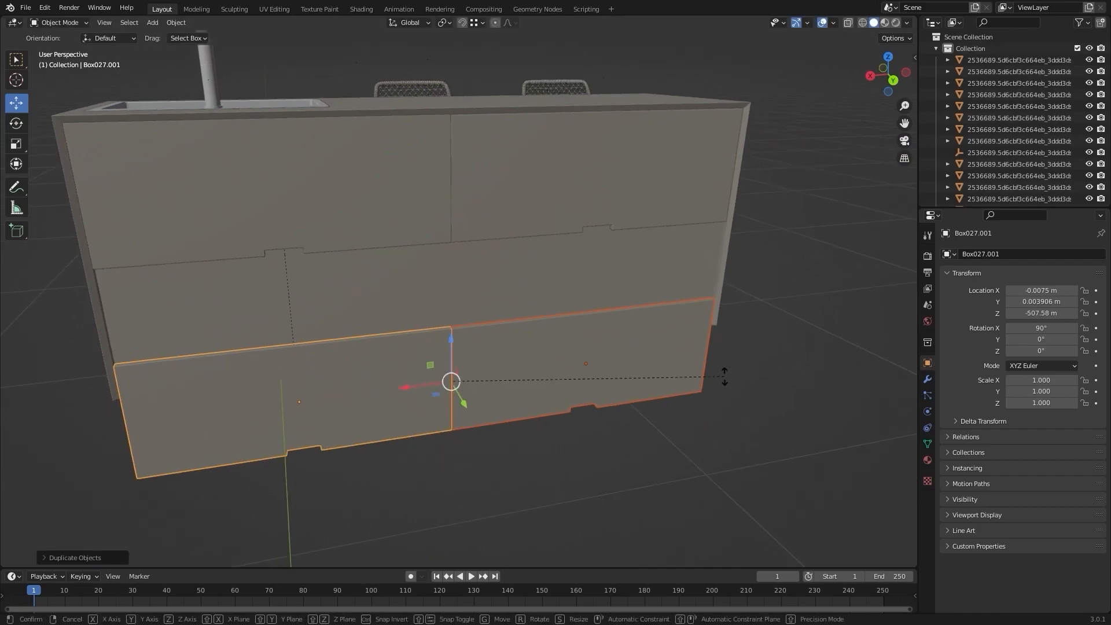
{"action": "type", "text": "180"}
{"action": "key", "text": "Return"}
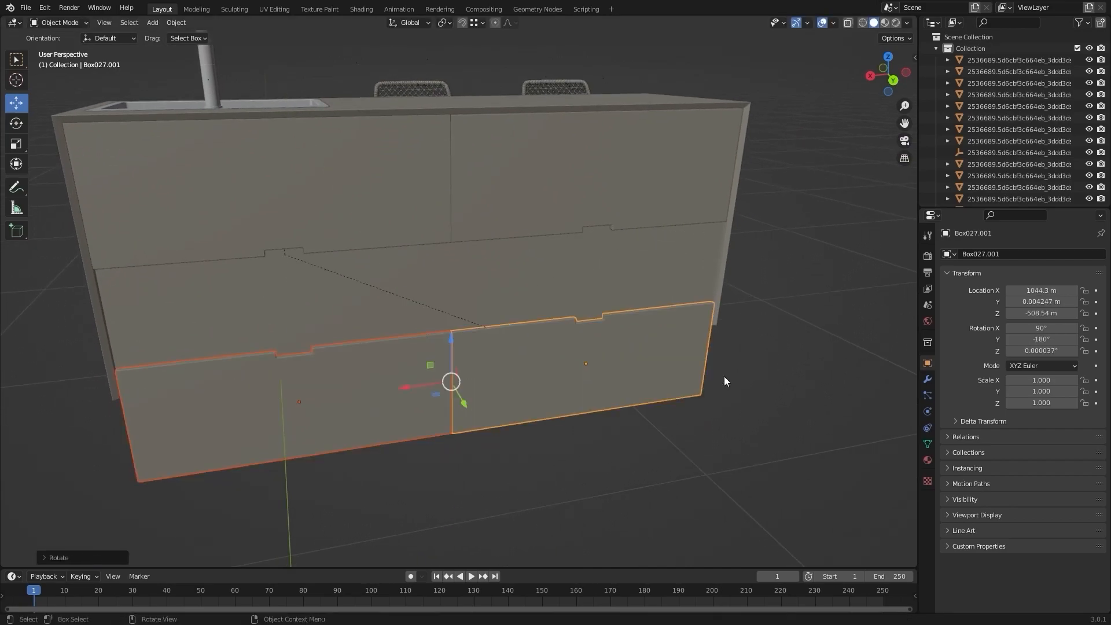
Turn on snapping and move the two duplicated fronts up along Z against the upper fronts' lower edge
{"action": "middle_click_drag", "start_coordinate": [724, 376], "coordinate": [432, 308]}
{"action": "scroll", "coordinate": [436, 318], "scroll_direction": "up", "scroll_amount": 2}
{"action": "key", "text": "g"}
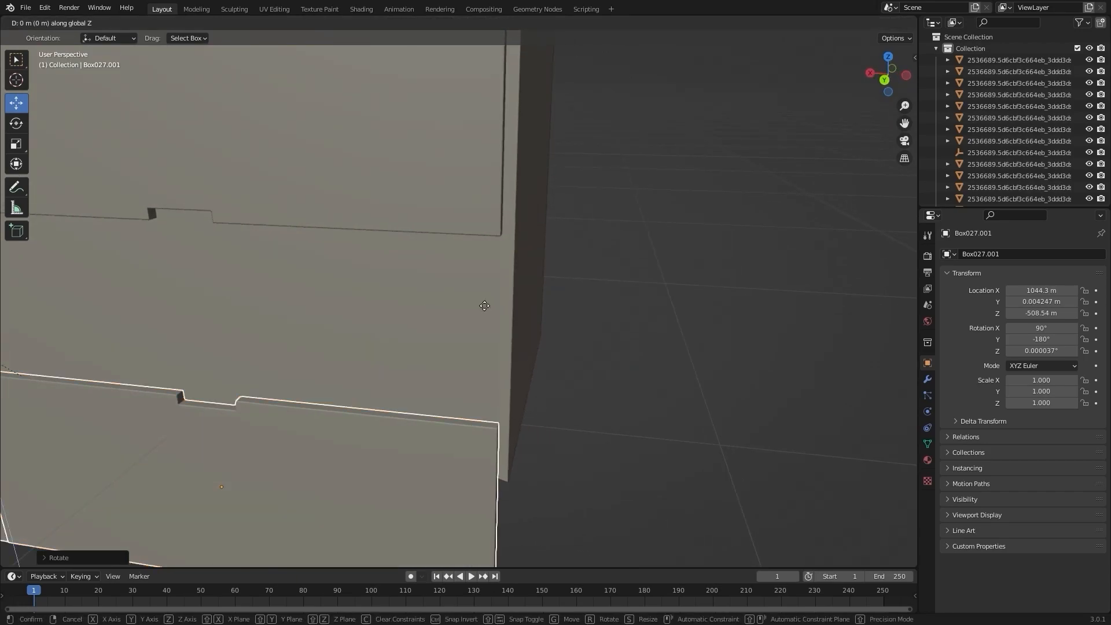
{"action": "key", "text": "Escape"}
{"action": "left_click", "coordinate": [471, 25]}
{"action": "left_click", "coordinate": [443, 213]}
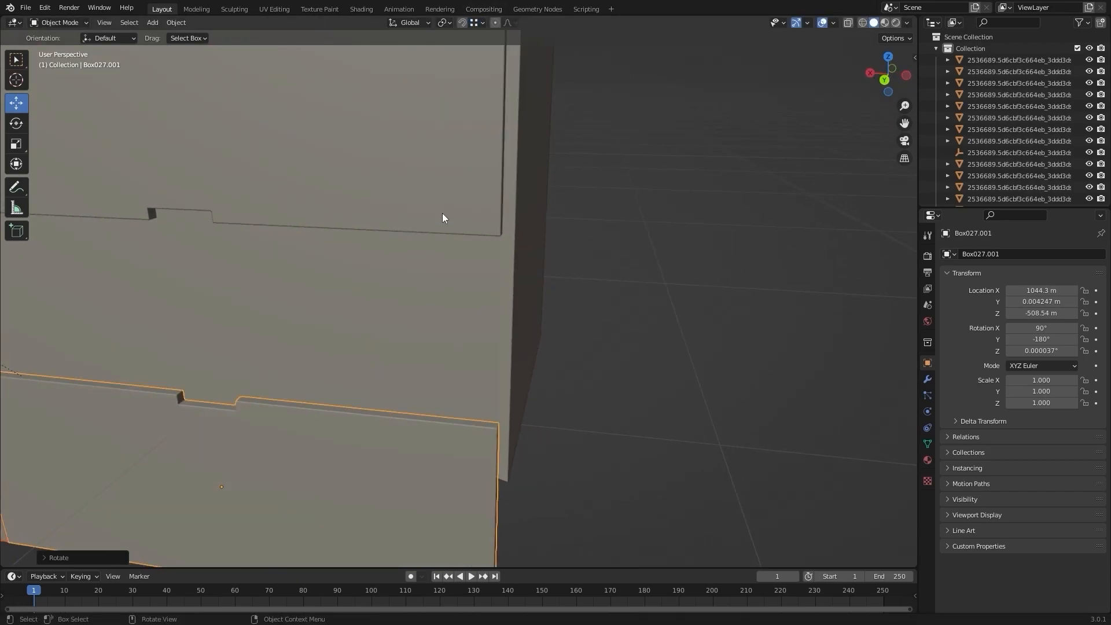
{"action": "key", "text": "g"}
{"action": "key", "text": "z"}
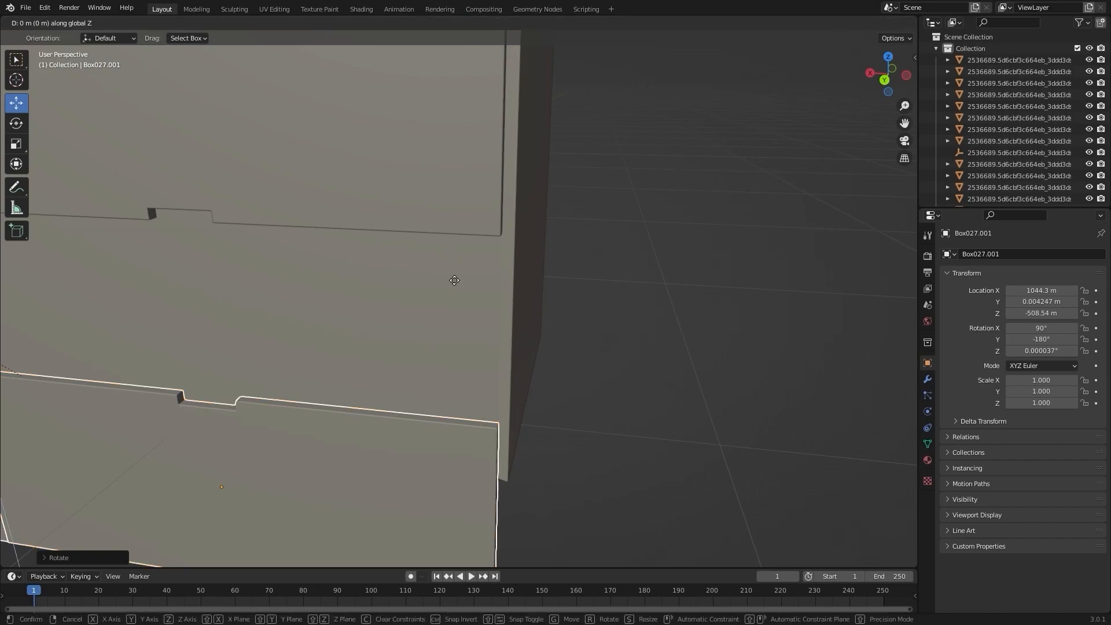
{"action": "left_click", "coordinate": [507, 239]}
Select the sink with its faucet on the island countertop and show it from the top
{"action": "scroll", "coordinate": [507, 238], "scroll_direction": "down", "scroll_amount": 6}
{"action": "middle_click_drag", "start_coordinate": [608, 284], "coordinate": [489, 301]}
{"action": "scroll", "coordinate": [504, 325], "scroll_direction": "up", "scroll_amount": 5}
{"action": "scroll", "coordinate": [472, 309], "scroll_direction": "up", "scroll_amount": 4}
{"action": "scroll", "coordinate": [491, 301], "scroll_direction": "down", "scroll_amount": 3}
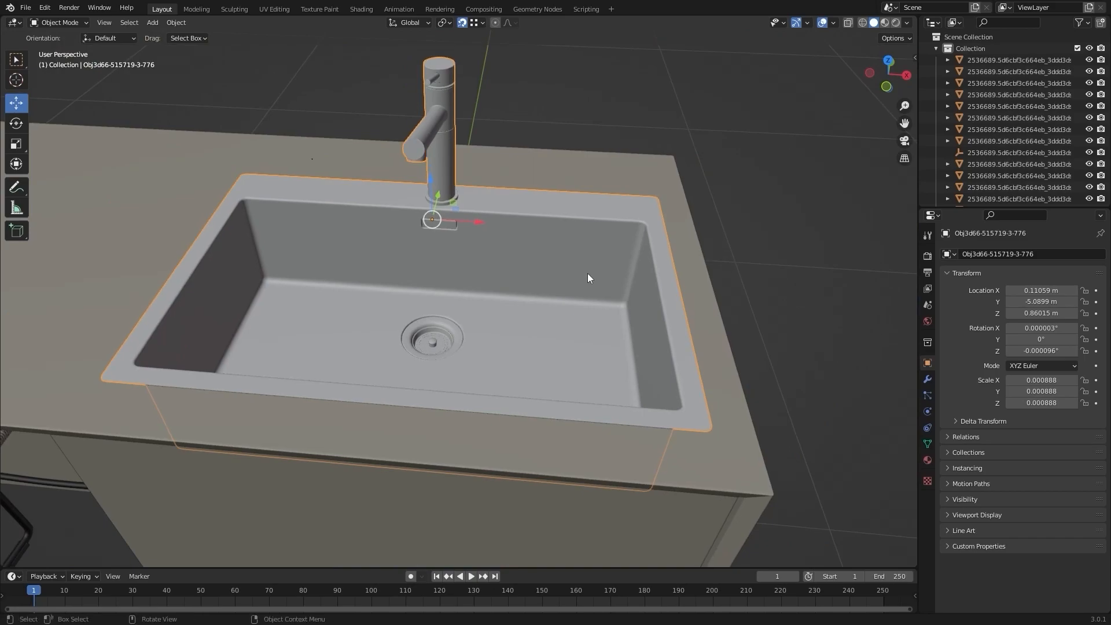
{"action": "key", "text": "KP_7"}
{"action": "scroll", "coordinate": [573, 237], "scroll_direction": "down", "scroll_amount": 3}
{"action": "key", "text": "r"}
{"action": "key", "text": "Escape"}
{"action": "type", "text": "r"}
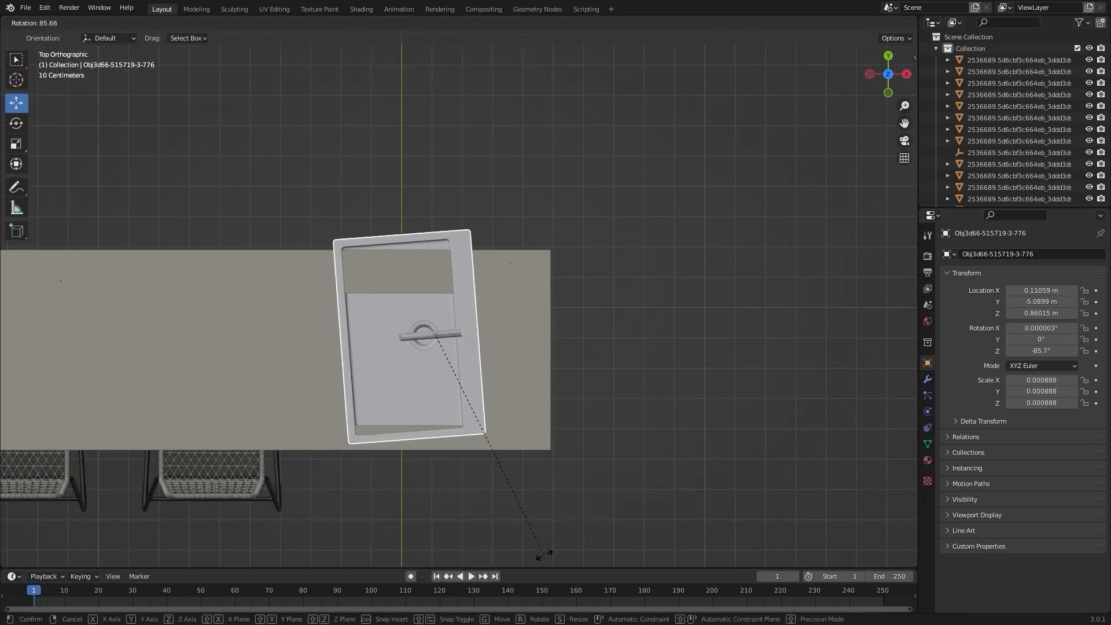
{"action": "type", "text": "180"}
{"action": "key", "text": "Escape"}
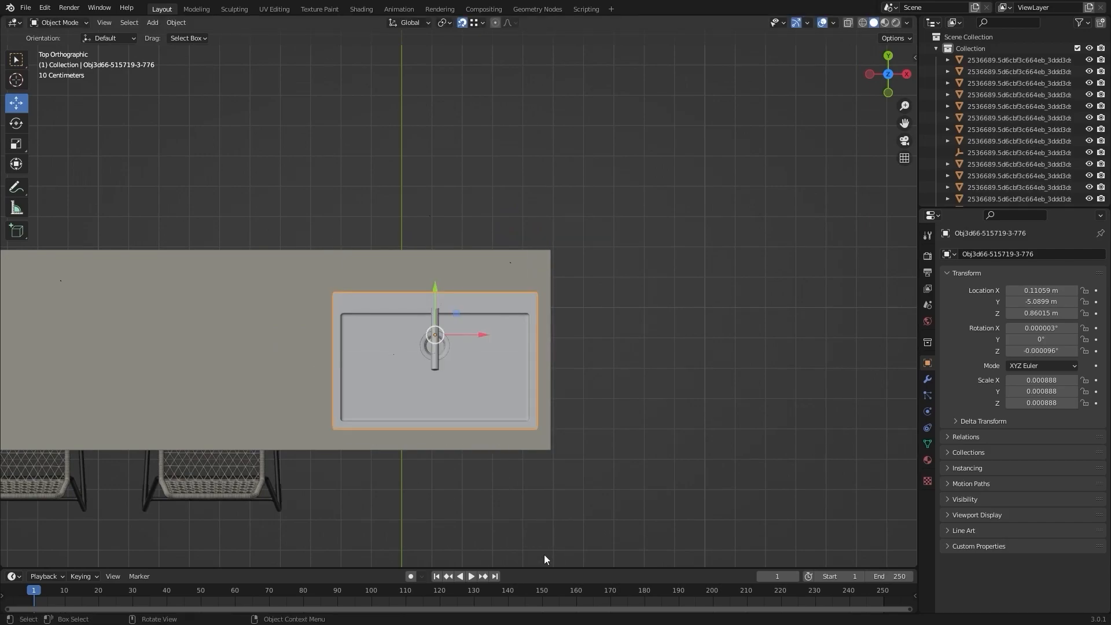
Rotate the sink and faucet 180° around Z so the faucet faces the kitchen side
{"action": "type", "text": "r180"}
{"action": "key", "text": "Return"}
{"action": "middle_click_drag", "start_coordinate": [544, 559], "coordinate": [695, 382]}
{"action": "scroll", "coordinate": [588, 249], "scroll_direction": "up", "scroll_amount": 3}
{"action": "scroll", "coordinate": [595, 379], "scroll_direction": "up", "scroll_amount": 2}
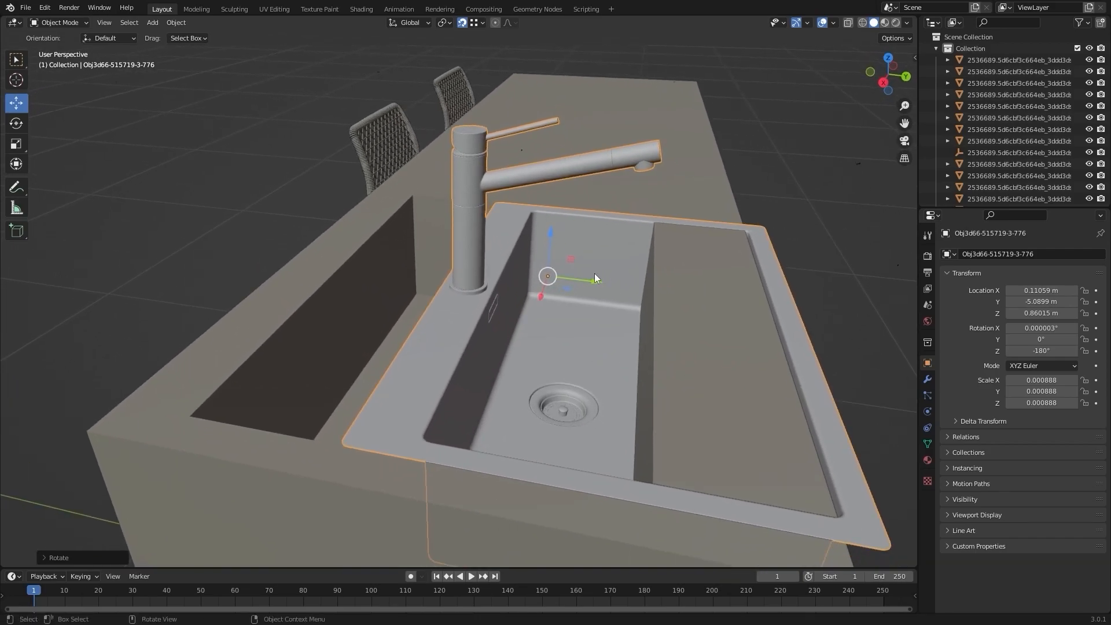
Turn off snapping and move the sink about 0.17 m in negative Y so it covers the countertop cutout
{"action": "key", "text": "g"}
{"action": "key", "text": "Escape"}
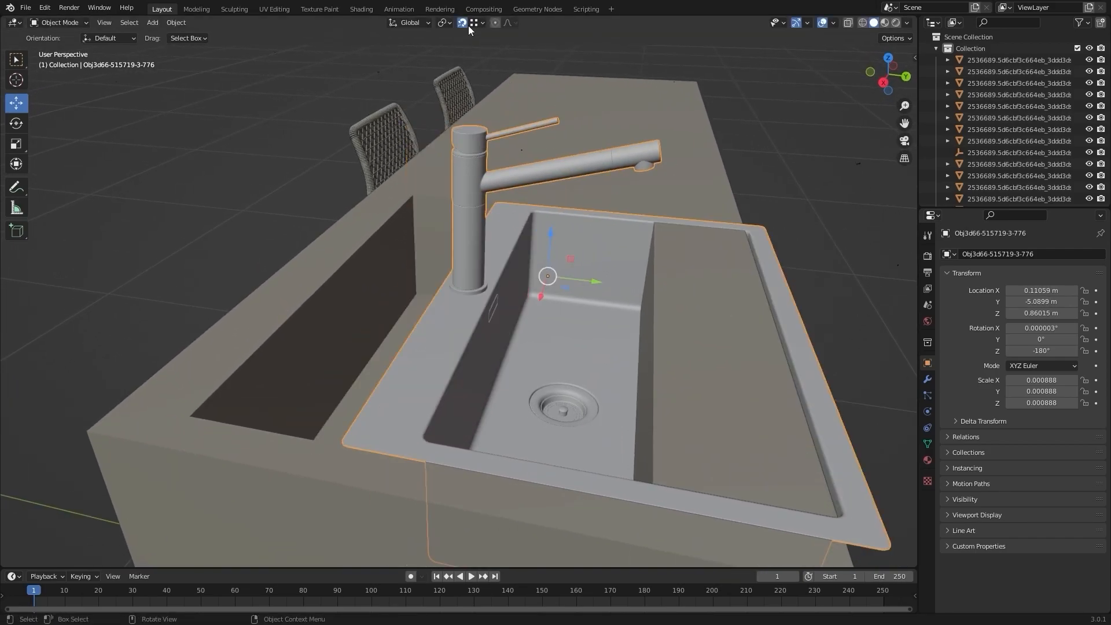
{"action": "key", "text": "g"}
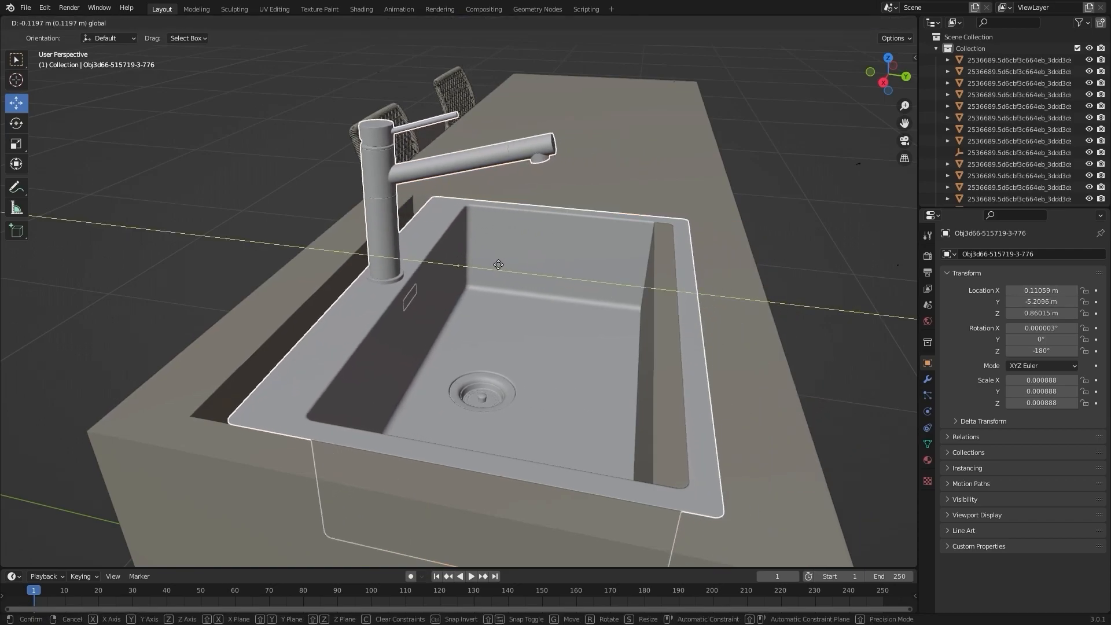
{"action": "left_click", "coordinate": [470, 258]}
Examine the sink's fit over the countertop cutout from several sides
{"action": "scroll", "coordinate": [861, 355], "scroll_direction": "down", "scroll_amount": 4}
{"action": "mouse_move", "coordinate": [862, 356]}
{"action": "middle_mouse_down"}
{"action": "mouse_move", "coordinate": [682, 323]}
{"action": "mouse_move", "coordinate": [603, 342]}
{"action": "mouse_move", "coordinate": [570, 331]}
{"action": "mouse_move", "coordinate": [846, 347]}
{"action": "middle_mouse_up"}
{"action": "scroll", "coordinate": [682, 323], "scroll_direction": "down", "scroll_amount": 3}
{"action": "scroll", "coordinate": [711, 341], "scroll_direction": "up", "scroll_amount": 5}
{"action": "middle_click_drag", "start_coordinate": [694, 314], "coordinate": [631, 381]}
{"action": "scroll", "coordinate": [683, 329], "scroll_direction": "up", "scroll_amount": 3}
{"action": "scroll", "coordinate": [686, 331], "scroll_direction": "down", "scroll_amount": 1}
{"action": "left_click", "coordinate": [536, 342]}
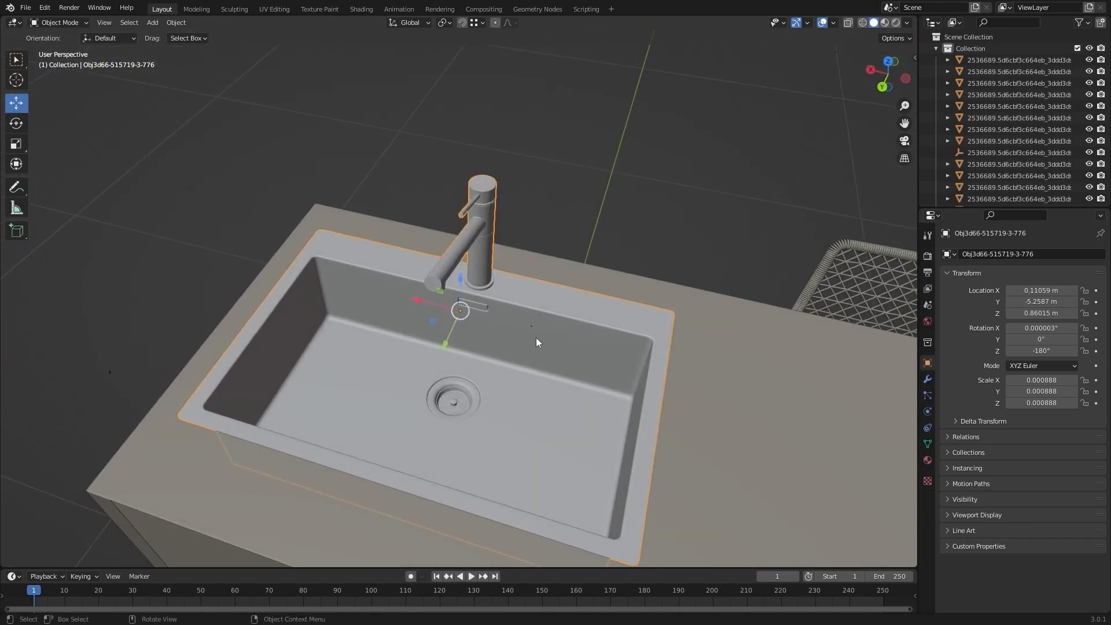
Open the sink's mesh for editing and clear the vertex selection
{"action": "key", "text": "KP_7"}
{"action": "key", "text": "Tab"}
{"action": "key", "text": "z"}
{"action": "left_click", "coordinate": [509, 282]}
{"action": "left_click", "coordinate": [613, 498]}
{"action": "mouse_move", "coordinate": [612, 498]}
{"action": "middle_mouse_down"}
{"action": "mouse_move", "coordinate": [605, 410]}
{"action": "mouse_move", "coordinate": [461, 391]}
{"action": "middle_mouse_up"}
{"action": "key", "text": "z"}
{"action": "left_click", "coordinate": [532, 384]}
{"action": "middle_click_drag", "start_coordinate": [552, 363], "coordinate": [603, 360]}
Box-select the vertices of the faucet's upper part through the mesh in wireframe, and return to solid display
{"action": "key", "text": "z"}
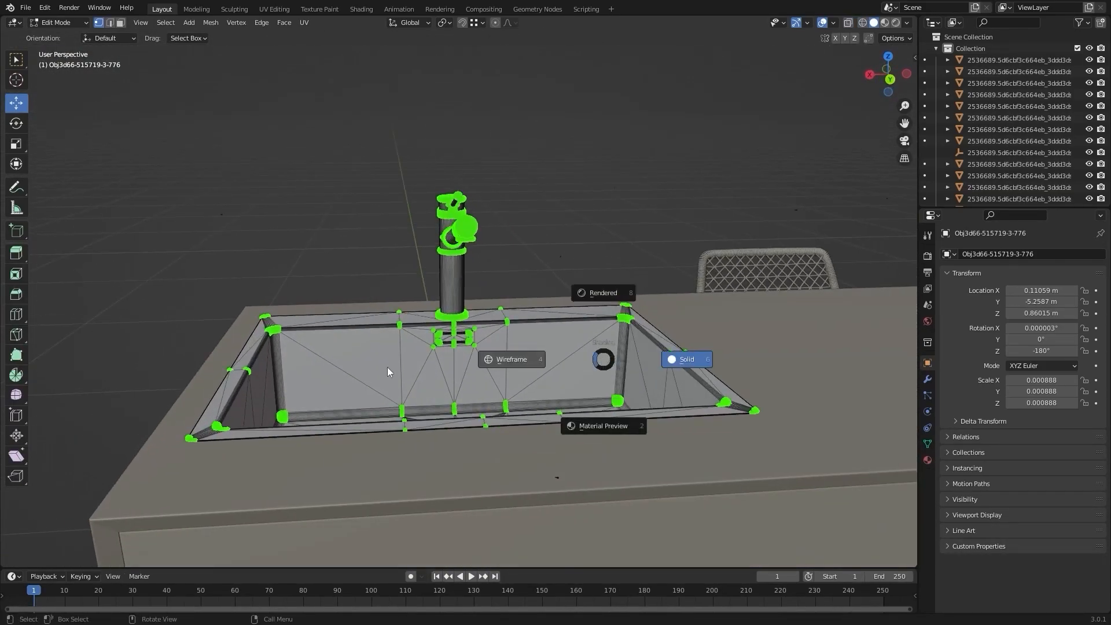
{"action": "left_click", "coordinate": [514, 358]}
{"action": "scroll", "coordinate": [502, 354], "scroll_direction": "up", "scroll_amount": 3}
{"action": "middle_click_drag", "start_coordinate": [501, 355], "coordinate": [519, 303]}
{"action": "middle_click_drag", "start_coordinate": [574, 155], "coordinate": [554, 211], "text": "shift"}
{"action": "left_click_drag", "start_coordinate": [589, 134], "coordinate": [371, 314]}
{"action": "key", "text": "z"}
{"action": "left_click", "coordinate": [434, 312]}
Extend the selection to all linked faucet geometry, separate it from the sink by selection and finish mesh editing
{"action": "middle_click_drag", "start_coordinate": [470, 399], "coordinate": [504, 419]}
{"action": "scroll", "coordinate": [503, 418], "scroll_direction": "up", "scroll_amount": 3}
{"action": "scroll", "coordinate": [503, 419], "scroll_direction": "up", "scroll_amount": 3}
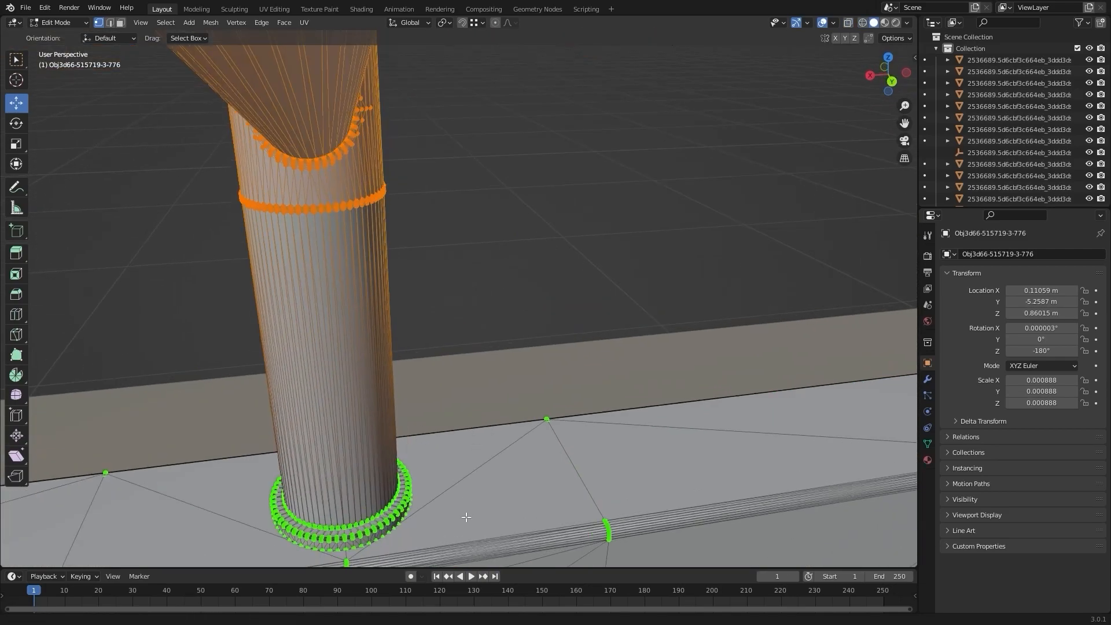
{"action": "middle_click_drag", "start_coordinate": [466, 516], "coordinate": [505, 350], "text": "shift"}
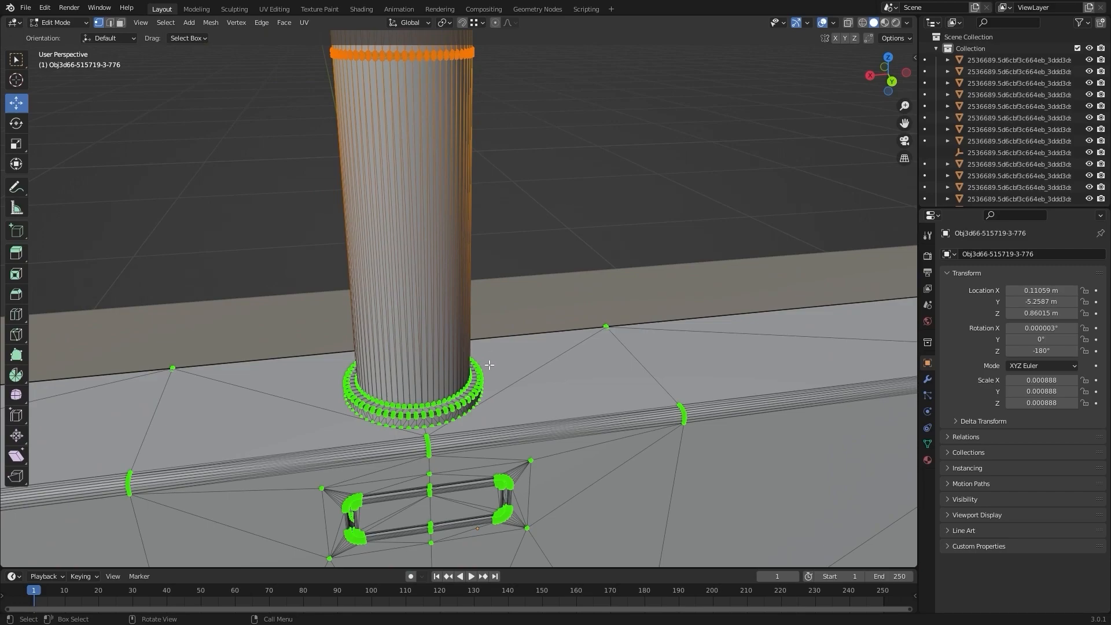
{"action": "key", "text": "ctrl+l"}
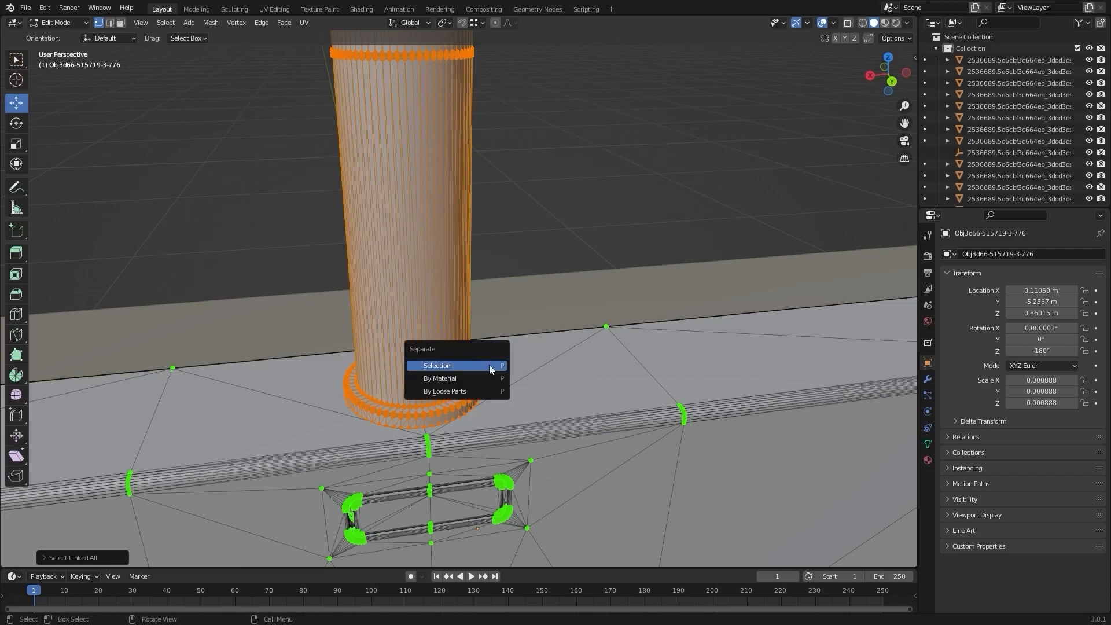
{"action": "left_click", "coordinate": [490, 366]}
{"action": "key", "text": "Tab"}
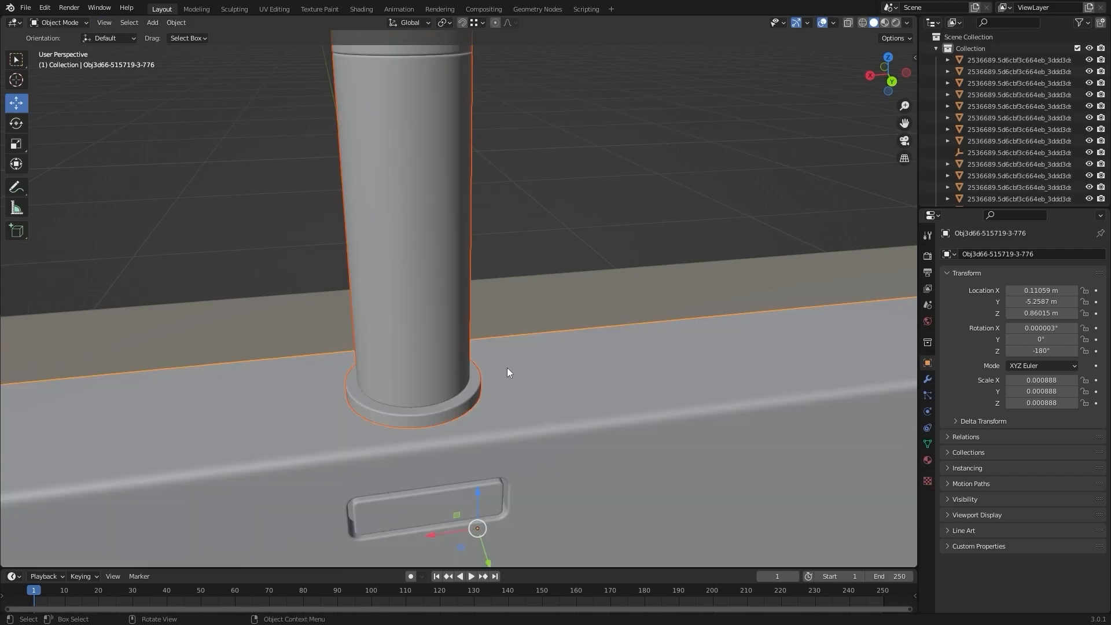
Select the sink basin alone and open its mesh for editing at the overflow slot below the faucet
{"action": "left_click", "coordinate": [601, 179]}
{"action": "scroll", "coordinate": [600, 180], "scroll_direction": "down", "scroll_amount": 3}
{"action": "middle_click_drag", "start_coordinate": [600, 179], "coordinate": [579, 336]}
{"action": "scroll", "coordinate": [580, 336], "scroll_direction": "down", "scroll_amount": 3}
{"action": "mouse_move", "coordinate": [549, 405]}
{"action": "middle_mouse_down", "text": "shift"}
{"action": "mouse_move", "coordinate": [487, 312]}
{"action": "mouse_move", "coordinate": [570, 298]}
{"action": "mouse_move", "coordinate": [282, 257]}
{"action": "middle_mouse_up", "text": "shift"}
{"action": "key", "text": "Tab"}
{"action": "scroll", "coordinate": [486, 314], "scroll_direction": "up", "scroll_amount": 3}
{"action": "key", "text": "alt+z"}
{"action": "key", "text": "alt+z"}
{"action": "scroll", "coordinate": [474, 313], "scroll_direction": "up", "scroll_amount": 5}
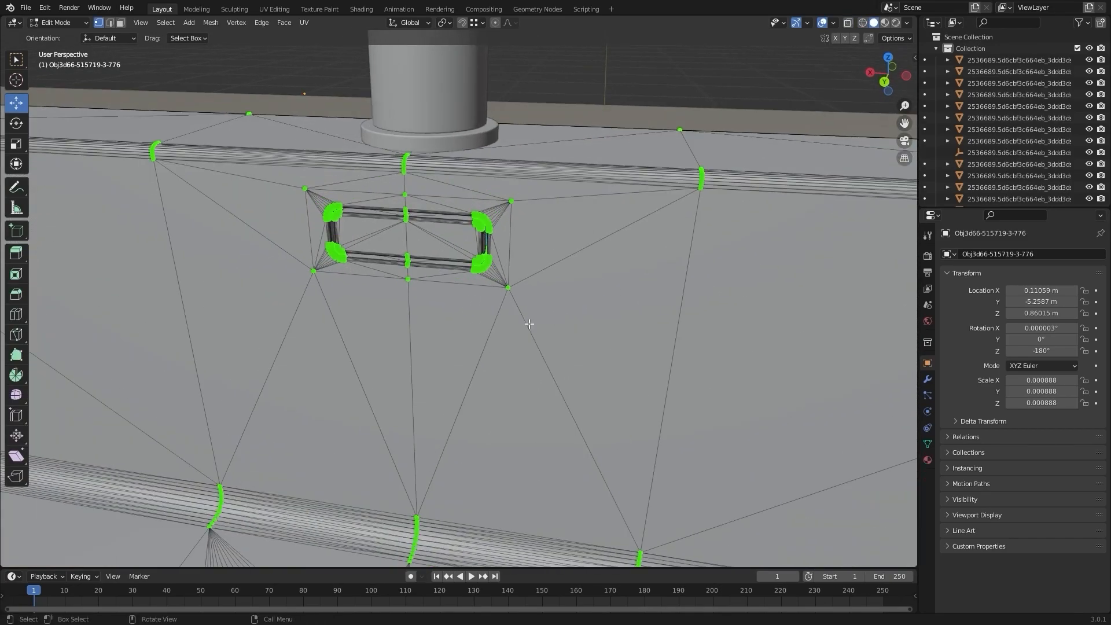
{"action": "middle_click_drag", "start_coordinate": [507, 320], "coordinate": [360, 270]}
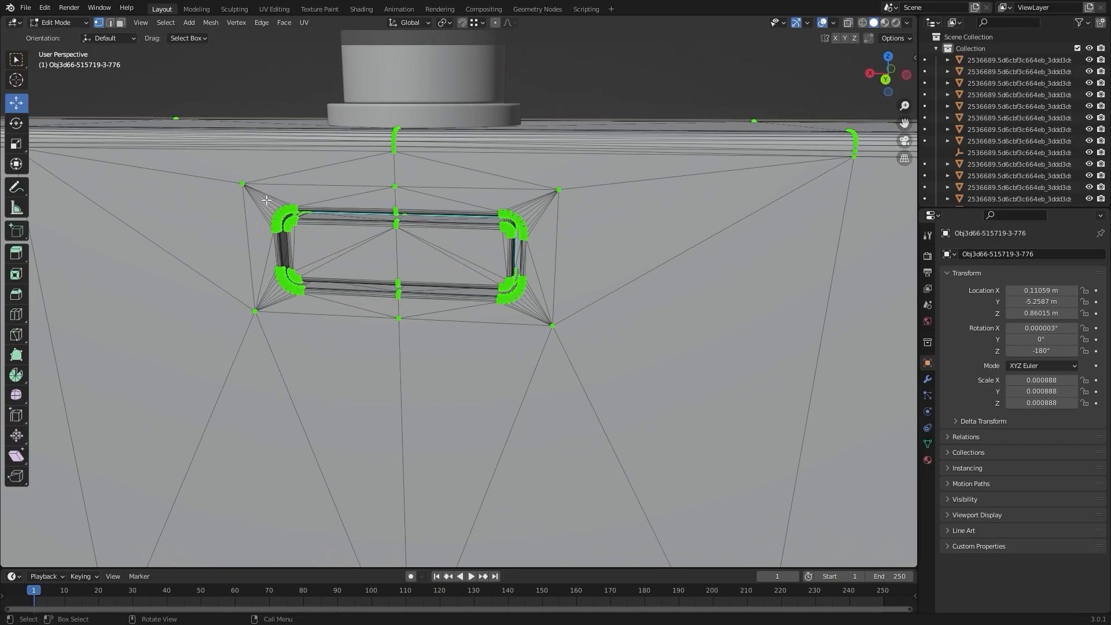
Box-select all vertices of the overflow slot in wireframe, covering its corners, middle edges and inner rim
{"action": "key", "text": "alt+z"}
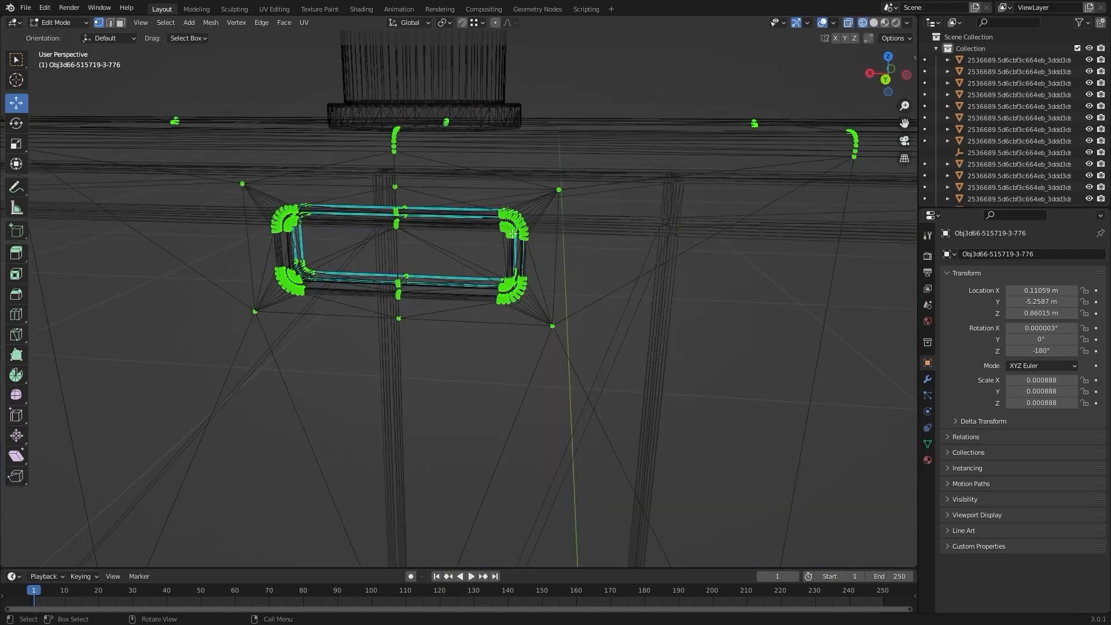
{"action": "key", "text": "KP_Decimal"}
{"action": "scroll", "coordinate": [499, 283], "scroll_direction": "down", "scroll_amount": 6}
{"action": "middle_click_drag", "start_coordinate": [500, 283], "coordinate": [559, 327], "text": "shift"}
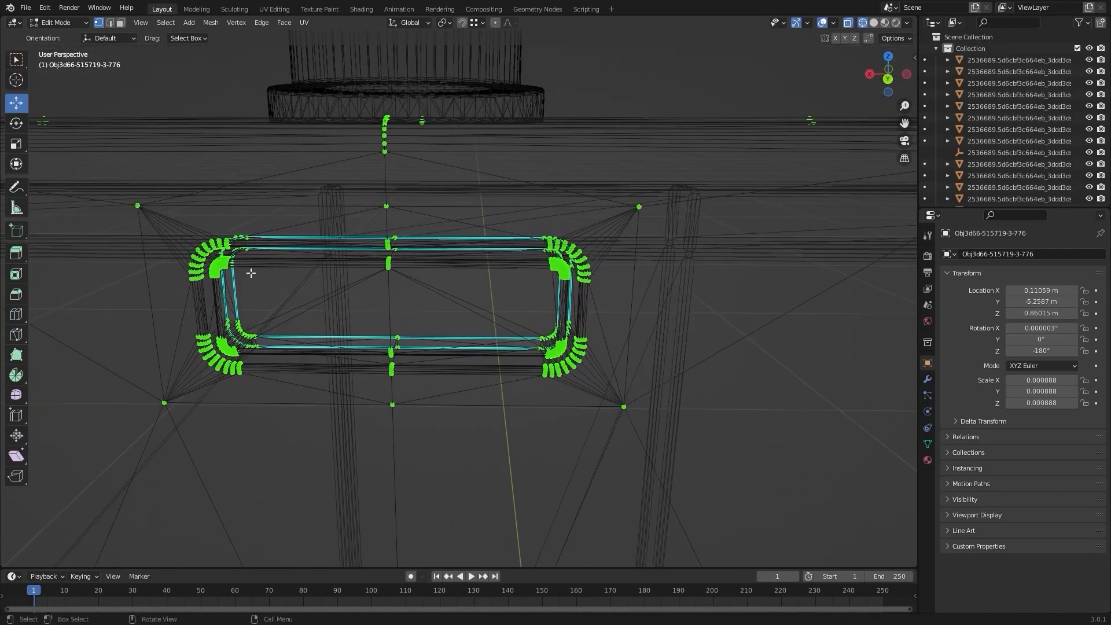
{"action": "left_click_drag", "start_coordinate": [170, 217], "coordinate": [321, 376]}
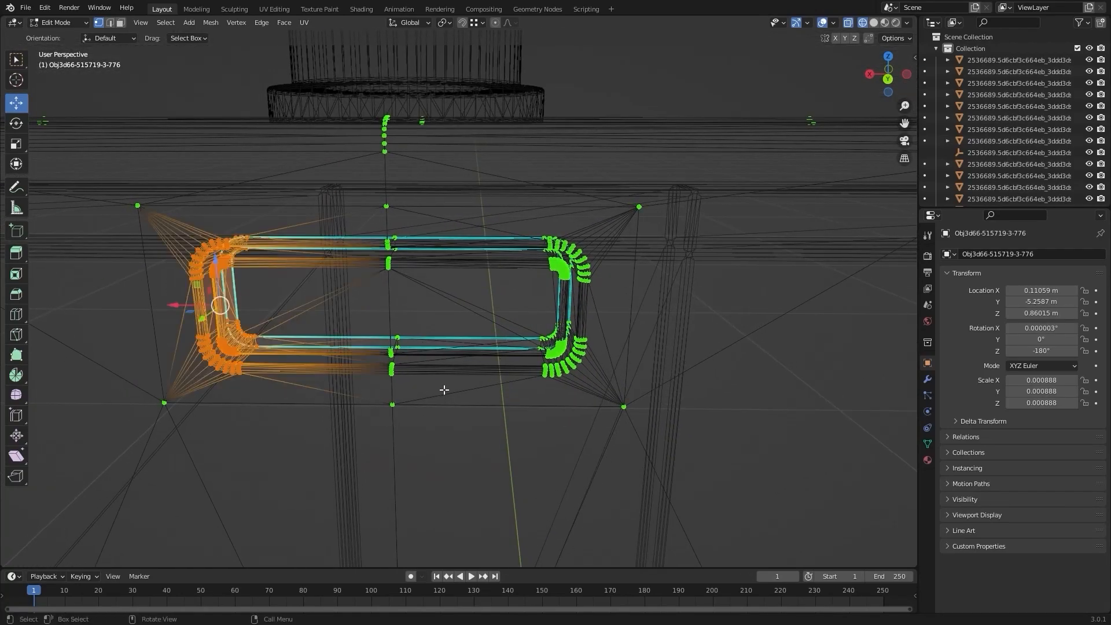
{"action": "middle_click_drag", "start_coordinate": [436, 390], "coordinate": [415, 336]}
{"action": "left_click_drag", "start_coordinate": [334, 241], "coordinate": [428, 377]}
{"action": "left_click_drag", "start_coordinate": [465, 216], "coordinate": [562, 388]}
{"action": "mouse_move", "coordinate": [439, 306]}
{"action": "middle_mouse_down"}
{"action": "mouse_move", "coordinate": [417, 319]}
{"action": "mouse_move", "coordinate": [463, 295]}
{"action": "mouse_move", "coordinate": [417, 307]}
{"action": "mouse_move", "coordinate": [434, 308]}
{"action": "middle_mouse_up"}
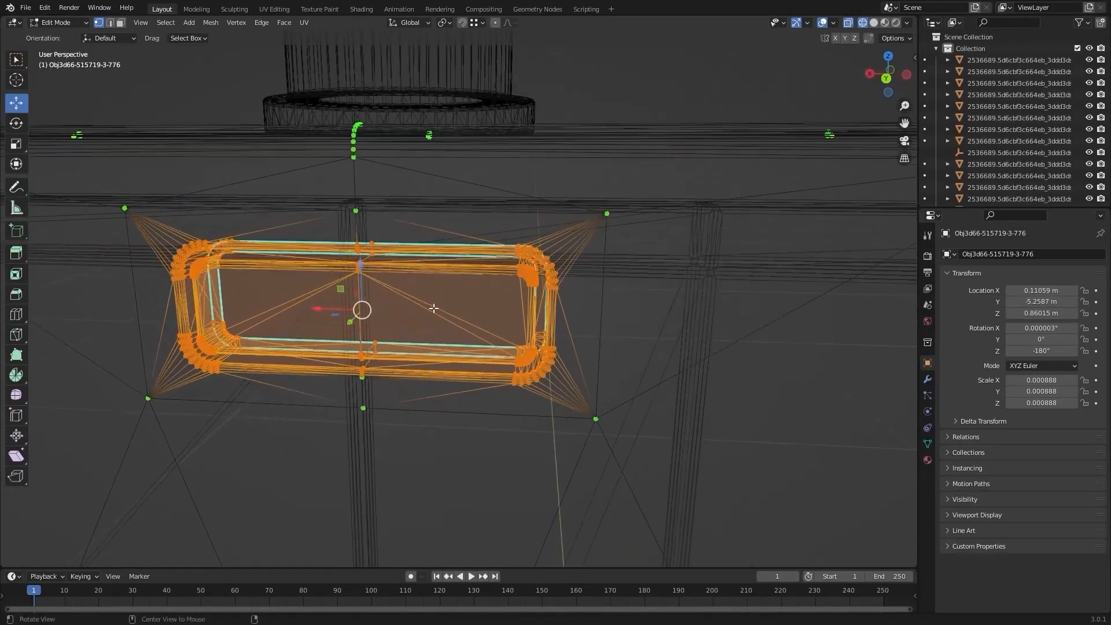
Separate the selected overflow slot from the sink basin by selection, return to solid display and finish mesh editing
{"action": "key", "text": "p"}
{"action": "left_click", "coordinate": [435, 309]}
{"action": "key", "text": "z"}
{"action": "left_click", "coordinate": [521, 308]}
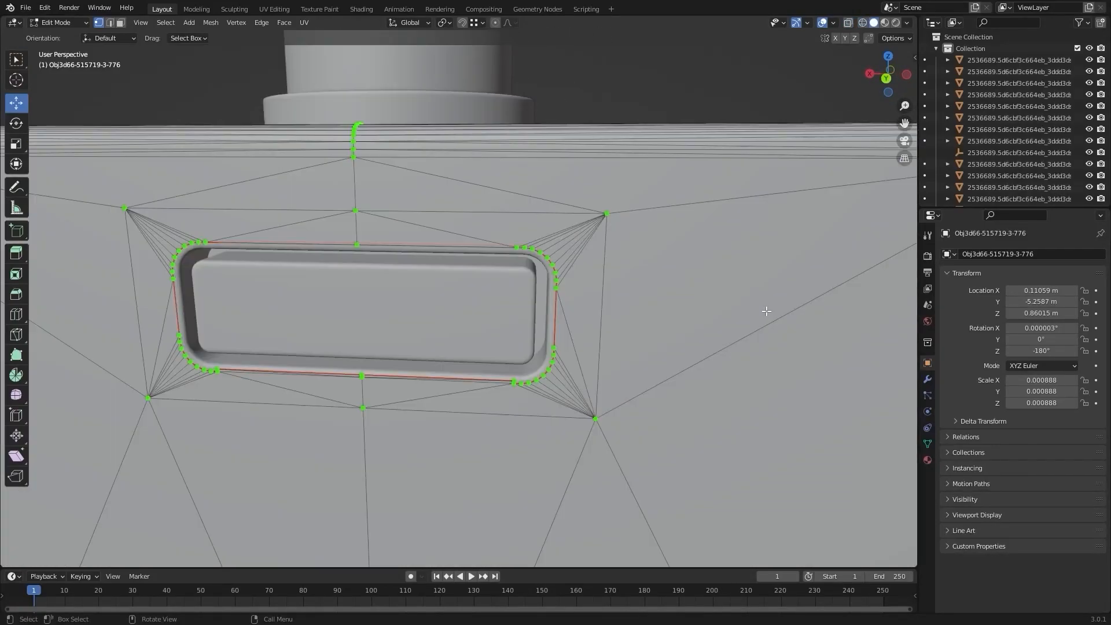
{"action": "key", "text": "Tab"}
{"action": "scroll", "coordinate": [612, 252], "scroll_direction": "down", "scroll_amount": 4}
{"action": "left_click", "coordinate": [422, 318]}
{"action": "left_click", "coordinate": [671, 129]}
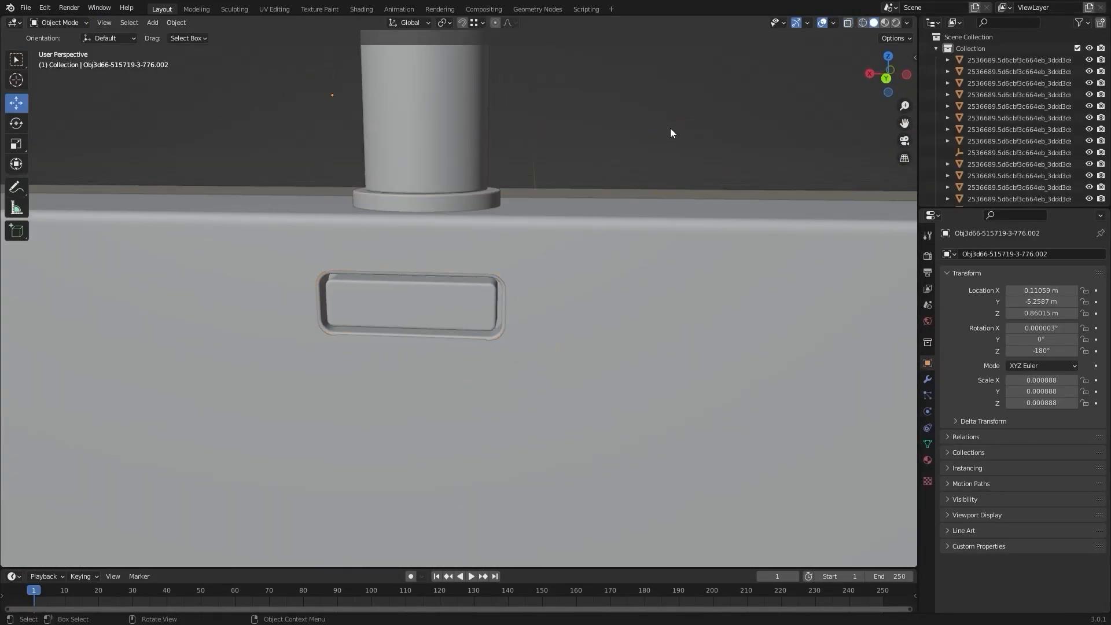
Select the sink basin and open its mesh for editing in wireframe from the top view
{"action": "middle_click_drag", "start_coordinate": [602, 331], "coordinate": [484, 384]}
{"action": "scroll", "coordinate": [524, 338], "scroll_direction": "down", "scroll_amount": 5}
{"action": "scroll", "coordinate": [485, 384], "scroll_direction": "up", "scroll_amount": 4}
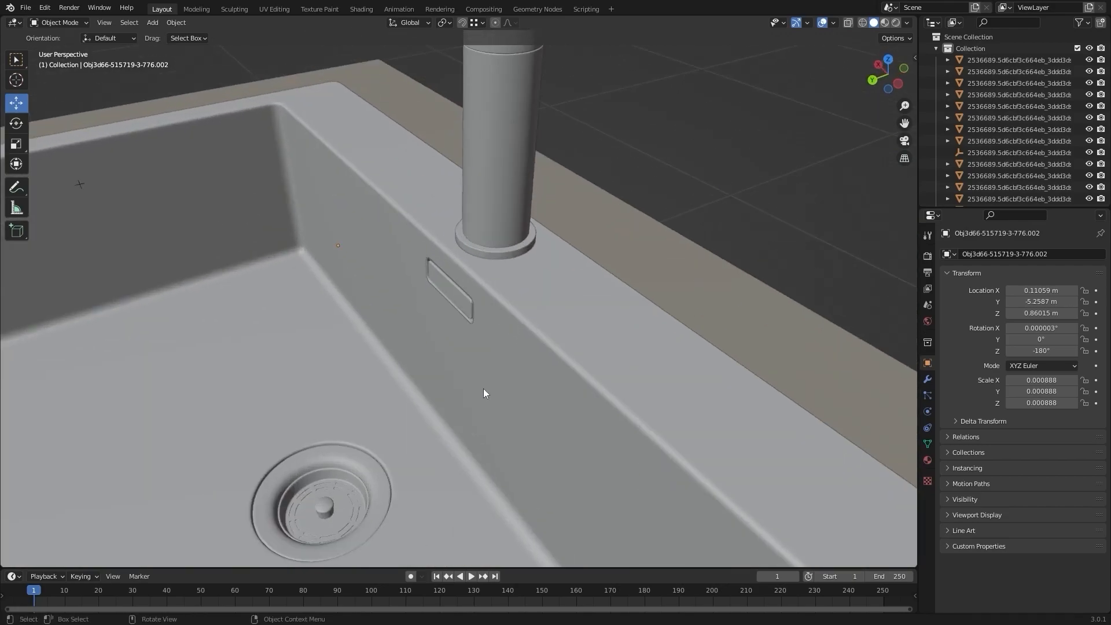
{"action": "middle_click_drag", "start_coordinate": [440, 486], "coordinate": [456, 401], "text": "shift"}
{"action": "key", "text": "KP_7"}
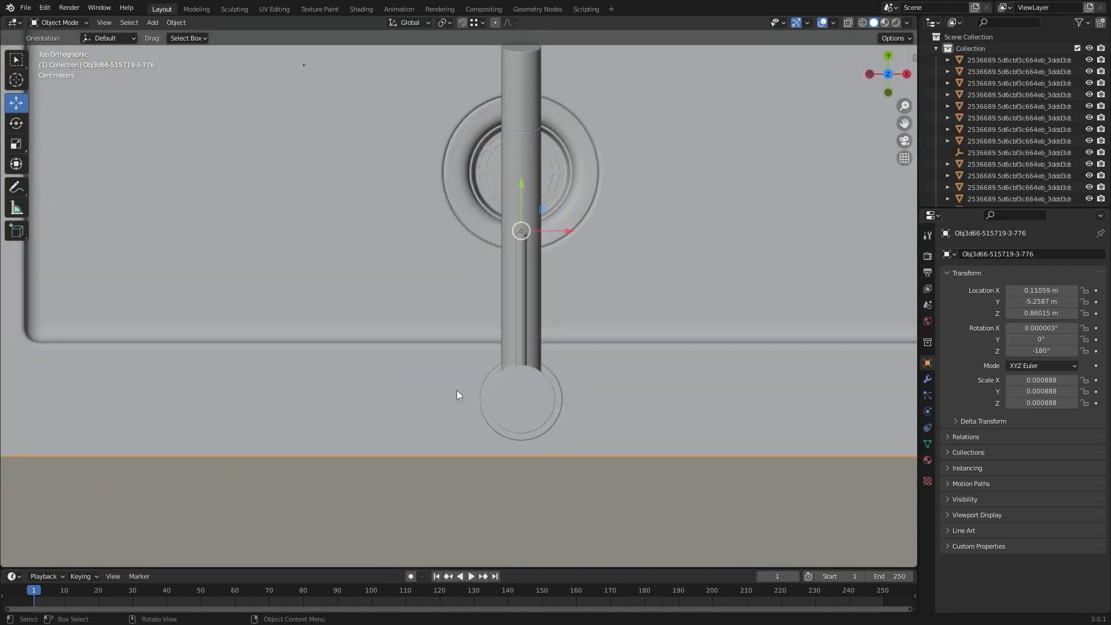
{"action": "key", "text": "Tab"}
{"action": "key", "text": "shift+z"}
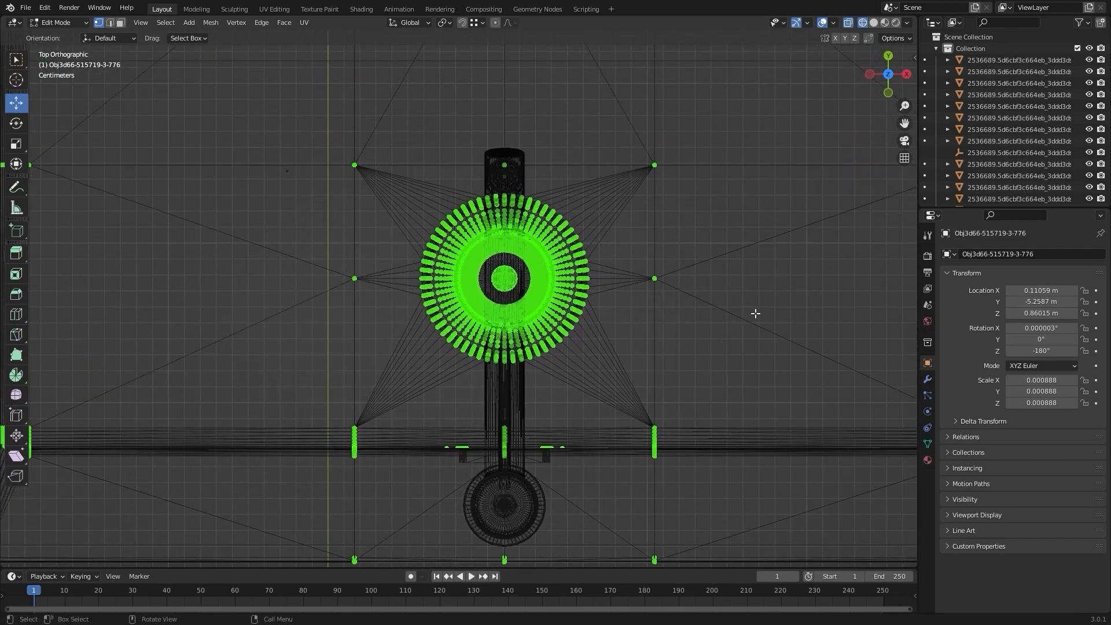
Box-select the drain's vertices in the basin floor through the mesh, separate them by selection and finish mesh editing
{"action": "middle_click_drag", "start_coordinate": [609, 284], "coordinate": [496, 316], "text": "shift"}
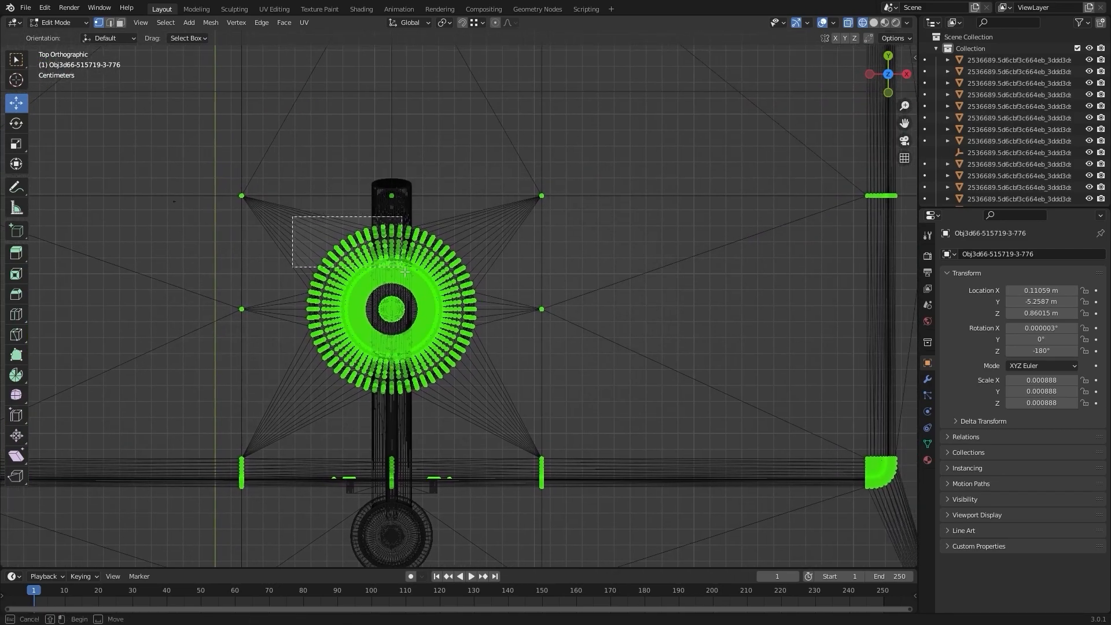
{"action": "left_click_drag", "start_coordinate": [485, 397], "coordinate": [485, 400]}
{"action": "key", "text": "shift+z"}
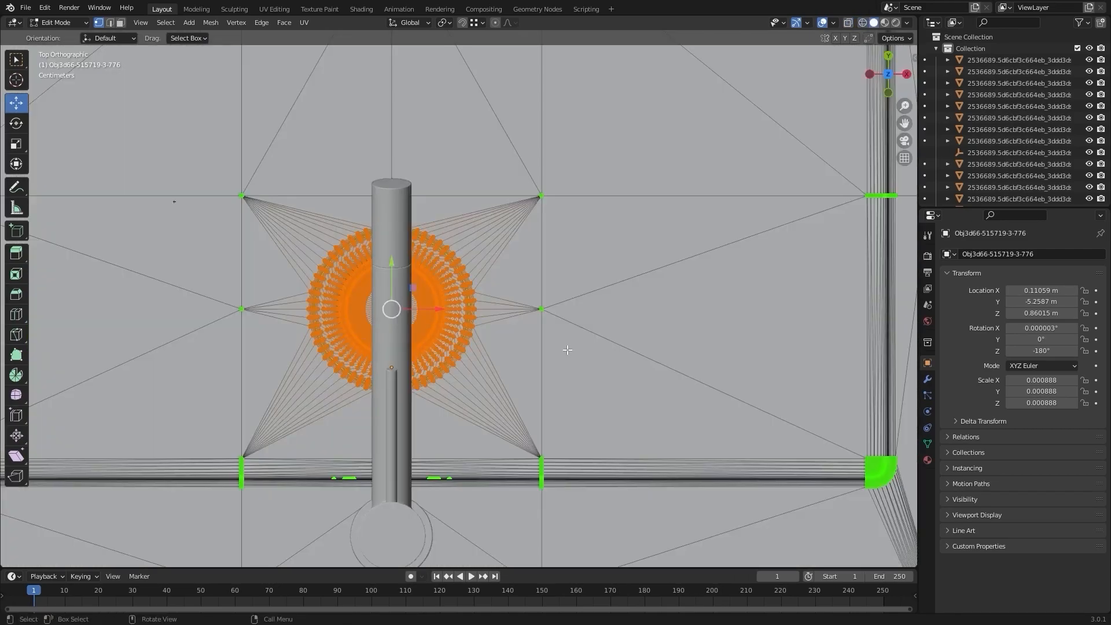
{"action": "middle_click_drag", "start_coordinate": [408, 349], "coordinate": [547, 324]}
{"action": "key", "text": "p"}
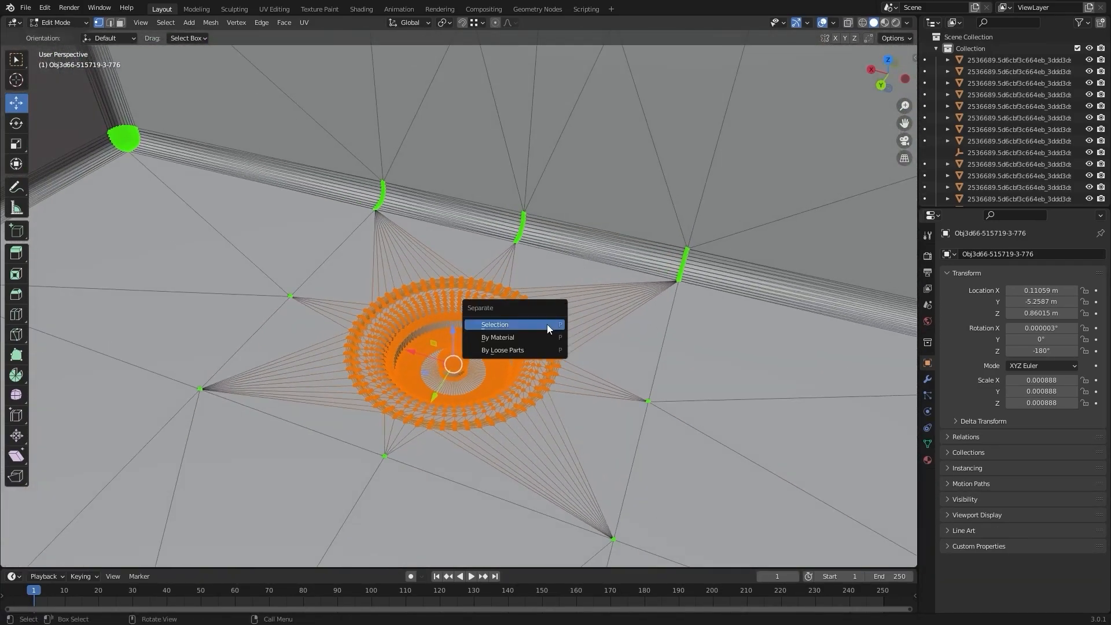
{"action": "left_click", "coordinate": [547, 324]}
{"action": "key", "text": "Tab"}
{"action": "left_click", "coordinate": [529, 343]}
{"action": "scroll", "coordinate": [529, 342], "scroll_direction": "down", "scroll_amount": 8}
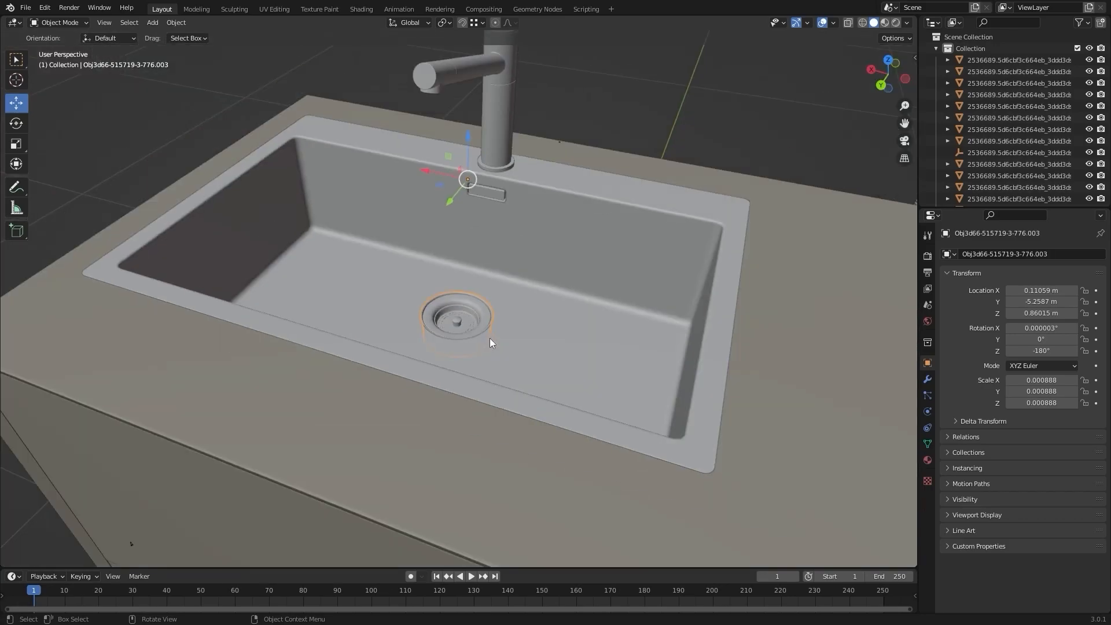
Inspect the whole kitchen island with its sink and bar stools from several sides and from above
{"action": "scroll", "coordinate": [377, 219], "scroll_direction": "down", "scroll_amount": 5}
{"action": "middle_click_drag", "start_coordinate": [377, 220], "coordinate": [312, 248]}
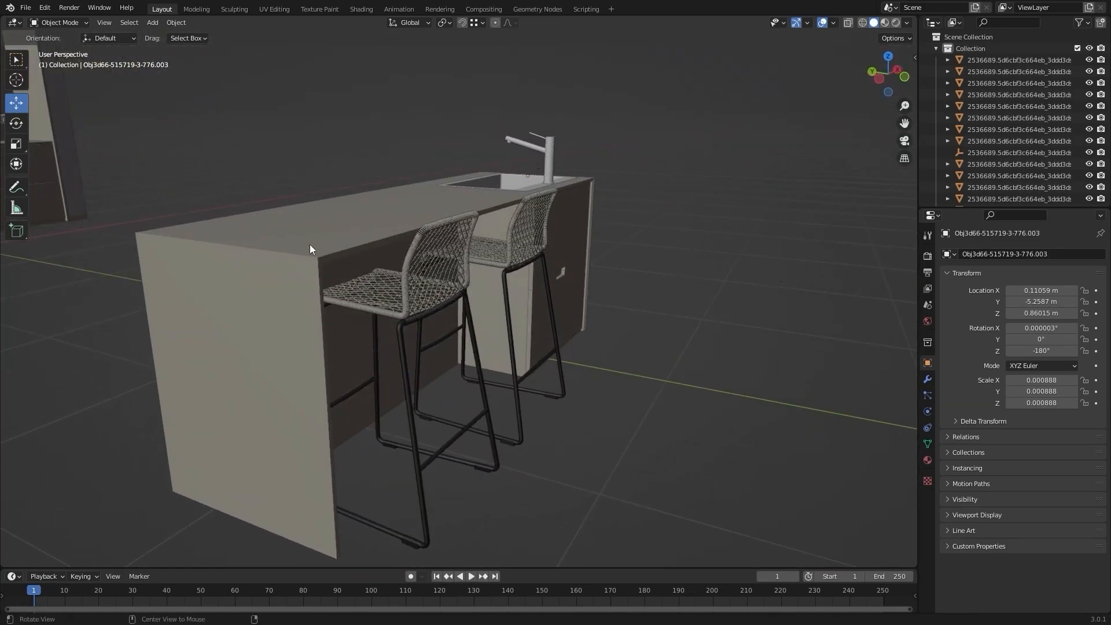
{"action": "middle_click_drag", "start_coordinate": [397, 247], "coordinate": [429, 257]}
{"action": "middle_click_drag", "start_coordinate": [516, 235], "coordinate": [450, 227]}
{"action": "key", "text": "KP_7"}
{"action": "scroll", "coordinate": [463, 255], "scroll_direction": "down", "scroll_amount": 4}
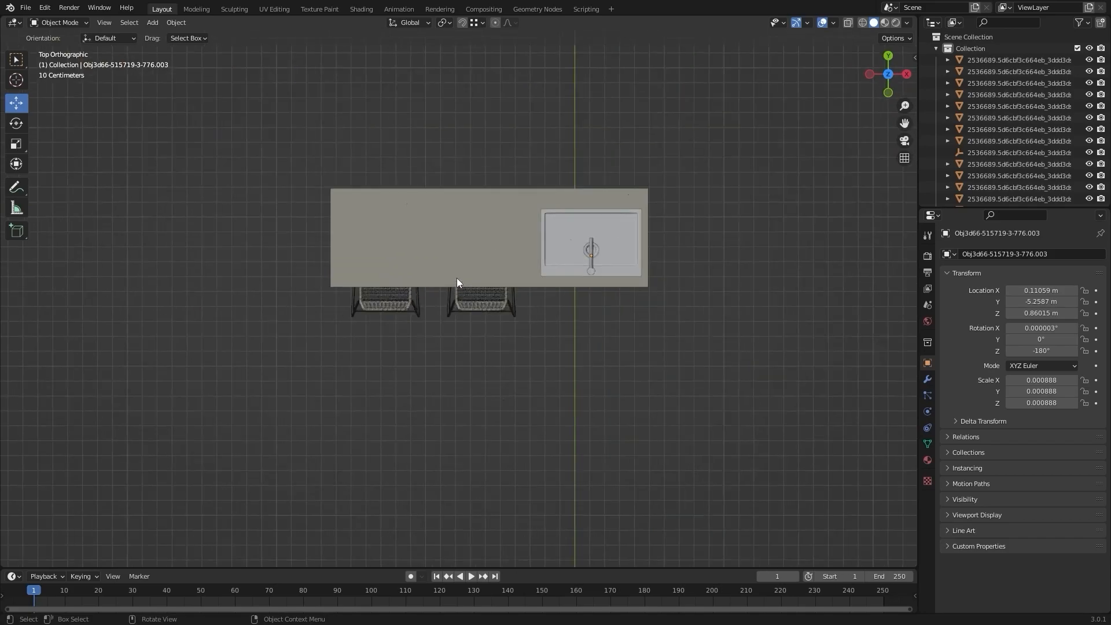
{"action": "middle_click_drag", "start_coordinate": [785, 190], "coordinate": [700, 212], "text": "shift"}
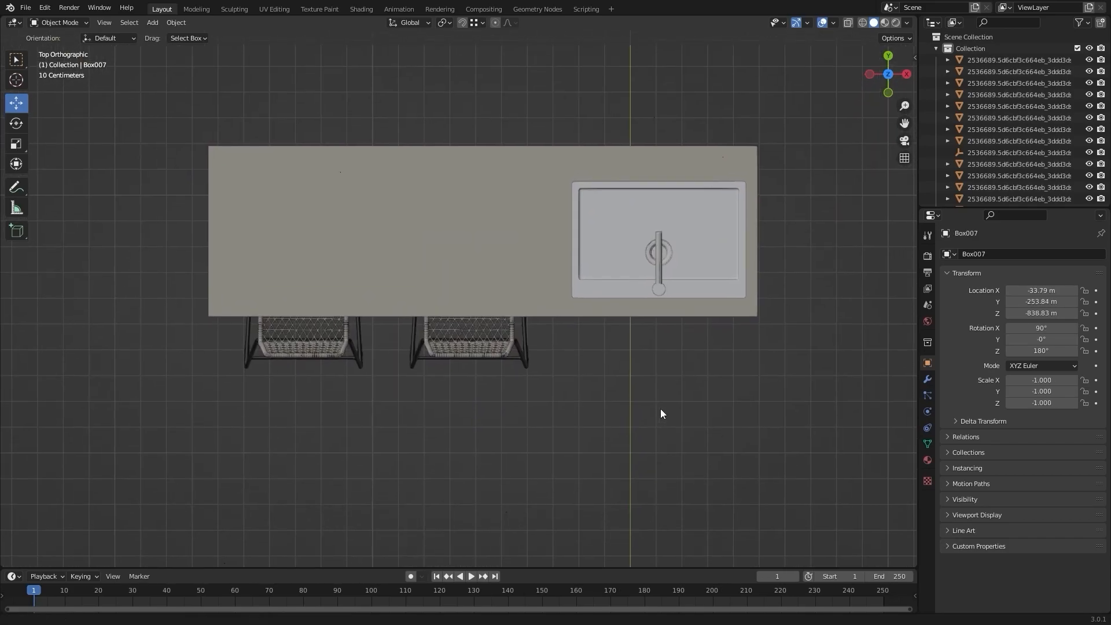
{"action": "middle_click_drag", "start_coordinate": [660, 408], "coordinate": [429, 304]}
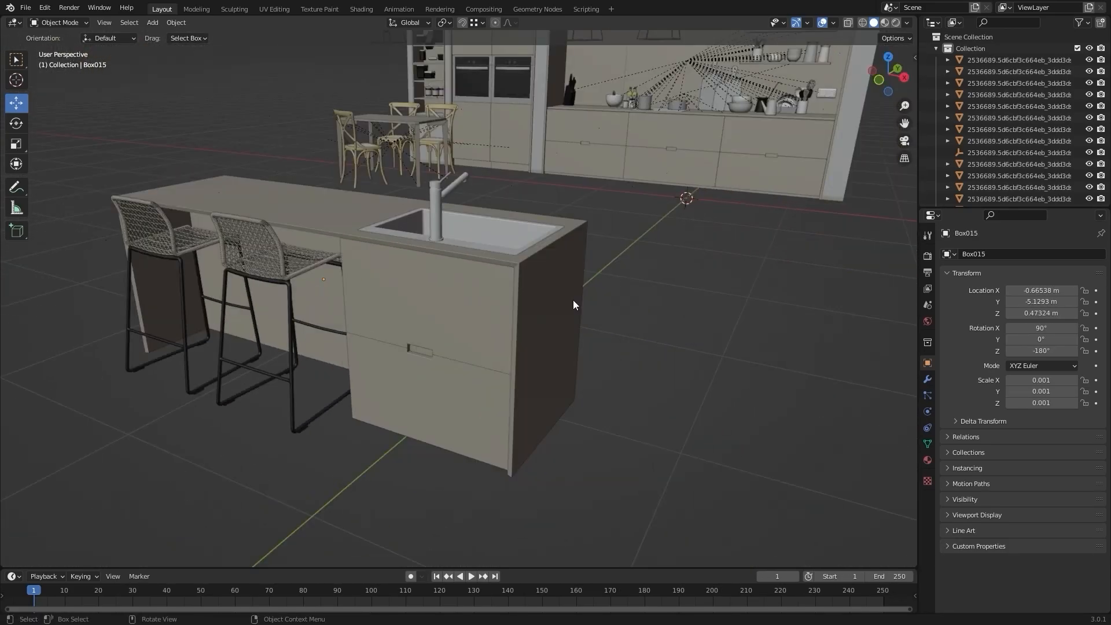
Select the island body and open its mesh for editing in the top view with nothing selected
{"action": "left_click", "coordinate": [573, 300]}
{"action": "middle_click_drag", "start_coordinate": [573, 300], "coordinate": [699, 329]}
{"action": "key", "text": "Tab"}
{"action": "key", "text": "alt+a"}
{"action": "key", "text": "KP_7"}
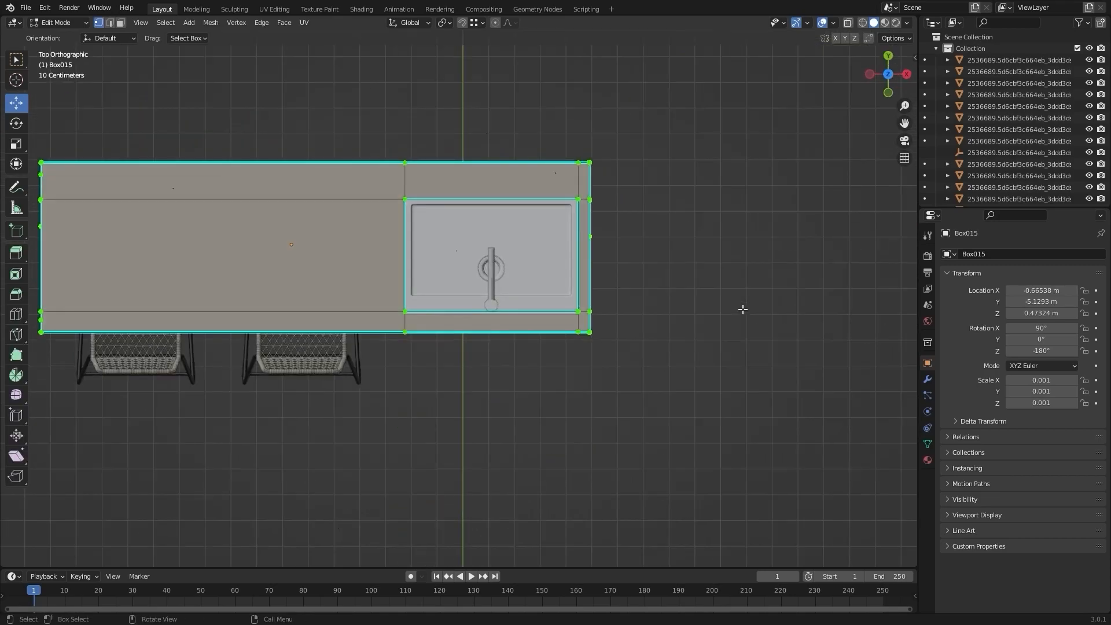
Select all of the countertop's upper faces, including the strips and corners around the sink opening
{"action": "middle_click_drag", "start_coordinate": [687, 273], "coordinate": [732, 328], "text": "shift"}
{"action": "left_click", "coordinate": [269, 247]}
{"action": "left_click", "coordinate": [307, 305], "text": "shift"}
{"action": "left_click", "coordinate": [362, 364], "text": "shift"}
{"action": "scroll", "coordinate": [608, 340], "scroll_direction": "up", "scroll_amount": 2}
{"action": "middle_click_drag", "start_coordinate": [608, 340], "coordinate": [582, 326], "text": "shift"}
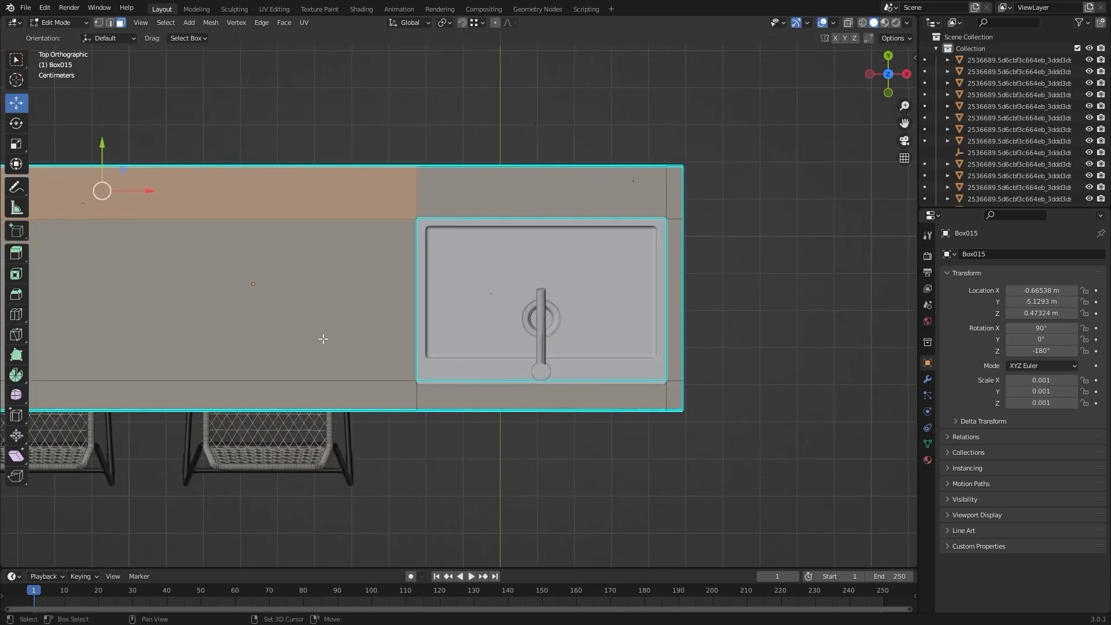
{"action": "left_click", "coordinate": [322, 334], "text": "shift"}
{"action": "left_click", "coordinate": [377, 384], "text": "shift"}
{"action": "left_click", "coordinate": [493, 397], "text": "shift"}
{"action": "left_click", "coordinate": [527, 203], "text": "shift"}
{"action": "left_click", "coordinate": [673, 203], "text": "shift"}
{"action": "left_click", "coordinate": [676, 327], "text": "shift"}
{"action": "middle_click_drag", "start_coordinate": [675, 384], "coordinate": [709, 360], "text": "shift"}
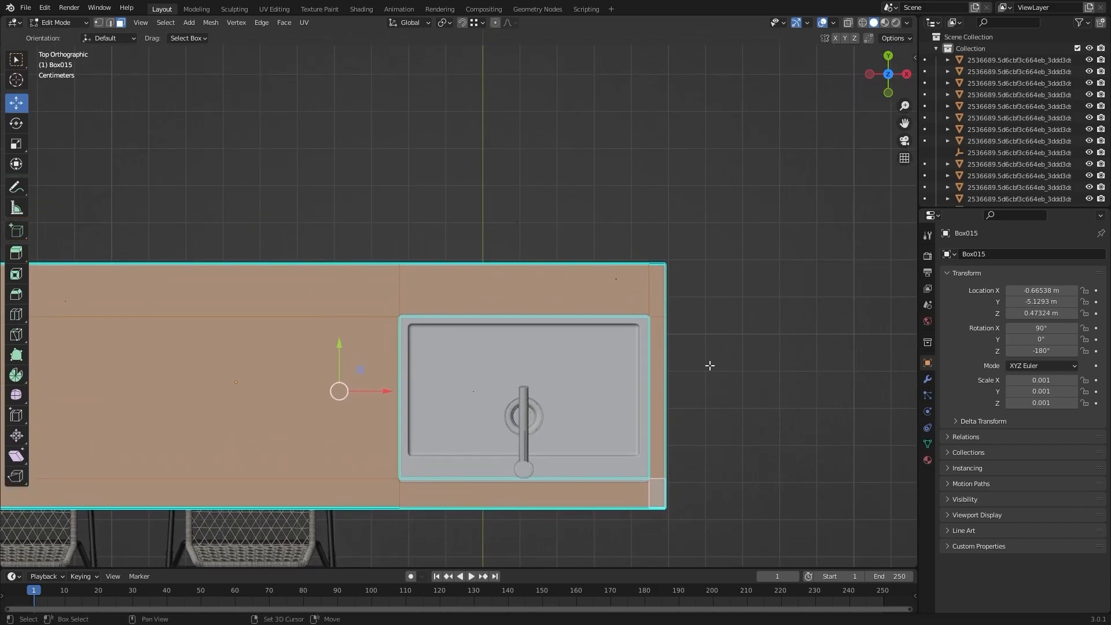
Separate the selected countertop faces from the island body by selection, finish mesh editing and reselect the body
{"action": "scroll", "coordinate": [623, 242], "scroll_direction": "down", "scroll_amount": 4}
{"action": "middle_click_drag", "start_coordinate": [687, 228], "coordinate": [563, 227]}
{"action": "key", "text": "p"}
{"action": "left_click", "coordinate": [597, 250]}
{"action": "key", "text": "Tab"}
{"action": "left_click", "coordinate": [786, 290]}
{"action": "left_click", "coordinate": [481, 173]}
{"action": "middle_click_drag", "start_coordinate": [482, 173], "coordinate": [588, 207]}
{"action": "left_click", "coordinate": [600, 237]}
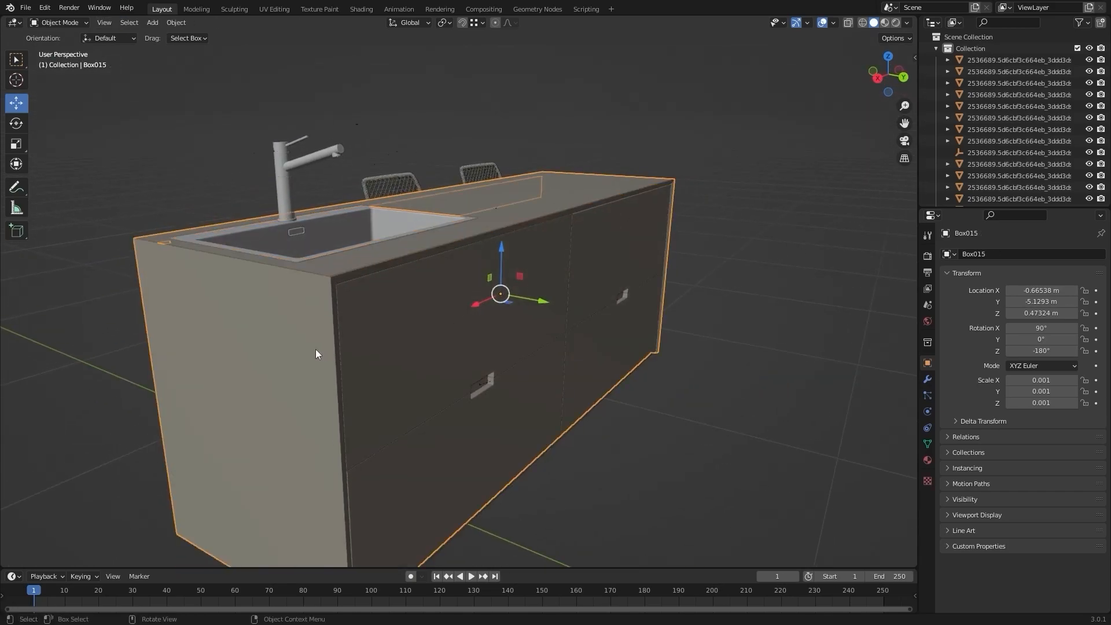
Reopen the island body's mesh for editing to work on the end panel away from the sink
{"action": "scroll", "coordinate": [336, 341], "scroll_direction": "down", "scroll_amount": 3}
{"action": "middle_click_drag", "start_coordinate": [350, 325], "coordinate": [635, 325]}
{"action": "key", "text": "Tab"}
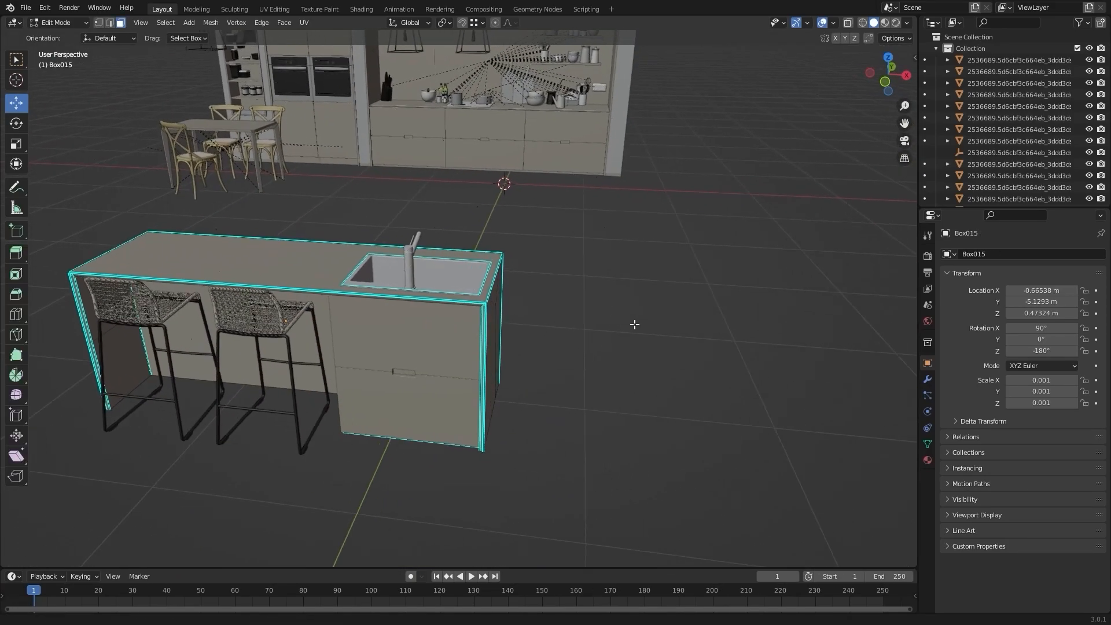
{"action": "scroll", "coordinate": [627, 324], "scroll_direction": "up", "scroll_amount": 3}
{"action": "mouse_move", "coordinate": [602, 290]}
{"action": "middle_mouse_down"}
{"action": "mouse_move", "coordinate": [575, 263]}
{"action": "mouse_move", "coordinate": [551, 262]}
{"action": "mouse_move", "coordinate": [543, 306]}
{"action": "mouse_move", "coordinate": [563, 280]}
{"action": "mouse_move", "coordinate": [606, 268]}
{"action": "mouse_move", "coordinate": [514, 255]}
{"action": "mouse_move", "coordinate": [521, 249]}
{"action": "mouse_move", "coordinate": [550, 266]}
{"action": "mouse_move", "coordinate": [427, 266]}
{"action": "mouse_move", "coordinate": [451, 265]}
{"action": "mouse_move", "coordinate": [513, 305]}
{"action": "mouse_move", "coordinate": [573, 263]}
{"action": "mouse_move", "coordinate": [348, 256]}
{"action": "middle_mouse_up"}
{"action": "scroll", "coordinate": [513, 275], "scroll_direction": "up", "scroll_amount": 3}
Box-select the end panel away from the sink in wireframe, separate it by selection and select the separated panel
{"action": "key", "text": "shift+z"}
{"action": "scroll", "coordinate": [275, 259], "scroll_direction": "down", "scroll_amount": 6}
{"action": "left_click_drag", "start_coordinate": [258, 197], "coordinate": [479, 467]}
{"action": "key", "text": "shift+z"}
{"action": "middle_click_drag", "start_coordinate": [340, 317], "coordinate": [436, 312]}
{"action": "left_click", "coordinate": [374, 320]}
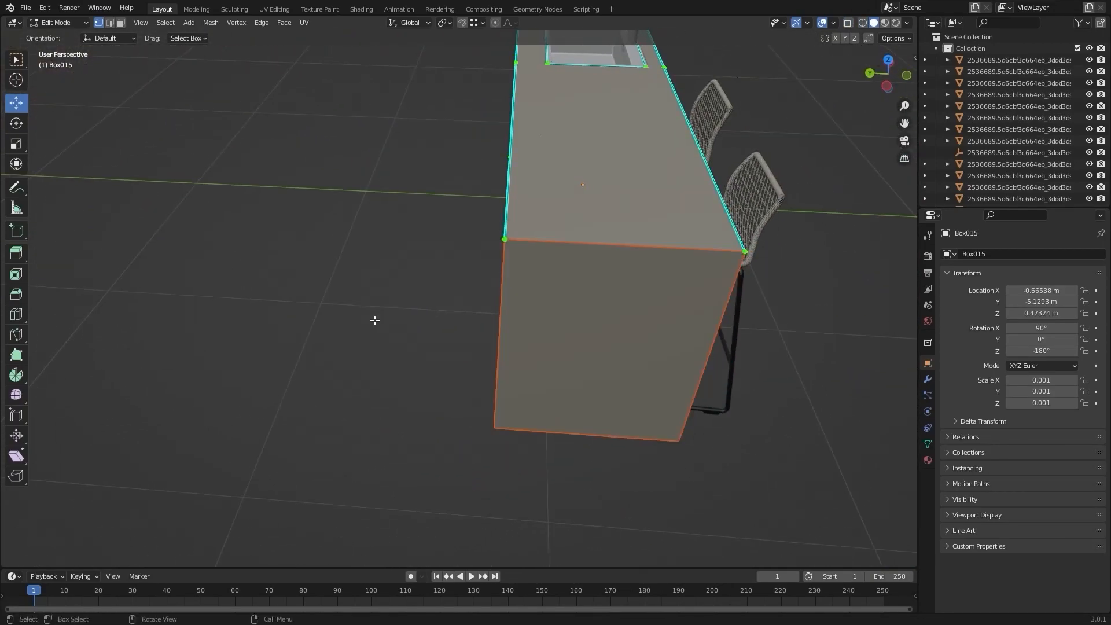
{"action": "key", "text": "Tab"}
{"action": "middle_click_drag", "start_coordinate": [359, 297], "coordinate": [601, 231]}
{"action": "left_click", "coordinate": [582, 282]}
{"action": "middle_click_drag", "start_coordinate": [582, 282], "coordinate": [487, 266]}
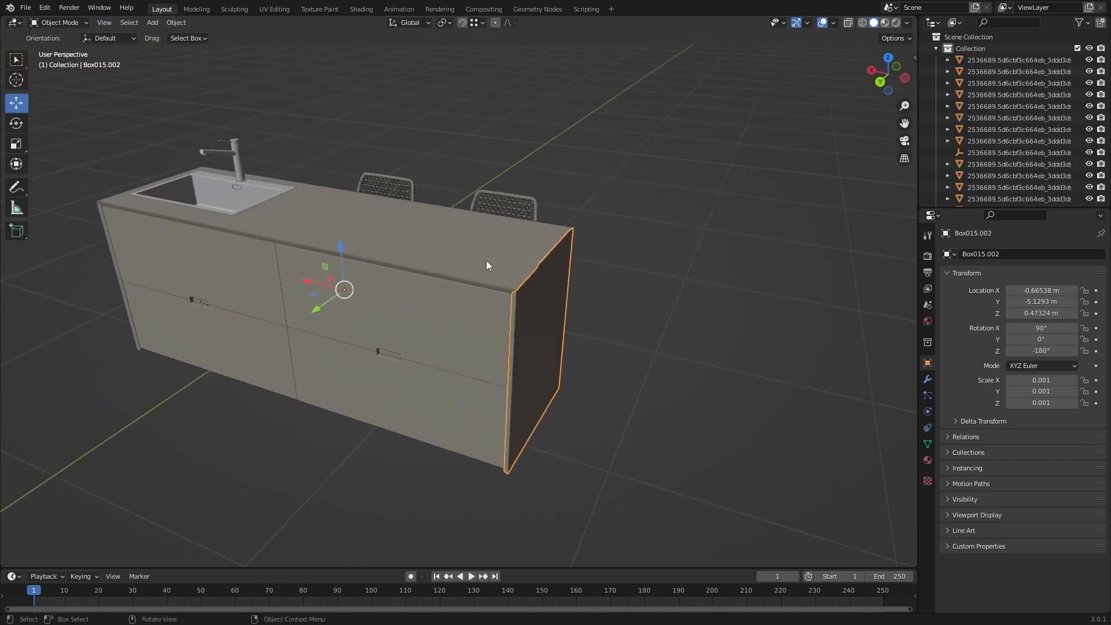
Select the remaining island body at its sink end and open its mesh for editing
{"action": "middle_click_drag", "start_coordinate": [646, 312], "coordinate": [546, 369]}
{"action": "left_click", "coordinate": [328, 369]}
{"action": "key", "text": "Tab"}
{"action": "key", "text": "Tab"}
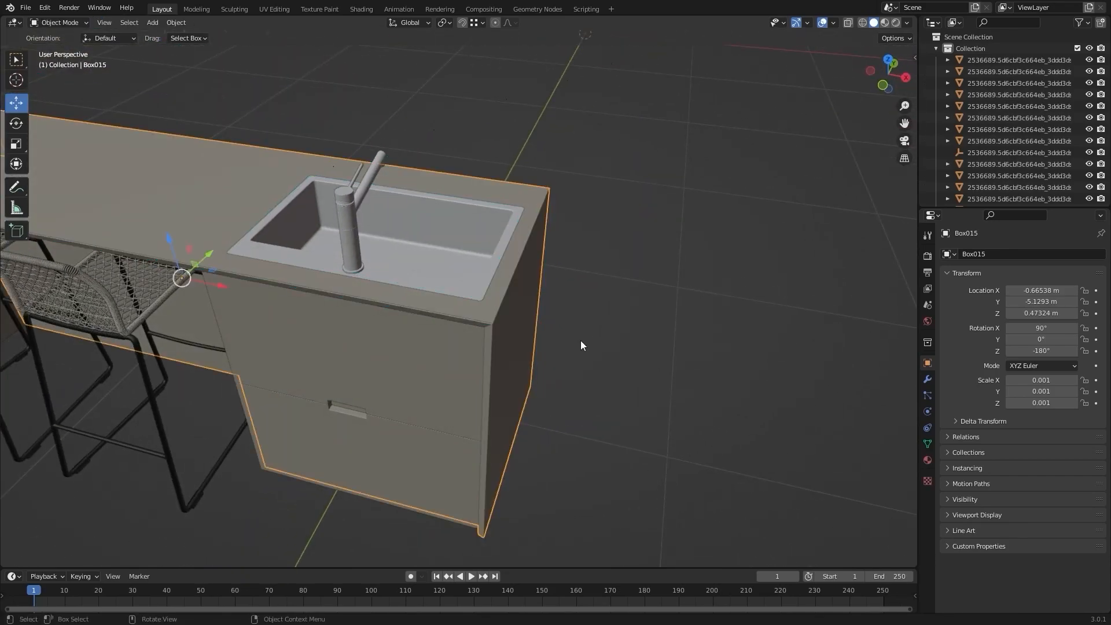
{"action": "scroll", "coordinate": [574, 344], "scroll_direction": "down", "scroll_amount": 3}
{"action": "key", "text": "Tab"}
Box-select a full-height group of the island body's vertices in wireframe, delete them and finish mesh editing
{"action": "middle_click_drag", "start_coordinate": [598, 334], "coordinate": [425, 267]}
{"action": "key", "text": "shift+z"}
{"action": "left_click_drag", "start_coordinate": [215, 137], "coordinate": [397, 492]}
{"action": "key", "text": "x"}
{"action": "left_click", "coordinate": [379, 272]}
{"action": "key", "text": "shift+z"}
{"action": "key", "text": "Tab"}
Examine the island body around the sink and its end panel, checking its mesh in solid display
{"action": "mouse_move", "coordinate": [841, 327]}
{"action": "middle_mouse_down", "text": "shift"}
{"action": "mouse_move", "coordinate": [543, 339]}
{"action": "mouse_move", "coordinate": [570, 300]}
{"action": "middle_mouse_up", "text": "shift"}
{"action": "left_click", "coordinate": [571, 299]}
{"action": "left_click_drag", "start_coordinate": [572, 300], "coordinate": [664, 286], "text": "alt"}
{"action": "scroll", "coordinate": [502, 307], "scroll_direction": "up", "scroll_amount": 5}
{"action": "middle_click_drag", "start_coordinate": [665, 286], "coordinate": [614, 300]}
{"action": "left_click", "coordinate": [614, 299]}
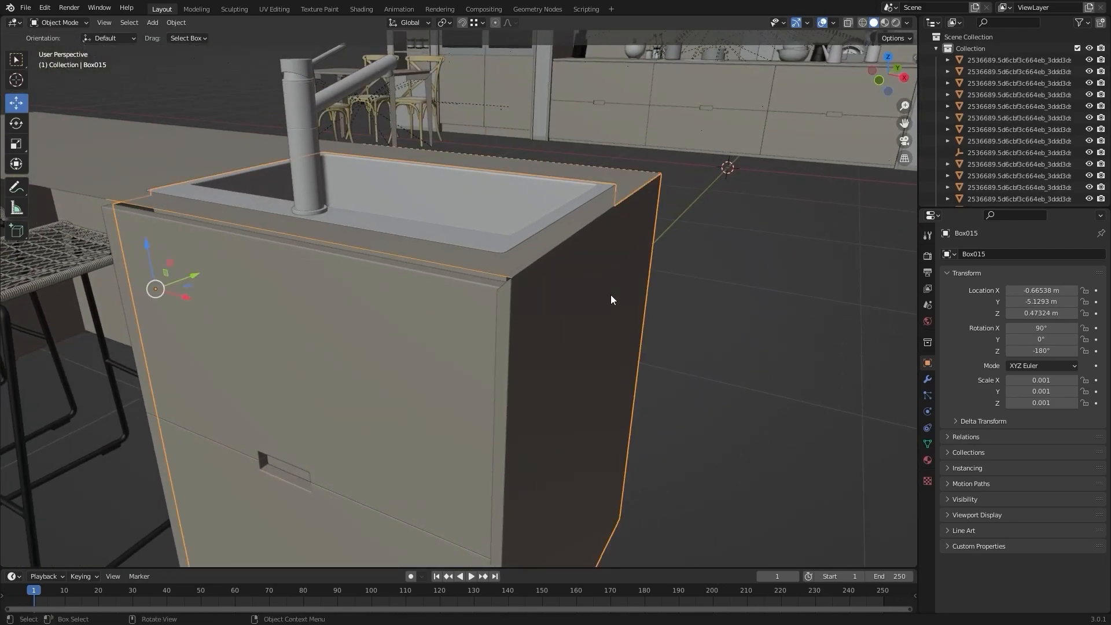
{"action": "key", "text": "Tab"}
{"action": "scroll", "coordinate": [635, 302], "scroll_direction": "down", "scroll_amount": 5}
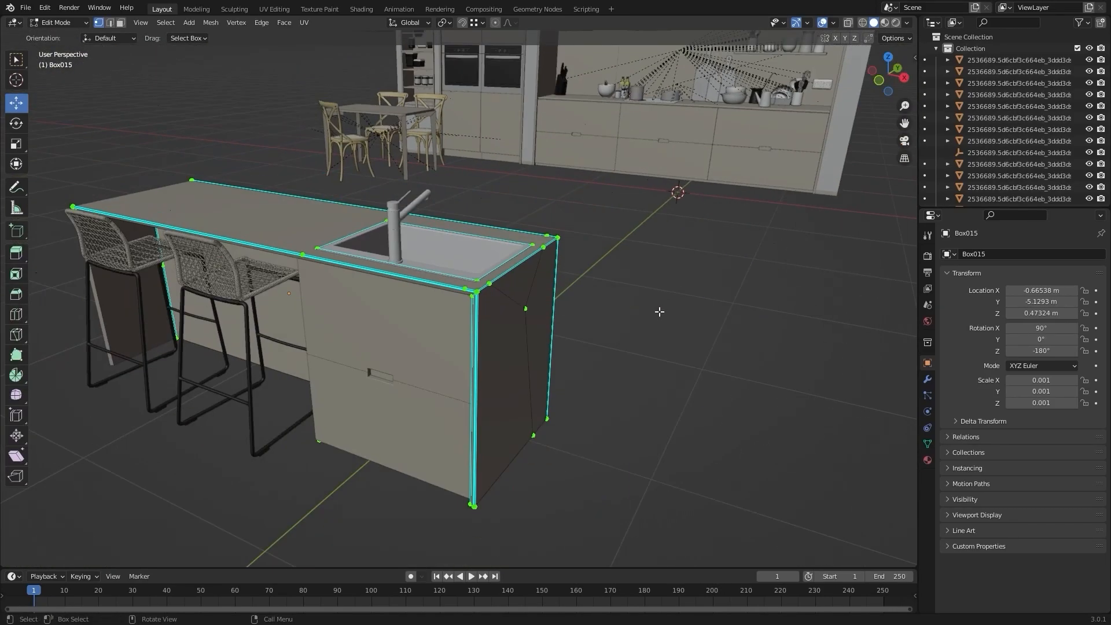
{"action": "key", "text": "Tab"}
{"action": "scroll", "coordinate": [658, 306], "scroll_direction": "up", "scroll_amount": 4}
{"action": "middle_click_drag", "start_coordinate": [658, 301], "coordinate": [310, 336]}
{"action": "mouse_move", "coordinate": [311, 336]}
{"action": "left_mouse_down", "text": "alt"}
{"action": "mouse_move", "coordinate": [557, 285]}
{"action": "mouse_move", "coordinate": [472, 305]}
{"action": "mouse_move", "coordinate": [426, 353]}
{"action": "left_mouse_up", "text": "alt"}
Examine the island body's mesh in wireframe and solid display, then leave mesh editing with nothing selected
{"action": "key", "text": "Tab"}
{"action": "key", "text": "z"}
{"action": "left_click", "coordinate": [454, 319]}
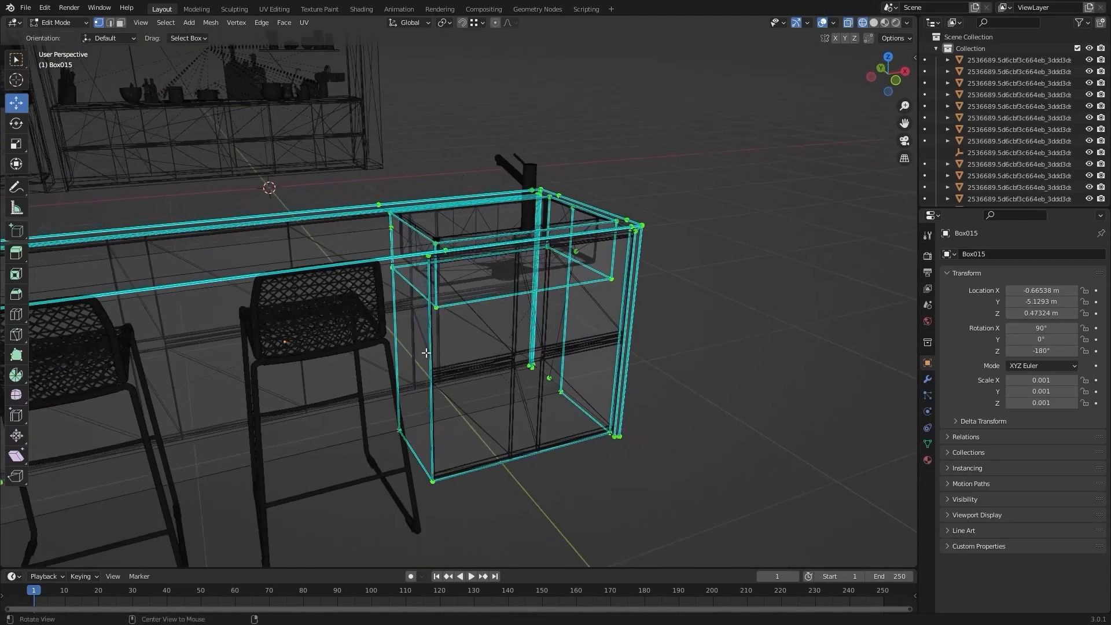
{"action": "left_click_drag", "start_coordinate": [745, 350], "coordinate": [596, 300], "text": "alt"}
{"action": "key", "text": "z"}
{"action": "left_click", "coordinate": [579, 321]}
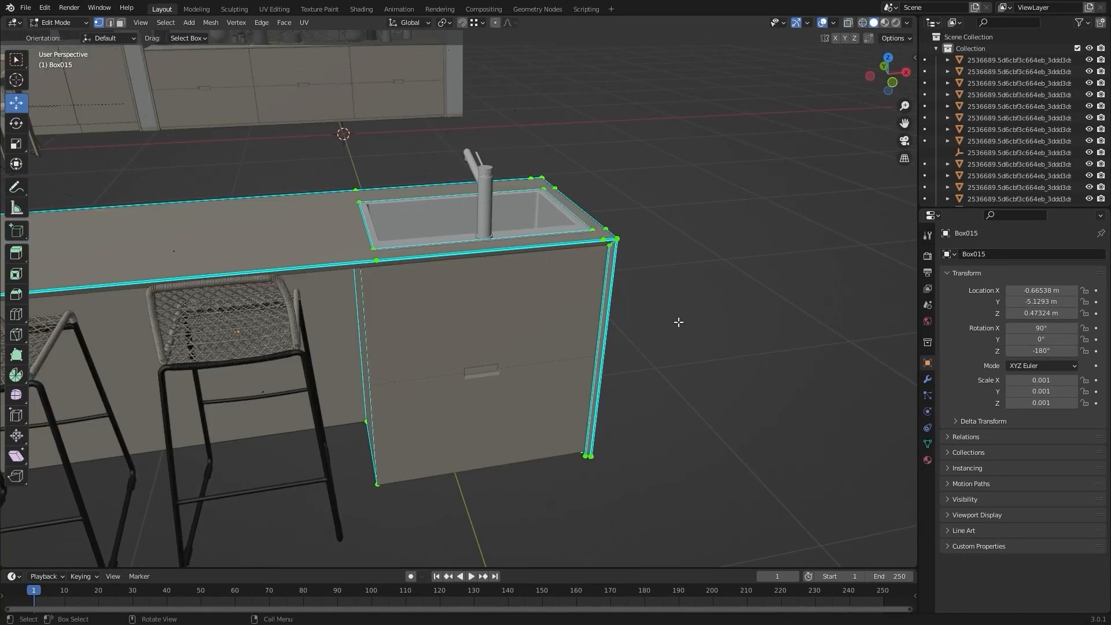
{"action": "key", "text": "Tab"}
{"action": "left_click", "coordinate": [662, 321]}
Box-select the complete island, its sink parts and both bar stools in wireframe from the top view
{"action": "scroll", "coordinate": [662, 321], "scroll_direction": "down", "scroll_amount": 3}
{"action": "middle_click_drag", "start_coordinate": [662, 321], "coordinate": [710, 318], "text": "shift"}
{"action": "scroll", "coordinate": [710, 318], "scroll_direction": "up", "scroll_amount": 3}
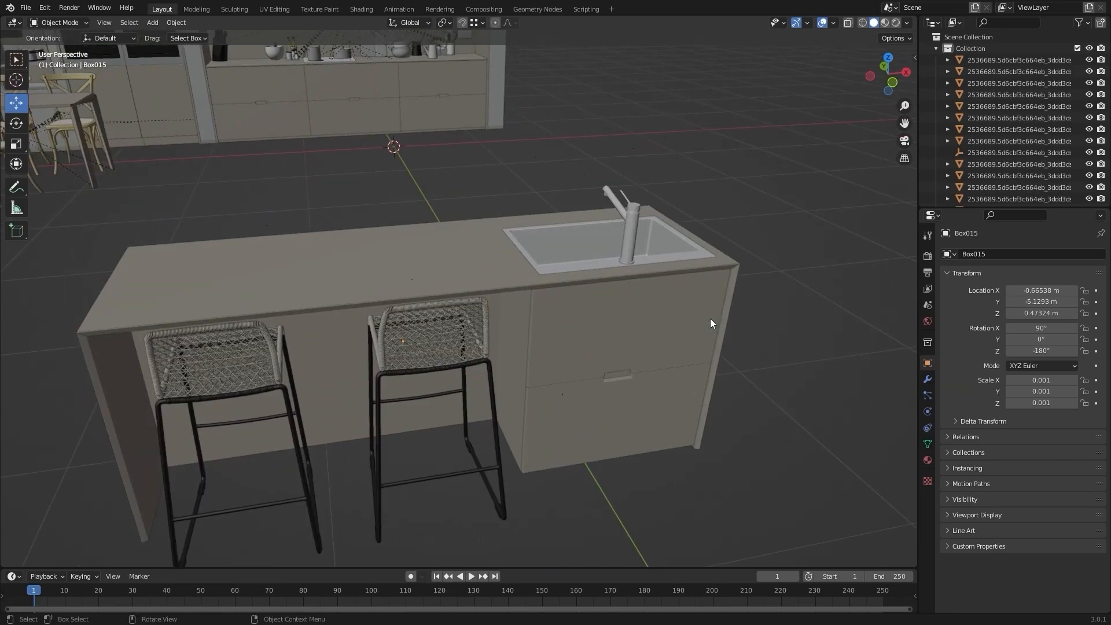
{"action": "scroll", "coordinate": [710, 319], "scroll_direction": "down", "scroll_amount": 2}
{"action": "middle_click_drag", "start_coordinate": [683, 308], "coordinate": [683, 308]}
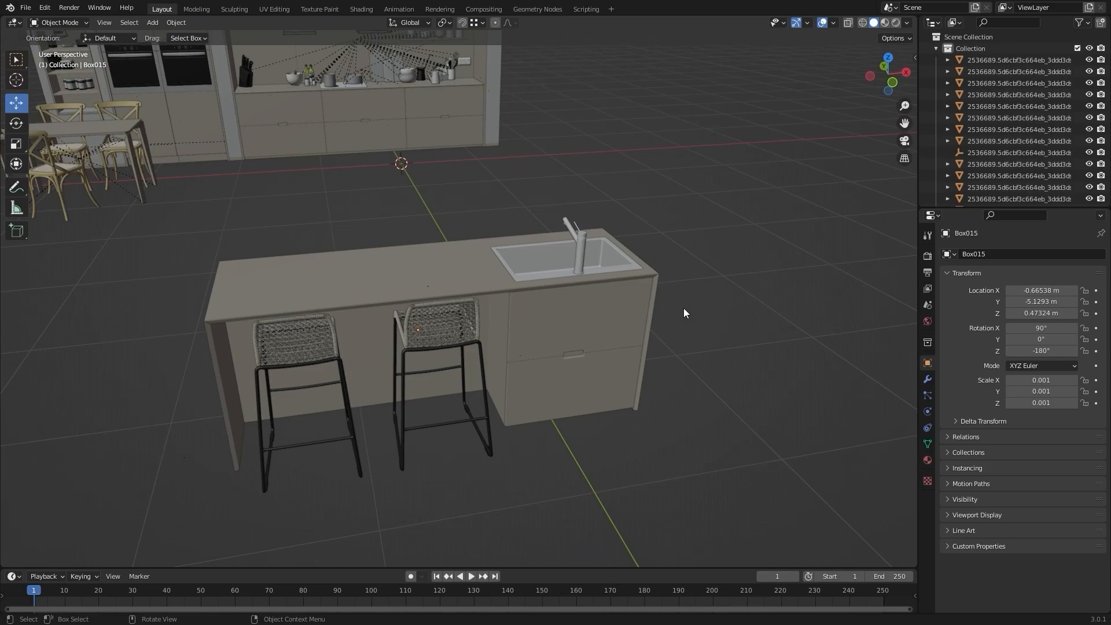
{"action": "key", "text": "KP_7"}
{"action": "key", "text": "z"}
{"action": "left_click", "coordinate": [631, 306]}
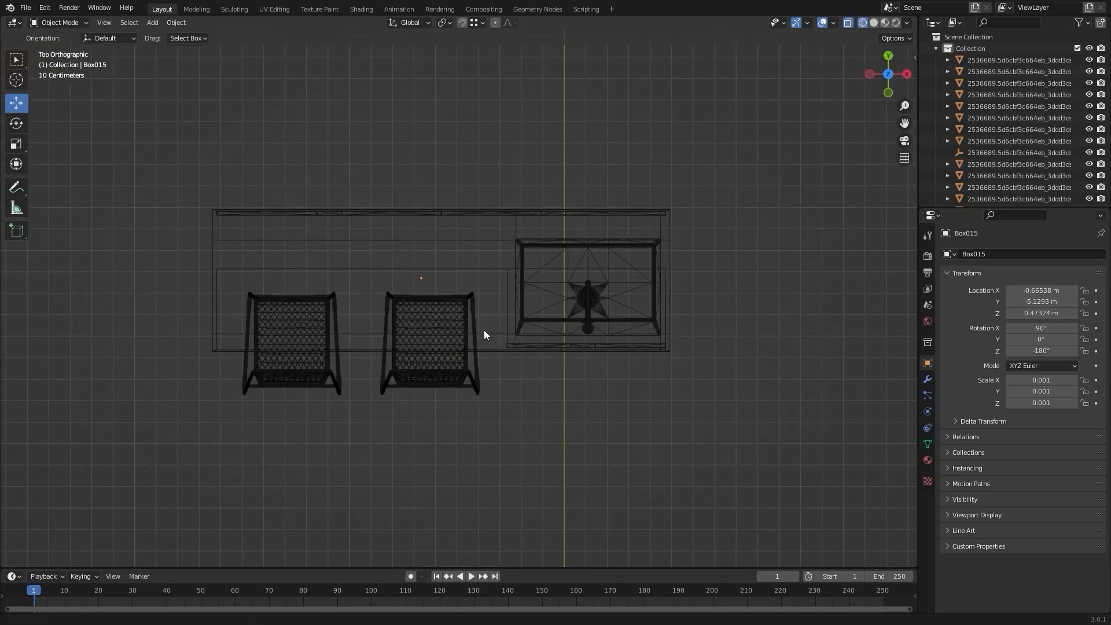
{"action": "left_click_drag", "start_coordinate": [122, 177], "coordinate": [796, 466]}
Export the selection to FBX as 14.1.fbx, limited to selected objects of mesh type
{"action": "key", "text": "F3"}
{"action": "left_click", "coordinate": [376, 210]}
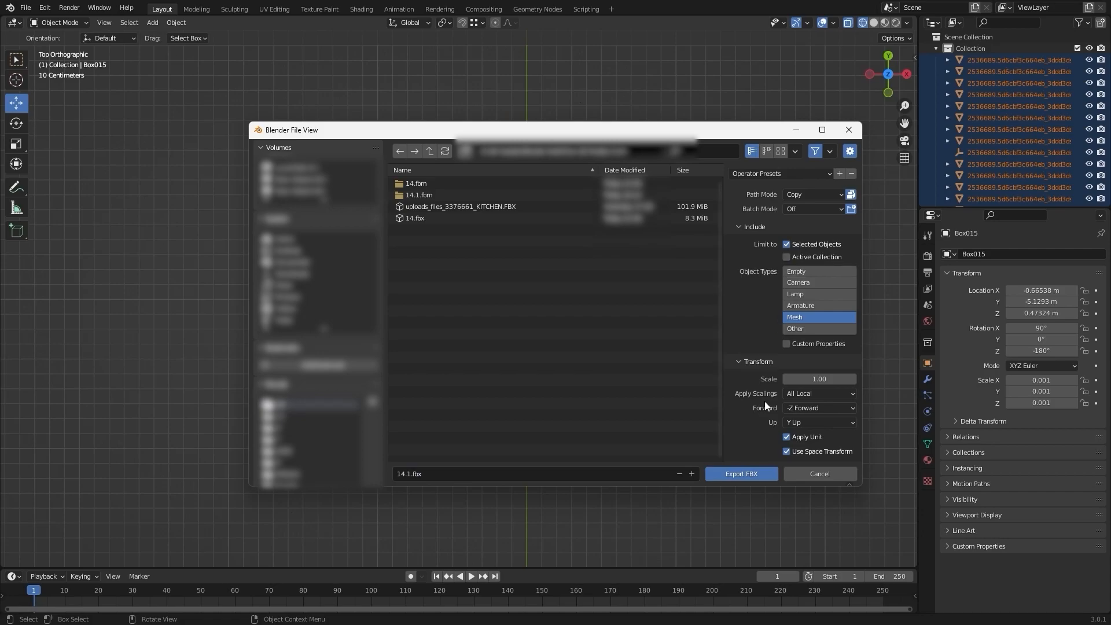
{"action": "left_click", "coordinate": [759, 472]}
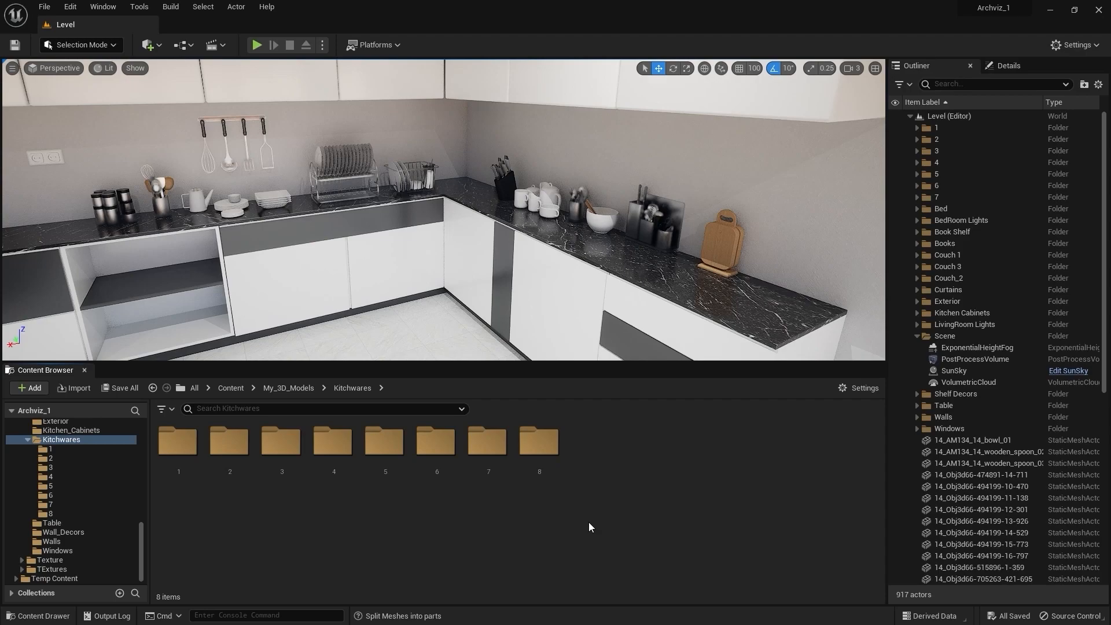
In Unreal Engine, create a folder named 9 inside Kitchwares and open it, with the kitchen floor in view
{"action": "right_click", "coordinate": [605, 493]}
{"action": "left_click", "coordinate": [619, 132]}
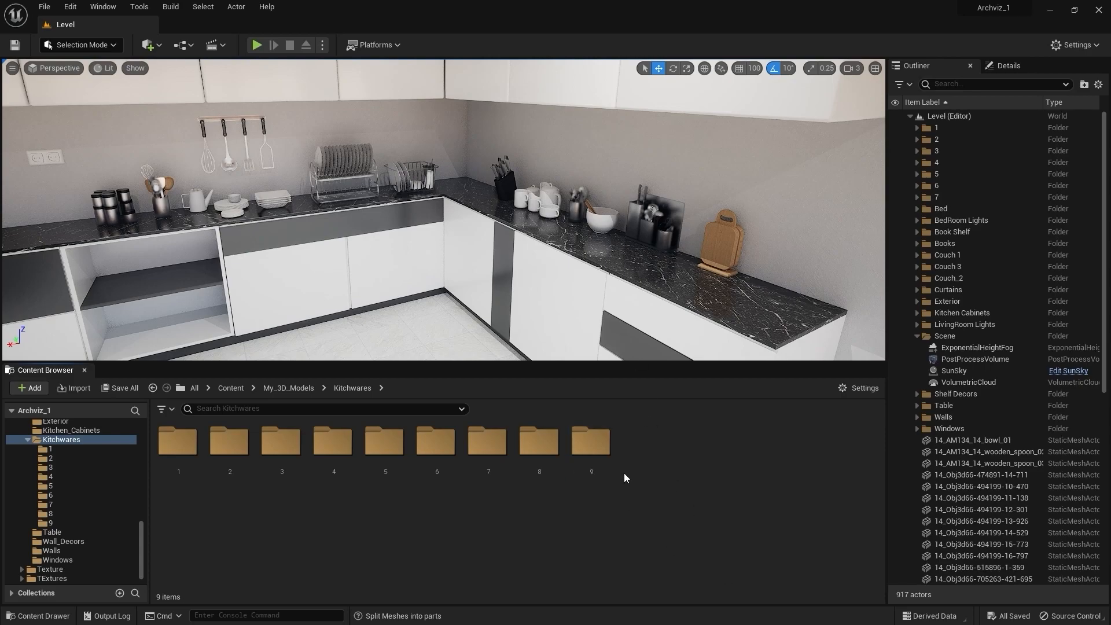
{"action": "double_click", "coordinate": [605, 453]}
{"action": "right_click_drag", "start_coordinate": [479, 288], "coordinate": [382, 352]}
Import all objects of the 14.1 FBX file into folder 9 and close the message log
{"action": "left_click", "coordinate": [73, 388]}
{"action": "left_click", "coordinate": [173, 129]}
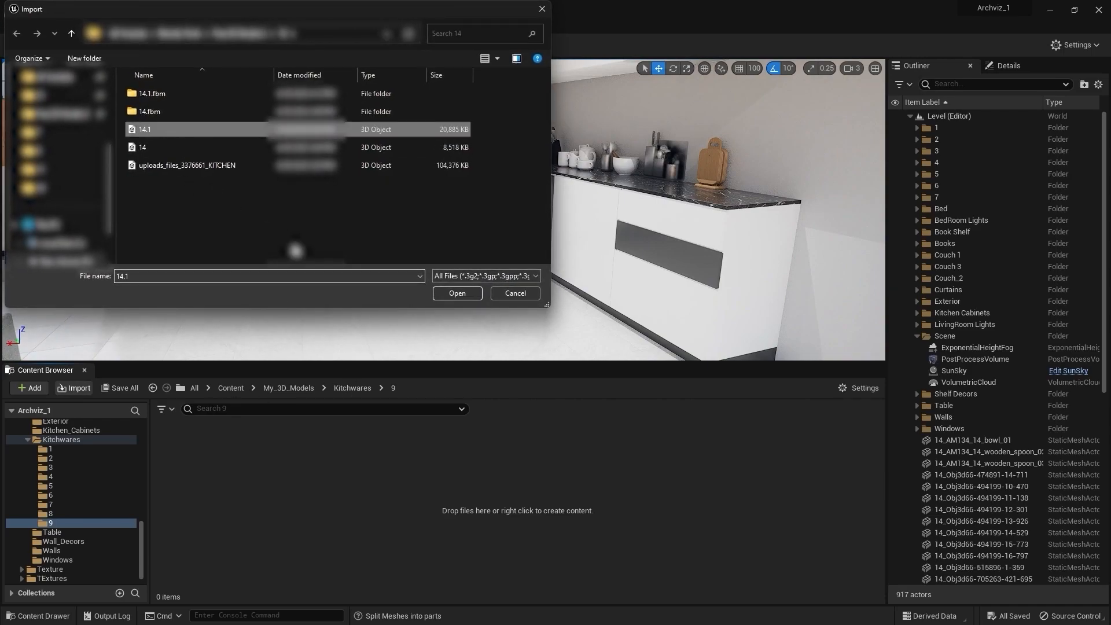
{"action": "left_click", "coordinate": [457, 293]}
{"action": "left_click", "coordinate": [515, 523]}
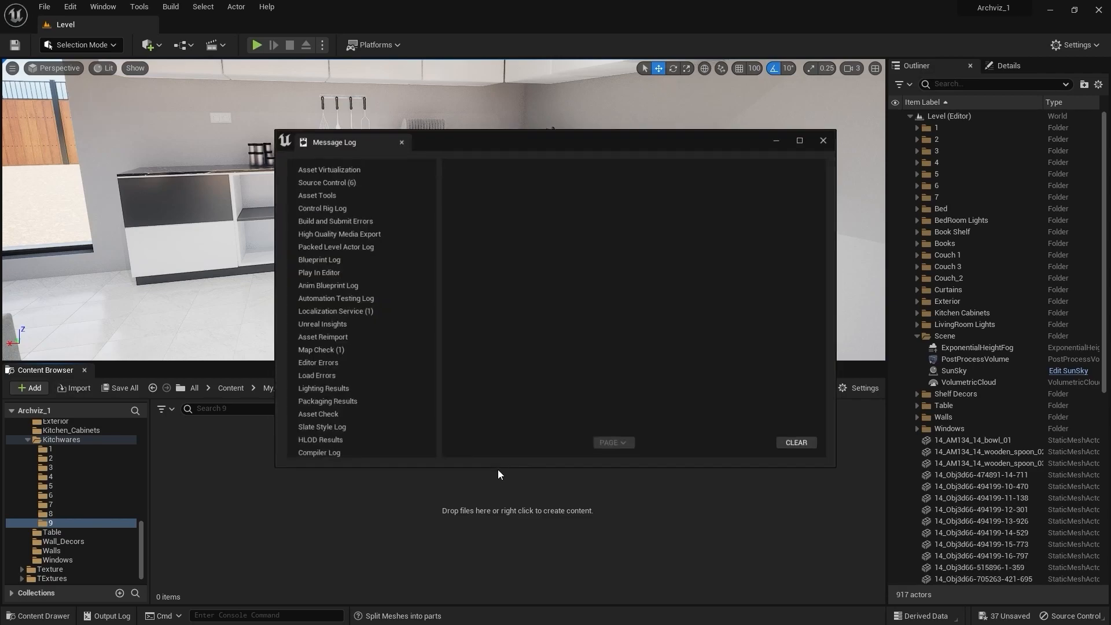
{"action": "left_click", "coordinate": [832, 136]}
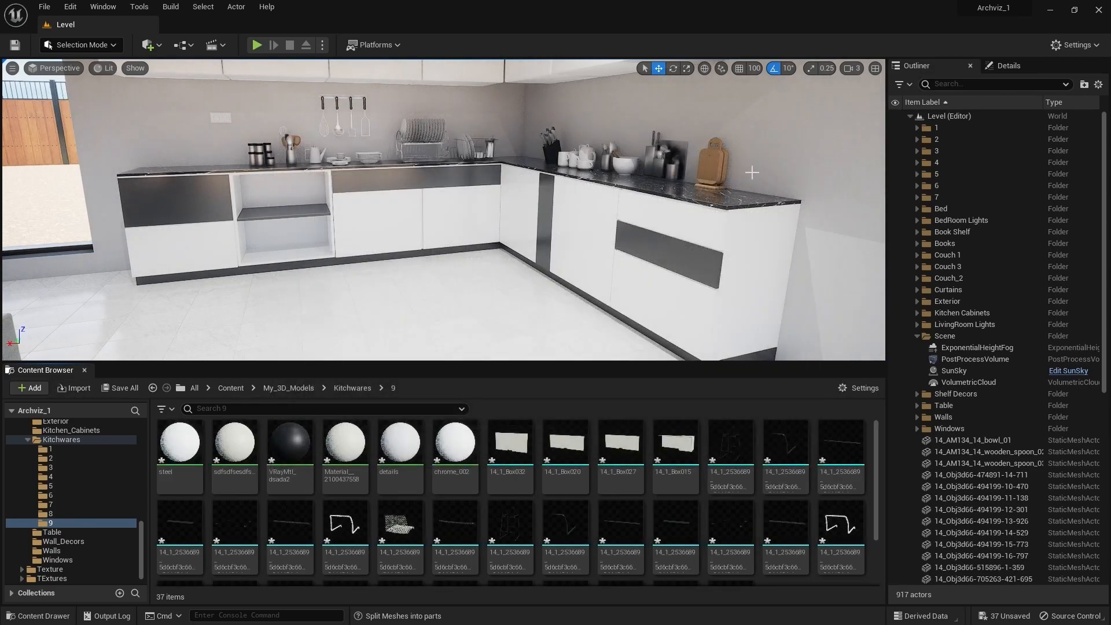
Save all unsaved project assets
{"action": "left_click", "coordinate": [1003, 614]}
{"action": "left_click", "coordinate": [665, 441]}
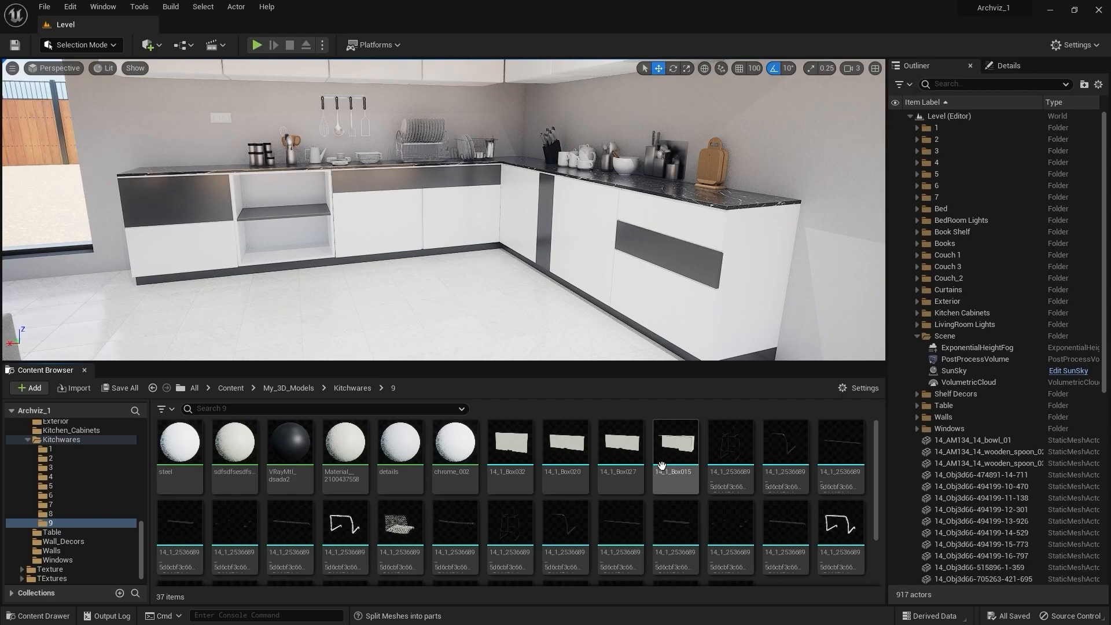
Move all the loose 14_ kitchenware actors into a new level folder named 8 and collapse the folder
{"action": "left_click", "coordinate": [949, 440]}
{"action": "scroll", "coordinate": [957, 435], "scroll_direction": "down", "scroll_amount": 4}
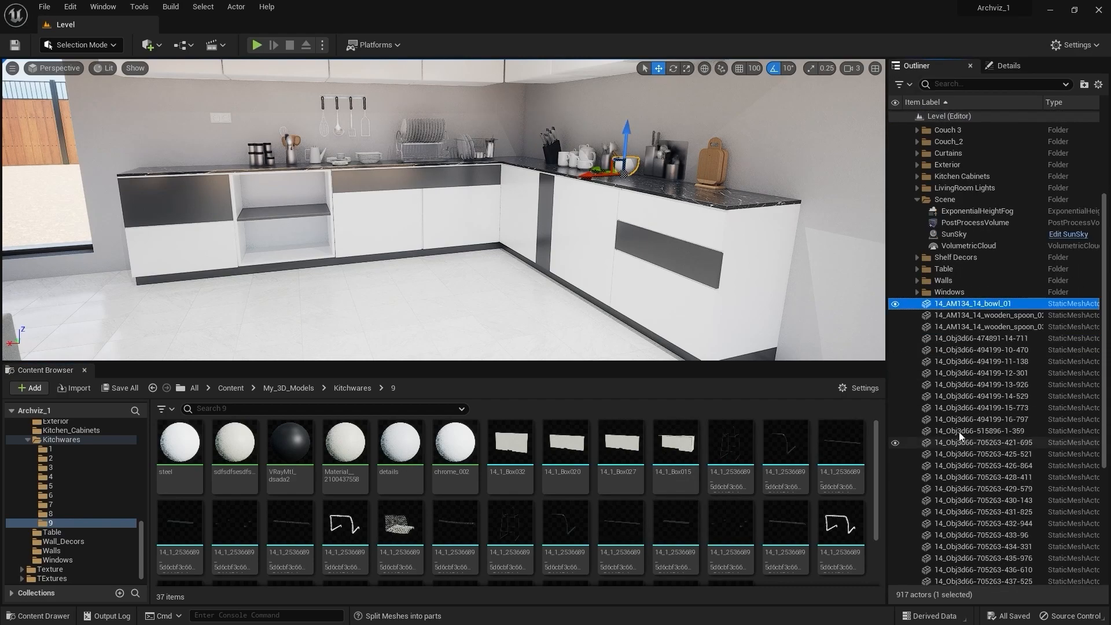
{"action": "left_click_drag", "start_coordinate": [1107, 285], "coordinate": [1110, 474]}
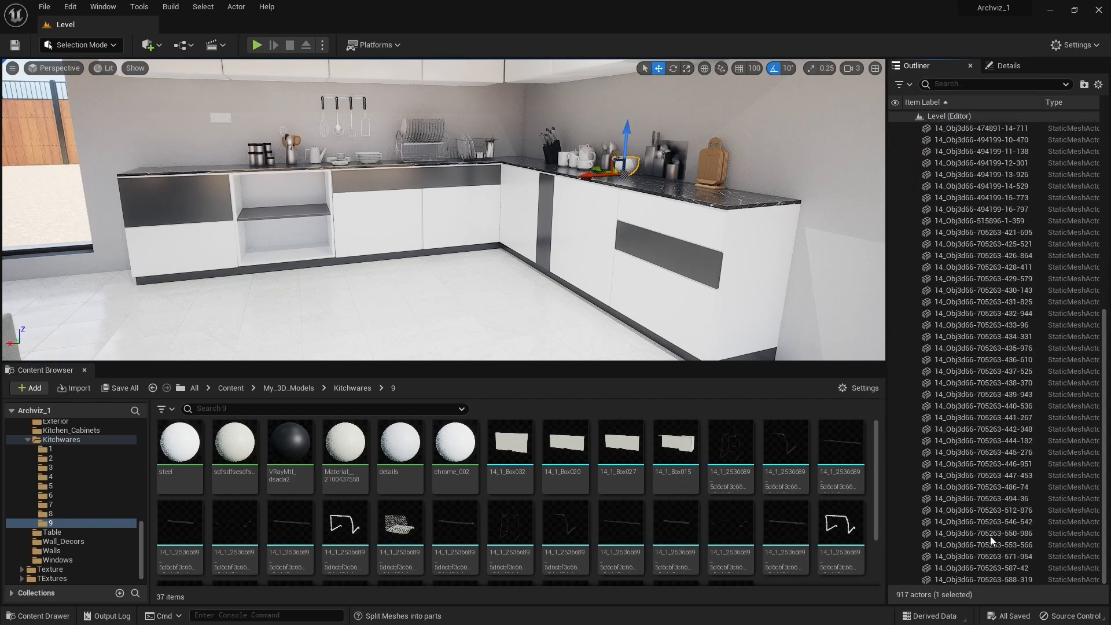
{"action": "left_click", "coordinate": [965, 579], "text": "shift"}
{"action": "right_click", "coordinate": [920, 410]}
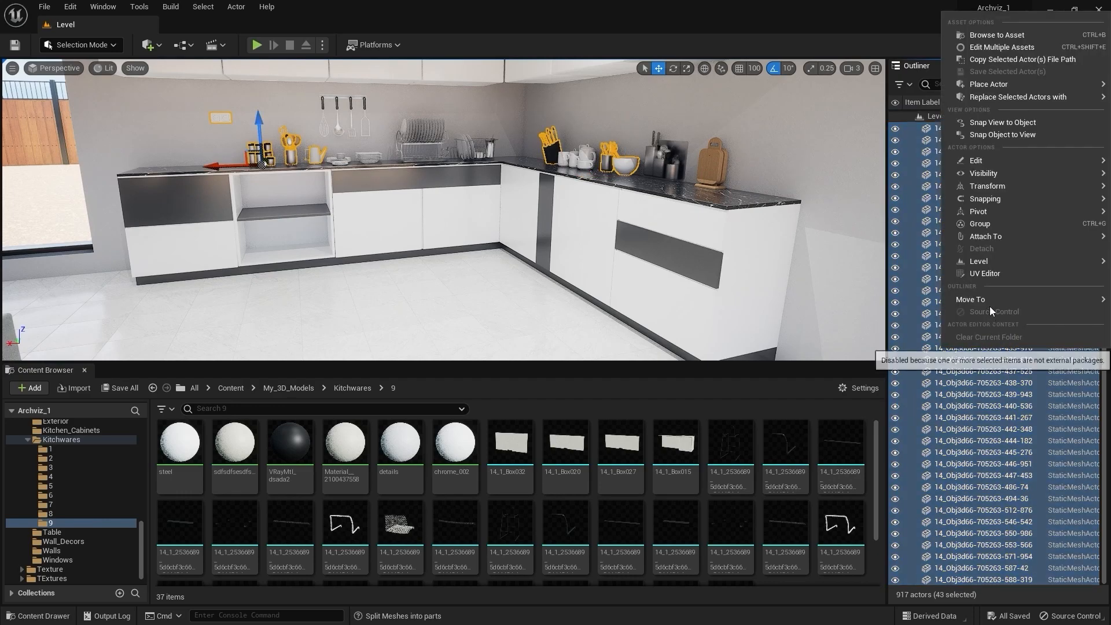
{"action": "mouse_move", "coordinate": [991, 300]}
{"action": "left_click", "coordinate": [901, 304]}
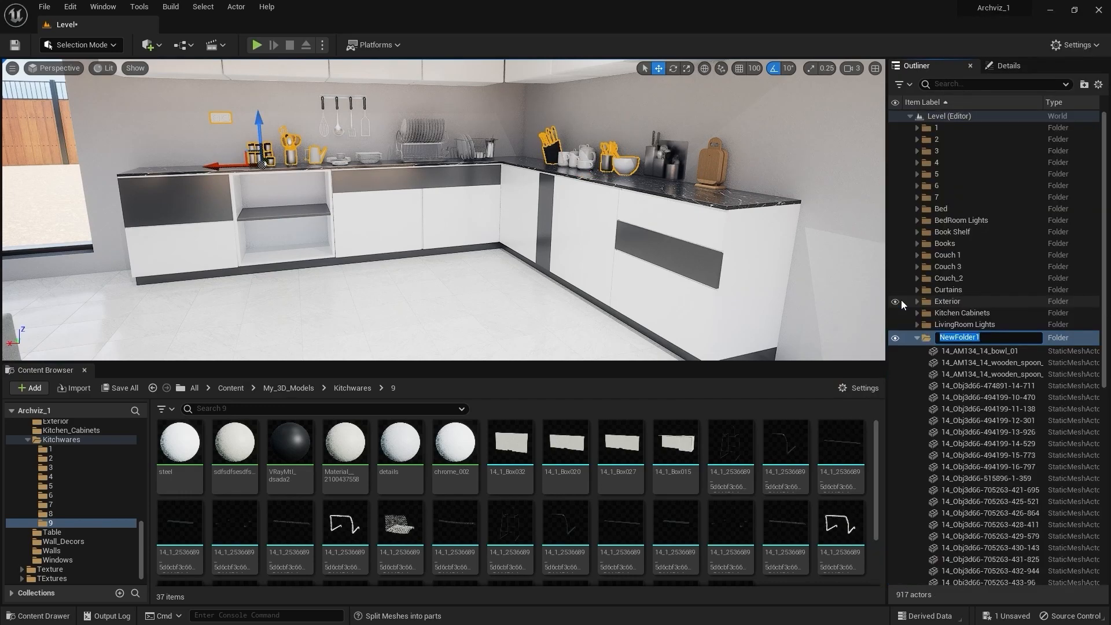
{"action": "type", "text": "8"}
{"action": "key", "text": "Return"}
{"action": "left_click", "coordinate": [918, 217]}
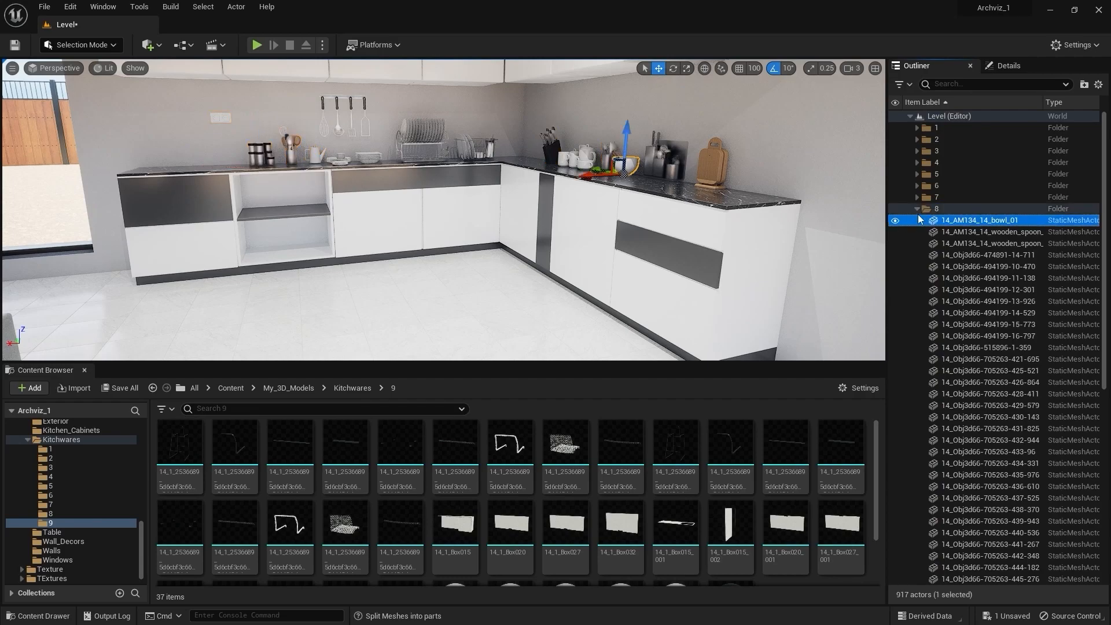
{"action": "left_click", "coordinate": [917, 211]}
Select all 31 static meshes in content folder 9 and place them together in the level
{"action": "left_click", "coordinate": [999, 506]}
{"action": "left_click", "coordinate": [176, 457]}
{"action": "scroll", "coordinate": [289, 510], "scroll_direction": "down", "scroll_amount": 2}
{"action": "left_click", "coordinate": [399, 531], "text": "shift"}
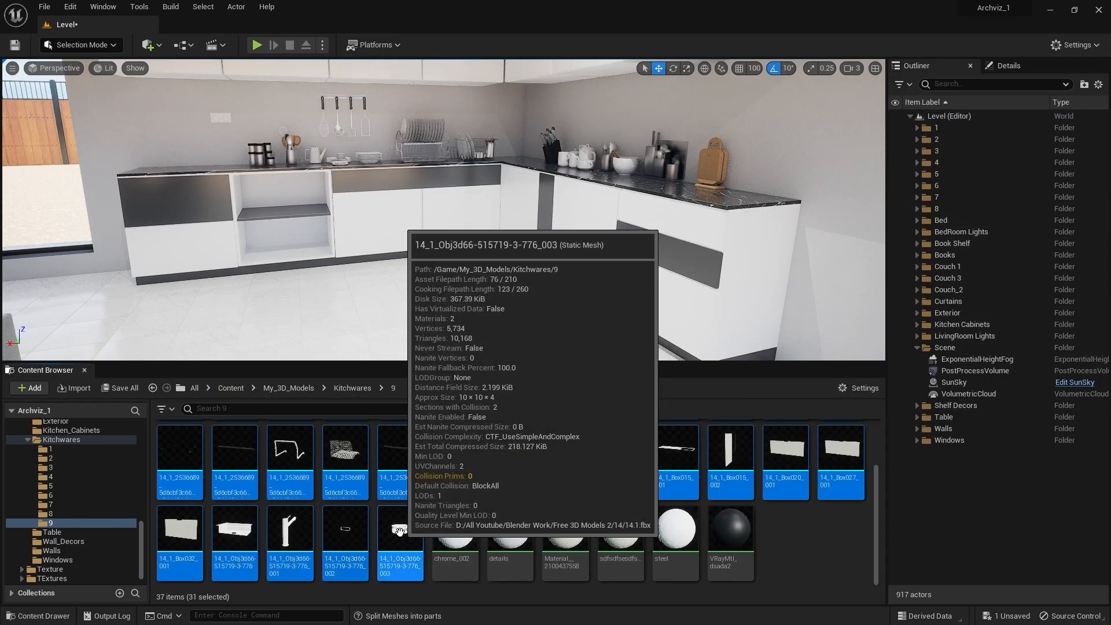
{"action": "left_click_drag", "start_coordinate": [347, 515], "coordinate": [335, 281]}
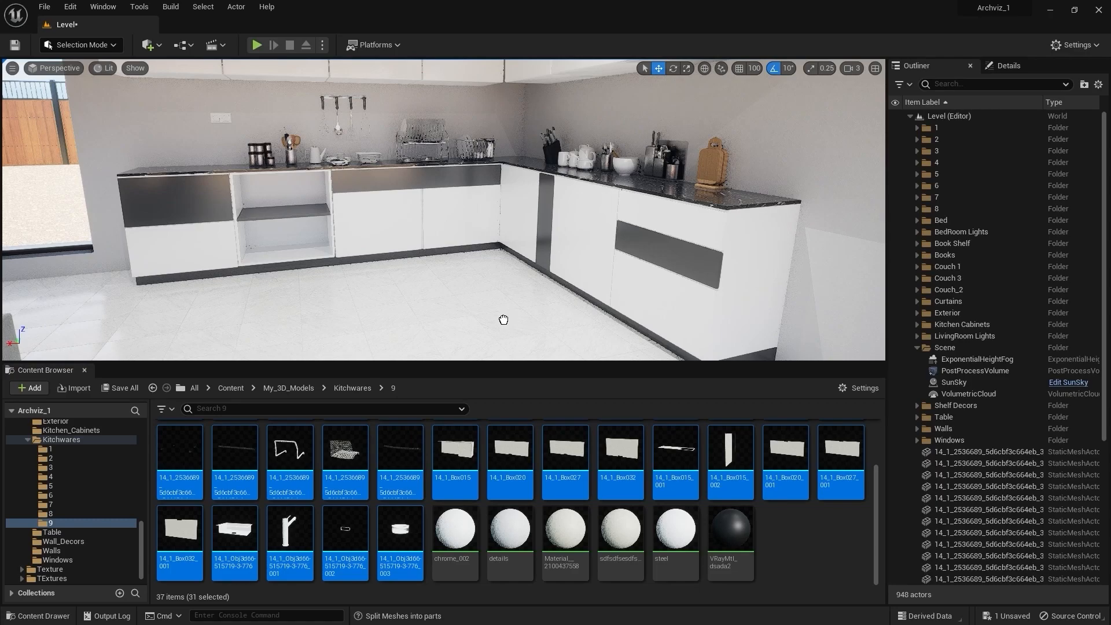
Move the placed island and bar stools from outside the building into the kitchen in front of the cabinets
{"action": "key", "text": "f"}
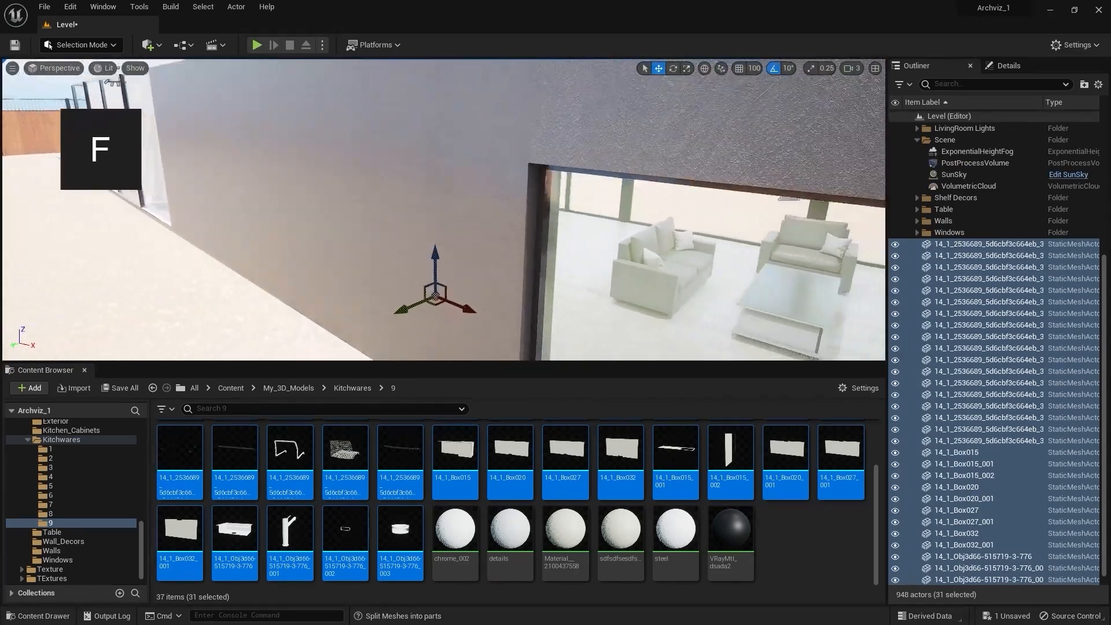
{"action": "right_click_drag", "start_coordinate": [443, 210], "coordinate": [353, 213]}
{"action": "right_click_drag", "start_coordinate": [513, 277], "coordinate": [501, 277]}
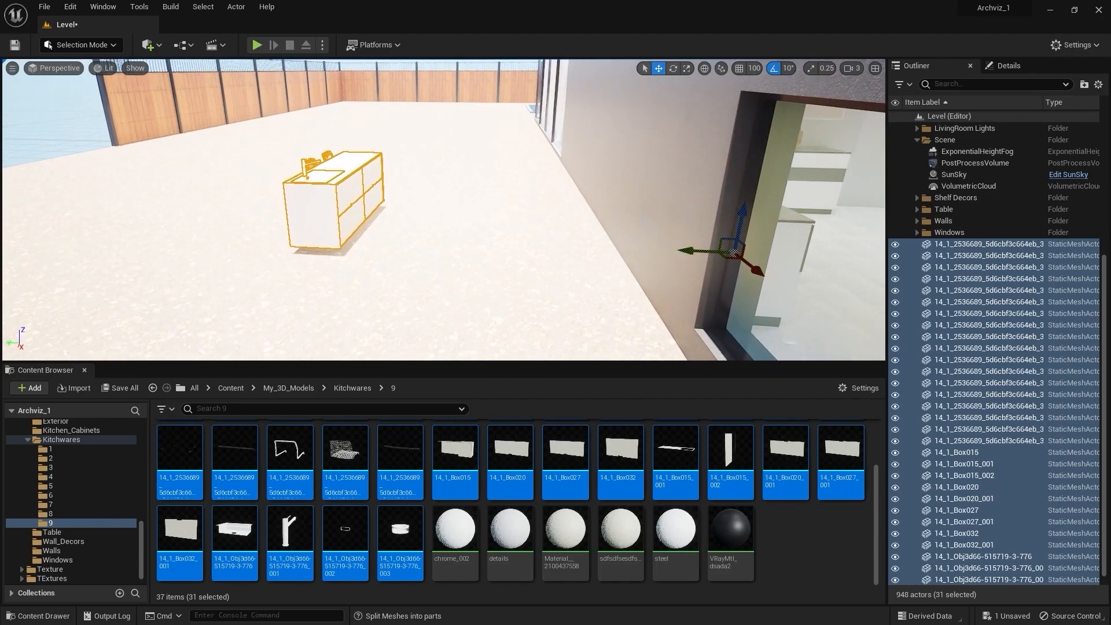
{"action": "left_click_drag", "start_coordinate": [677, 253], "coordinate": [967, 263], "text": "shift"}
{"action": "right_click_drag", "start_coordinate": [608, 226], "coordinate": [282, 195]}
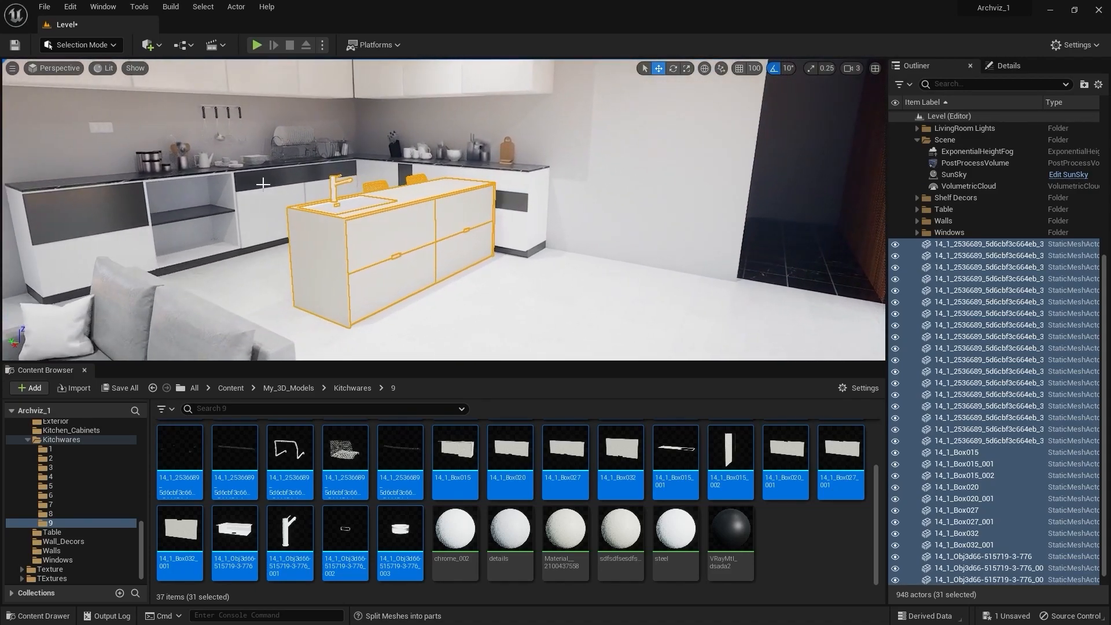
In Modeling mode, set the pivot of all island parts to the assembly's base with Edit Pivot, and return to Selection mode
{"action": "left_click", "coordinate": [89, 45]}
{"action": "left_click", "coordinate": [98, 110]}
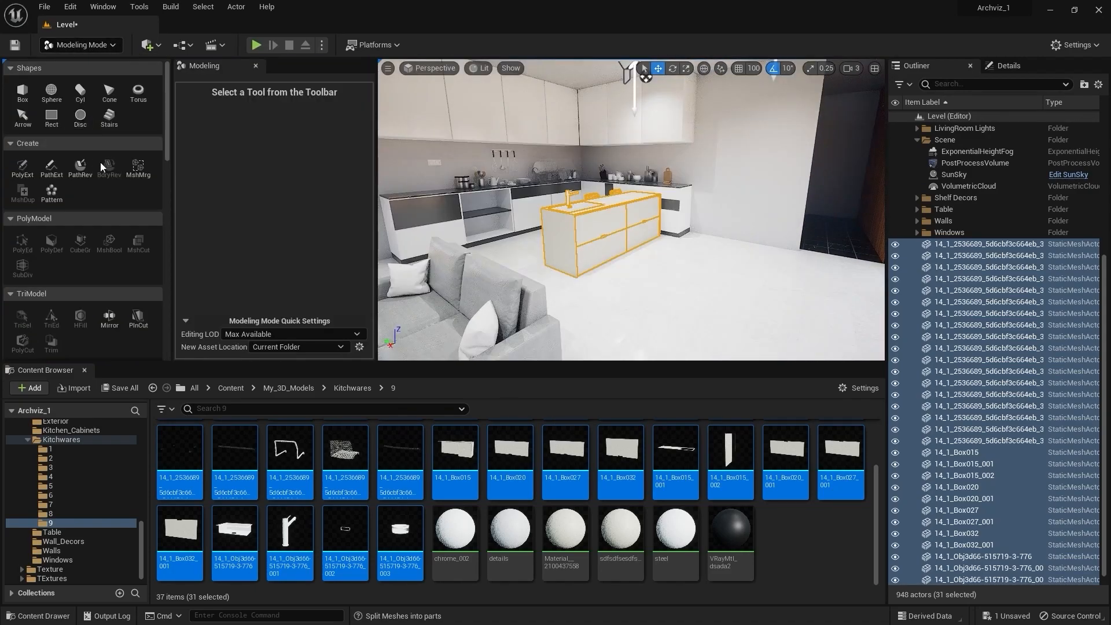
{"action": "scroll", "coordinate": [65, 221], "scroll_direction": "down", "scroll_amount": 2}
{"action": "left_click", "coordinate": [80, 244]}
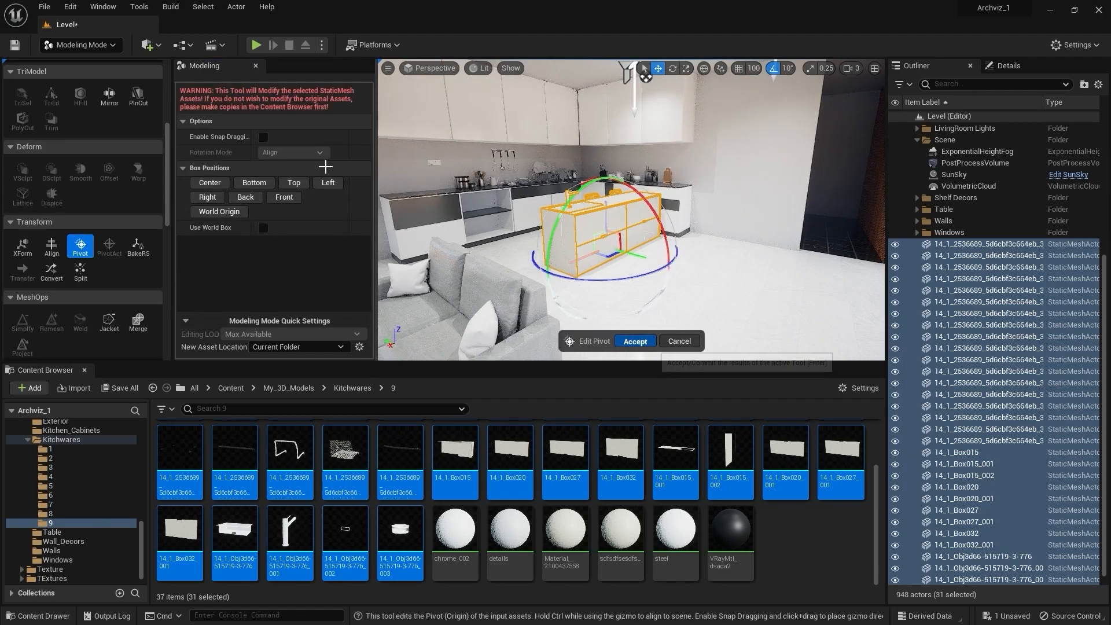
{"action": "key", "text": "Return"}
{"action": "left_click", "coordinate": [84, 45]}
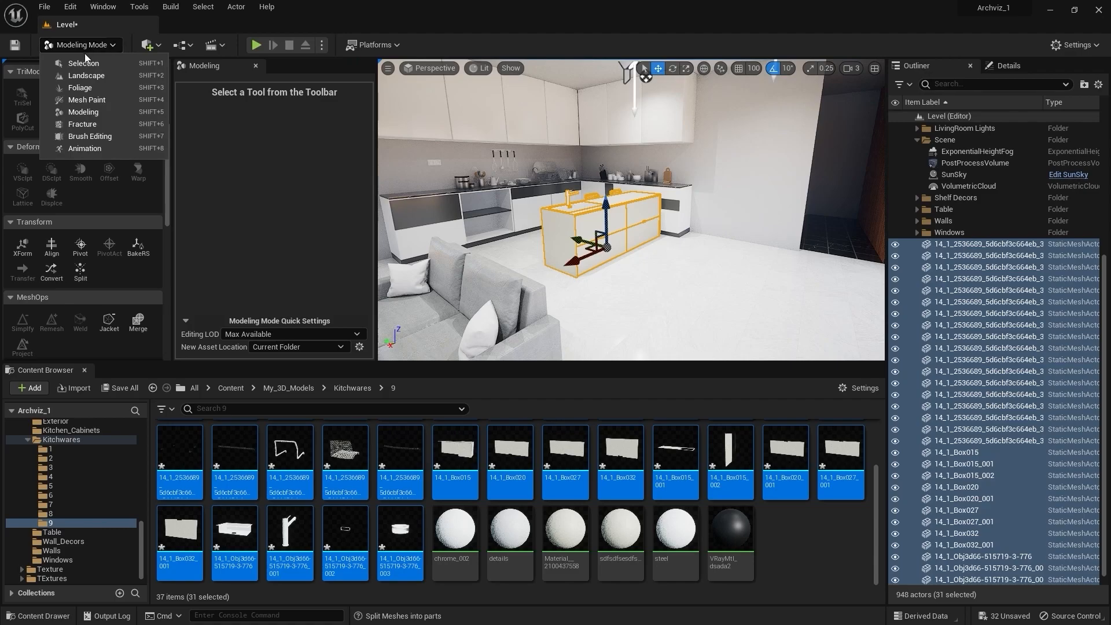
{"action": "left_click", "coordinate": [86, 63]}
Rotate the island assembly so its stools face away from the wall cabinets, and position it on the floor parallel to the long cabinet run
{"action": "right_click_drag", "start_coordinate": [431, 322], "coordinate": [337, 262]}
{"action": "left_click_drag", "start_coordinate": [321, 259], "coordinate": [275, 266]}
{"action": "mouse_move", "coordinate": [450, 310]}
{"action": "right_mouse_down"}
{"action": "mouse_move", "coordinate": [347, 260]}
{"action": "mouse_move", "coordinate": [474, 341]}
{"action": "mouse_move", "coordinate": [454, 318]}
{"action": "right_mouse_up"}
{"action": "key", "text": "e"}
{"action": "left_click_drag", "start_coordinate": [395, 292], "coordinate": [532, 289]}
{"action": "right_click_drag", "start_coordinate": [501, 246], "coordinate": [468, 239]}
{"action": "left_click_drag", "start_coordinate": [383, 250], "coordinate": [432, 259]}
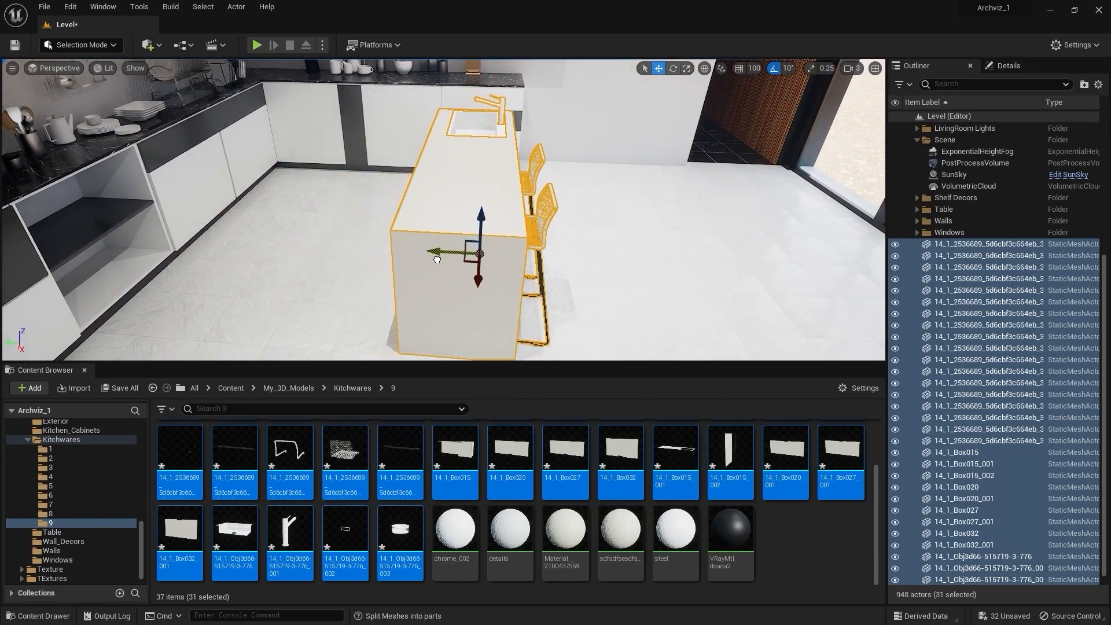
{"action": "right_click_drag", "start_coordinate": [415, 265], "coordinate": [307, 265]}
{"action": "left_click_drag", "start_coordinate": [397, 231], "coordinate": [380, 234]}
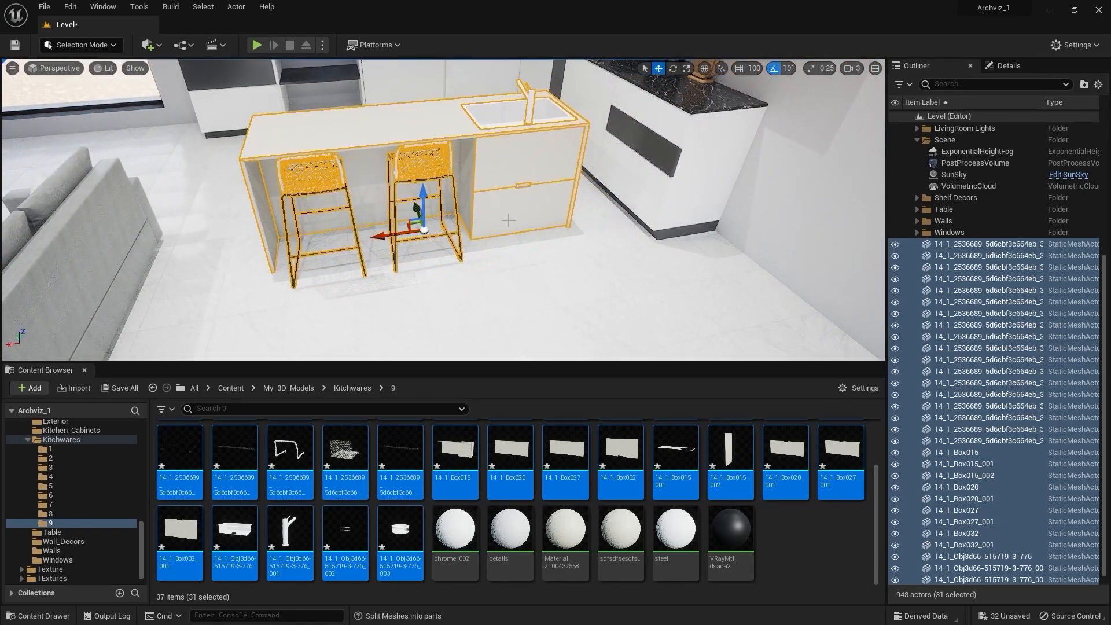
Deselect the island, select the dark vertical cabinet panel and locate its material Kitchen_Cabinets_Inst1 among the project assets
{"action": "key", "text": "Escape"}
{"action": "right_click_drag", "start_coordinate": [505, 220], "coordinate": [394, 127]}
{"action": "left_click", "coordinate": [394, 127]}
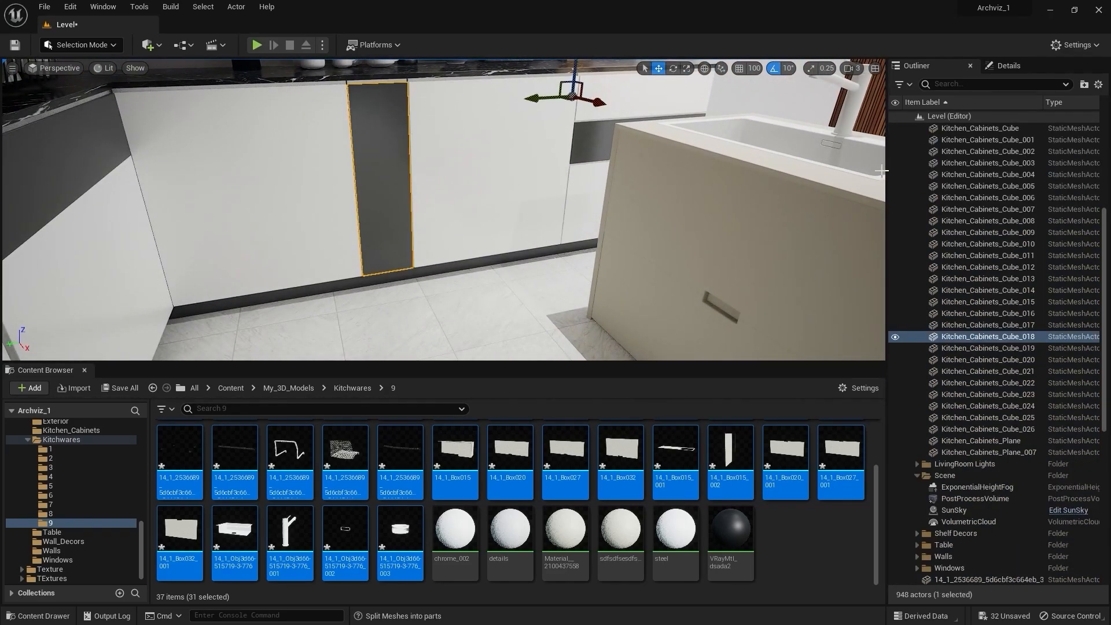
{"action": "left_click", "coordinate": [1009, 65]}
{"action": "left_click", "coordinate": [1037, 410]}
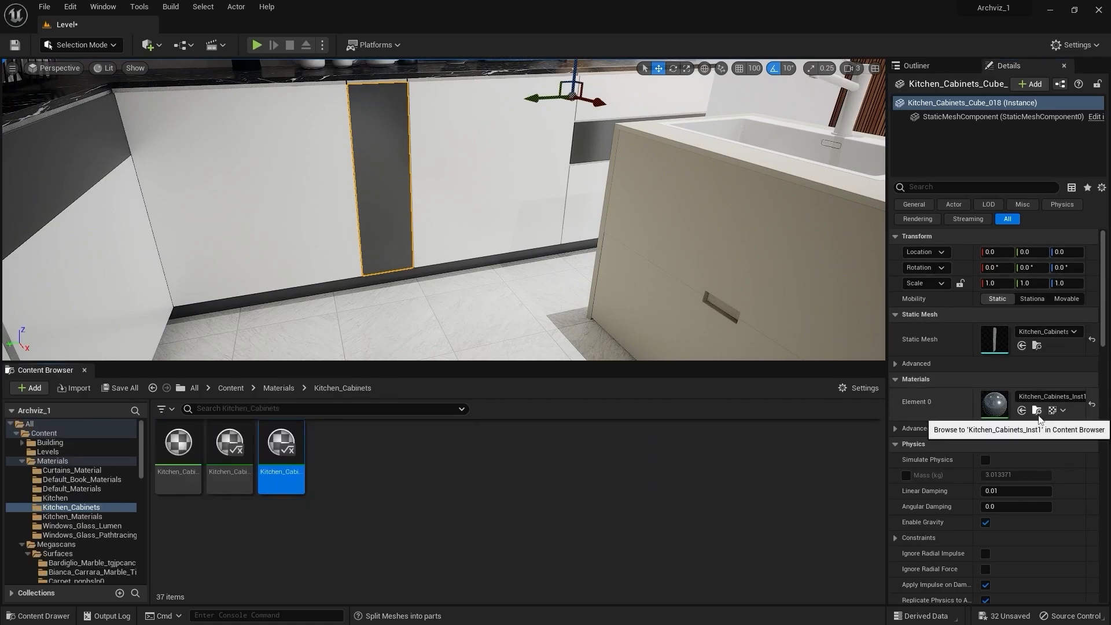
Apply Kitchen_Cabinets_Inst1 to the upper drawer fronts on the island's cabinet side and Kitchen_Cabinets_Inst to the lower ones
{"action": "mouse_move", "coordinate": [546, 253]}
{"action": "right_mouse_down"}
{"action": "mouse_move", "coordinate": [654, 258]}
{"action": "mouse_move", "coordinate": [532, 237]}
{"action": "right_mouse_up"}
{"action": "left_click_drag", "start_coordinate": [298, 433], "coordinate": [440, 208]}
{"action": "right_click_drag", "start_coordinate": [389, 287], "coordinate": [446, 312]}
{"action": "left_click_drag", "start_coordinate": [226, 438], "coordinate": [510, 283]}
{"action": "left_click_drag", "start_coordinate": [229, 443], "coordinate": [273, 254]}
{"action": "left_click_drag", "start_coordinate": [278, 433], "coordinate": [475, 164]}
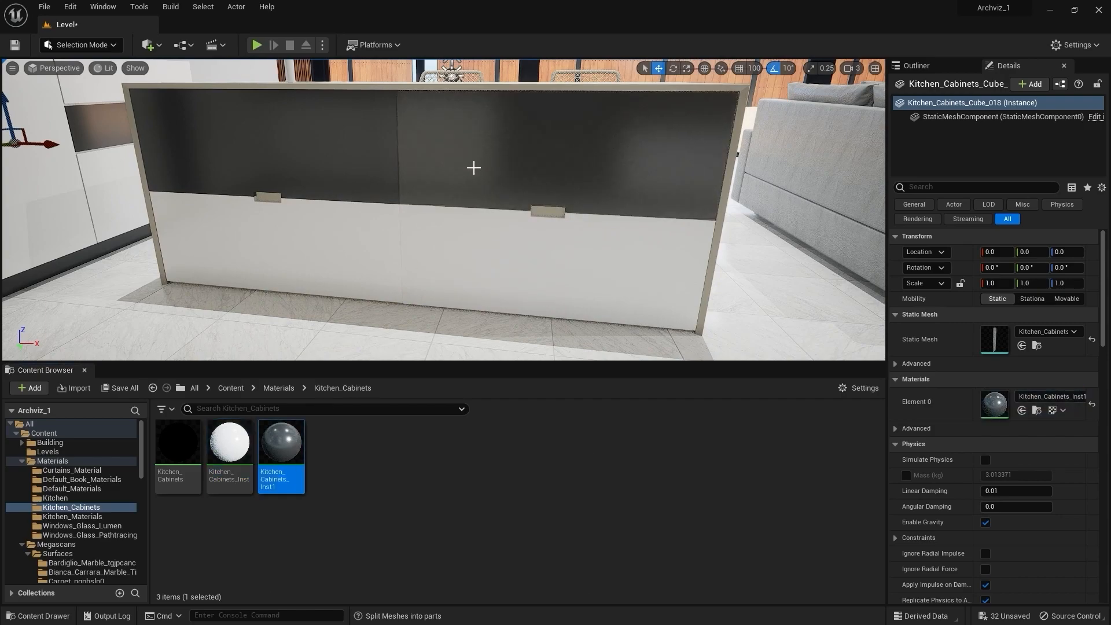
Rearrange the drawer fronts in a checker pattern, with Kitchen_Cabinets_Inst1 on upper right and lower left and Kitchen_Cabinets_Inst on the other two
{"action": "left_click_drag", "start_coordinate": [280, 443], "coordinate": [434, 261]}
{"action": "left_click_drag", "start_coordinate": [252, 426], "coordinate": [265, 150]}
{"action": "left_click_drag", "start_coordinate": [281, 443], "coordinate": [294, 403]}
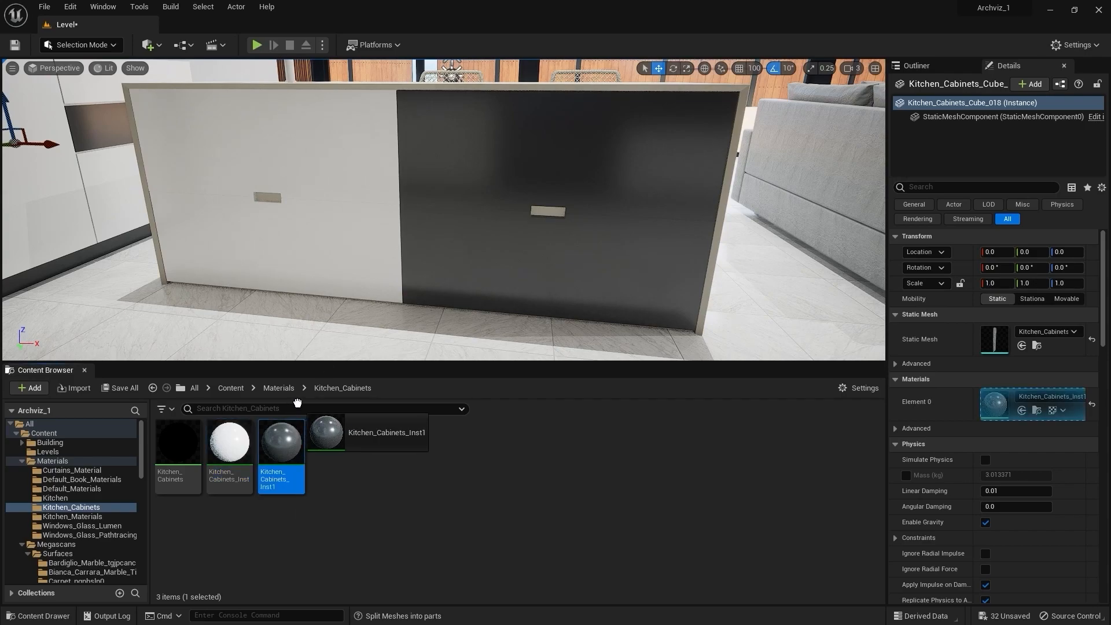
{"action": "left_click_drag", "start_coordinate": [297, 402], "coordinate": [278, 255]}
{"action": "left_click_drag", "start_coordinate": [229, 442], "coordinate": [558, 257]}
On the stool side, apply Kitchen_Cabinets_Inst1 to the upper drawer front and Kitchen_Cabinets_Inst to the lower front and the panel behind the stools
{"action": "right_click_drag", "start_coordinate": [559, 257], "coordinate": [665, 172]}
{"action": "key", "text": "Escape"}
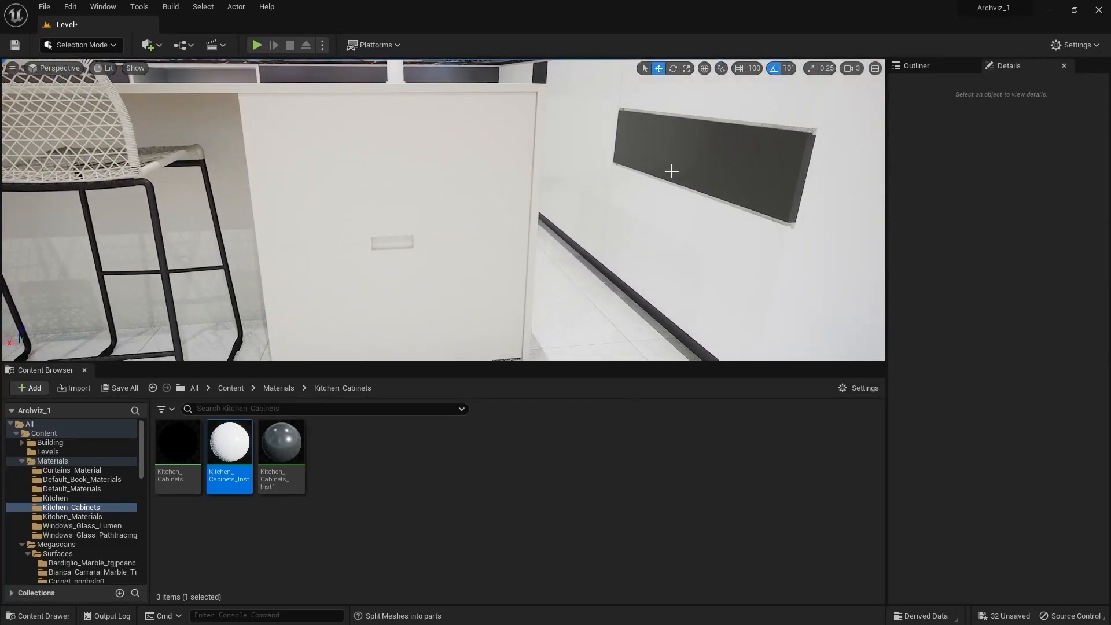
{"action": "left_click_drag", "start_coordinate": [275, 443], "coordinate": [347, 191]}
{"action": "left_click_drag", "start_coordinate": [230, 443], "coordinate": [338, 294]}
{"action": "right_click_drag", "start_coordinate": [519, 207], "coordinate": [486, 203]}
{"action": "left_click_drag", "start_coordinate": [228, 434], "coordinate": [196, 274]}
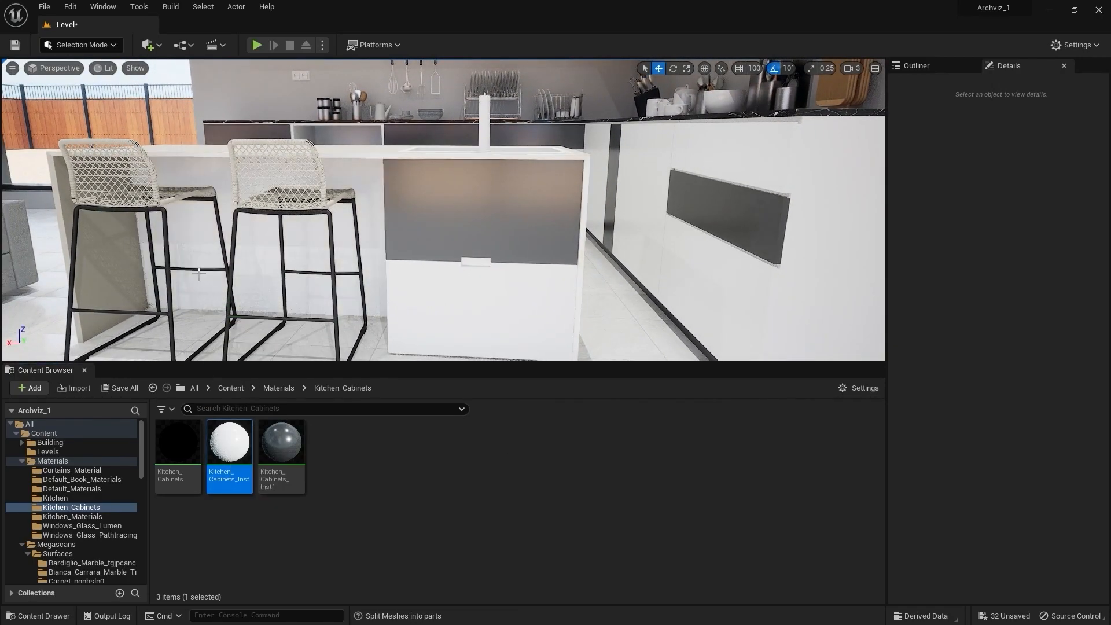
Locate the Nero Marquina marble material used on the wall cabinets' countertop and apply it to the island's countertop
{"action": "scroll", "coordinate": [469, 251], "scroll_direction": "down", "scroll_amount": 3}
{"action": "right_click_drag", "start_coordinate": [469, 251], "coordinate": [585, 258]}
{"action": "left_click", "coordinate": [440, 184]}
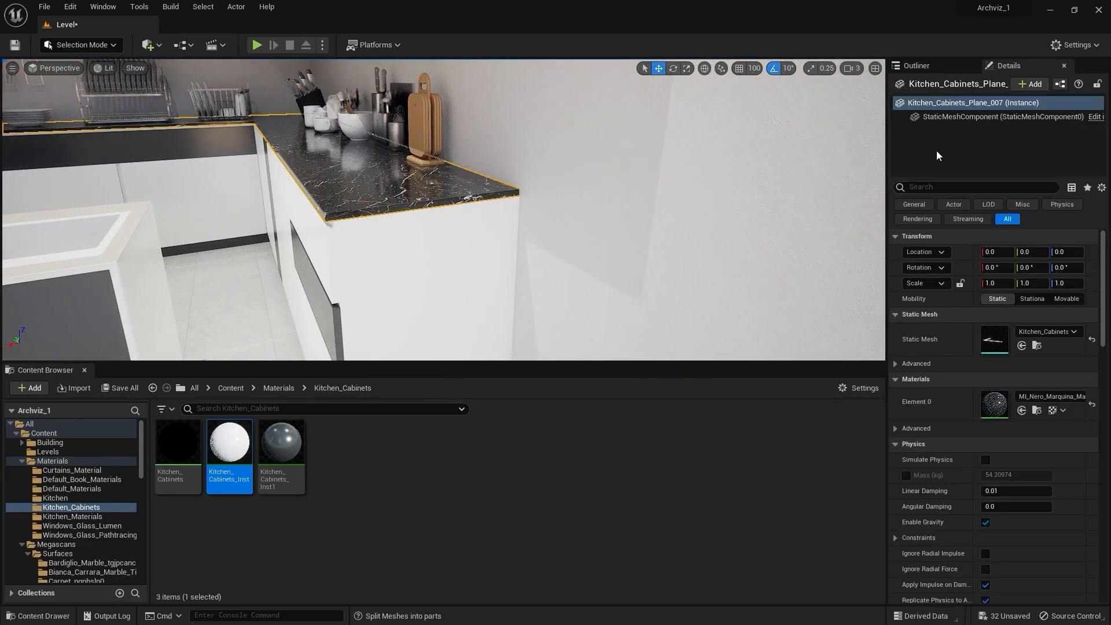
{"action": "left_click", "coordinate": [1037, 410]}
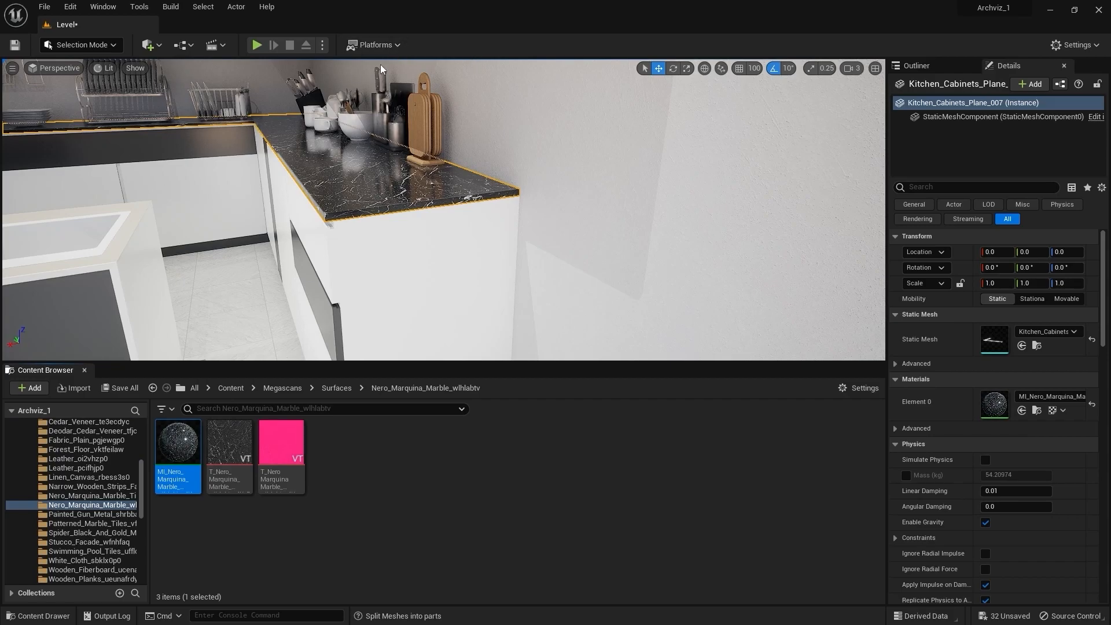
{"action": "right_click_drag", "start_coordinate": [448, 184], "coordinate": [443, 249]}
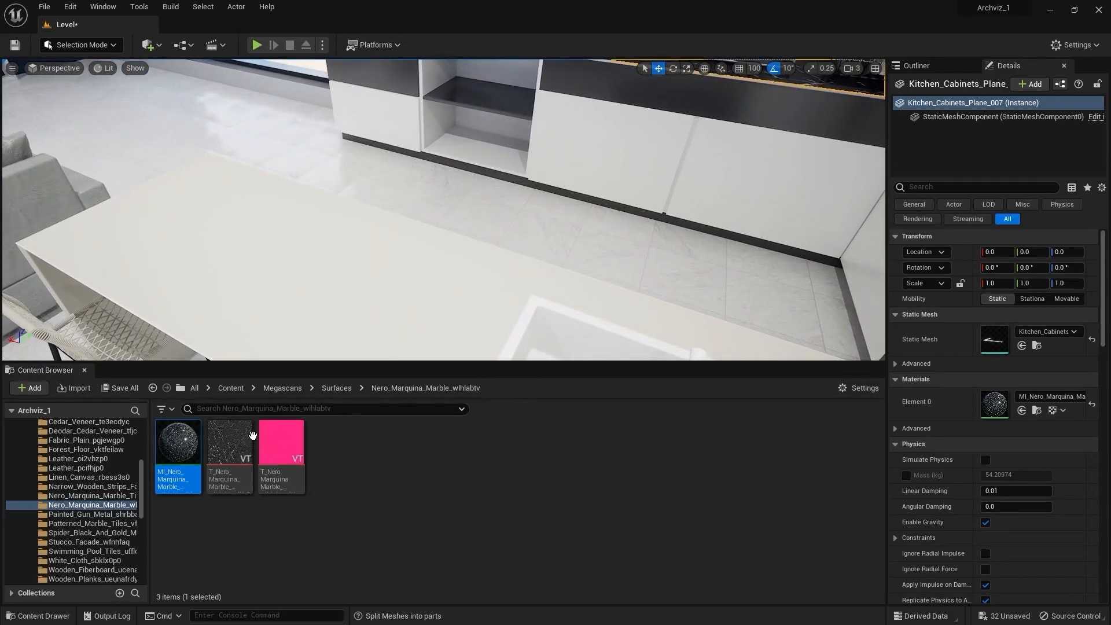
{"action": "left_click_drag", "start_coordinate": [184, 451], "coordinate": [404, 261]}
{"action": "mouse_move", "coordinate": [405, 260]}
{"action": "right_mouse_down"}
{"action": "mouse_move", "coordinate": [486, 255]}
{"action": "mouse_move", "coordinate": [394, 260]}
{"action": "right_mouse_up"}
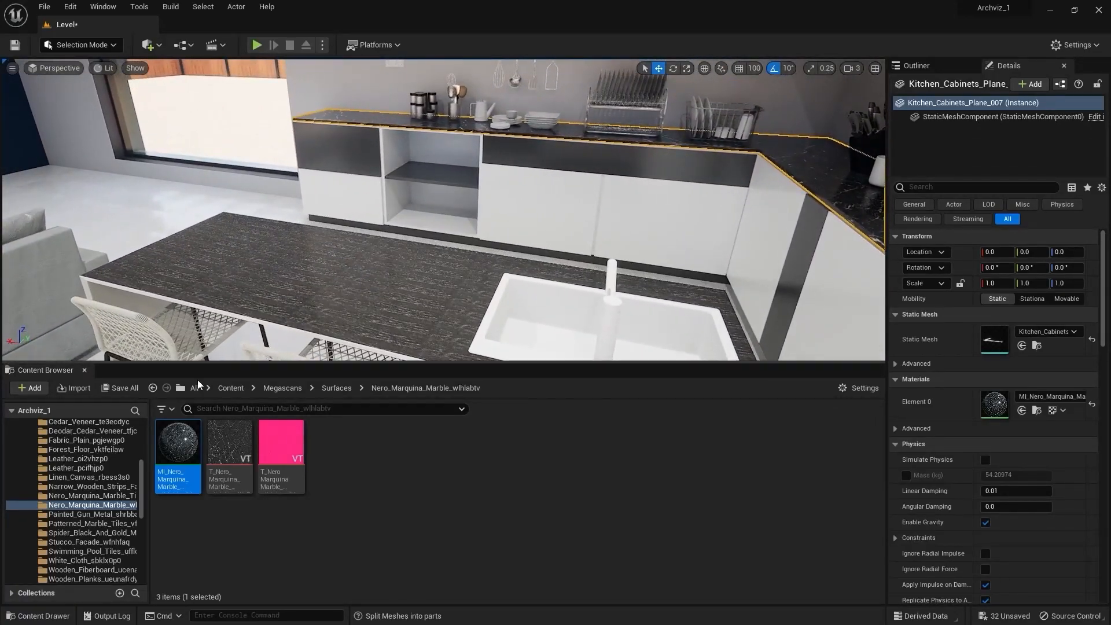
Open the Nero Marquina marble material instance and set Tiling X to 0.5 and Tiling Y to 1
{"action": "double_click", "coordinate": [174, 438]}
{"action": "left_click", "coordinate": [813, 265]}
{"action": "type", "text": "1"}
{"action": "left_click", "coordinate": [822, 285]}
{"action": "left_click", "coordinate": [822, 285]}
{"action": "type", "text": "1"}
{"action": "key", "text": "Return"}
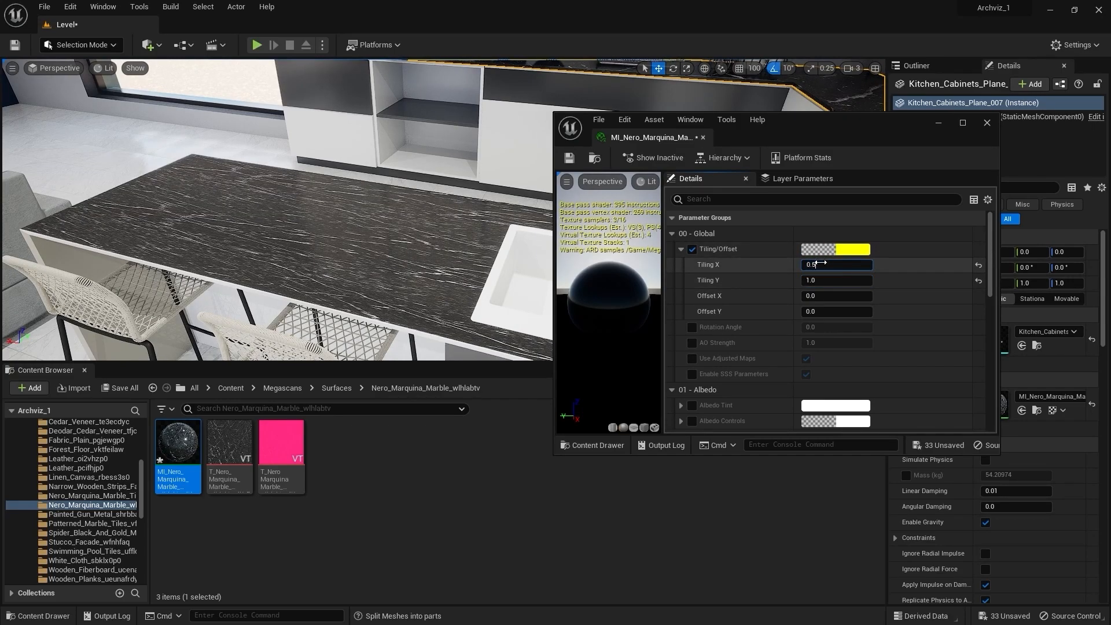
Try the marble's Tiling Y at 0 and 0.5, and raise it to about 2.79
{"action": "left_click", "coordinate": [822, 280]}
{"action": "type", "text": "0"}
{"action": "key", "text": "Return"}
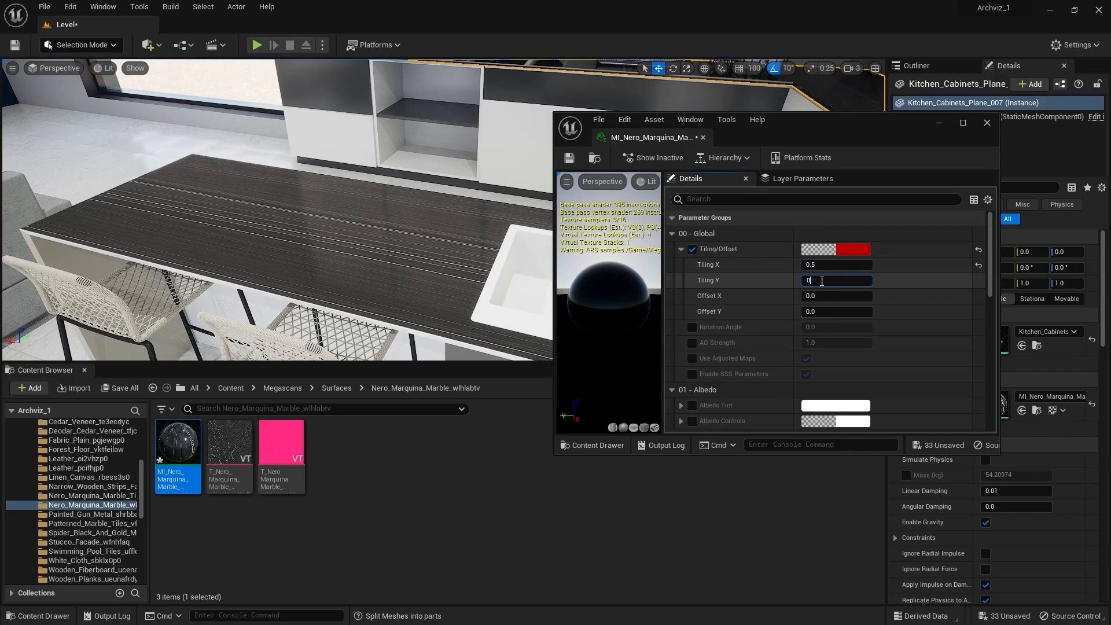
{"action": "type", "text": "0.5"}
{"action": "key", "text": "Return"}
{"action": "left_click", "coordinate": [874, 285]}
{"action": "left_click_drag", "start_coordinate": [837, 282], "coordinate": [912, 283]}
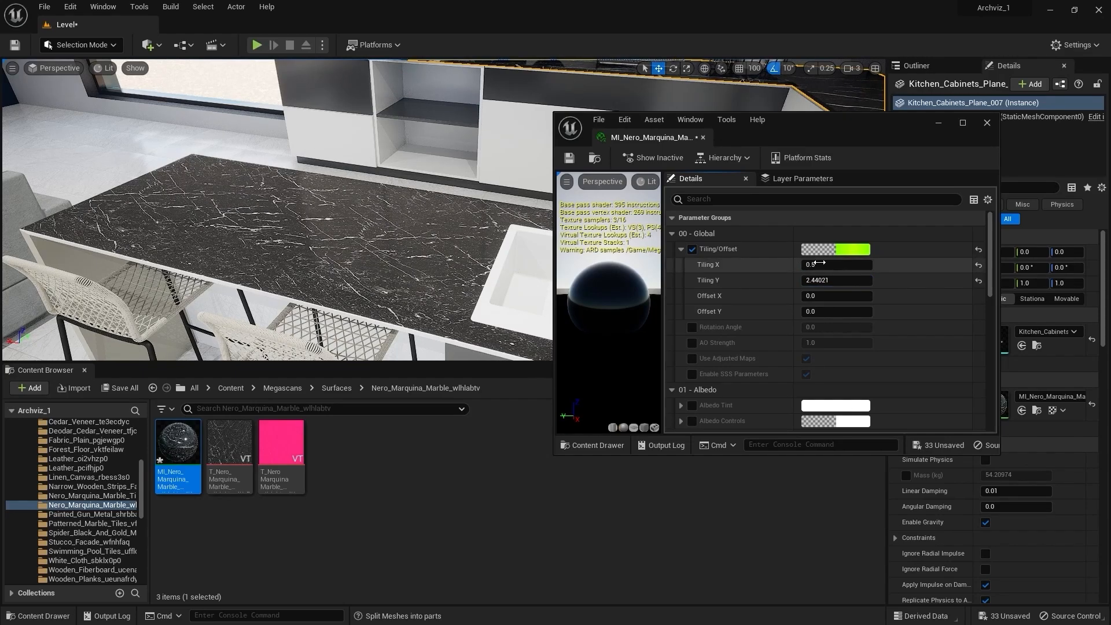
{"action": "left_click_drag", "start_coordinate": [839, 280], "coordinate": [862, 281]}
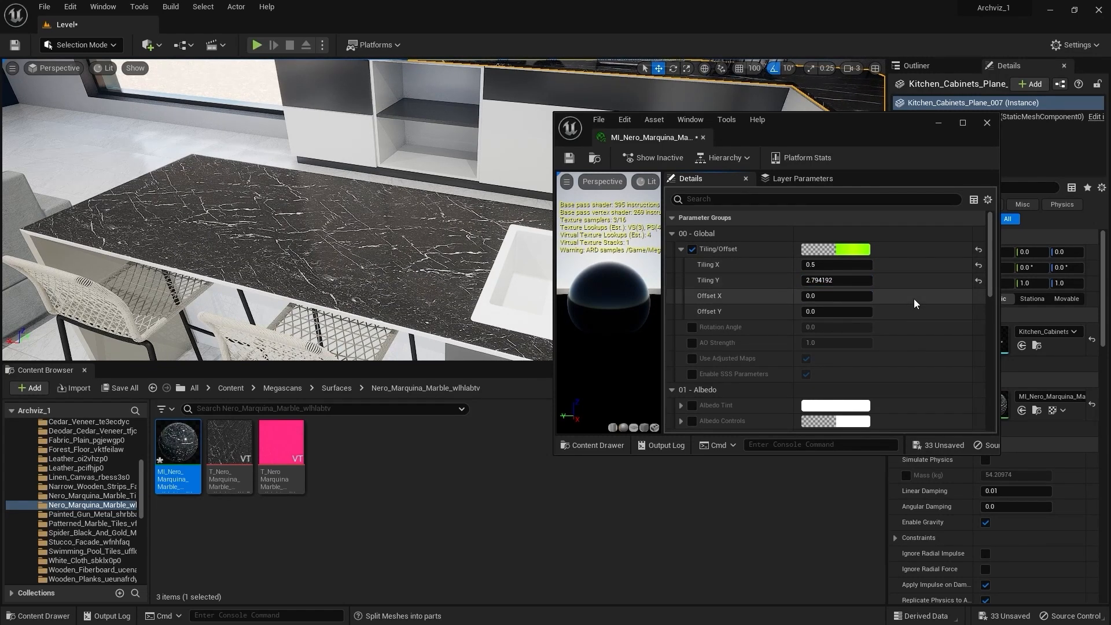
Enable the marble's Albedo Controls and increase Contrast to about 2.25
{"action": "scroll", "coordinate": [827, 334], "scroll_direction": "down", "scroll_amount": 5}
{"action": "scroll", "coordinate": [747, 339], "scroll_direction": "down", "scroll_amount": 1}
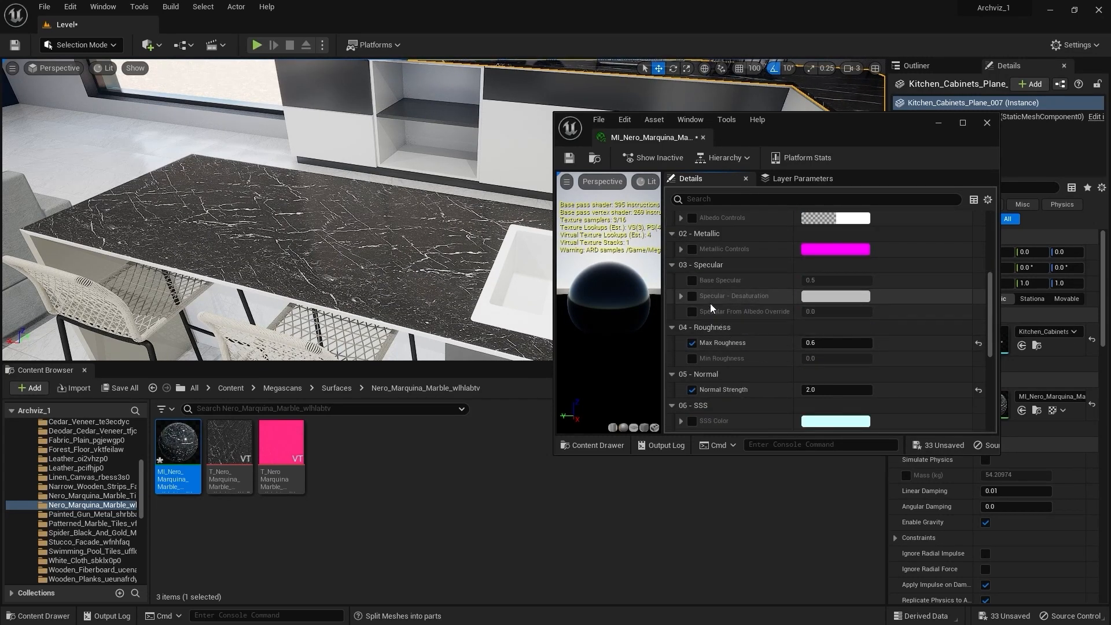
{"action": "scroll", "coordinate": [718, 305], "scroll_direction": "up", "scroll_amount": 3}
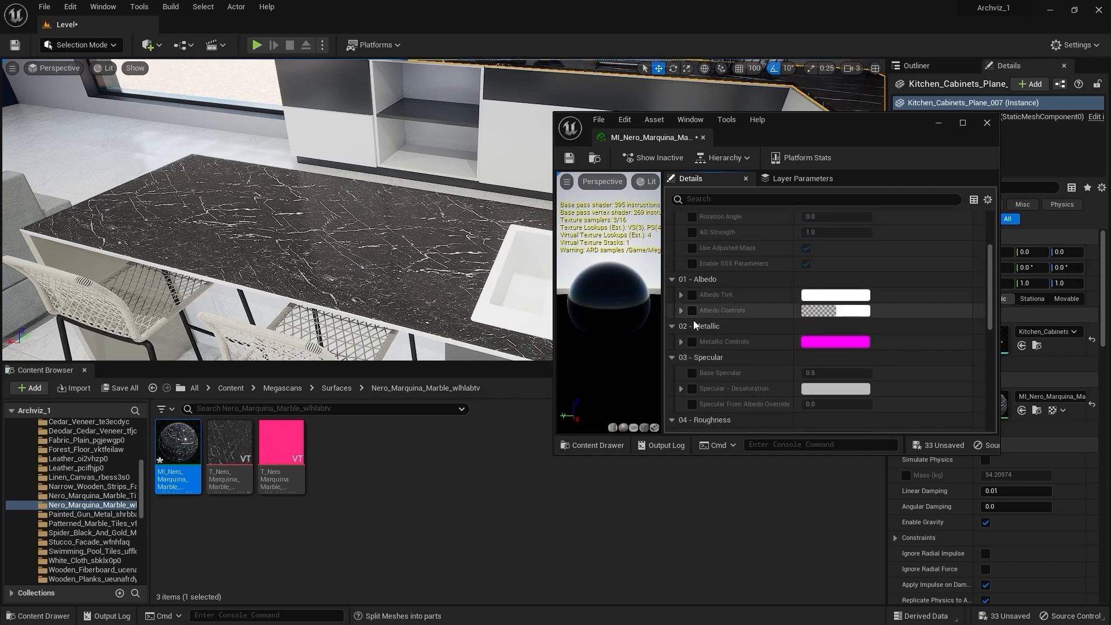
{"action": "left_click", "coordinate": [692, 310]}
{"action": "left_click", "coordinate": [681, 310]}
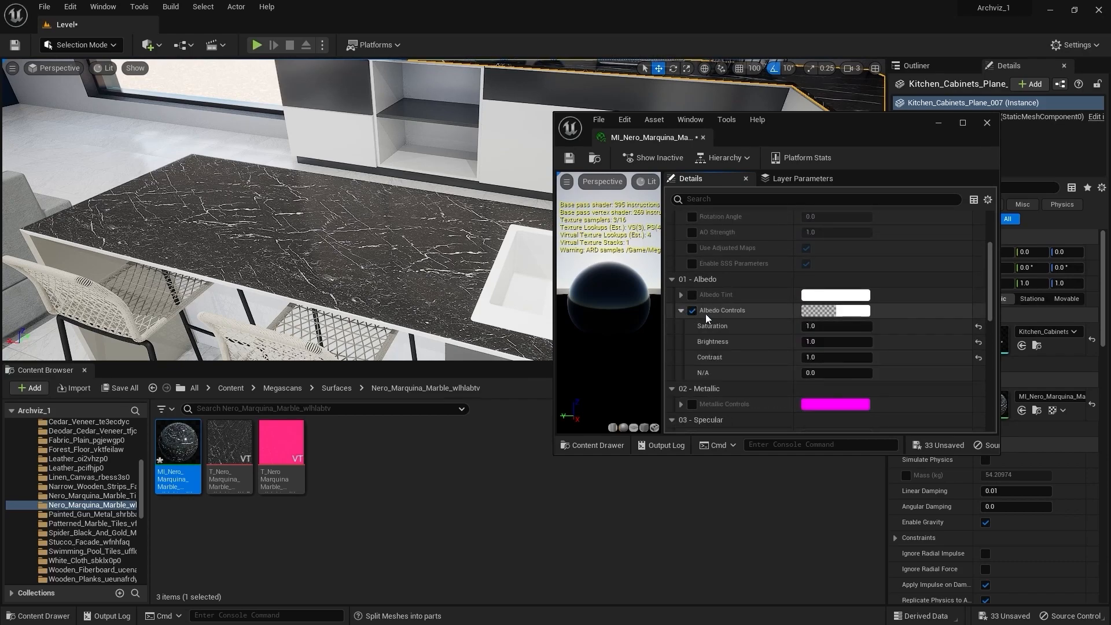
{"action": "scroll", "coordinate": [810, 301], "scroll_direction": "down", "scroll_amount": 3}
{"action": "left_click_drag", "start_coordinate": [819, 301], "coordinate": [862, 301]}
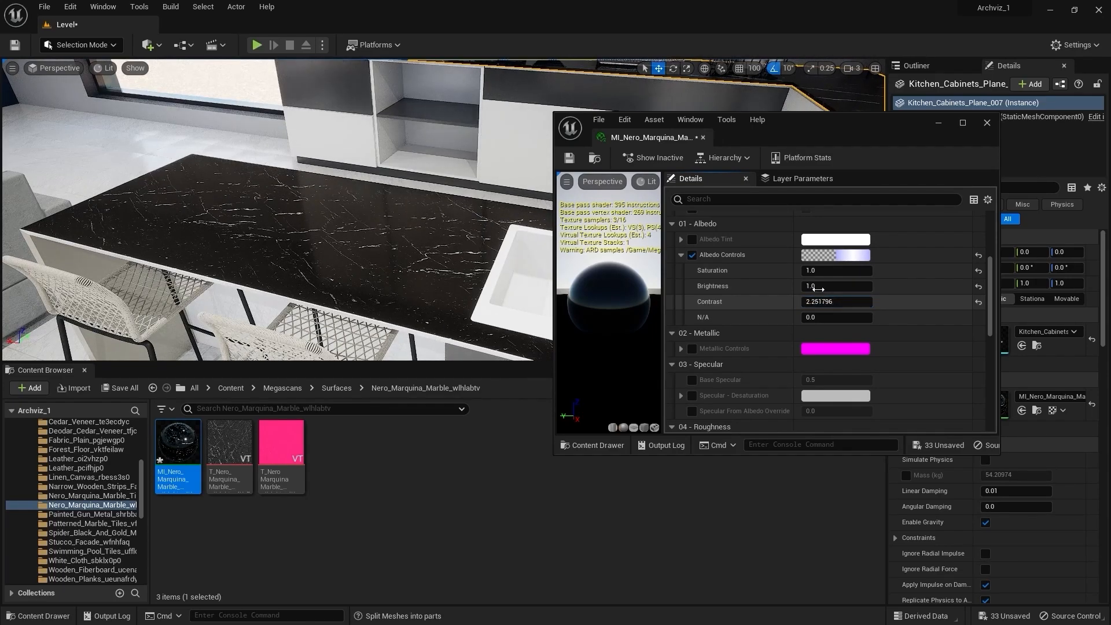
{"action": "scroll", "coordinate": [839, 289], "scroll_direction": "down", "scroll_amount": 10}
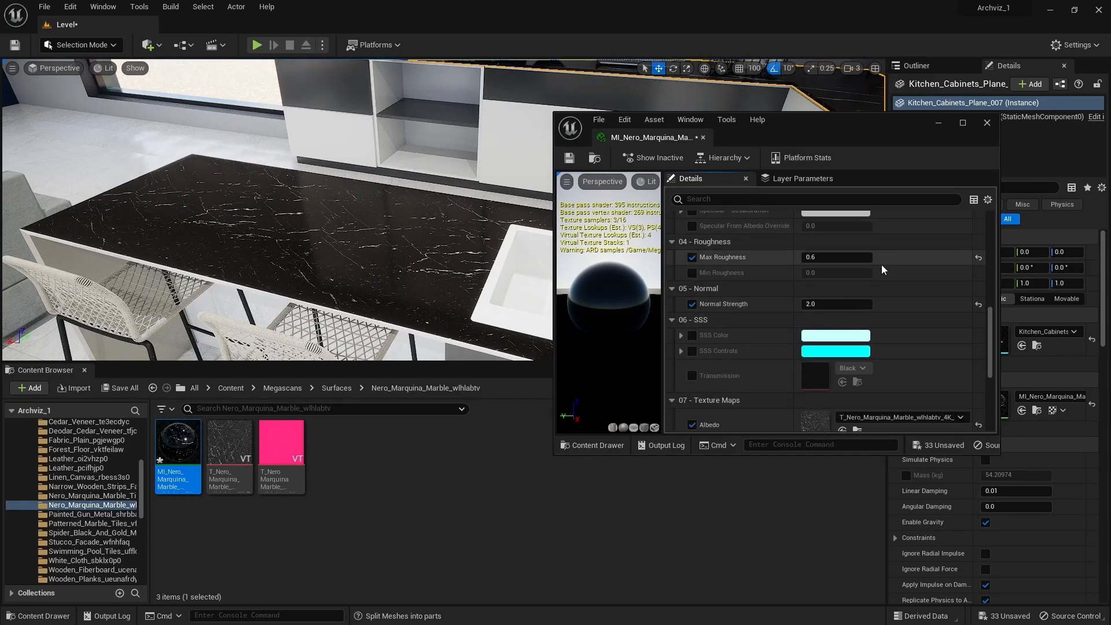
Duplicate the Nero Marquina marble material instance and apply the copy to the wall cabinets' countertop
{"action": "left_click", "coordinate": [988, 123]}
{"action": "mouse_move", "coordinate": [623, 241]}
{"action": "right_mouse_down"}
{"action": "mouse_move", "coordinate": [623, 200]}
{"action": "mouse_move", "coordinate": [637, 220]}
{"action": "mouse_move", "coordinate": [623, 241]}
{"action": "mouse_move", "coordinate": [579, 243]}
{"action": "mouse_move", "coordinate": [613, 208]}
{"action": "mouse_move", "coordinate": [623, 252]}
{"action": "right_mouse_up"}
{"action": "key", "text": "Escape"}
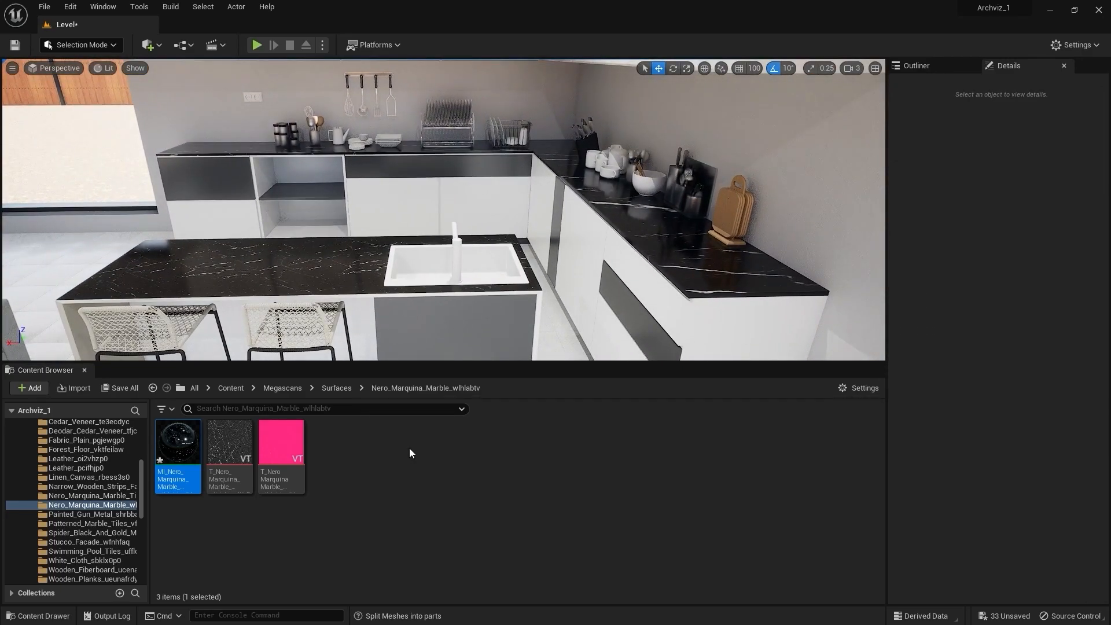
{"action": "key", "text": "ctrl+d"}
{"action": "right_click_drag", "start_coordinate": [370, 290], "coordinate": [489, 303]}
{"action": "left_click_drag", "start_coordinate": [241, 434], "coordinate": [316, 302]}
Set both Tiling X and Tiling Y to 5 in the duplicated marble instance
{"action": "double_click", "coordinate": [230, 441]}
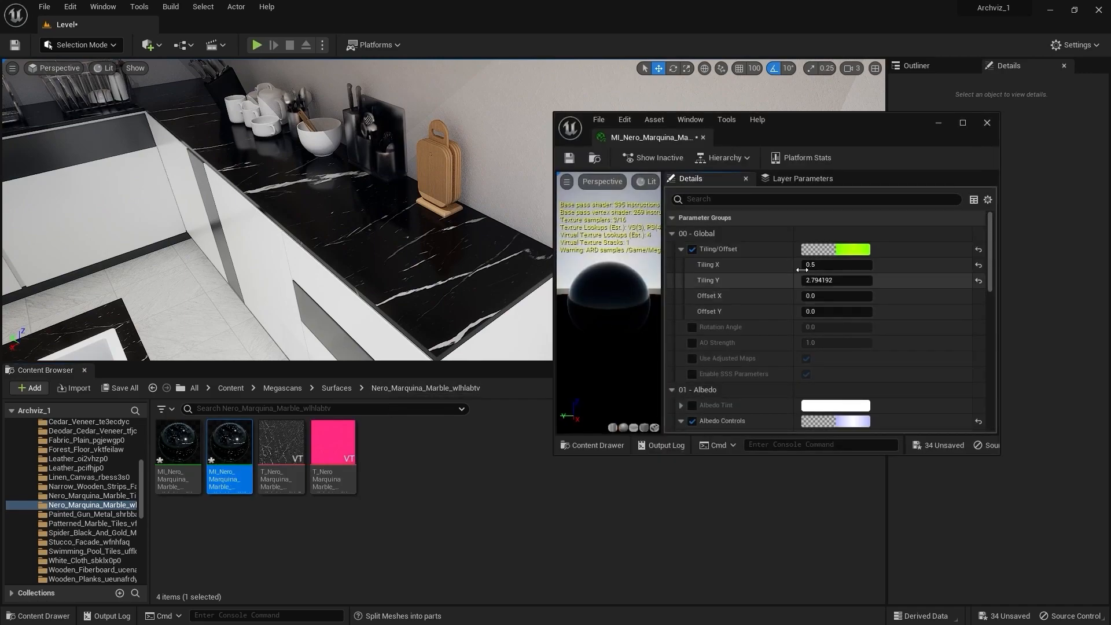
{"action": "type", "text": "5"}
{"action": "key", "text": "Tab"}
{"action": "type", "text": "5"}
{"action": "key", "text": "Return"}
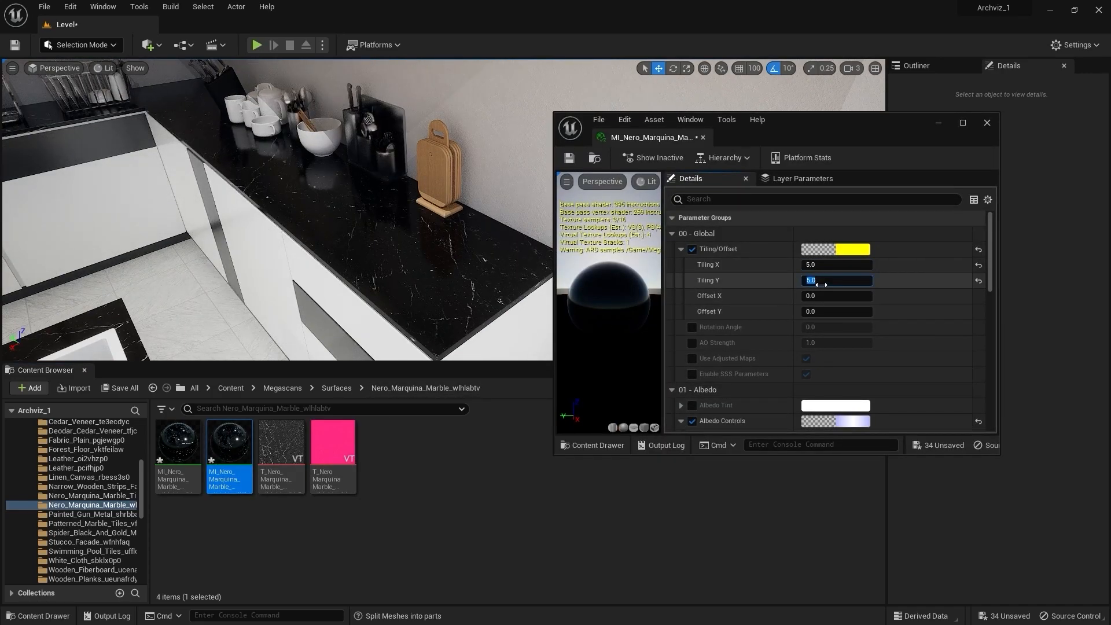
{"action": "left_click", "coordinate": [986, 123]}
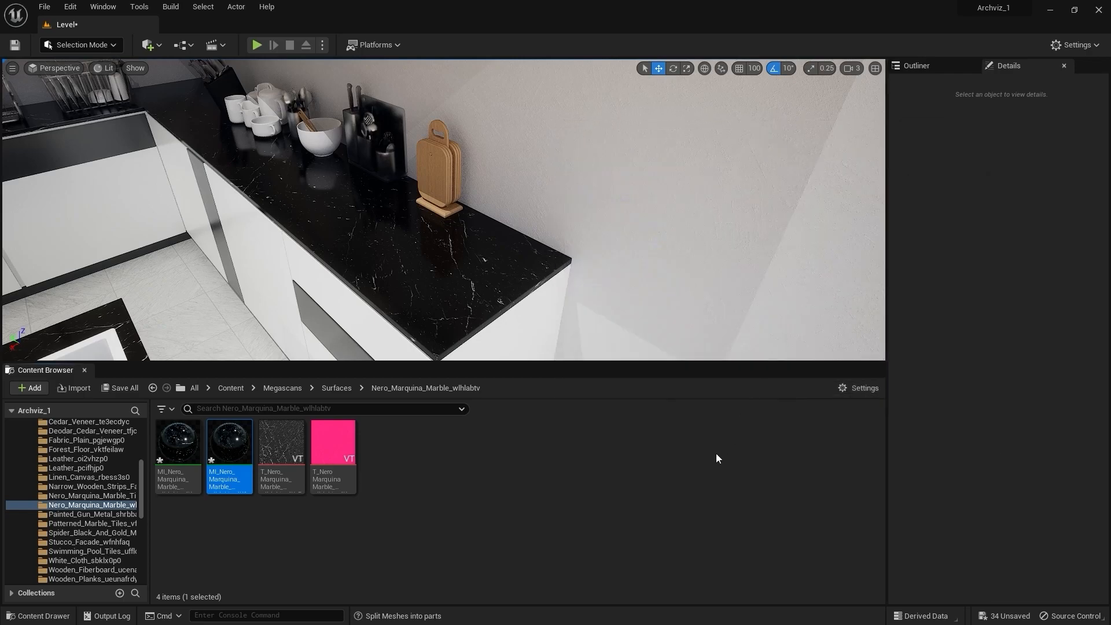
Select a piece of cutlery on the wall countertop and locate its Spons material among the project assets
{"action": "key", "text": "s"}
{"action": "right_click_drag", "start_coordinate": [484, 259], "coordinate": [367, 216]}
{"action": "key", "text": "w"}
{"action": "key", "text": "q"}
{"action": "key", "text": "e"}
{"action": "key", "text": "w"}
{"action": "key", "text": "s"}
{"action": "key", "text": "w"}
{"action": "key", "text": "w"}
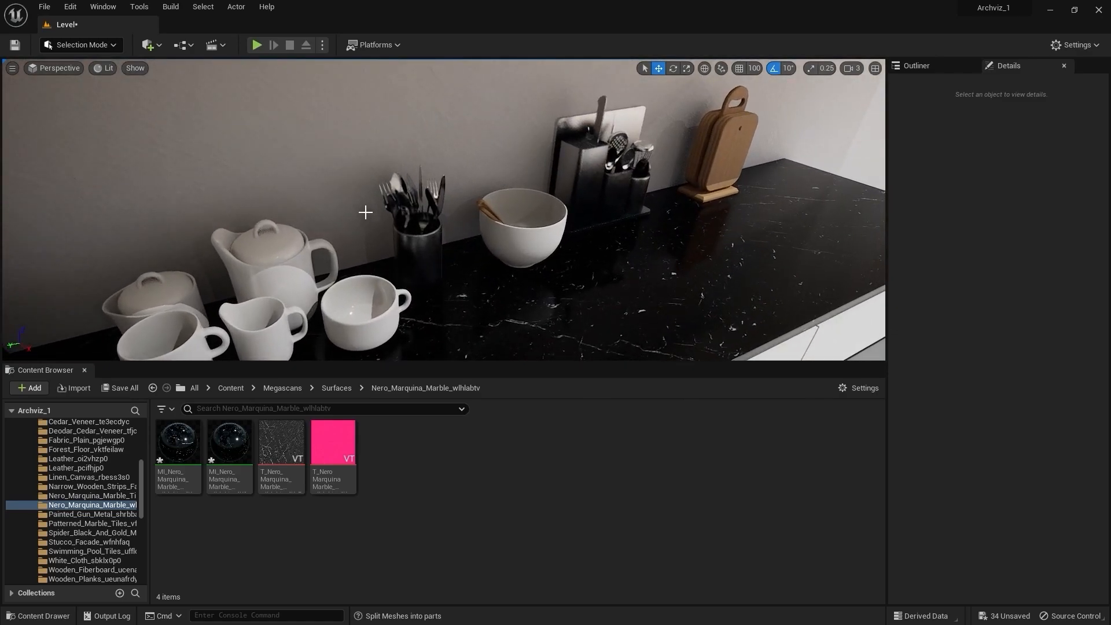
{"action": "left_click", "coordinate": [402, 189]}
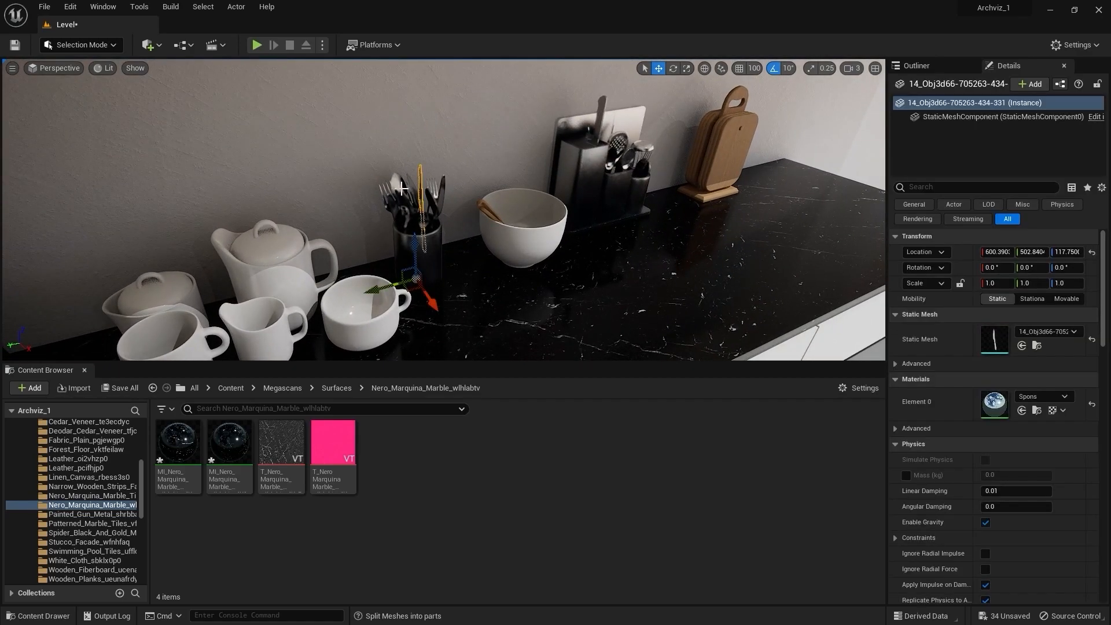
{"action": "left_click", "coordinate": [1038, 411]}
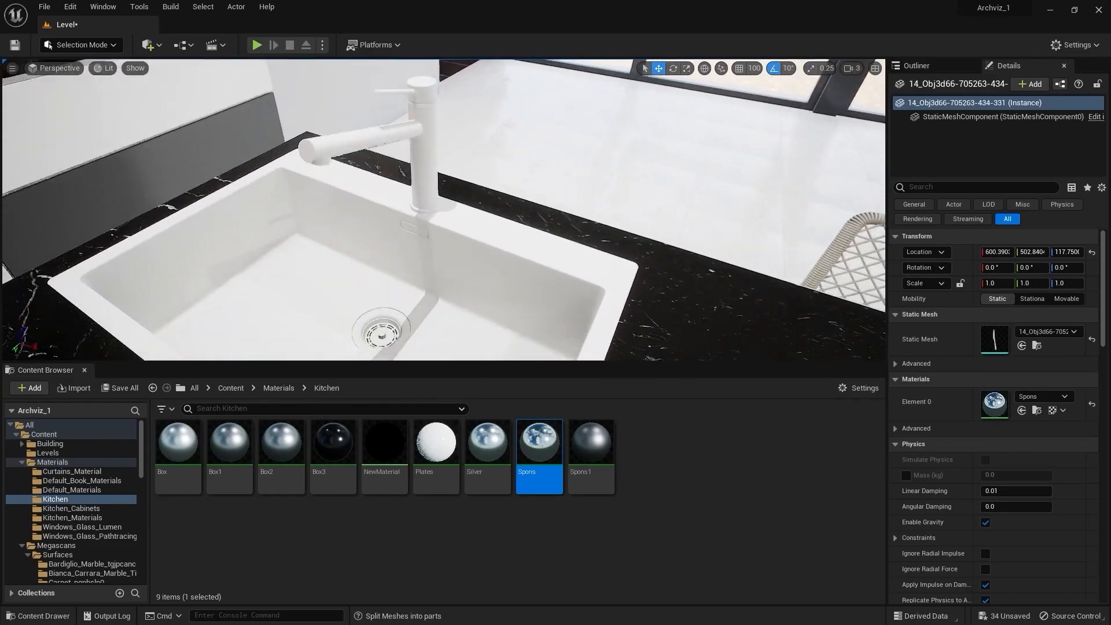
Apply the Silver material to the island's sink, comparing it with Spons1 before settling on Silver
{"action": "right_click_drag", "start_coordinate": [578, 314], "coordinate": [524, 364]}
{"action": "left_click_drag", "start_coordinate": [492, 446], "coordinate": [371, 220]}
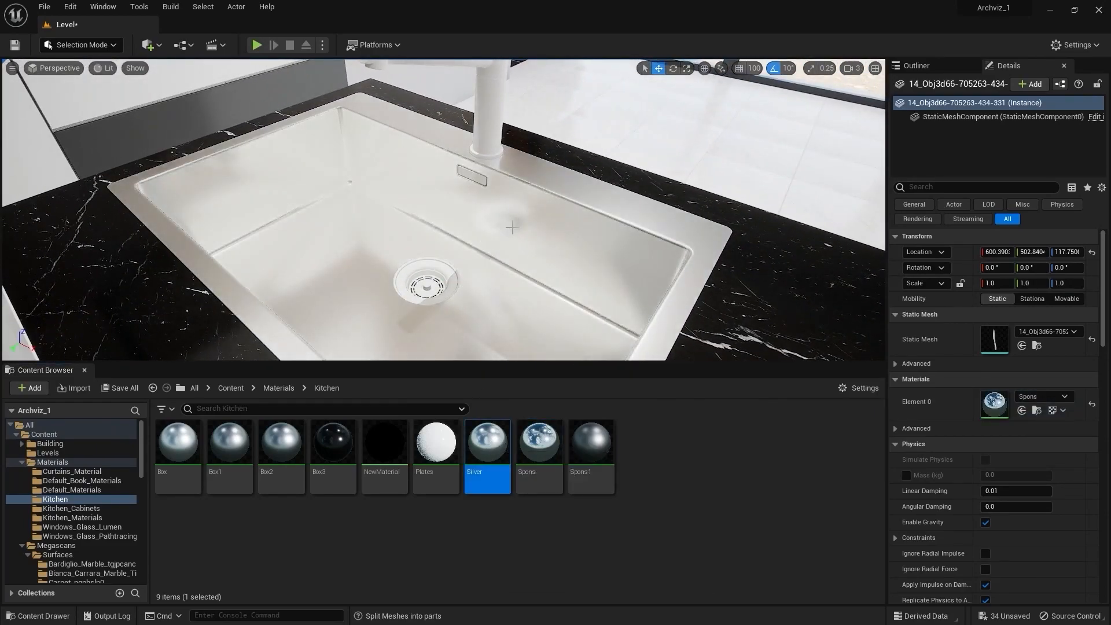
{"action": "scroll", "coordinate": [370, 220], "scroll_direction": "down", "scroll_amount": 5}
{"action": "right_click_drag", "start_coordinate": [578, 248], "coordinate": [513, 226]}
{"action": "key", "text": "Escape"}
{"action": "scroll", "coordinate": [514, 227], "scroll_direction": "up", "scroll_amount": 6}
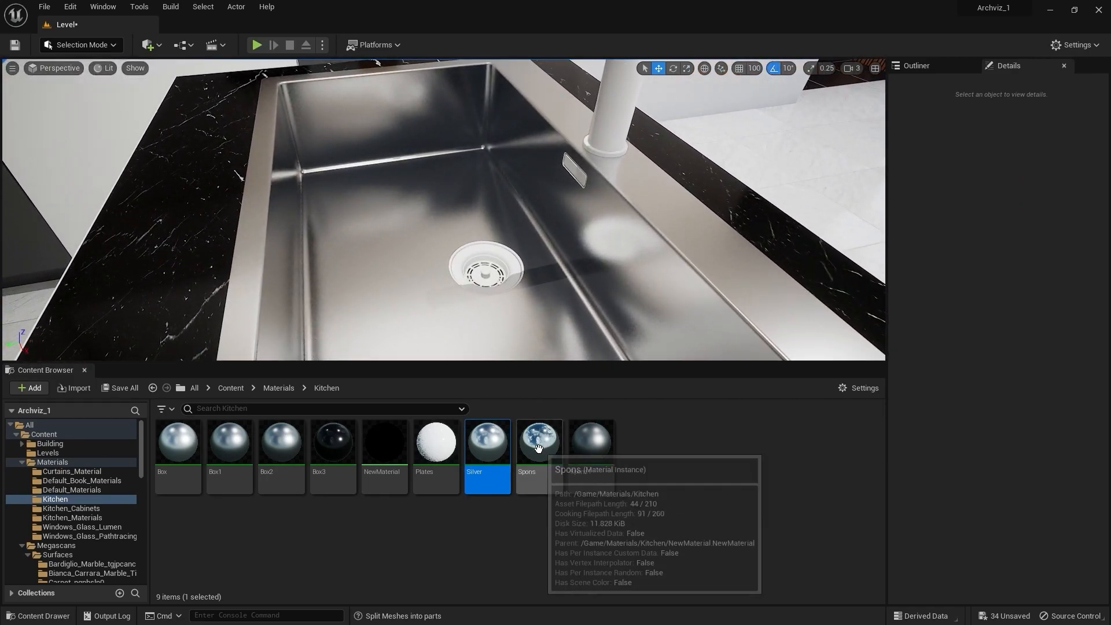
{"action": "left_click_drag", "start_coordinate": [591, 443], "coordinate": [445, 206]}
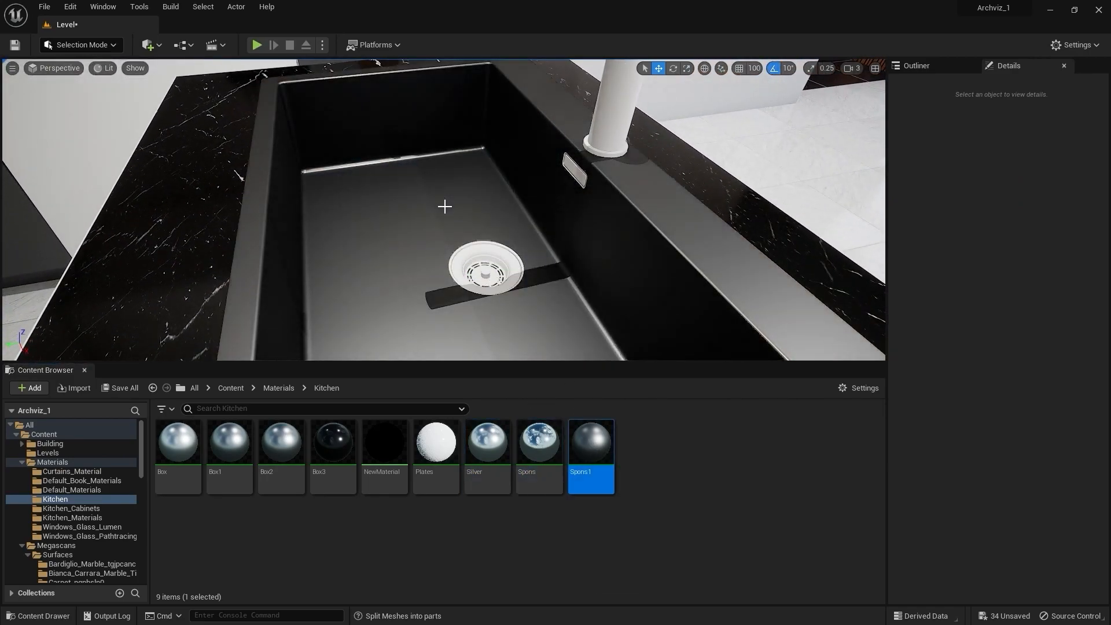
{"action": "left_click_drag", "start_coordinate": [488, 442], "coordinate": [454, 257]}
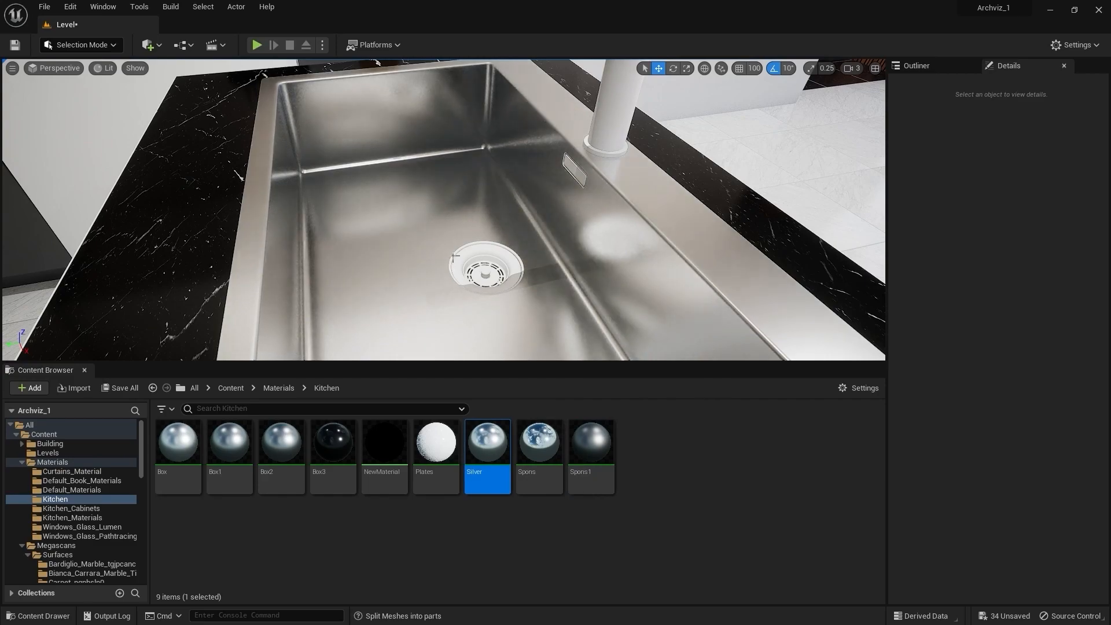
Try the Spons1 and Spons materials on the sink's drain and undo them
{"action": "scroll", "coordinate": [454, 257], "scroll_direction": "up", "scroll_amount": 6}
{"action": "left_click_drag", "start_coordinate": [591, 442], "coordinate": [496, 348]}
{"action": "key", "text": "ctrl+z"}
{"action": "left_click_drag", "start_coordinate": [544, 425], "coordinate": [439, 326]}
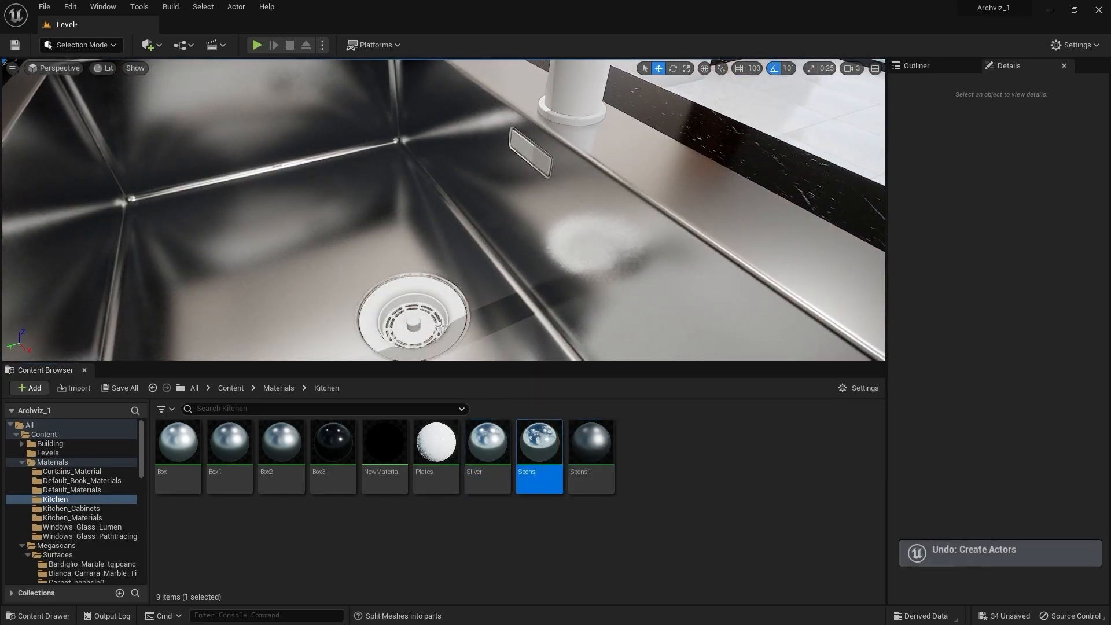
{"action": "left_click_drag", "start_coordinate": [539, 443], "coordinate": [428, 324]}
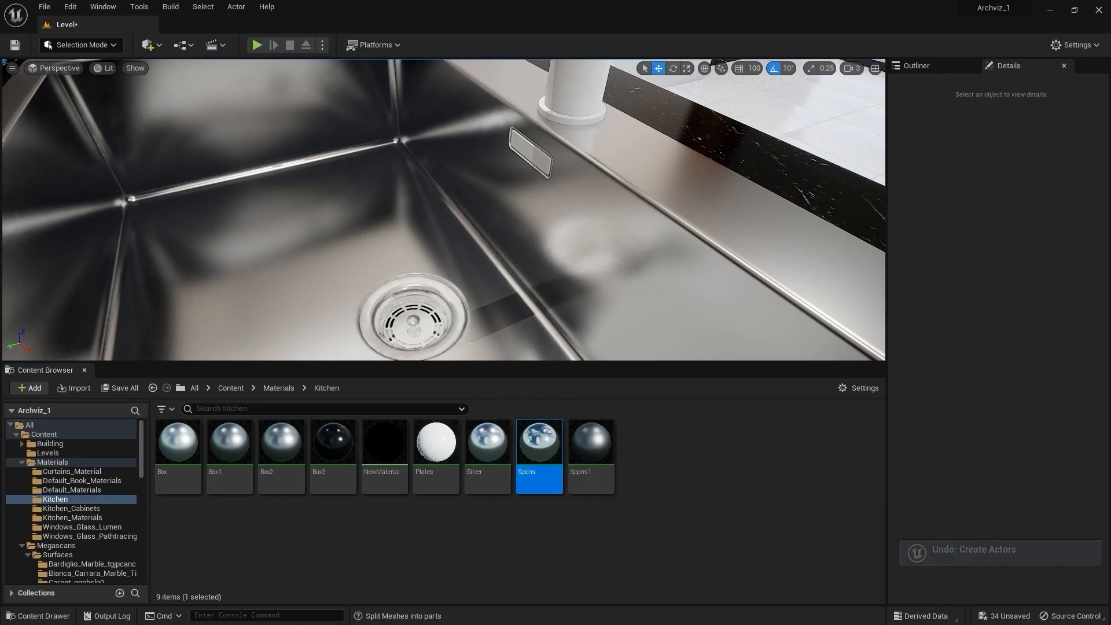
{"action": "scroll", "coordinate": [471, 289], "scroll_direction": "down", "scroll_amount": 6}
{"action": "scroll", "coordinate": [480, 286], "scroll_direction": "up", "scroll_amount": 4}
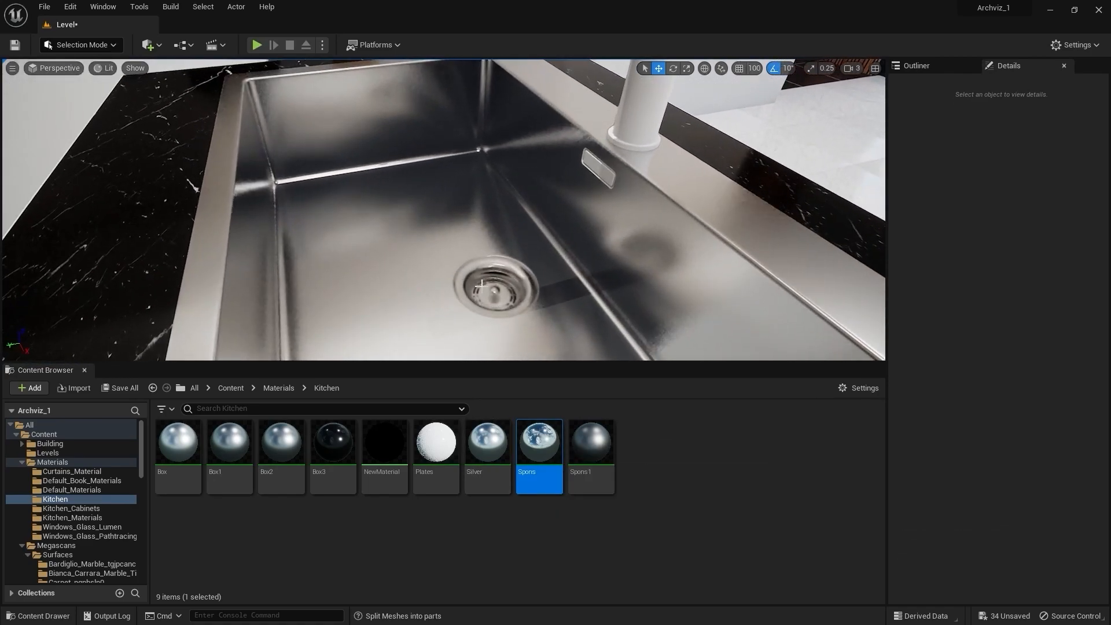
{"action": "key", "text": "ctrl+z"}
Reapply Silver to the sink and give the faucet the Spons material after trying Spons1 on it
{"action": "mouse_move", "coordinate": [484, 287]}
{"action": "right_mouse_down"}
{"action": "mouse_move", "coordinate": [473, 254]}
{"action": "mouse_move", "coordinate": [475, 282]}
{"action": "right_mouse_up"}
{"action": "left_click_drag", "start_coordinate": [485, 421], "coordinate": [356, 285]}
{"action": "right_click_drag", "start_coordinate": [433, 301], "coordinate": [449, 268]}
{"action": "left_click_drag", "start_coordinate": [594, 451], "coordinate": [504, 302]}
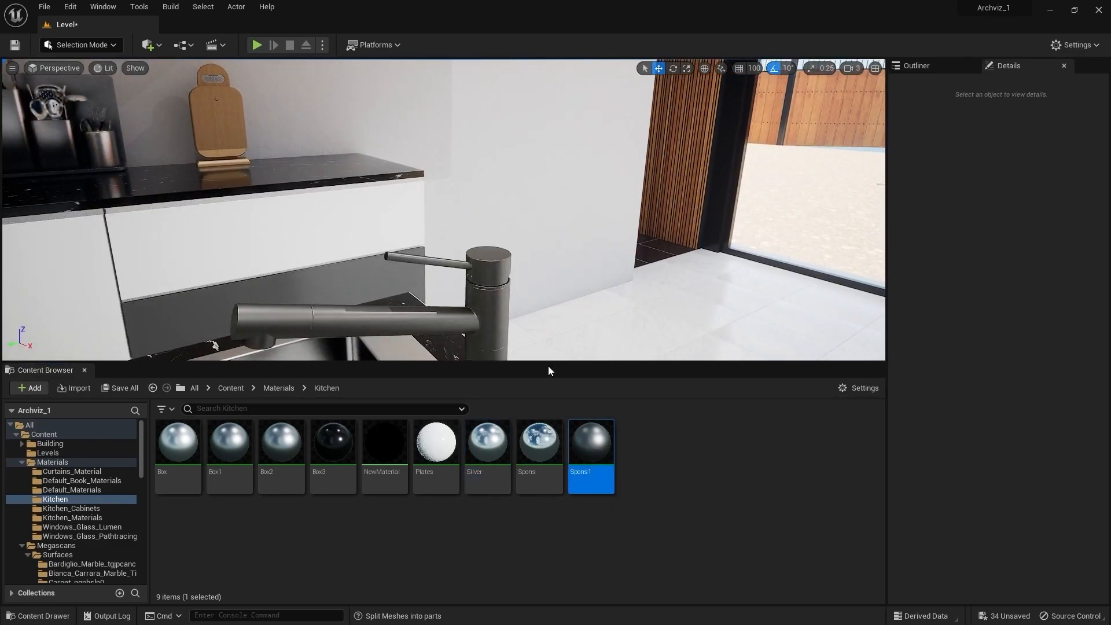
{"action": "left_click_drag", "start_coordinate": [539, 446], "coordinate": [492, 301]}
Reduce the camera speed to 1 and apply the Spons material to the sink's drain
{"action": "right_click_drag", "start_coordinate": [492, 300], "coordinate": [876, 135]}
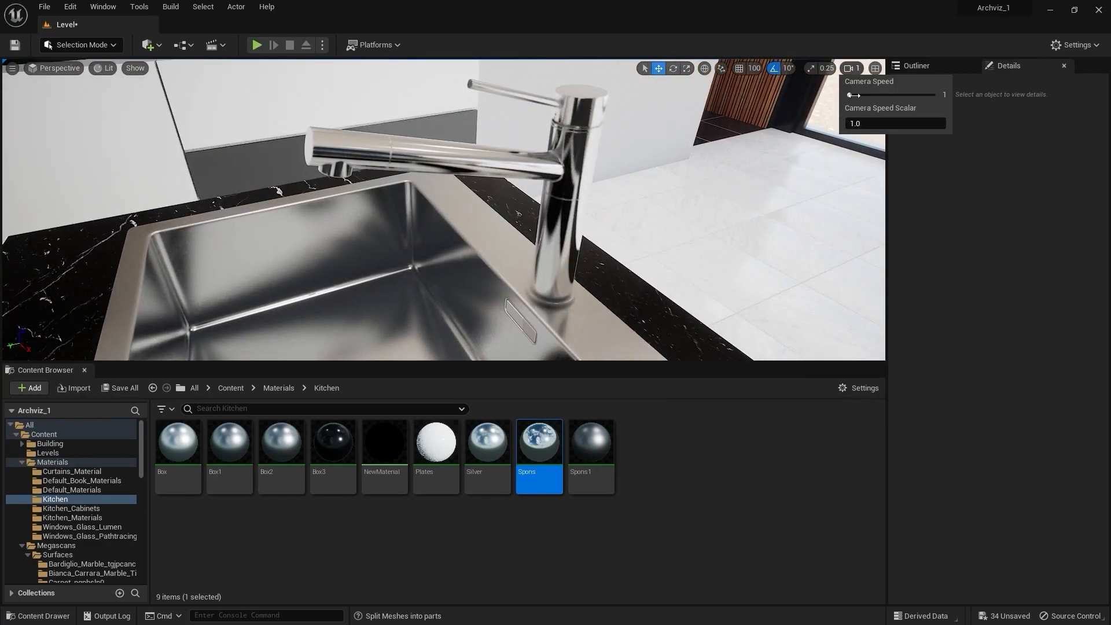
{"action": "right_click_drag", "start_coordinate": [444, 210], "coordinate": [622, 290]}
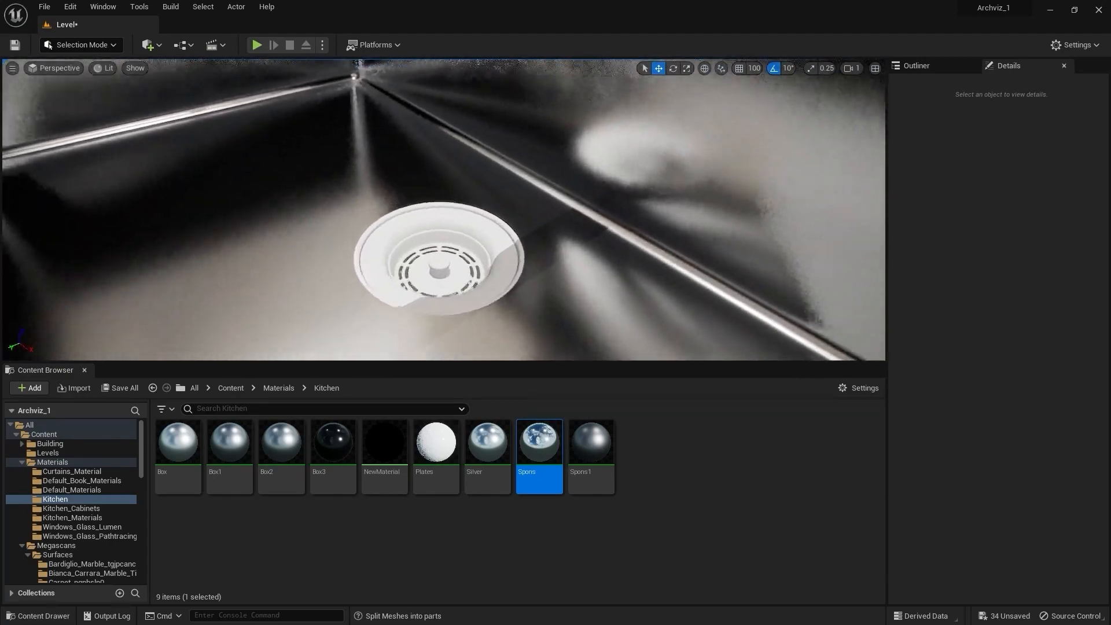
{"action": "middle_click_drag", "start_coordinate": [549, 300], "coordinate": [550, 261]}
{"action": "left_click_drag", "start_coordinate": [554, 442], "coordinate": [475, 295]}
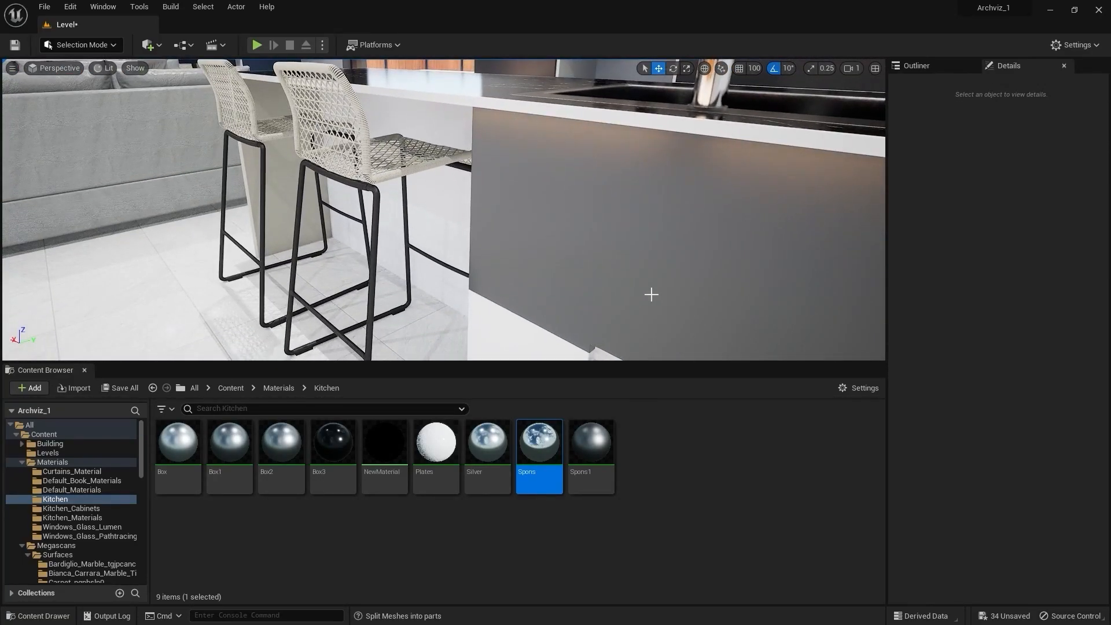
Select the wooden cutting boards on the wall countertop and locate their Cedar Veneer material among the project assets
{"action": "right_click_drag", "start_coordinate": [443, 209], "coordinate": [601, 210]}
{"action": "right_click_drag", "start_coordinate": [353, 278], "coordinate": [354, 219]}
{"action": "left_click", "coordinate": [353, 278]}
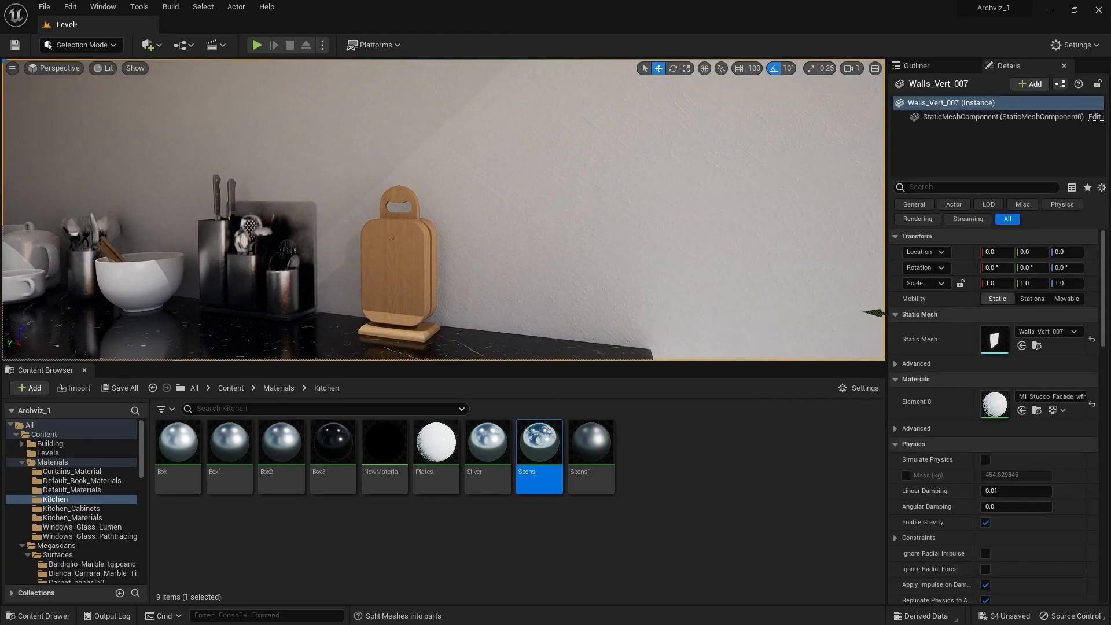
{"action": "left_click", "coordinate": [1036, 410]}
{"action": "right_click_drag", "start_coordinate": [556, 243], "coordinate": [232, 295]}
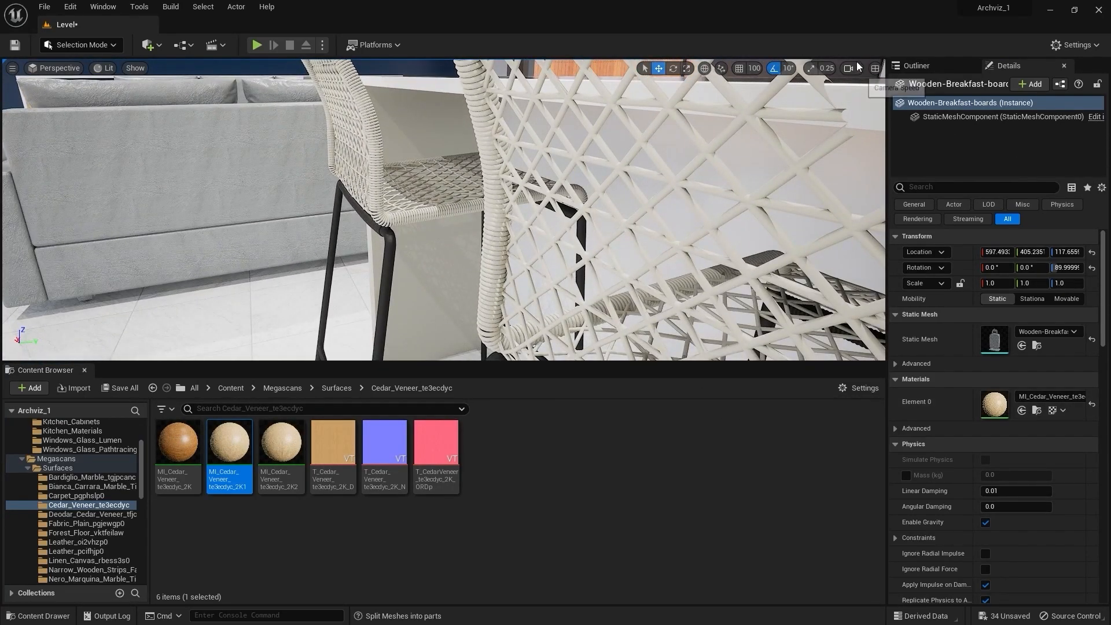
Duplicate the light Cedar Veneer instance and apply the copy to the first bar stool's woven seat and wrapped rim
{"action": "left_click", "coordinate": [855, 67]}
{"action": "mouse_move", "coordinate": [572, 284]}
{"action": "right_mouse_down"}
{"action": "mouse_move", "coordinate": [570, 269]}
{"action": "mouse_move", "coordinate": [572, 284]}
{"action": "right_mouse_up"}
{"action": "key", "text": "ctrl+d"}
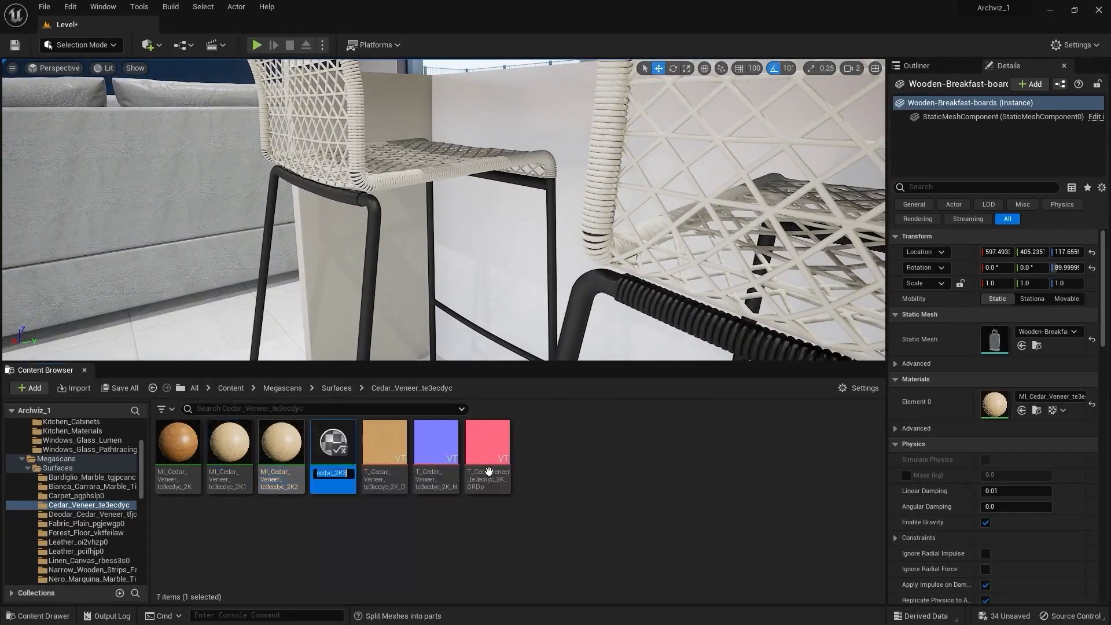
{"action": "left_click_drag", "start_coordinate": [333, 442], "coordinate": [322, 264]}
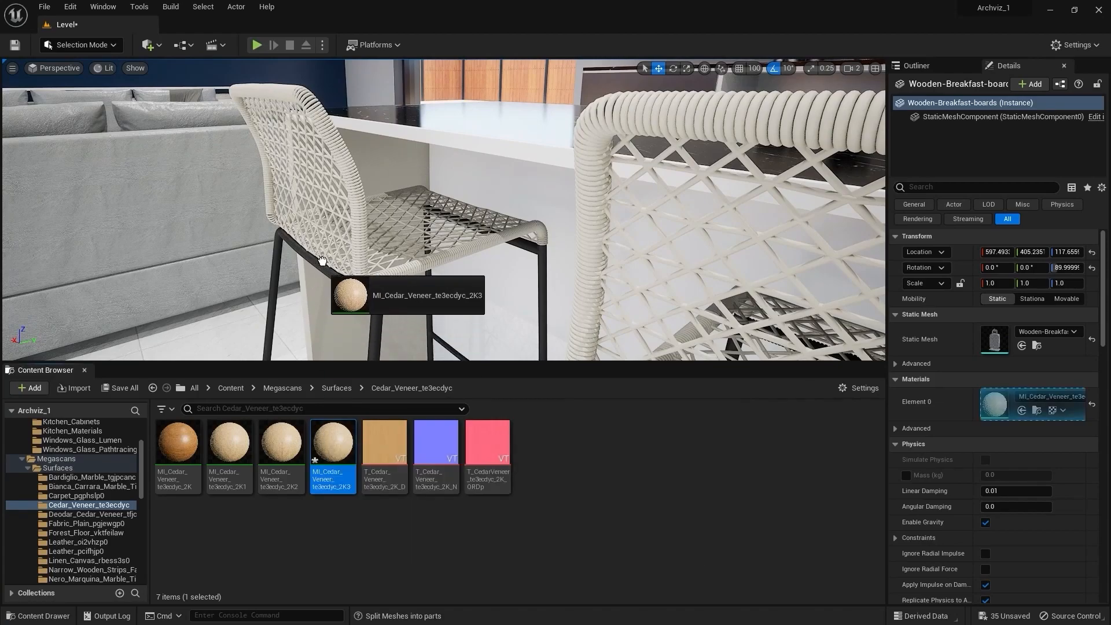
{"action": "right_click_drag", "start_coordinate": [425, 243], "coordinate": [426, 279]}
{"action": "left_click_drag", "start_coordinate": [332, 445], "coordinate": [327, 208]}
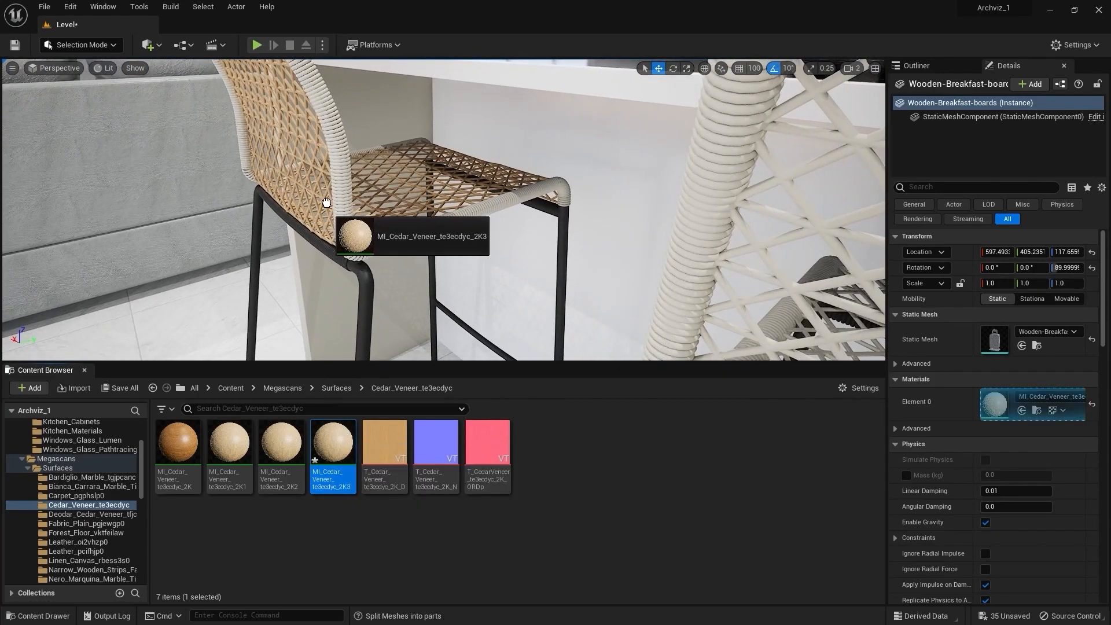
{"action": "left_click_drag", "start_coordinate": [335, 163], "coordinate": [339, 168]}
Apply the Cedar Veneer copy to the second bar stool's wrapped rim and woven seat
{"action": "right_click_drag", "start_coordinate": [339, 167], "coordinate": [354, 363]}
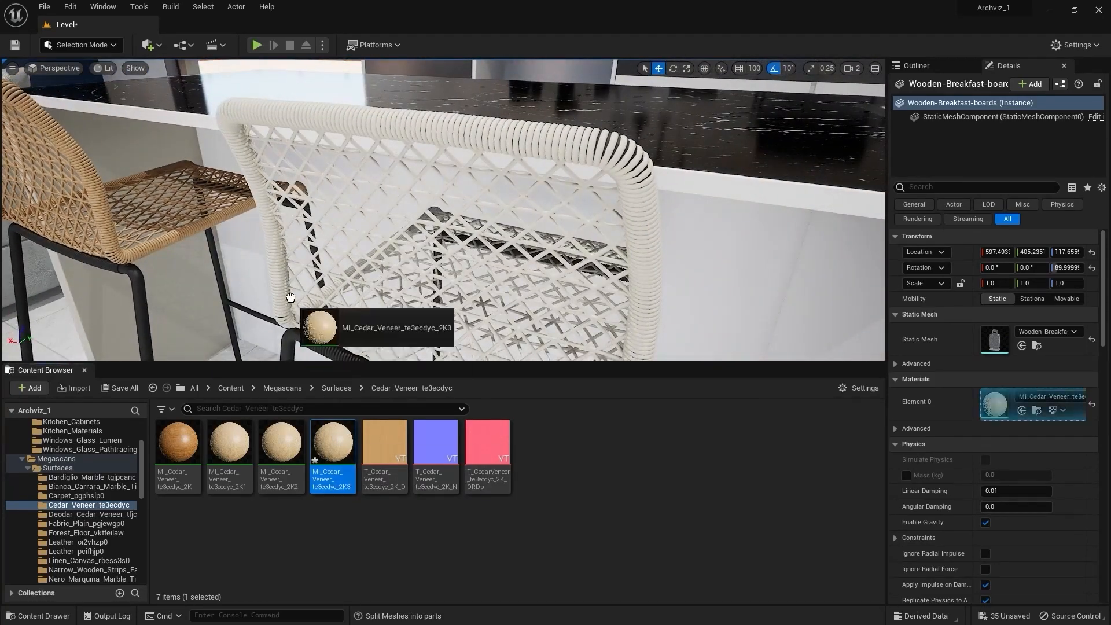
{"action": "left_click_drag", "start_coordinate": [293, 302], "coordinate": [293, 302]}
{"action": "left_click_drag", "start_coordinate": [327, 449], "coordinate": [454, 295]}
{"action": "right_click_drag", "start_coordinate": [454, 296], "coordinate": [494, 295]}
Select the sink, locate its Silver material among the project assets and duplicate it
{"action": "left_click", "coordinate": [440, 254]}
{"action": "left_click", "coordinate": [1036, 411]}
{"action": "key", "text": "ctrl+d"}
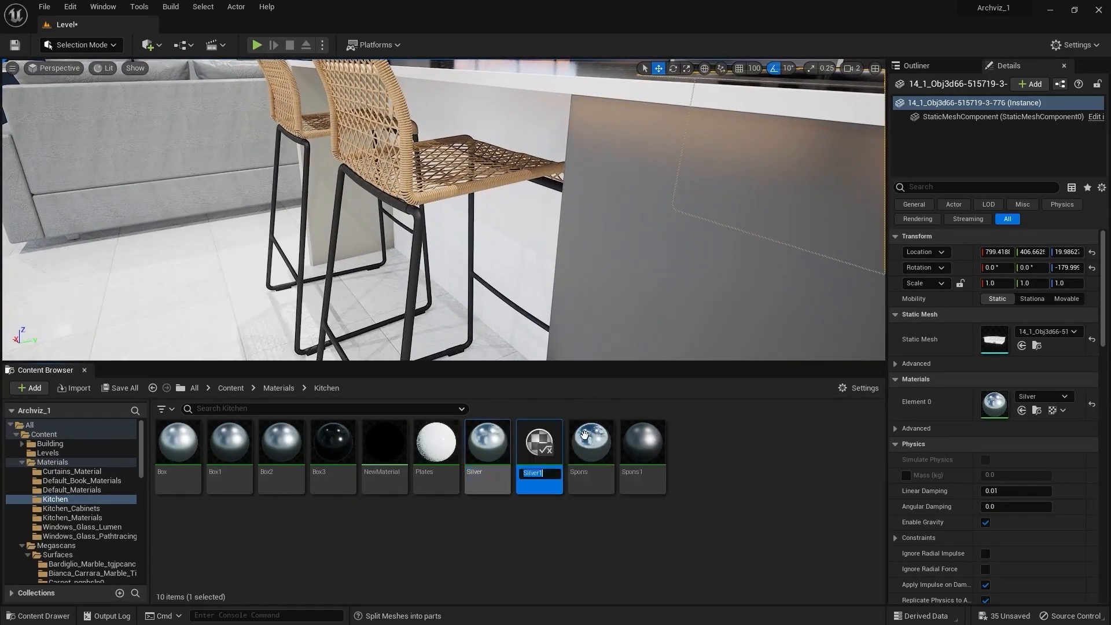
Darken the duplicated Silver material by setting its Base Color V value to 0.1
{"action": "double_click", "coordinate": [539, 443]}
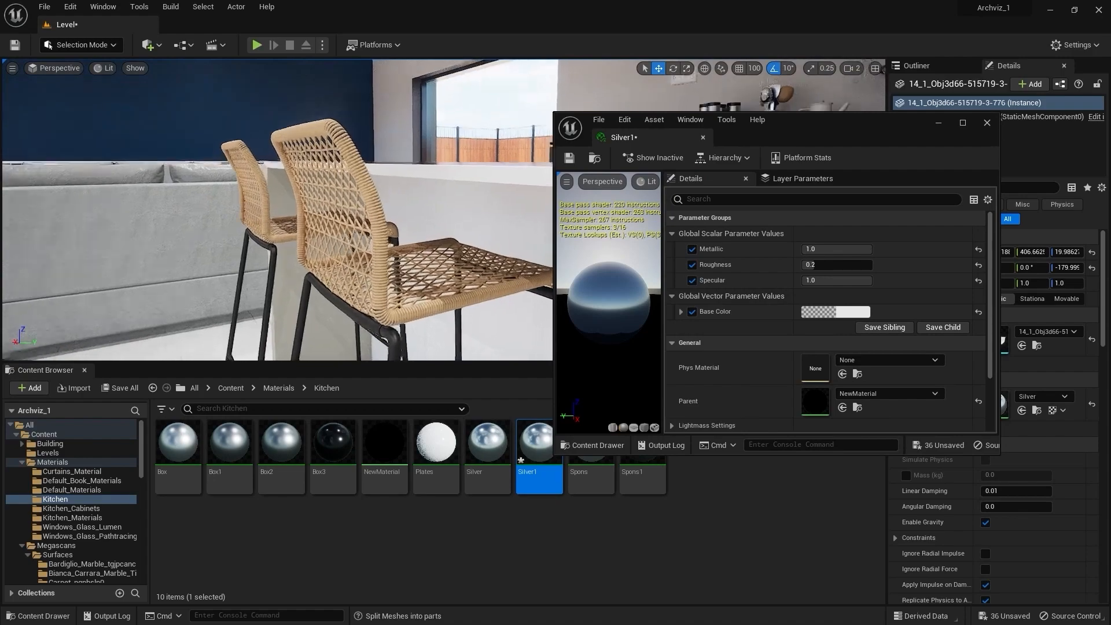
{"action": "left_click", "coordinate": [846, 312]}
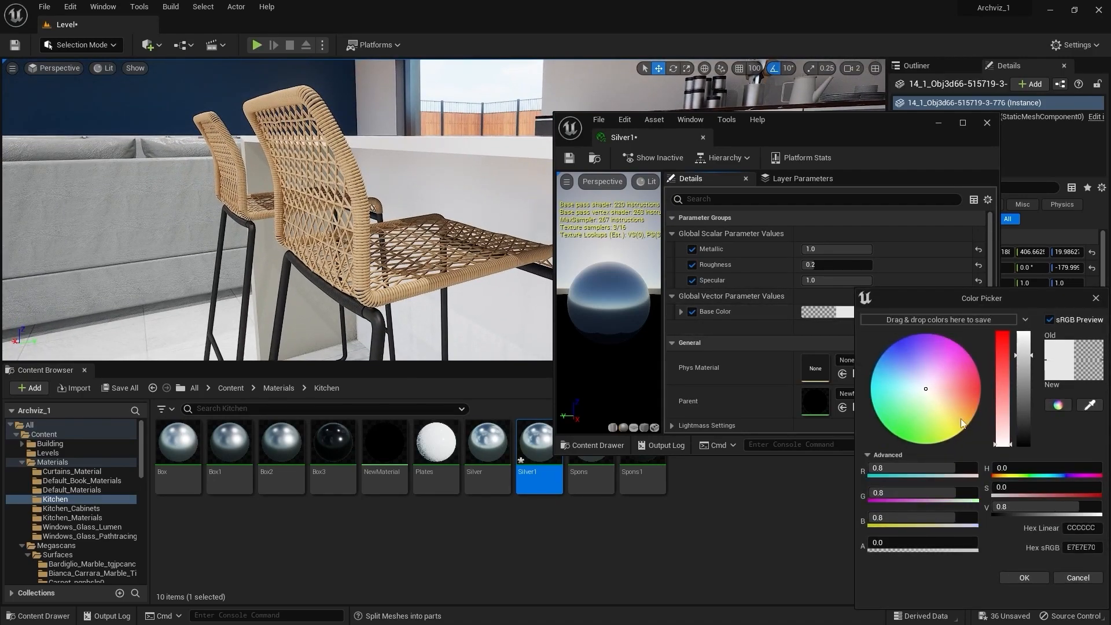
{"action": "type", "text": "0.1"}
{"action": "key", "text": "Return"}
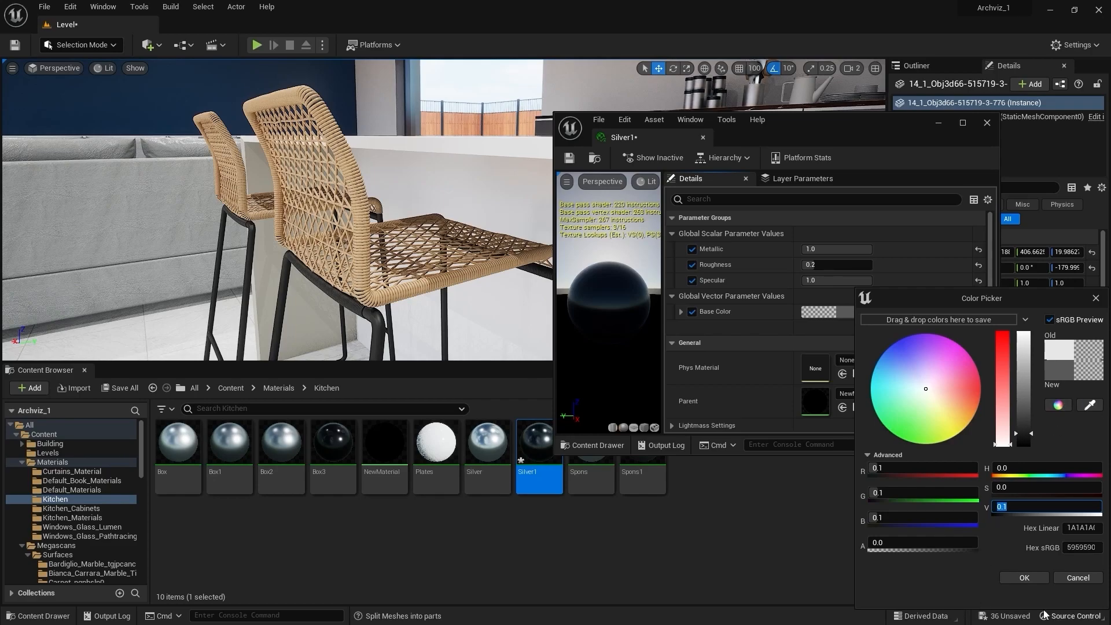
{"action": "left_click", "coordinate": [1024, 578]}
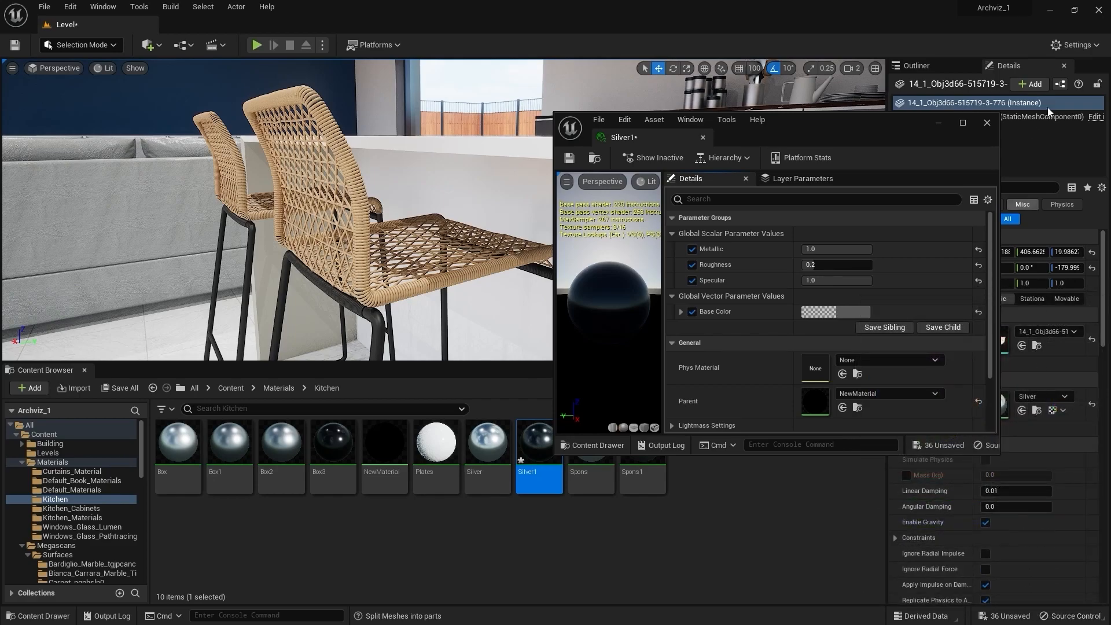
{"action": "left_click", "coordinate": [987, 122]}
Apply the darkened Silver copy to the metal frames of the bar stools
{"action": "right_click_drag", "start_coordinate": [748, 276], "coordinate": [686, 330]}
{"action": "left_click_drag", "start_coordinate": [514, 443], "coordinate": [466, 250]}
{"action": "mouse_move", "coordinate": [466, 250]}
{"action": "right_mouse_down"}
{"action": "mouse_move", "coordinate": [466, 231]}
{"action": "mouse_move", "coordinate": [480, 243]}
{"action": "right_mouse_up"}
{"action": "left_click_drag", "start_coordinate": [546, 463], "coordinate": [414, 257]}
{"action": "right_click_drag", "start_coordinate": [413, 258], "coordinate": [414, 257]}
{"action": "left_click_drag", "start_coordinate": [539, 452], "coordinate": [534, 252]}
{"action": "right_click_drag", "start_coordinate": [603, 372], "coordinate": [602, 372]}
{"action": "right_click_drag", "start_coordinate": [534, 252], "coordinate": [535, 252]}
{"action": "key", "text": "Escape"}
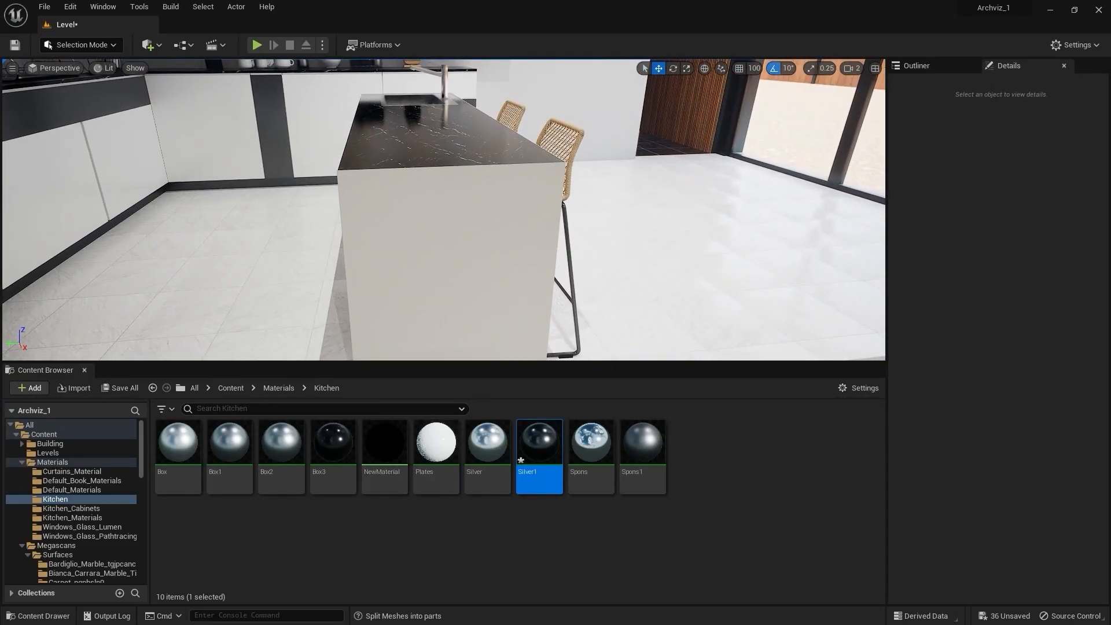
Locate the dark Kitchen_Cabinets_Inst1 material used on the wall cabinet's narrow panel and apply it to the island's sides
{"action": "left_click", "coordinate": [397, 172]}
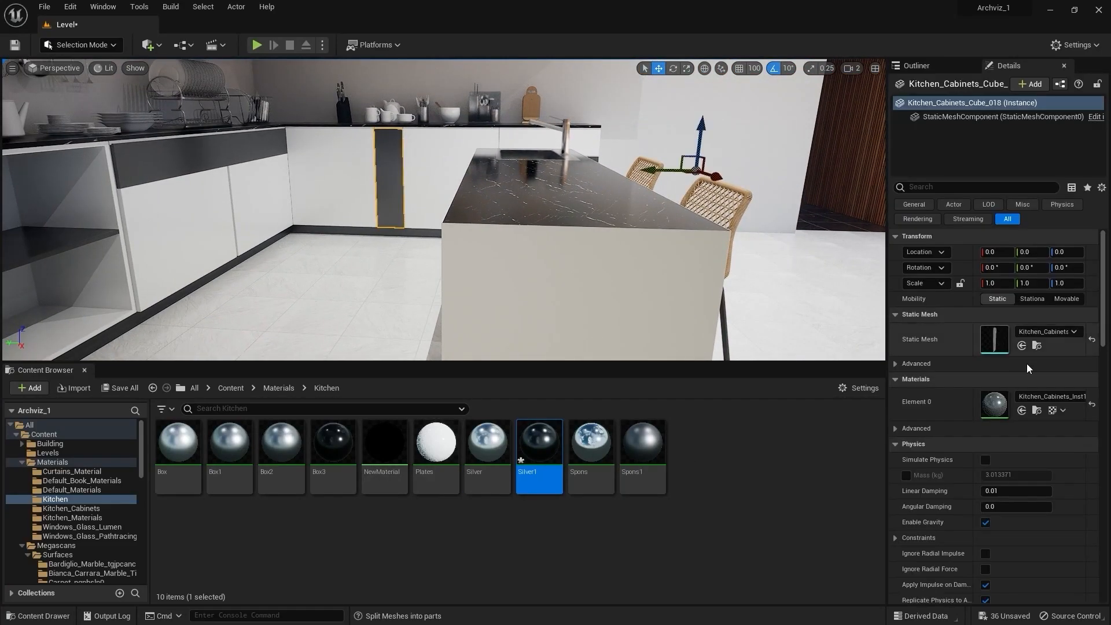
{"action": "left_click", "coordinate": [1037, 410]}
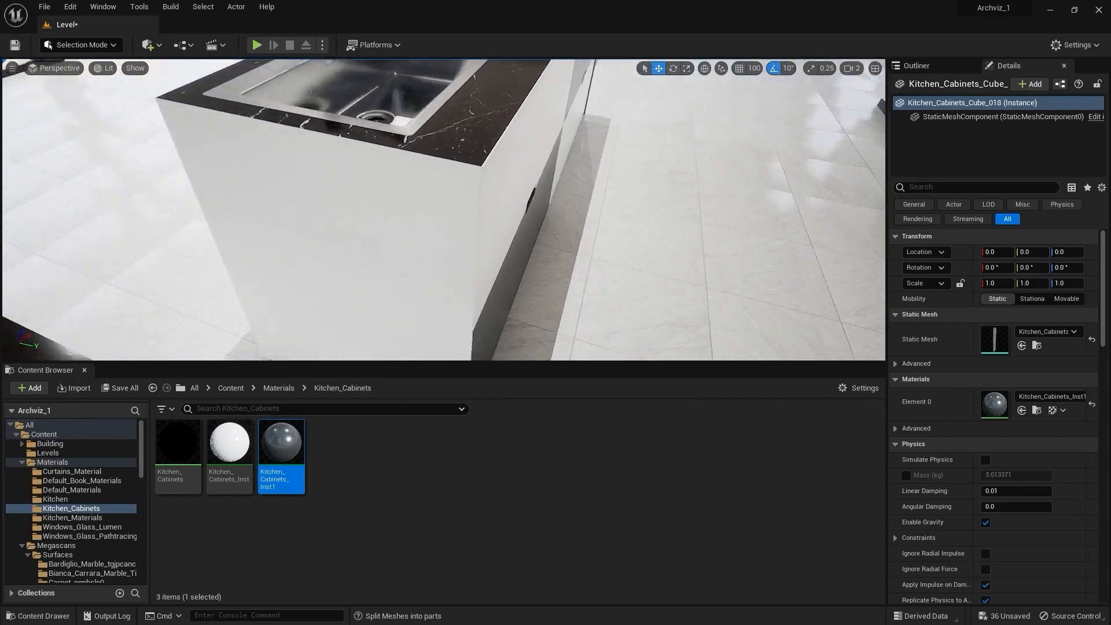
{"action": "left_click_drag", "start_coordinate": [297, 452], "coordinate": [349, 208]}
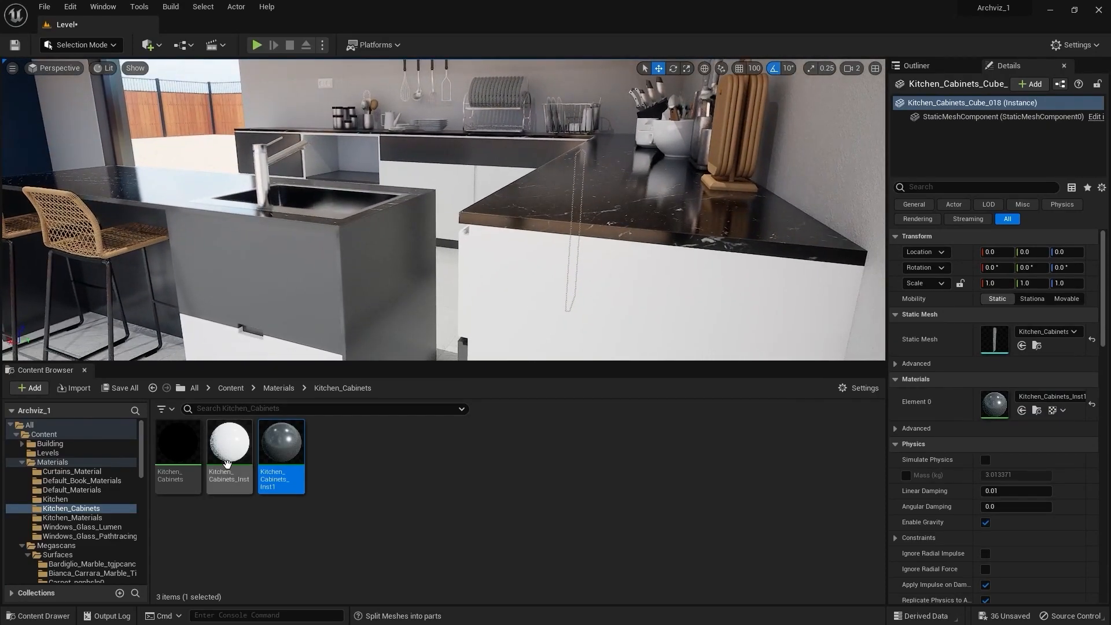
Apply the white Kitchen_Cabinets_Inst material to the island's end panel beside the sink
{"action": "left_click_drag", "start_coordinate": [371, 281], "coordinate": [371, 281]}
{"action": "scroll", "coordinate": [370, 280], "scroll_direction": "down", "scroll_amount": 3}
{"action": "key", "text": "Escape"}
Inspect the kitchen cabinets, island and bar stools from several angles
{"action": "right_click_drag", "start_coordinate": [525, 248], "coordinate": [654, 197]}
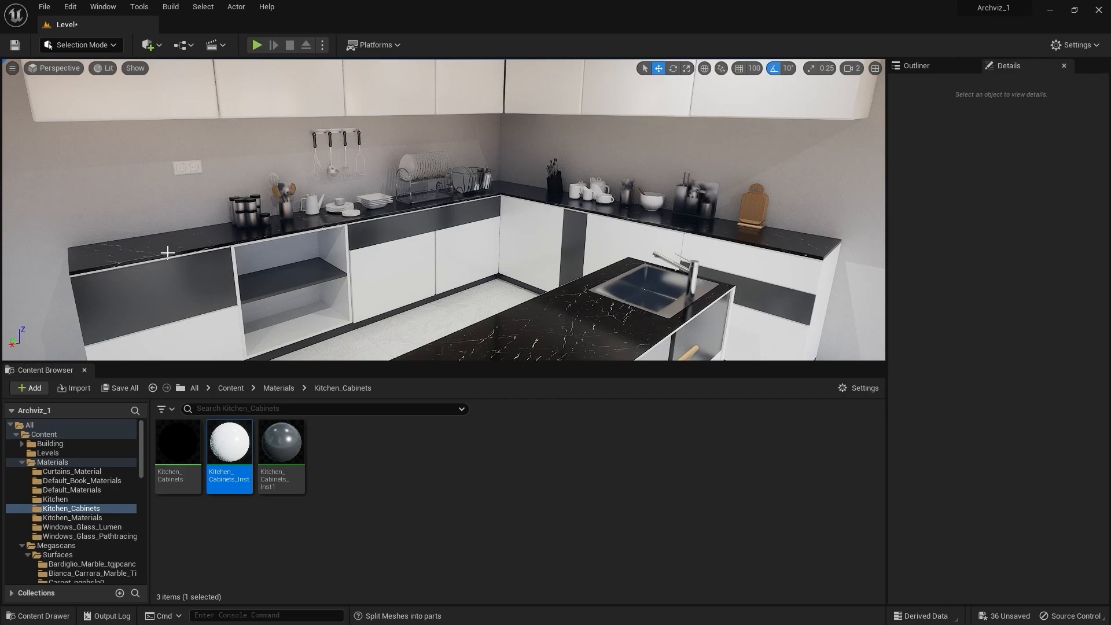
{"action": "right_click_drag", "start_coordinate": [464, 198], "coordinate": [602, 214]}
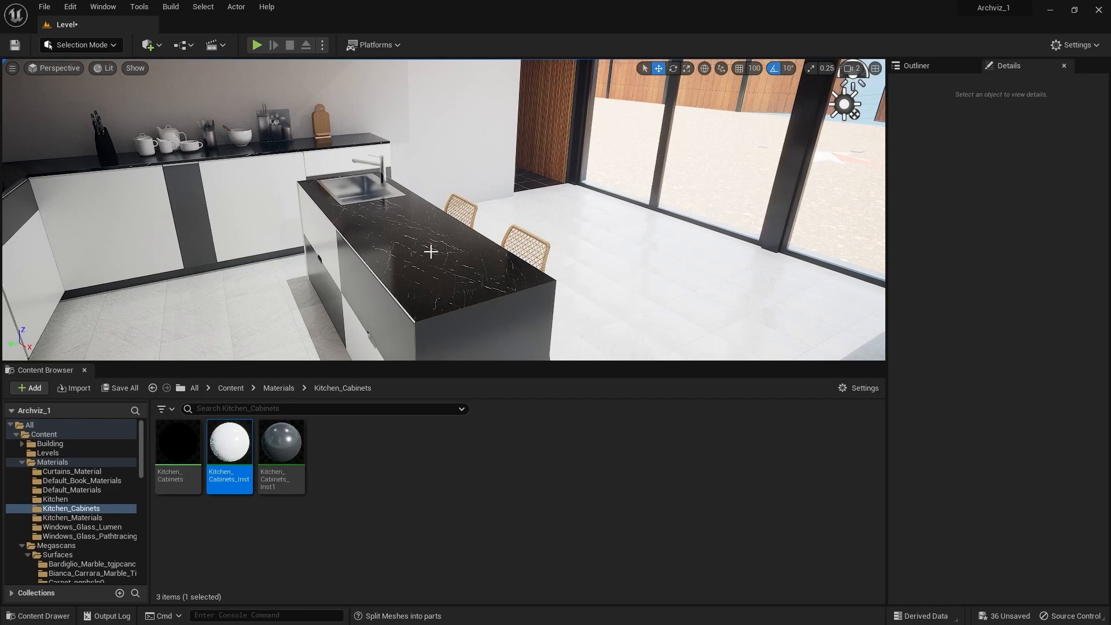
{"action": "right_click_drag", "start_coordinate": [602, 214], "coordinate": [421, 251]}
{"action": "key", "text": "s"}
{"action": "key", "text": "w"}
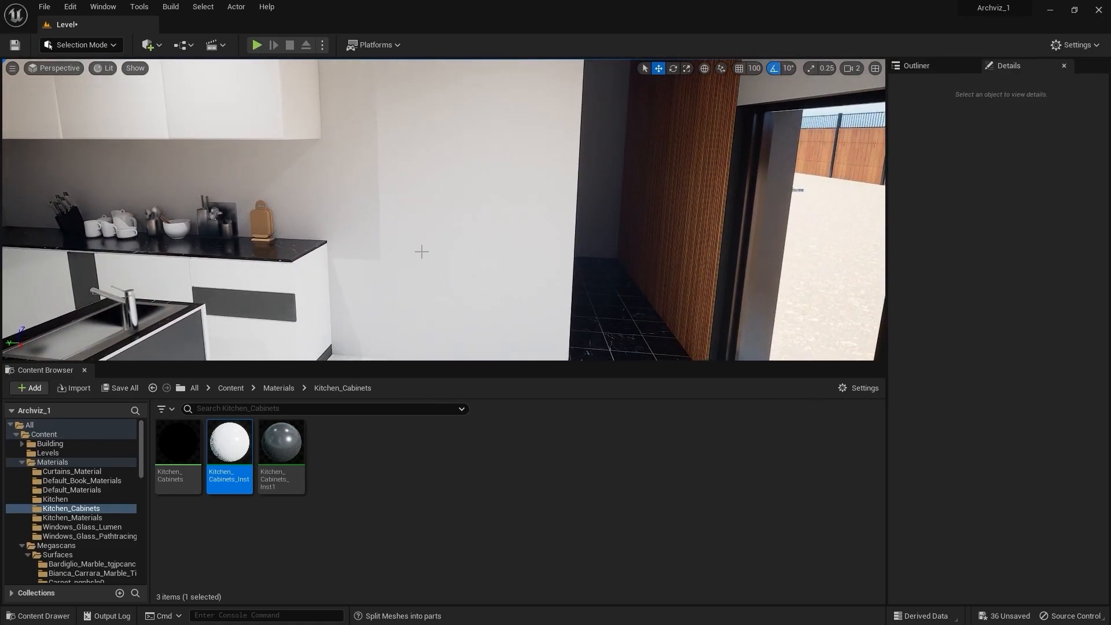